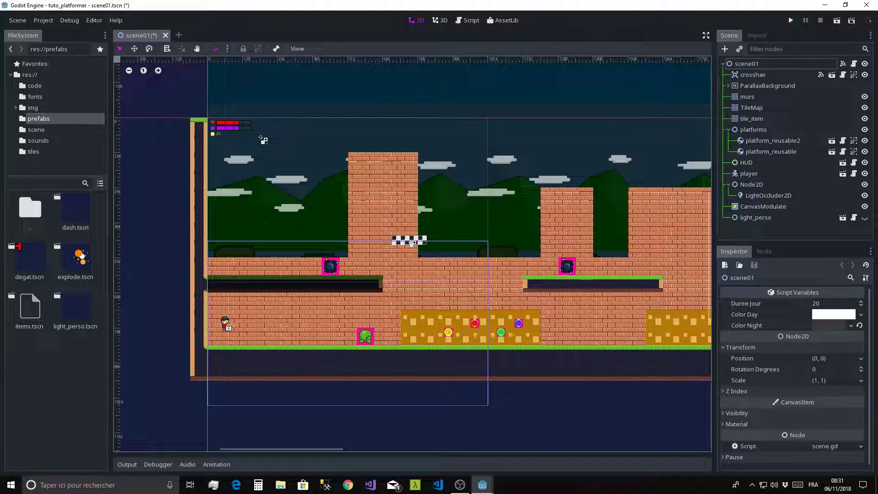
Step: Pan and zoom around the platformer level to inspect its right, left and upper parts and the HUD
middle_drag(513, 263, 511, 264)
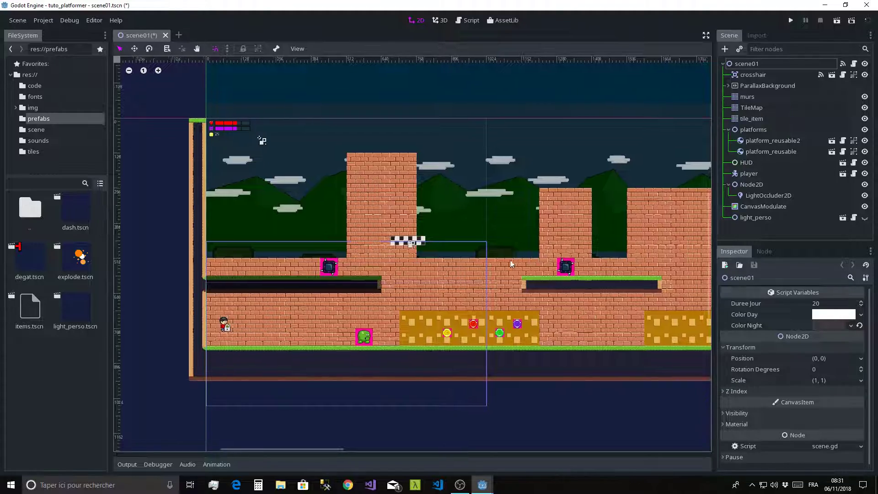
scroll(511, 264, up, 3)
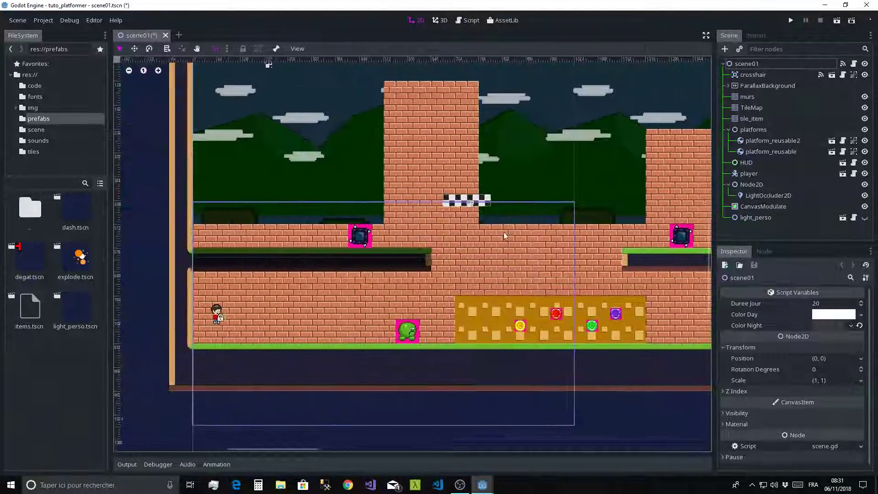
middle_drag(505, 235, 455, 245)
scroll(455, 245, down, 1)
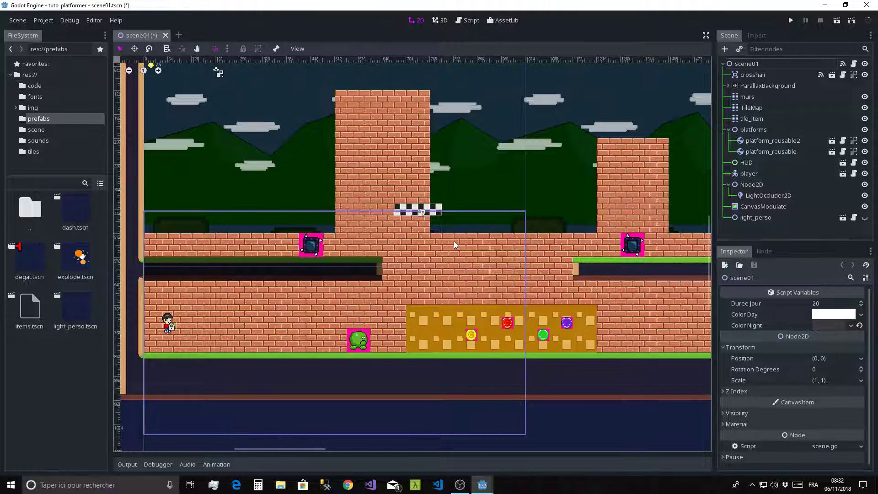
scroll(455, 246, down, 1)
middle_drag(480, 229, 477, 233)
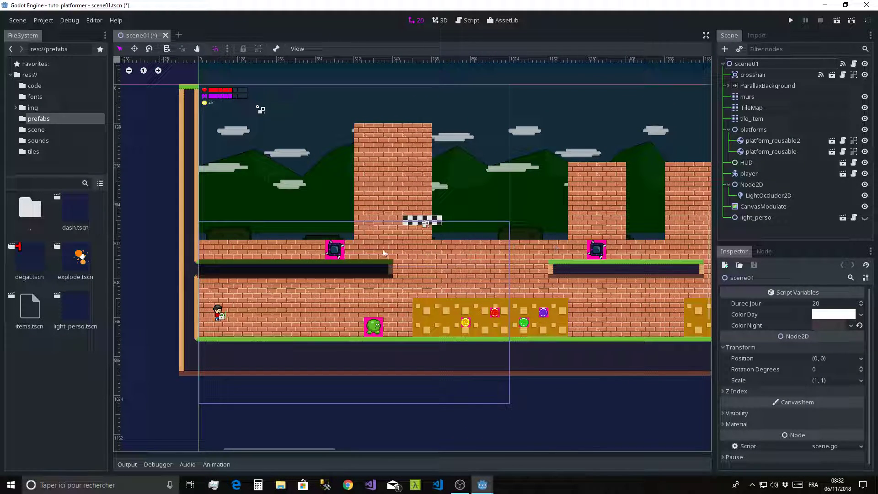
scroll(384, 255, up, 2)
mouse_move(379, 255)
middle_down()
mouse_move(459, 250)
mouse_move(423, 248)
middle_up()
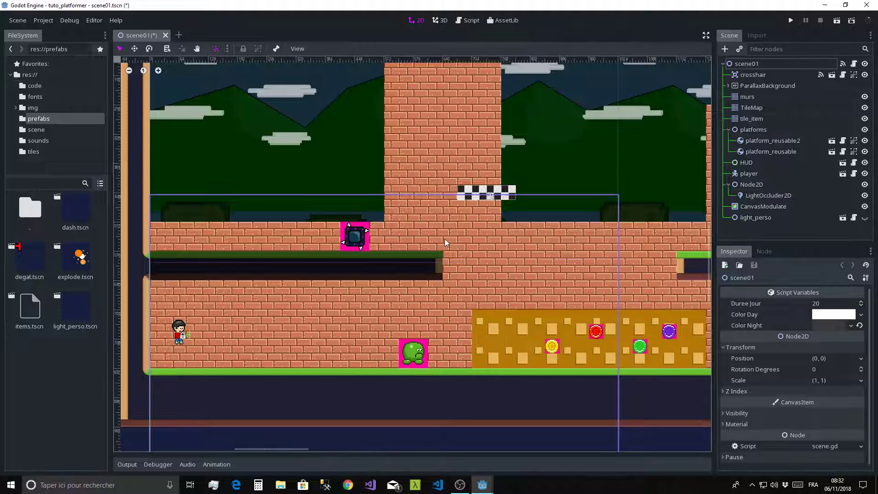
scroll(444, 238, down, 1)
middle_drag(434, 229, 419, 245)
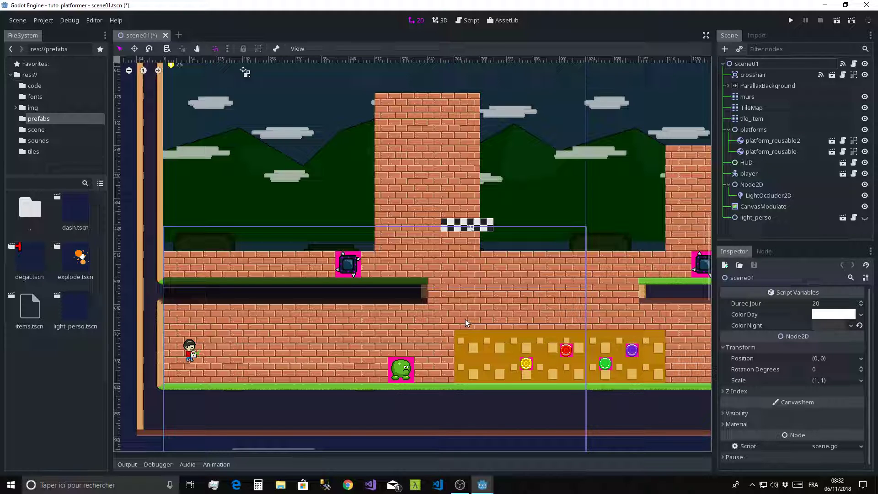
scroll(486, 298, down, 1)
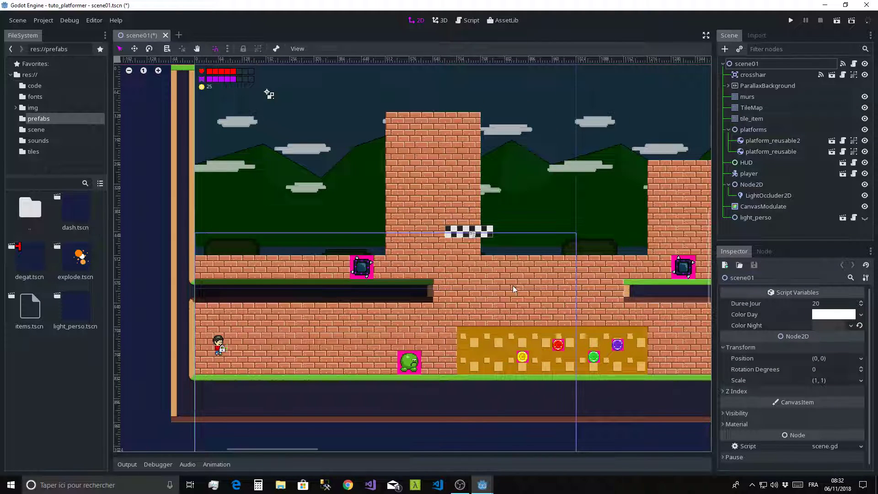
middle_drag(514, 289, 480, 294)
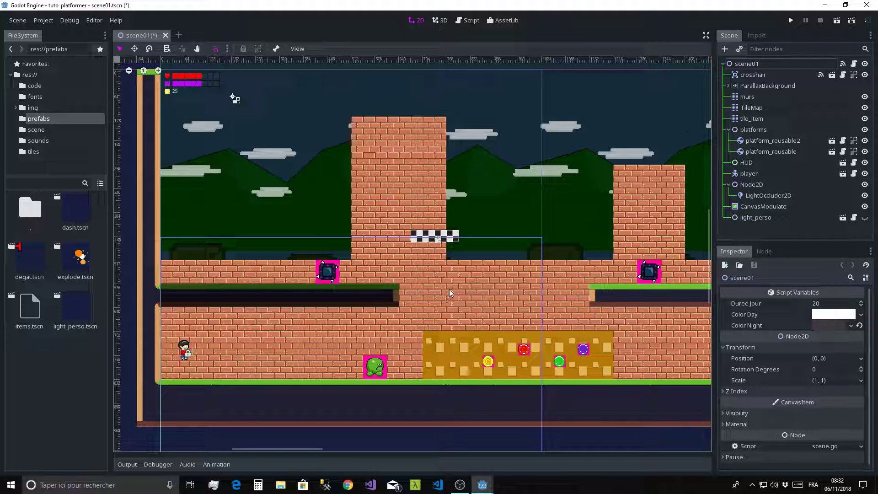
Step: Name 2D physics layer 8 'pass' in Project Settings
click(43, 20)
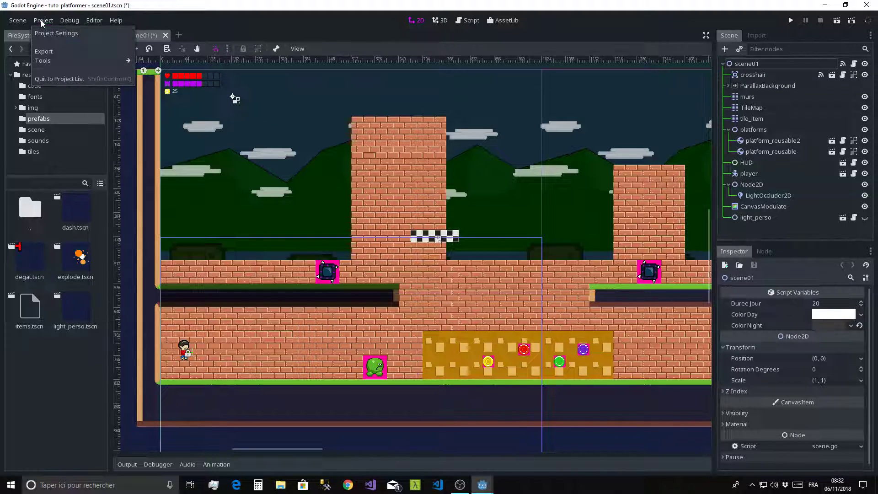
click(51, 34)
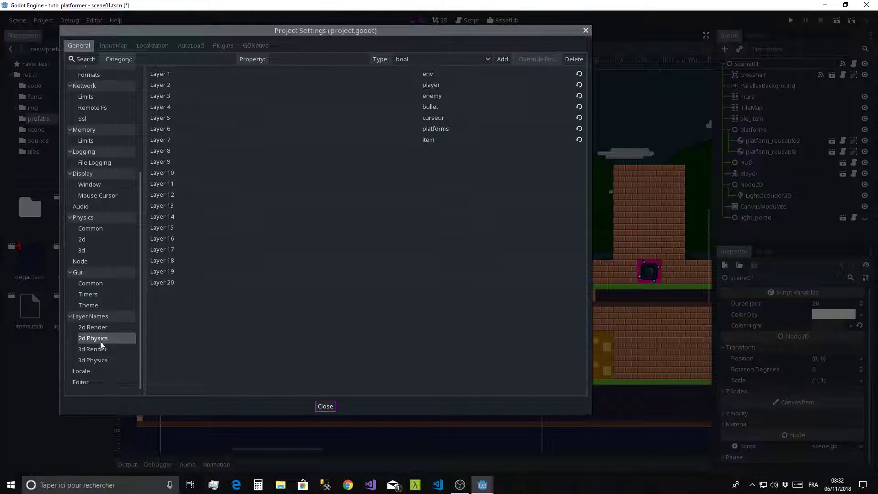
click(426, 153)
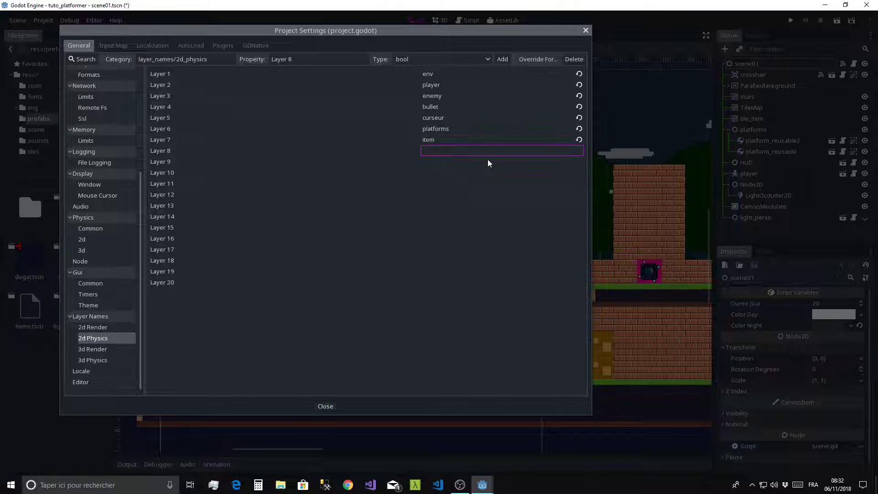
text(pass)
click(375, 292)
click(322, 406)
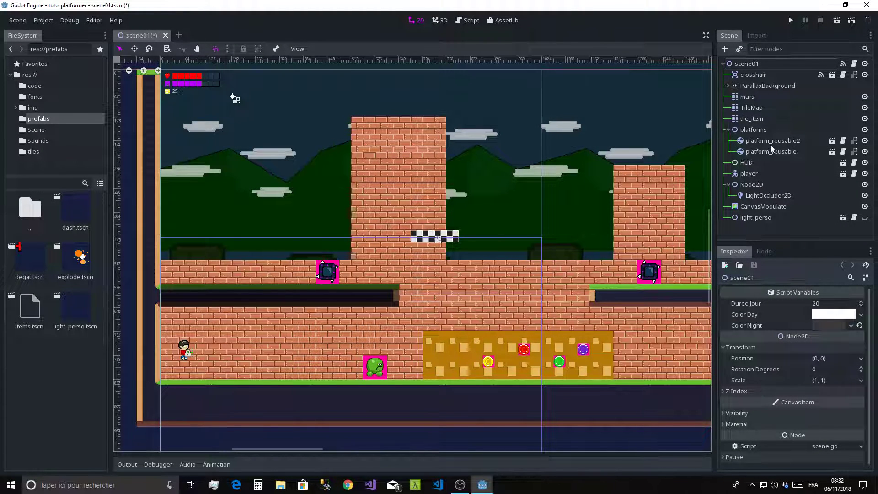
Step: Check the player's collision layers, then start a new empty scene
click(752, 175)
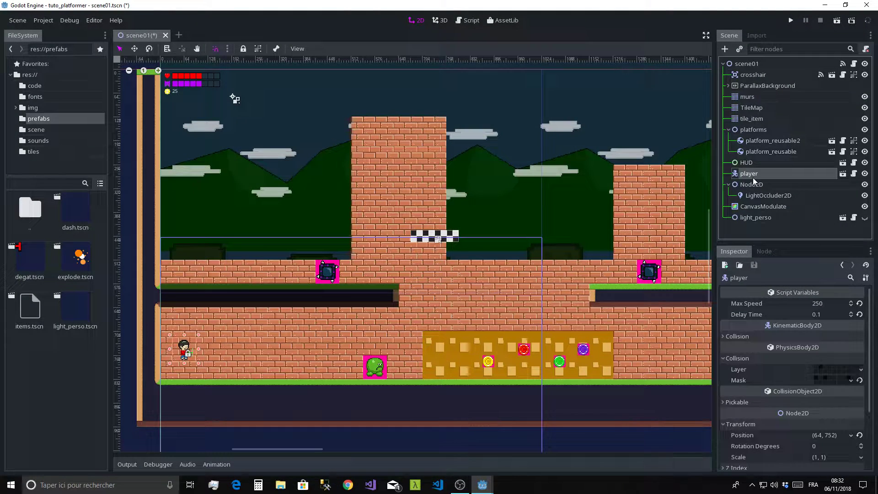
click(821, 370)
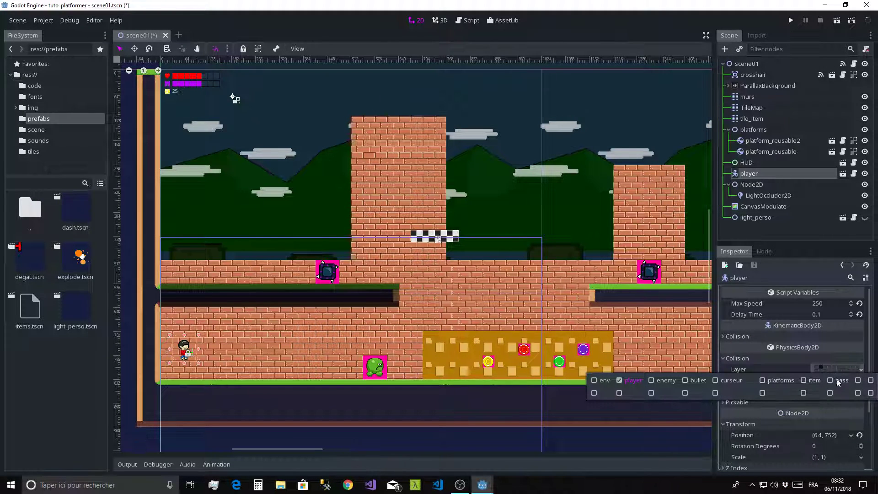
click(784, 369)
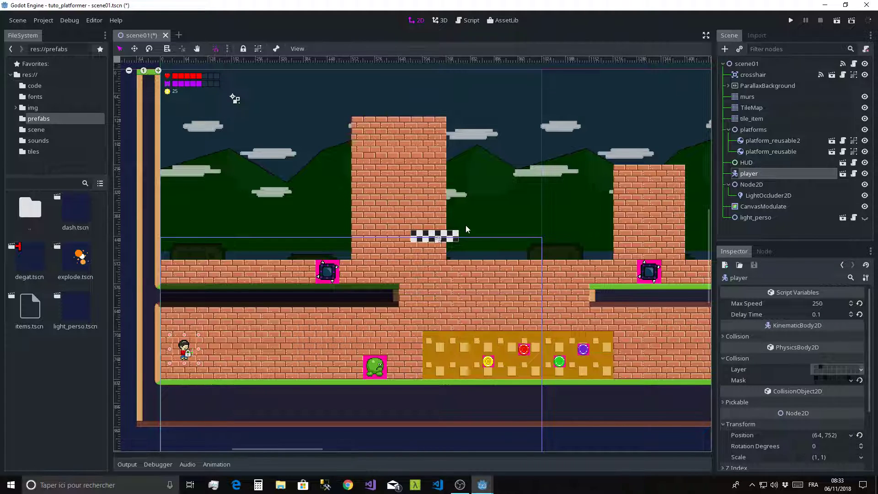
click(179, 36)
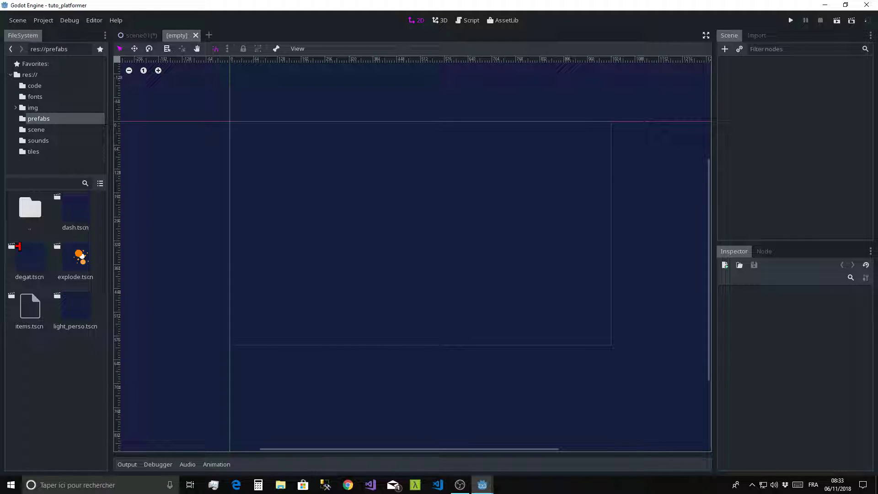
Step: Create a StaticBody2D as the new scene's root node
click(724, 49)
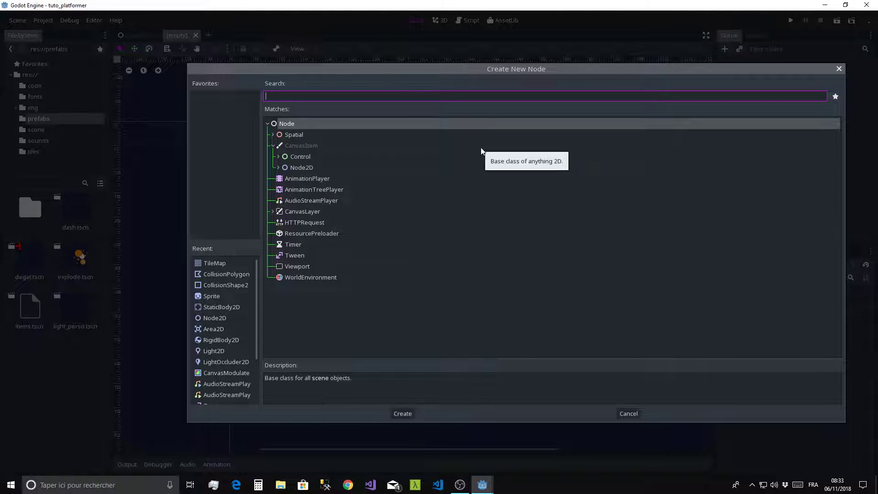
text(sta)
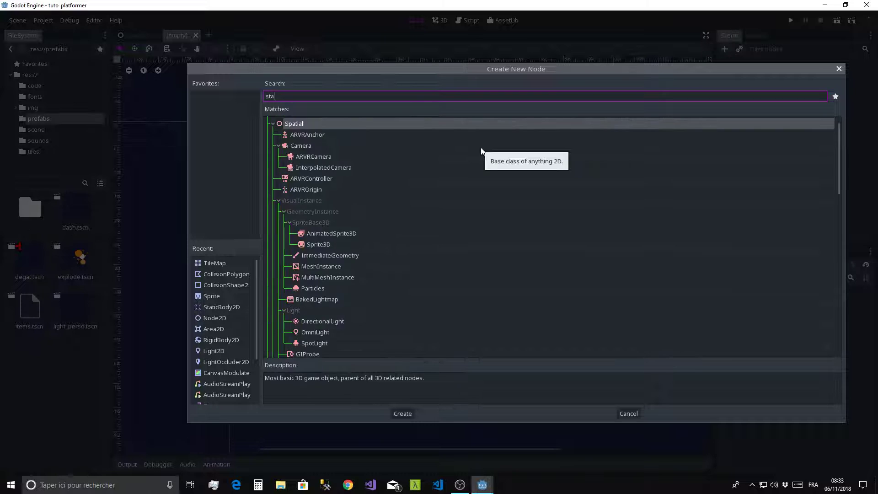
text(ti)
double_click(324, 223)
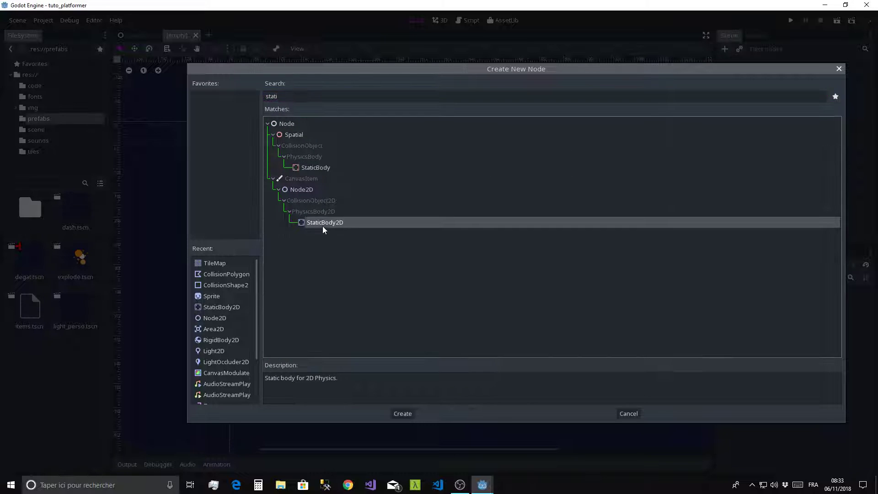
Step: Add Sprite and CollisionPolygon2D child nodes under the StaticBody2D
click(724, 49)
text(spr)
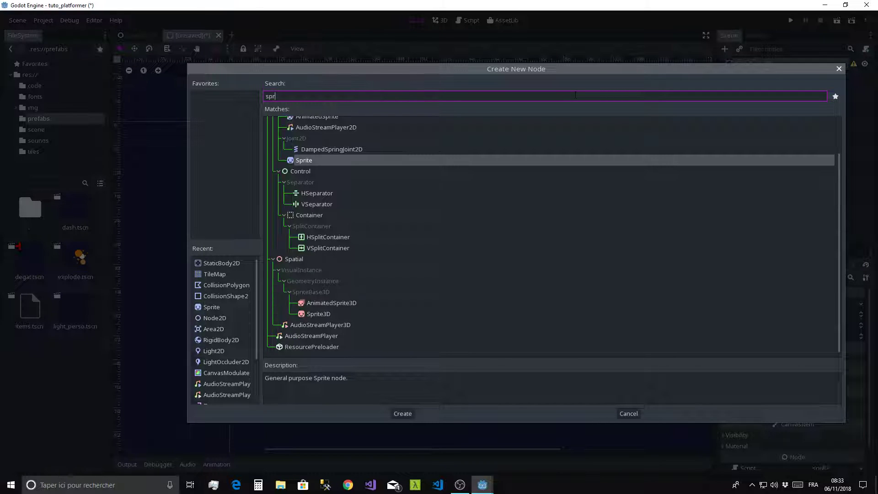
text(ite)
key(Return)
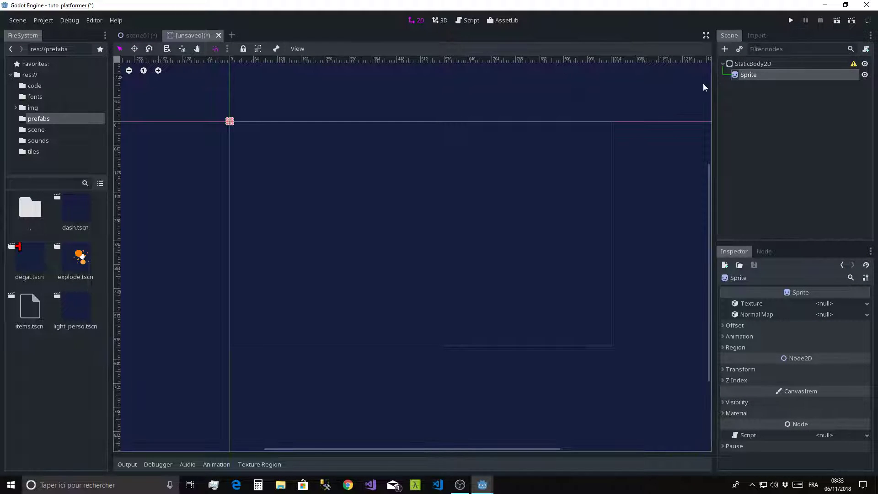
click(728, 53)
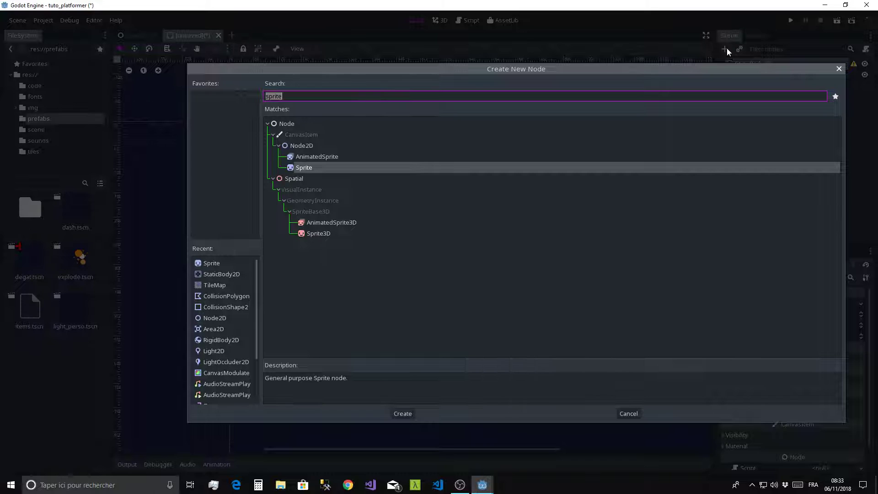
text(po)
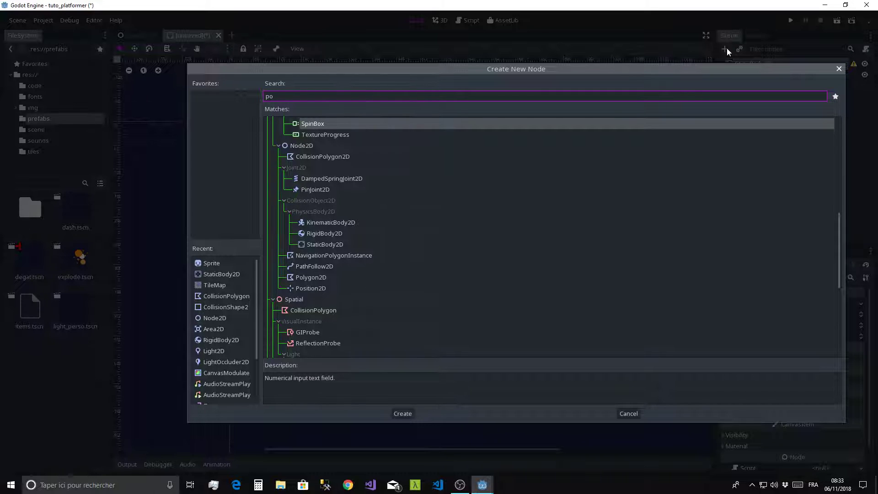
key(Down)
key(Down)
key(Down)
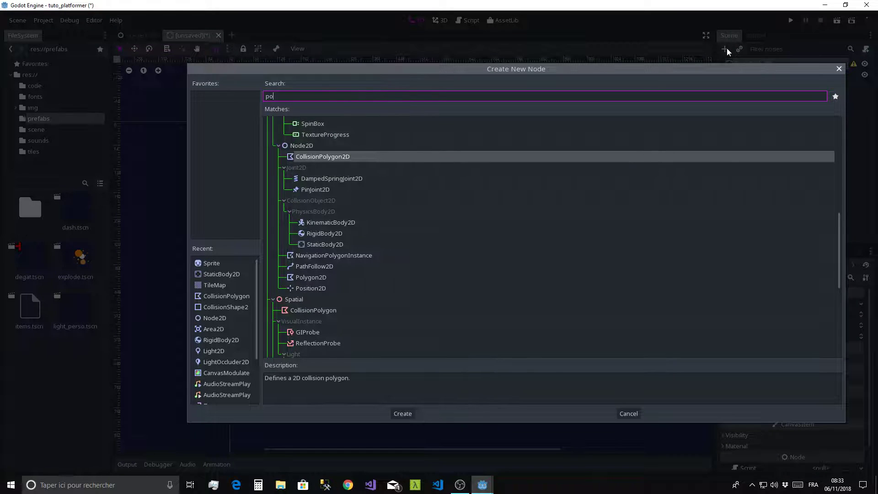
key(Return)
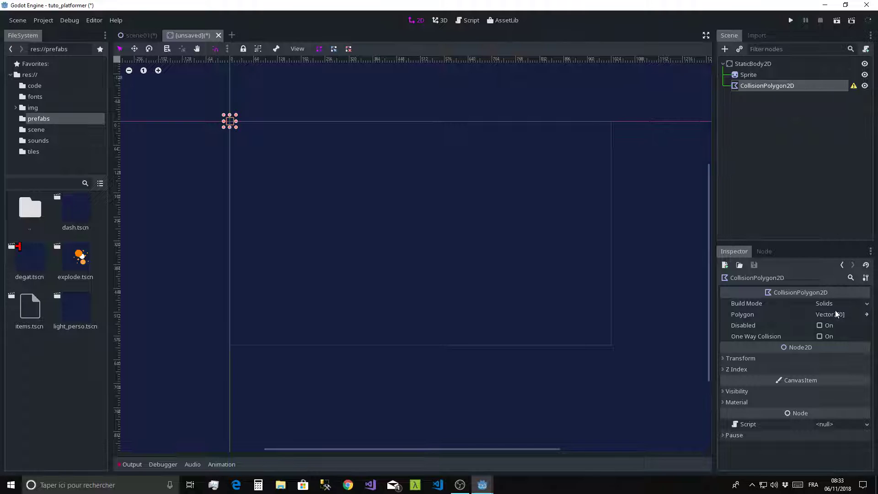
Step: Assign tiled_texture.png from the img folder as the Sprite's texture
click(777, 278)
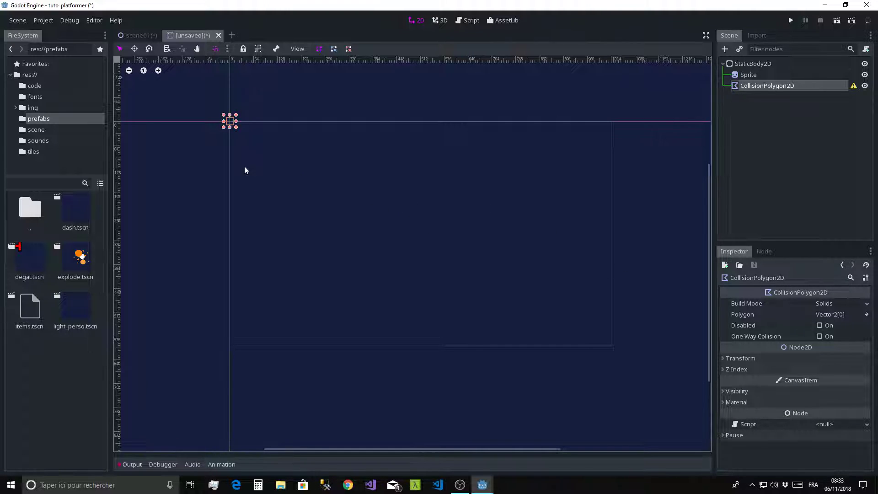
click(41, 111)
scroll(60, 293, down, 5)
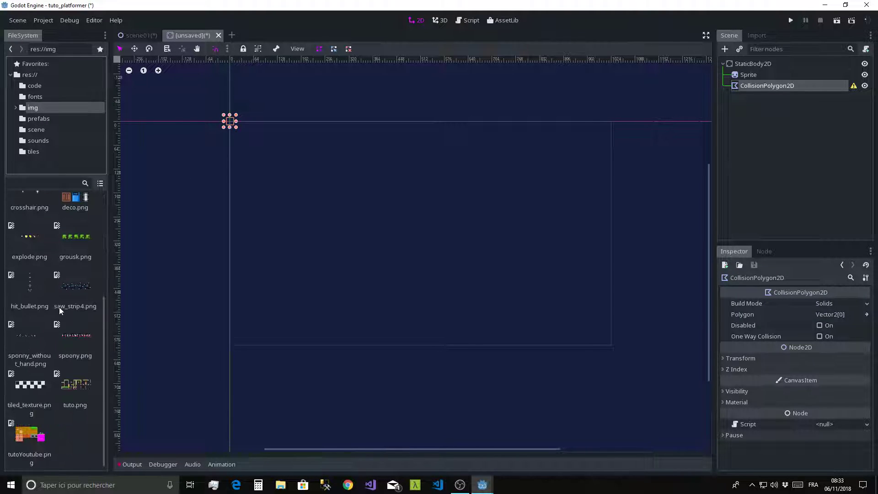
click(27, 387)
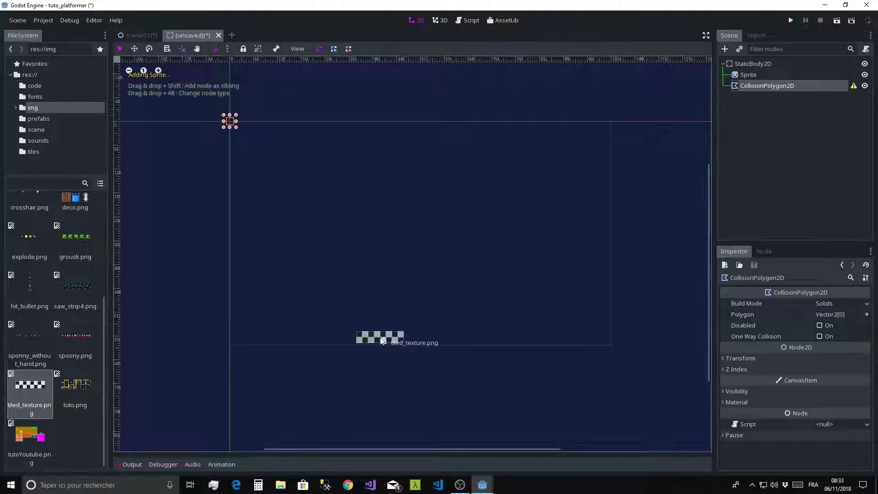
drag(27, 386, 16, 411)
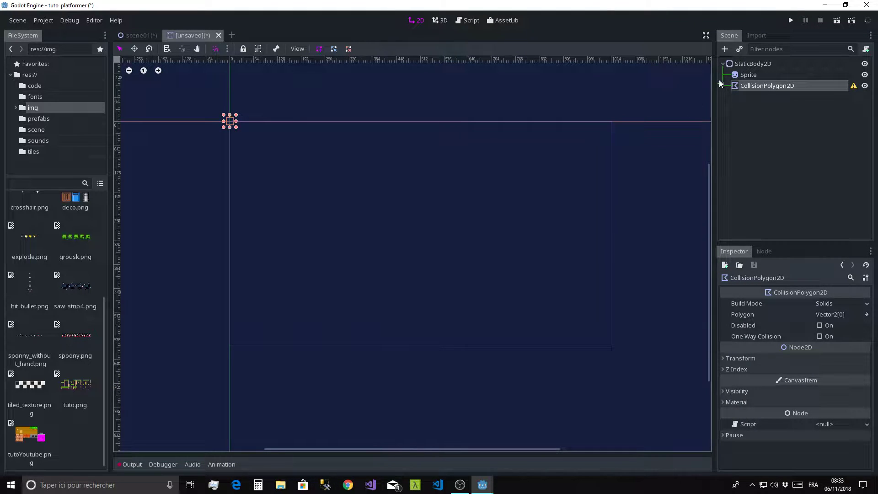
click(748, 76)
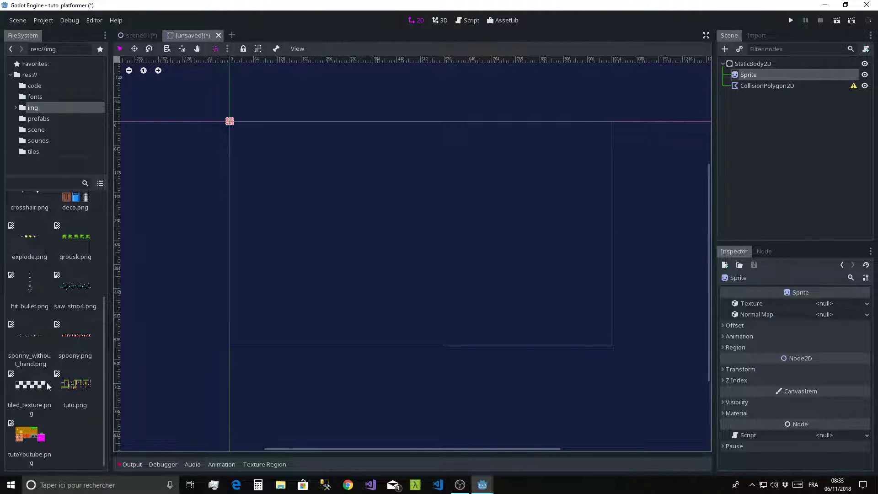
drag(47, 382, 834, 304)
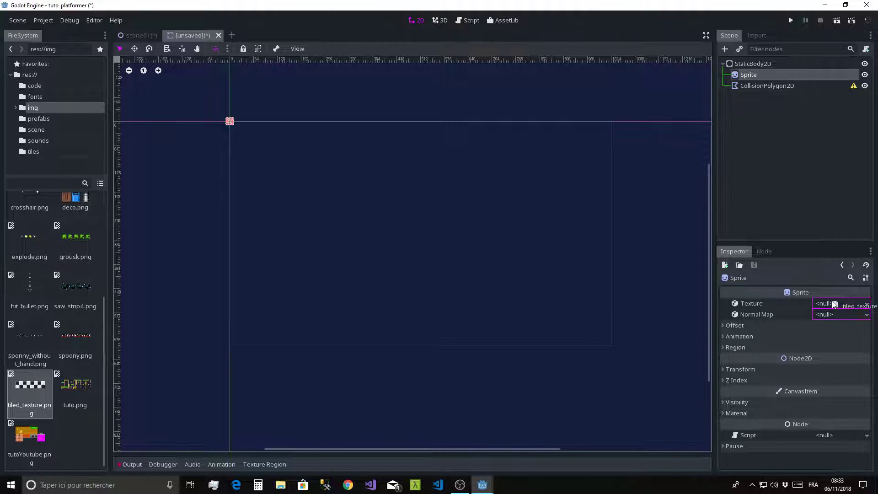
mouse_move(366, 179)
middle_down()
mouse_move(525, 252)
mouse_move(488, 267)
middle_up()
scroll(506, 234, up, 4)
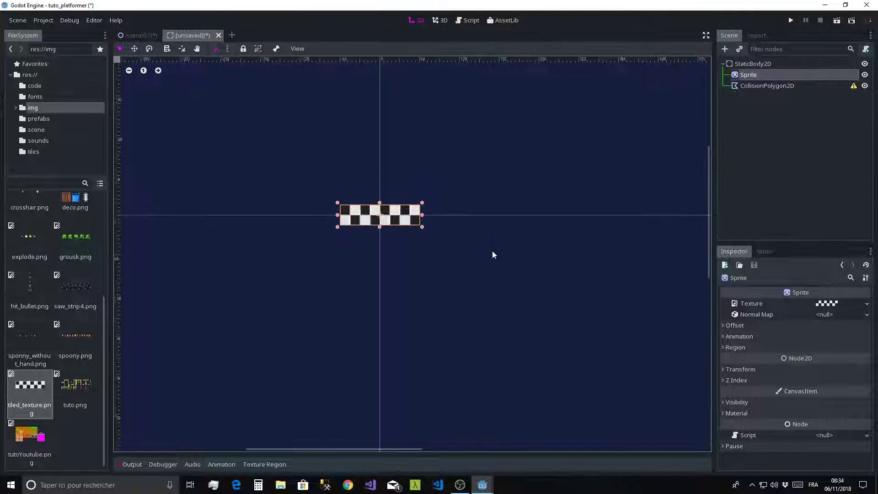
Step: Set the Sprite's Animation Vframes to 2
click(724, 337)
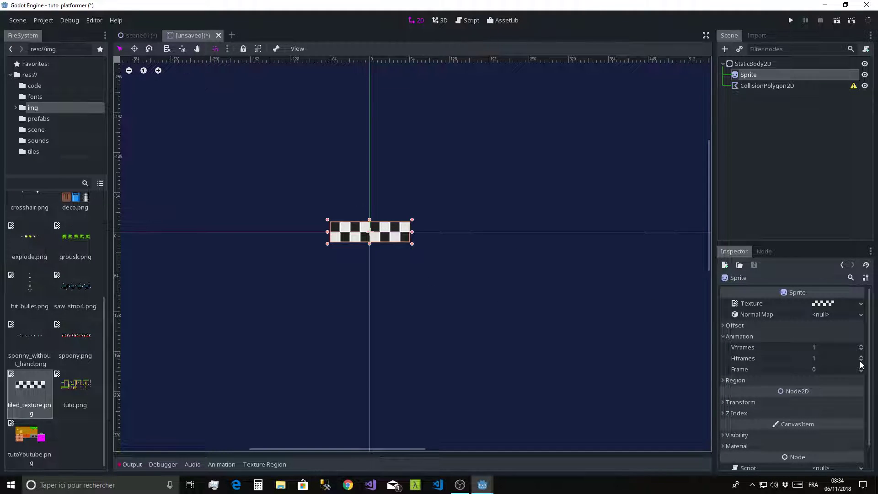
click(861, 345)
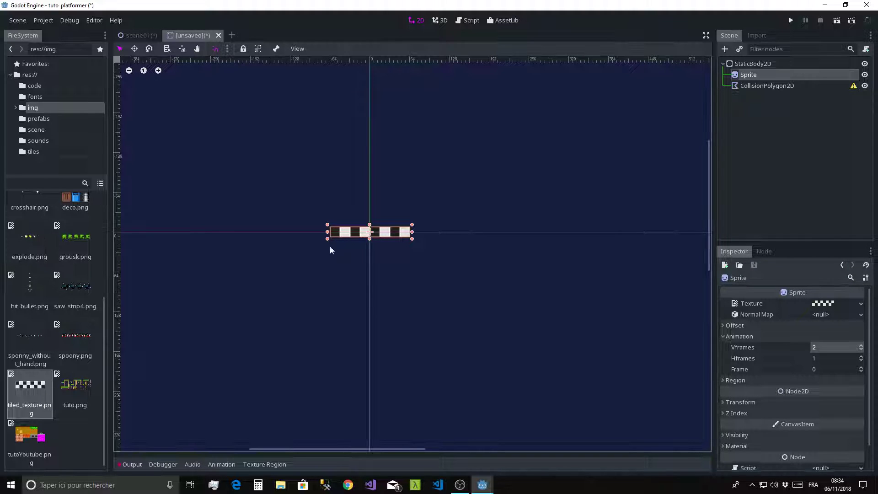
scroll(581, 293, down, 2)
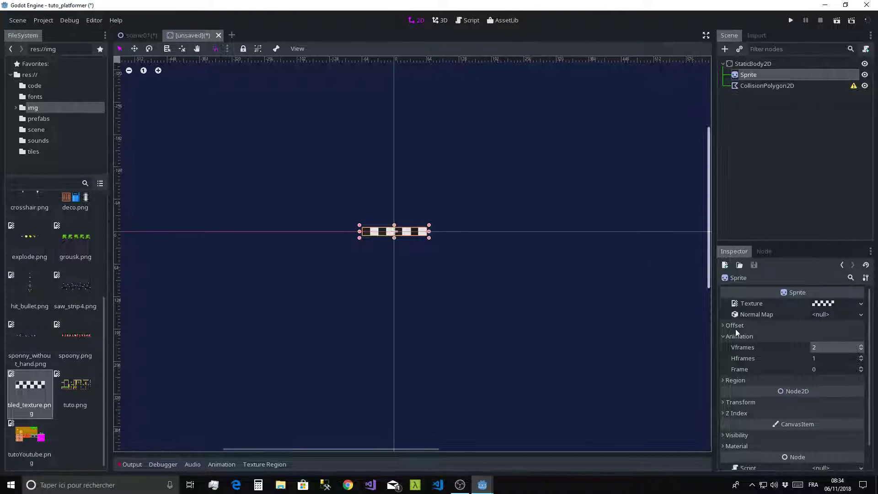
scroll(736, 331, down, 1)
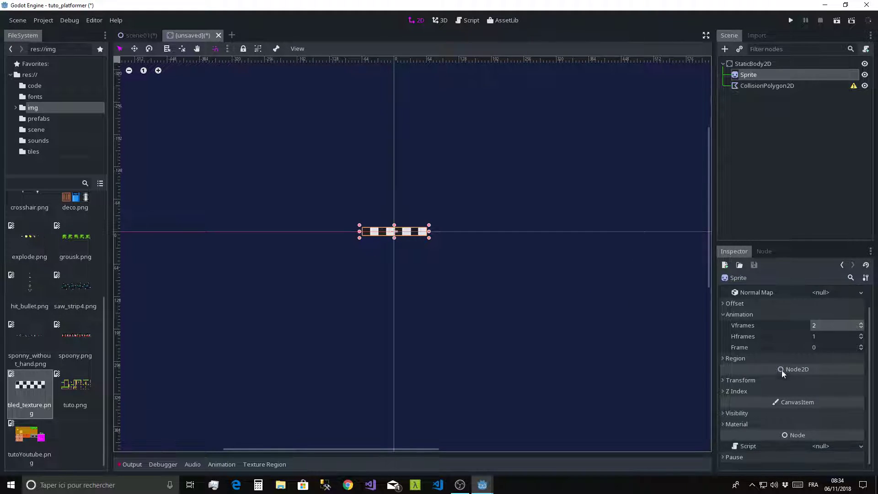
Step: Tint the Sprite light blue via Visibility Modulate, then select the CollisionPolygon2D
click(732, 413)
click(826, 433)
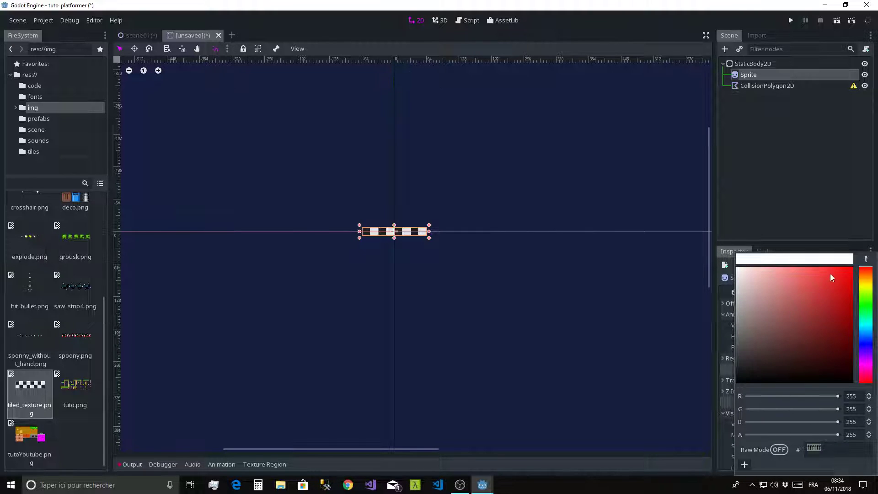
drag(865, 289, 864, 341)
drag(788, 277, 791, 273)
click(784, 213)
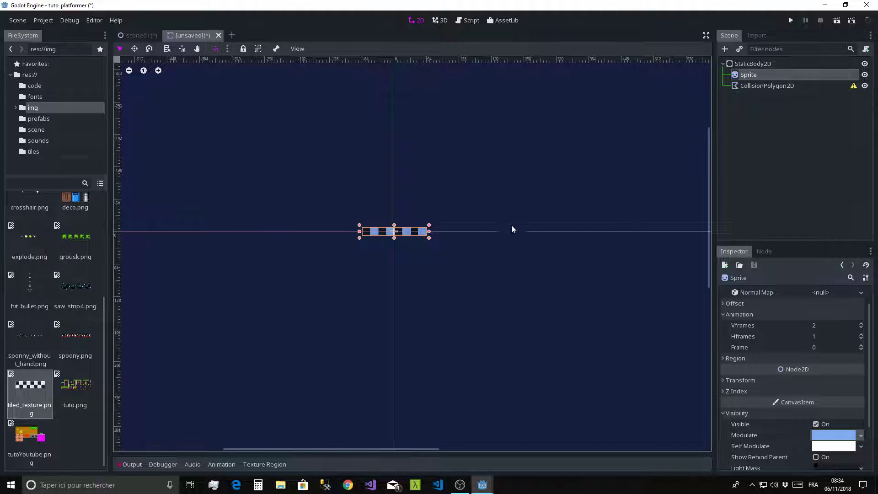
middle_drag(442, 219, 492, 230)
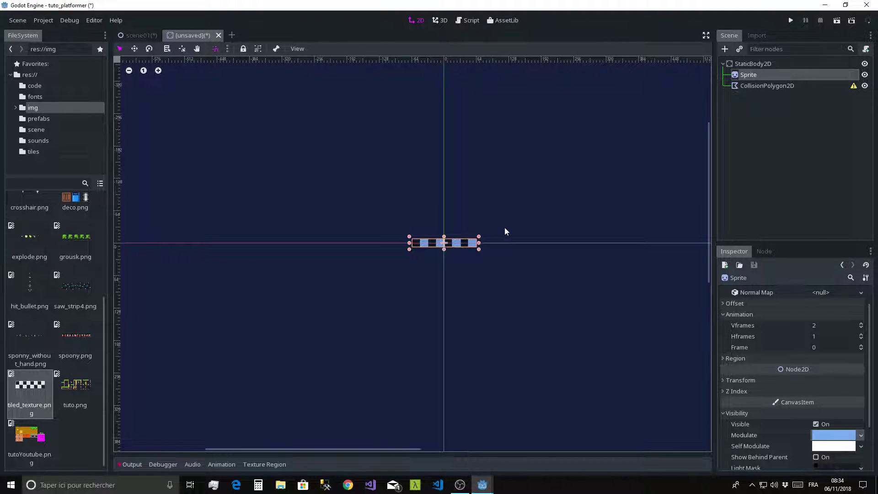
click(765, 87)
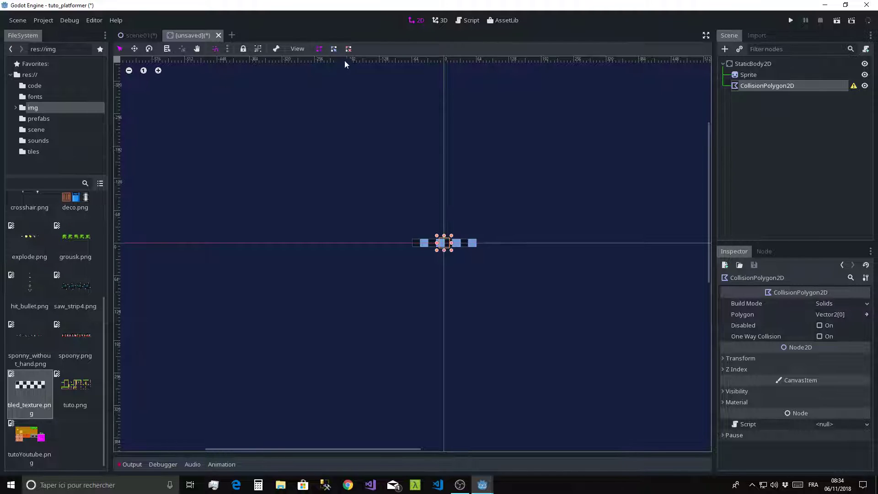
Step: Show the canvas grid, zoom in on the platform tiles, and open the snapping options
click(298, 48)
click(311, 61)
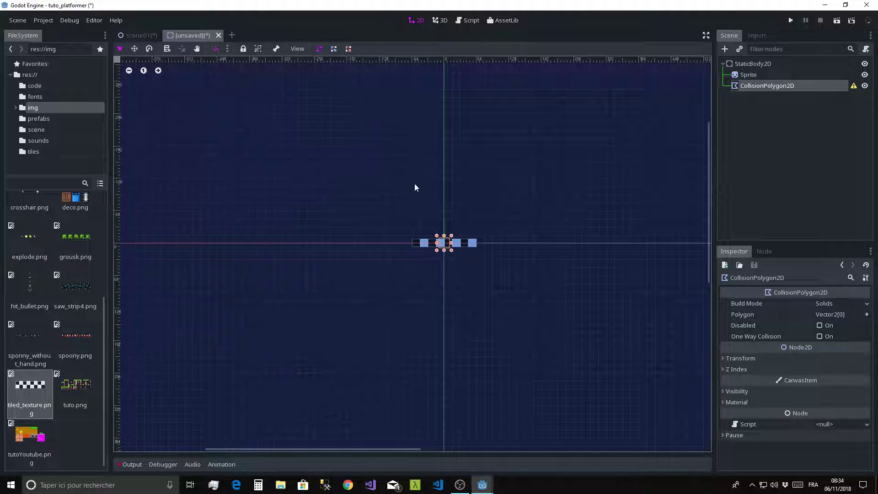
scroll(416, 183, up, 4)
middle_drag(435, 235, 398, 130)
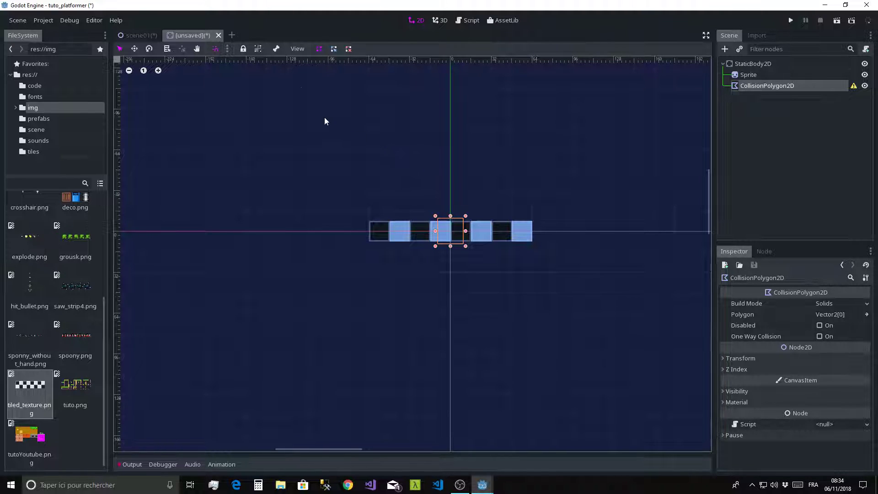
click(227, 49)
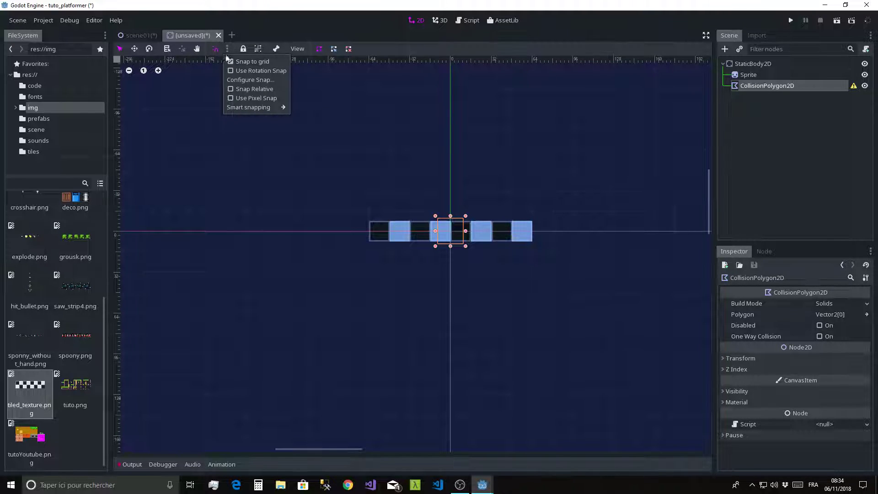
Step: Set the snap grid step to 8 × 8 px
click(246, 80)
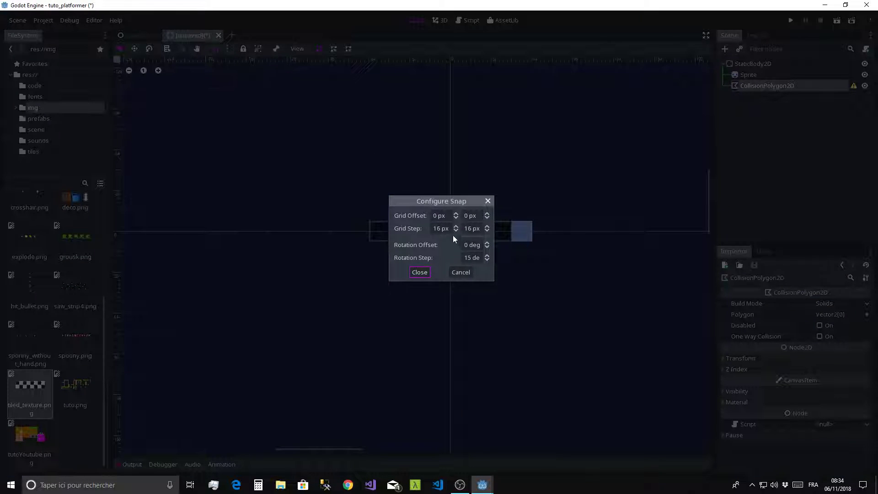
double_click(441, 228)
text(8)
key(Tab)
text(8)
click(416, 271)
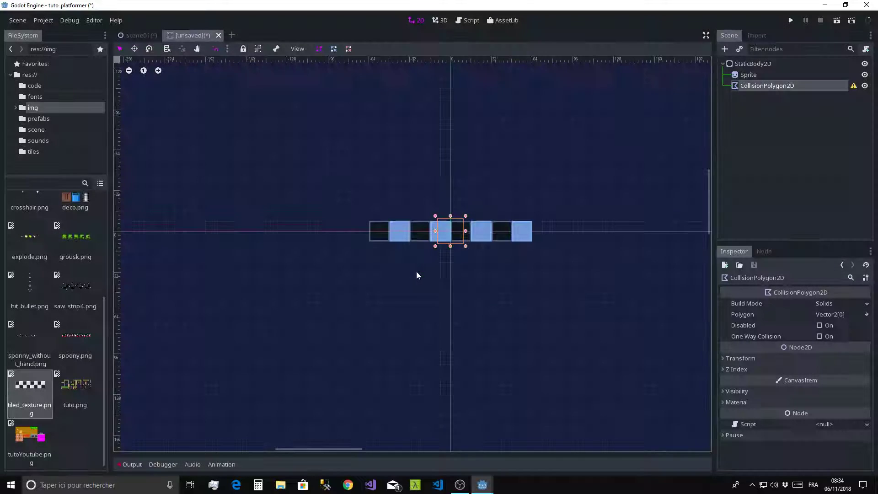
Step: Draw a four-corner rectangular collision polygon around the row of platform tiles
scroll(520, 220, up, 2)
middle_drag(288, 220, 310, 213)
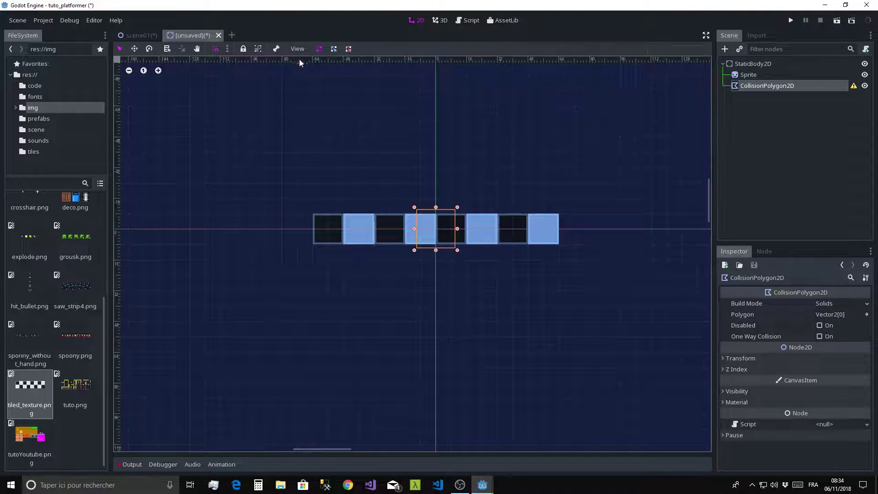
click(559, 213)
click(312, 213)
click(315, 243)
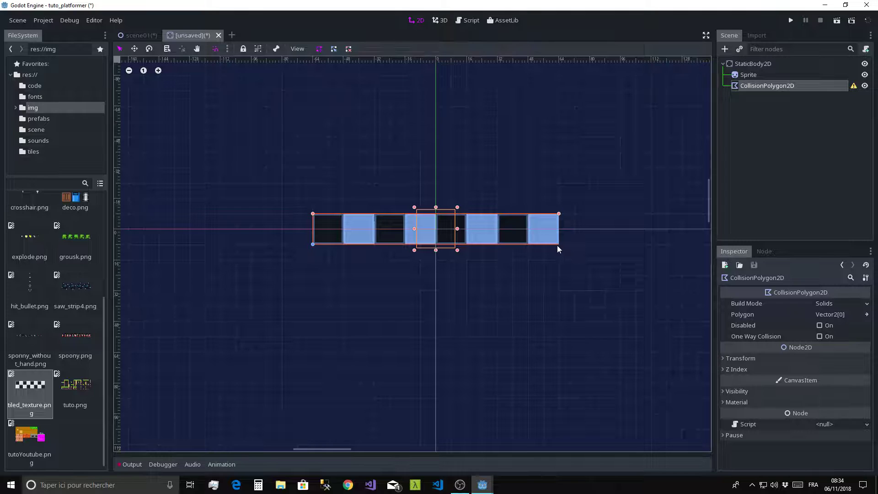
click(559, 244)
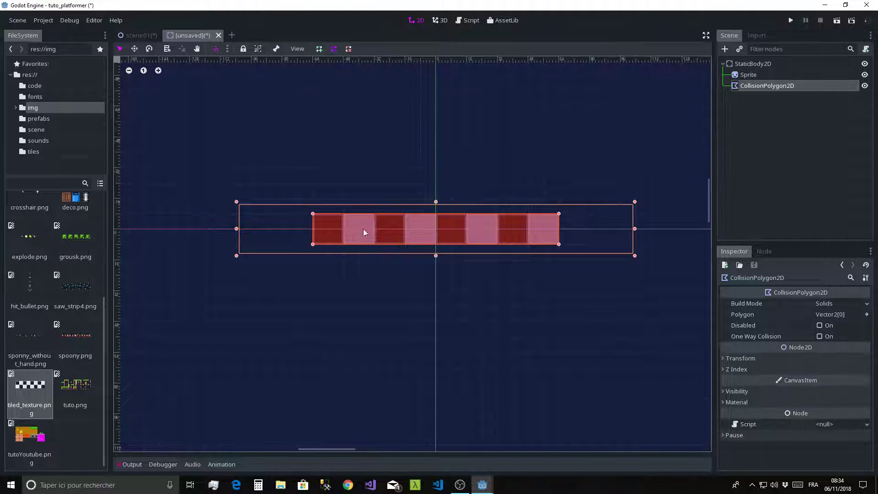
scroll(348, 238, up, 3)
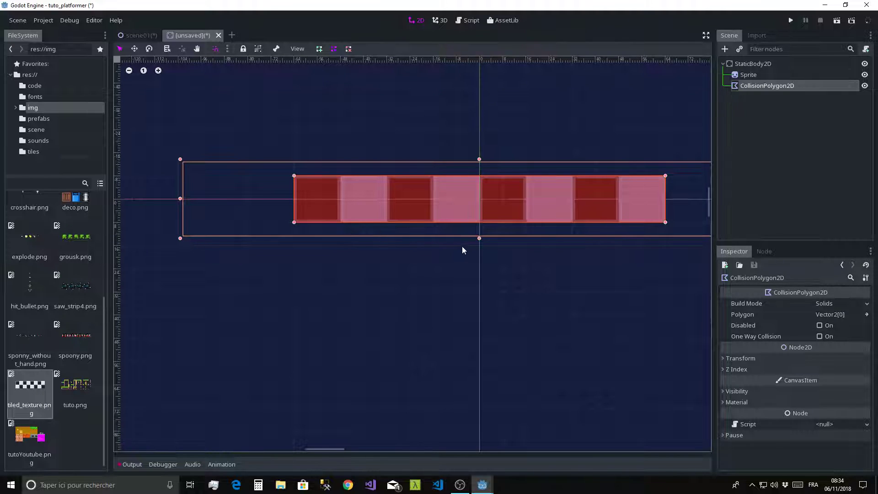
scroll(440, 231, down, 2)
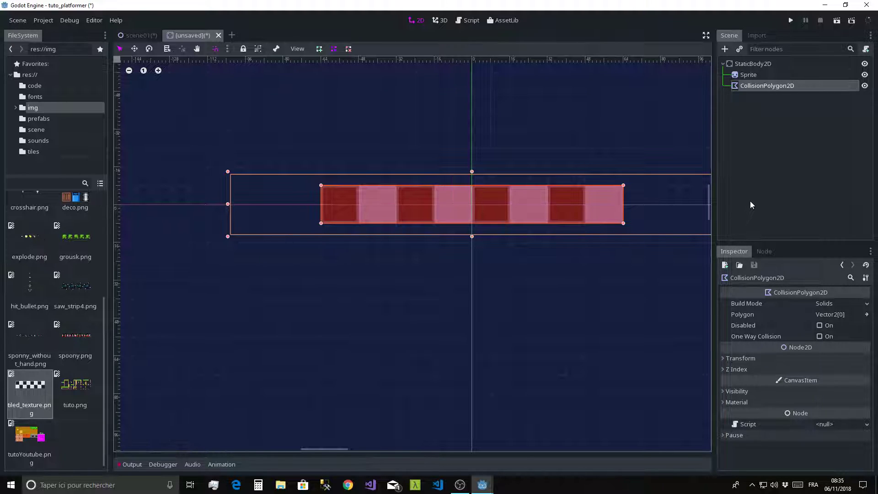
Step: Remove env and player from the StaticBody2D's collision mask
click(751, 64)
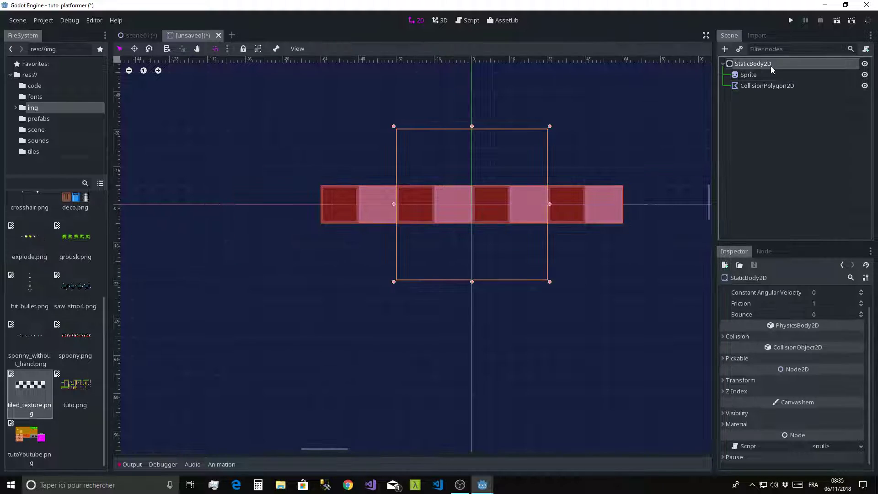
click(723, 336)
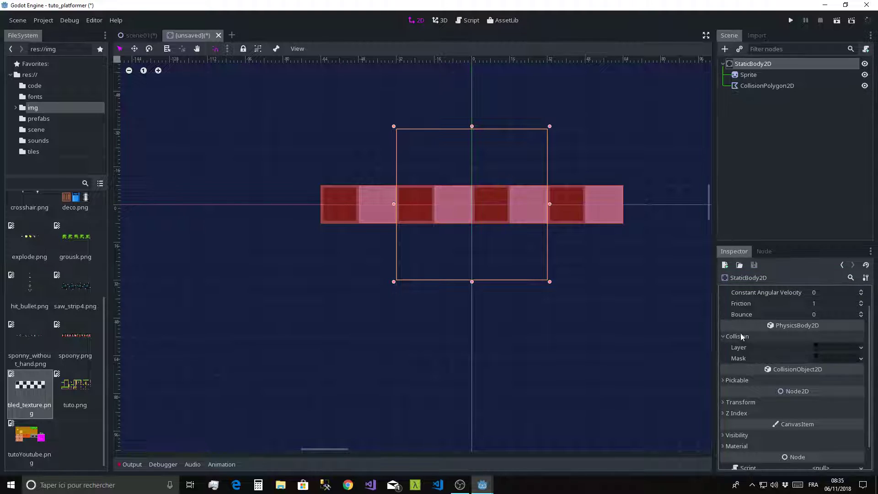
click(827, 358)
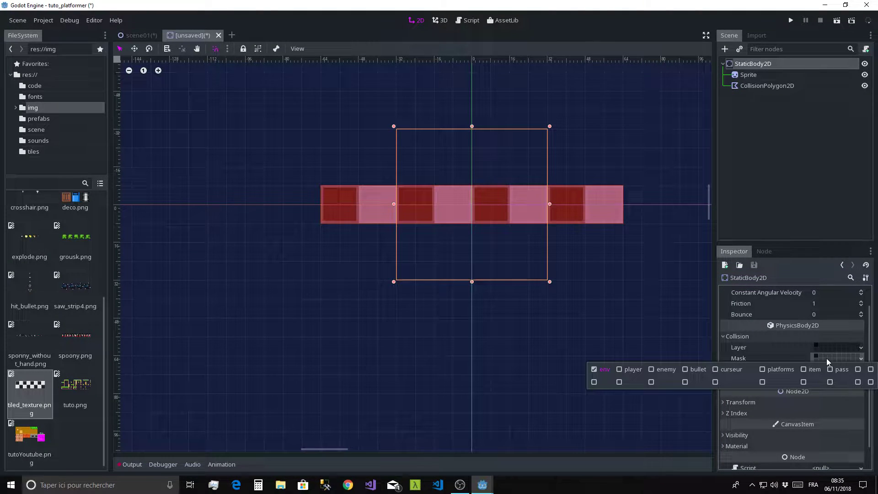
click(593, 370)
click(618, 370)
click(786, 346)
Step: Remove env from the StaticBody2D's collision layer, leaving only pass
click(822, 347)
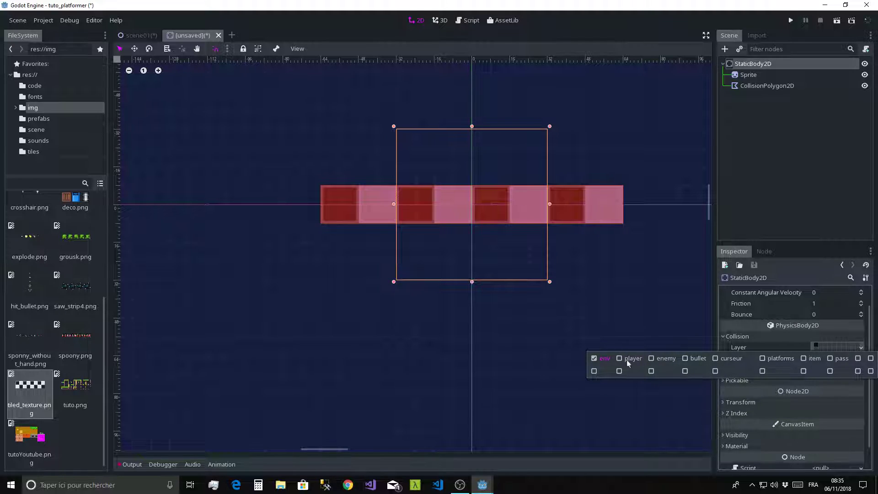
click(594, 359)
click(779, 348)
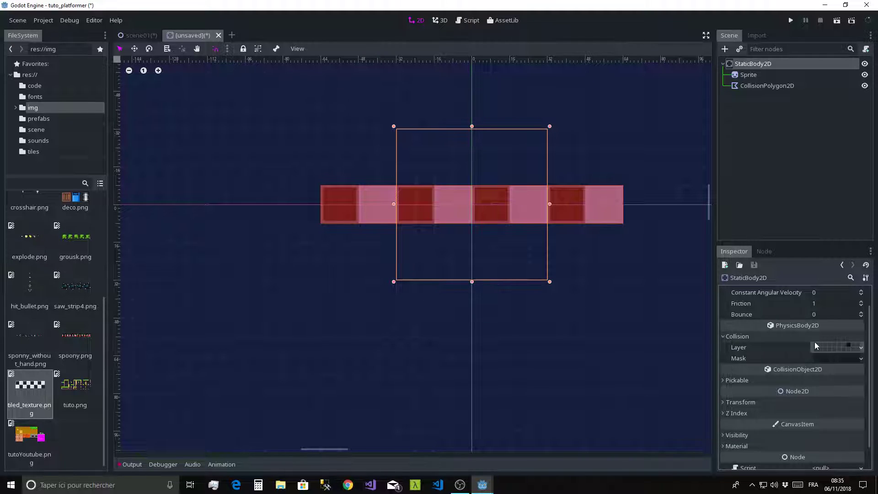
scroll(520, 220, up, 2)
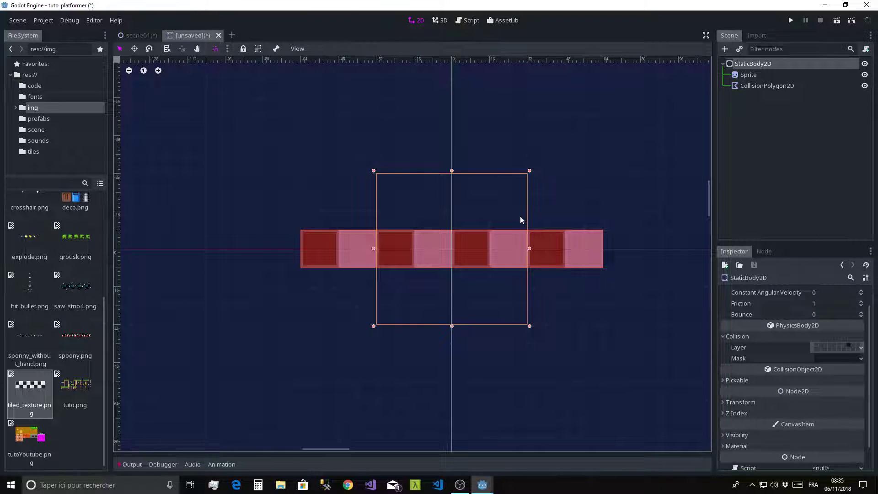
Step: Rename the StaticBody2D root node to pass_platform
key(ctrl+s)
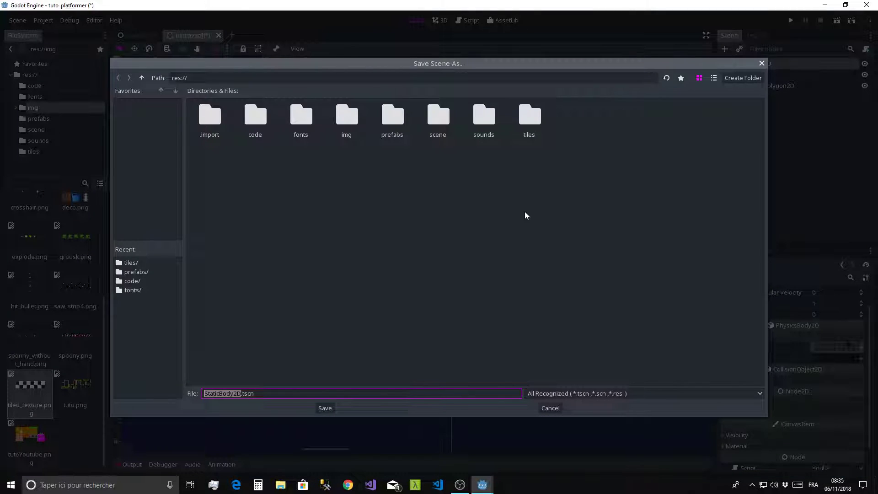
click(553, 409)
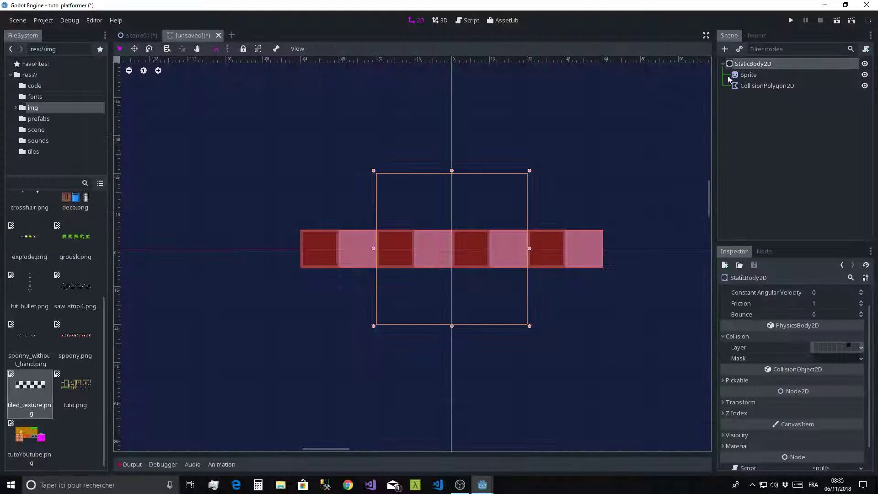
double_click(749, 66)
text(pass)
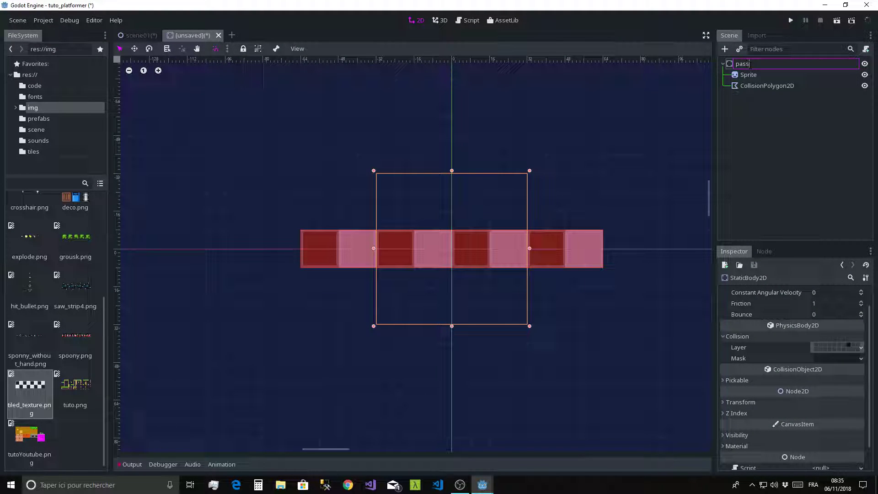
text(_platform)
key(Return)
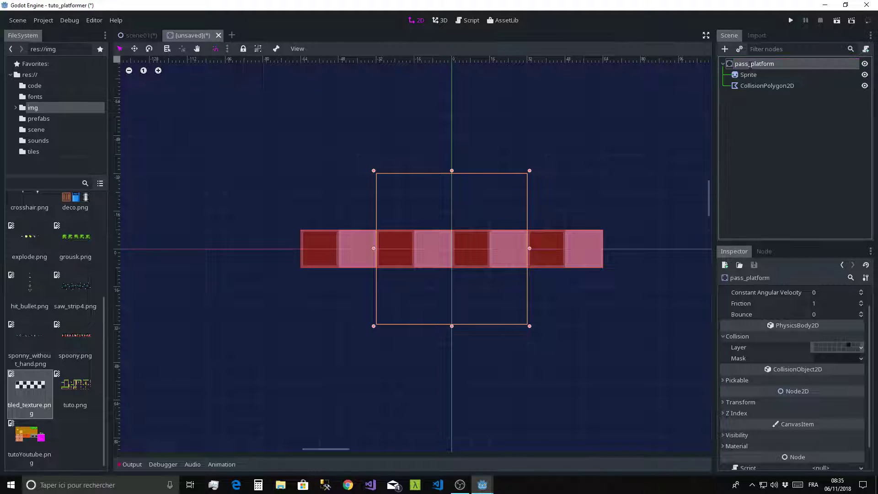
Step: Save the scene as pass_platform.tscn in the prefabs folder
key(ctrl+s)
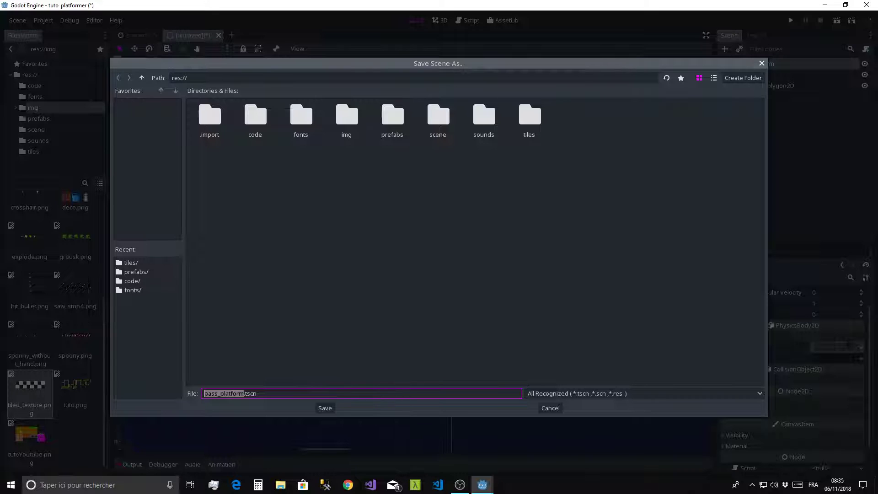
double_click(400, 127)
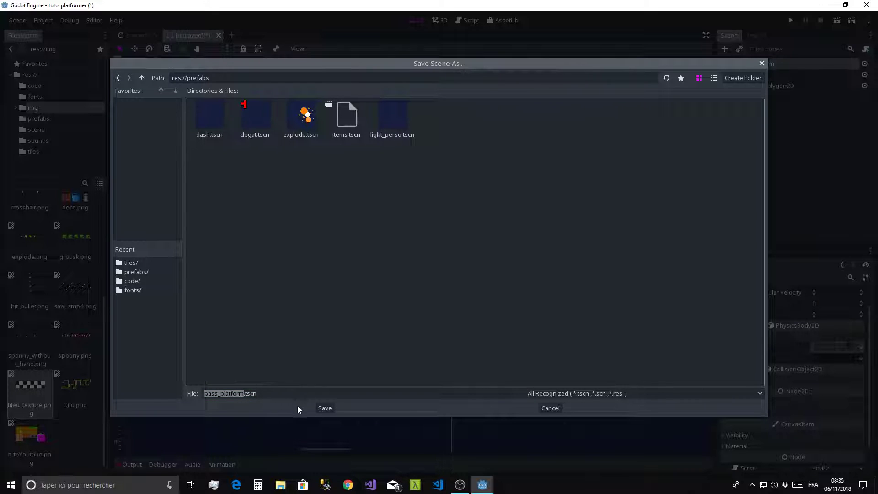
key(Return)
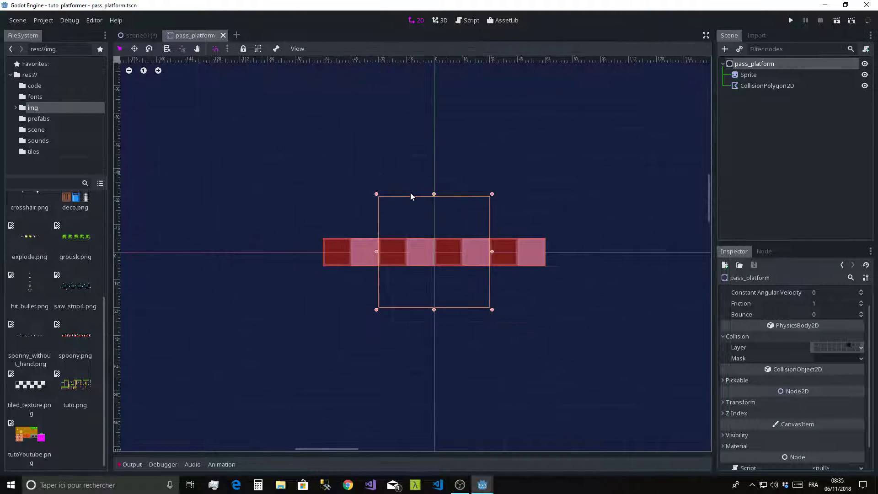
click(36, 119)
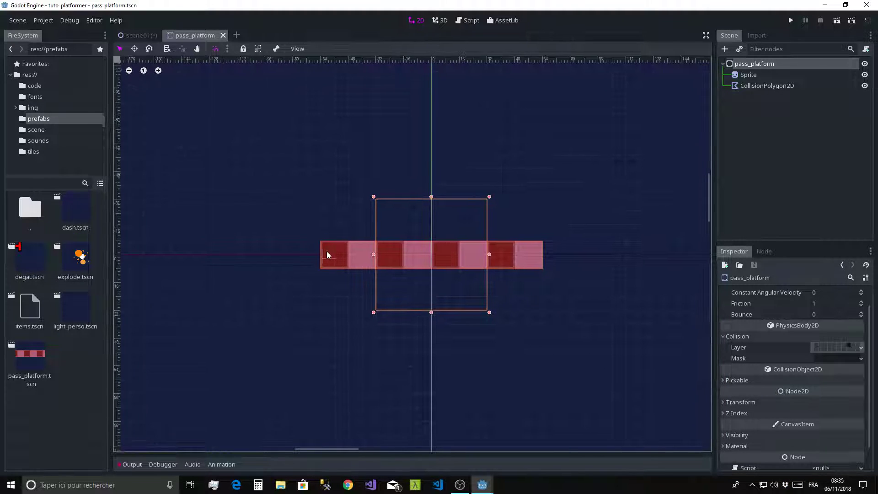
Step: Instance pass_platform.tscn in scene01 under the platforms node, then save and run the game
click(138, 35)
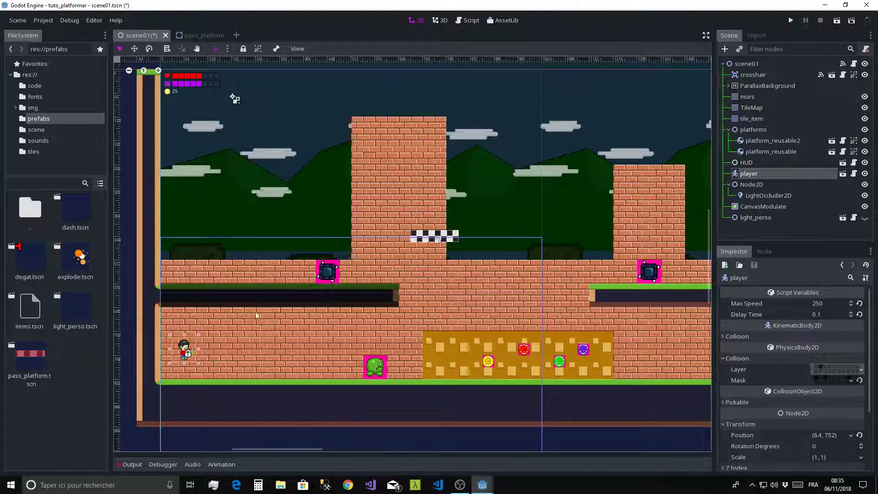
mouse_move(27, 359)
mouse_down()
mouse_move(310, 354)
mouse_move(309, 347)
mouse_up()
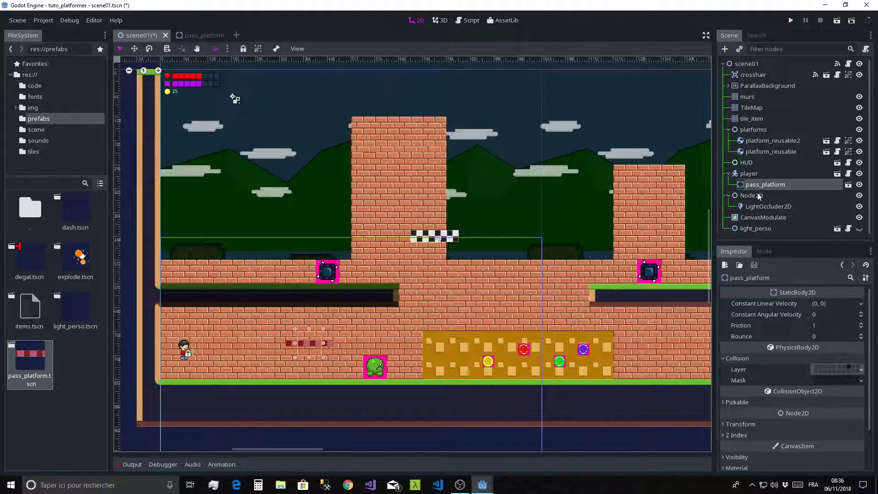
mouse_move(762, 185)
mouse_down()
mouse_move(769, 161)
mouse_move(754, 131)
mouse_up()
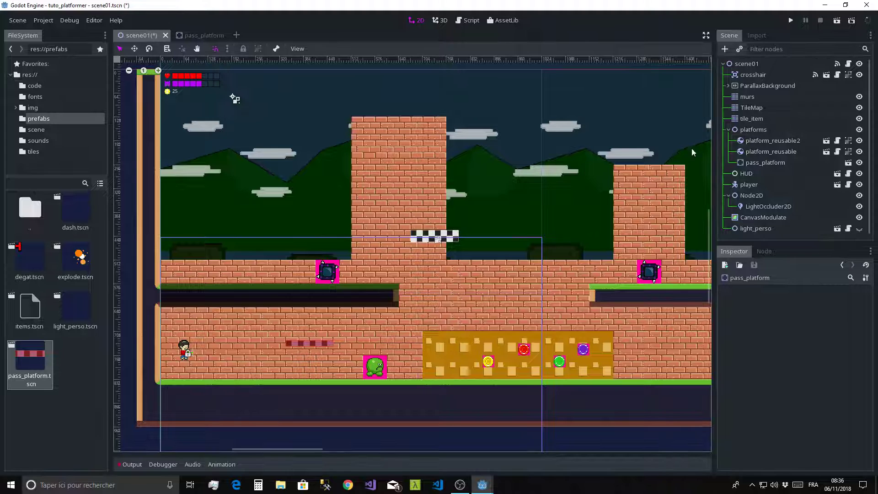
click(770, 163)
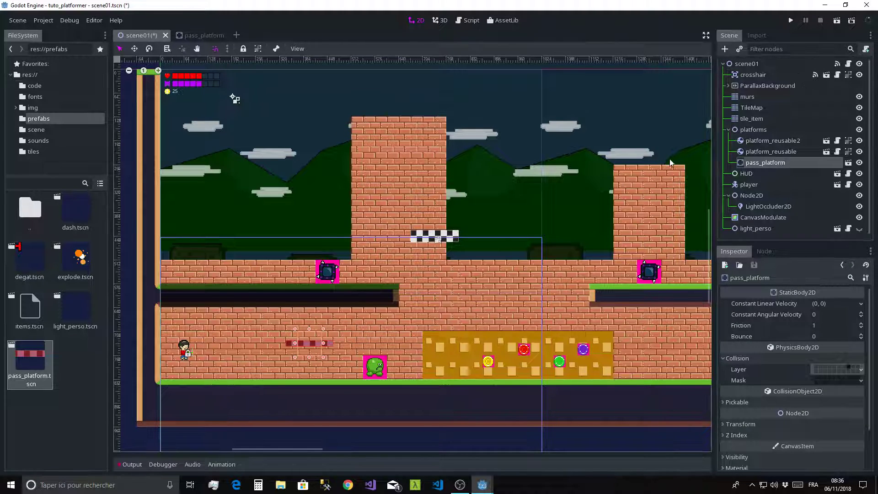
scroll(379, 204, down, 3)
scroll(380, 201, left, 5)
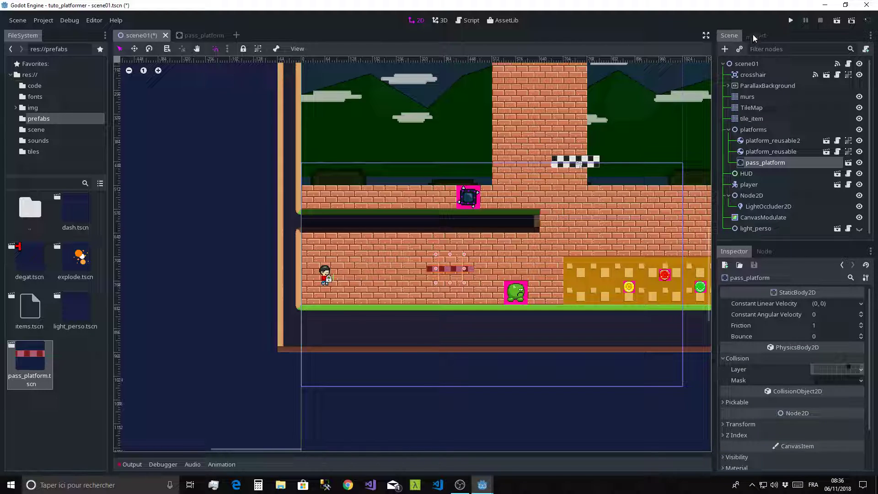
click(790, 20)
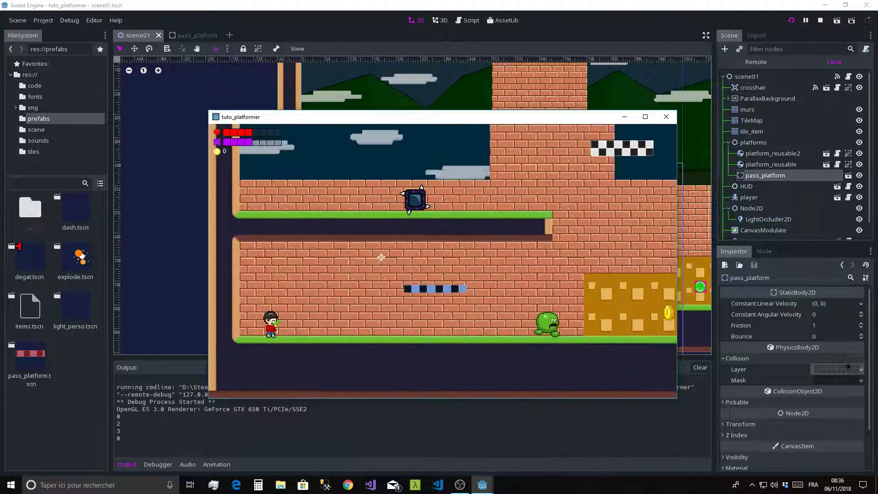
Step: Test-play the level, moving the player onto the floating pass platform, then stop the game
key(Right)
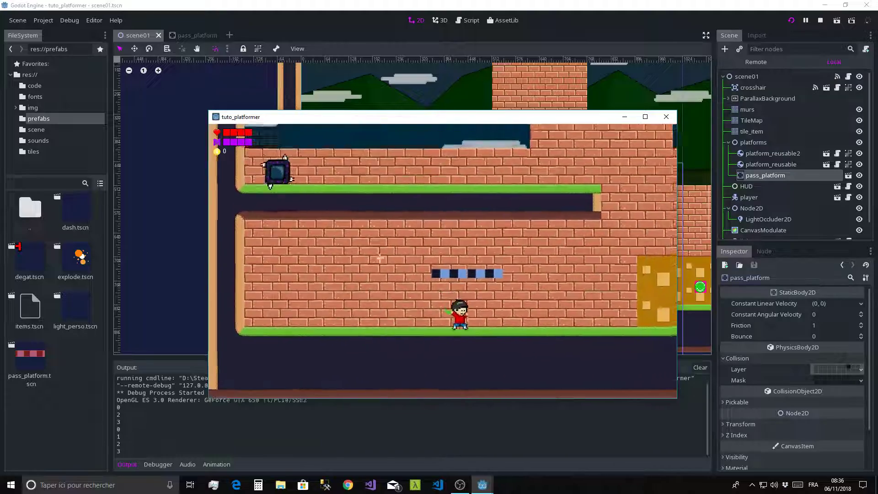
key(Left)
key(Up)
key(Right)
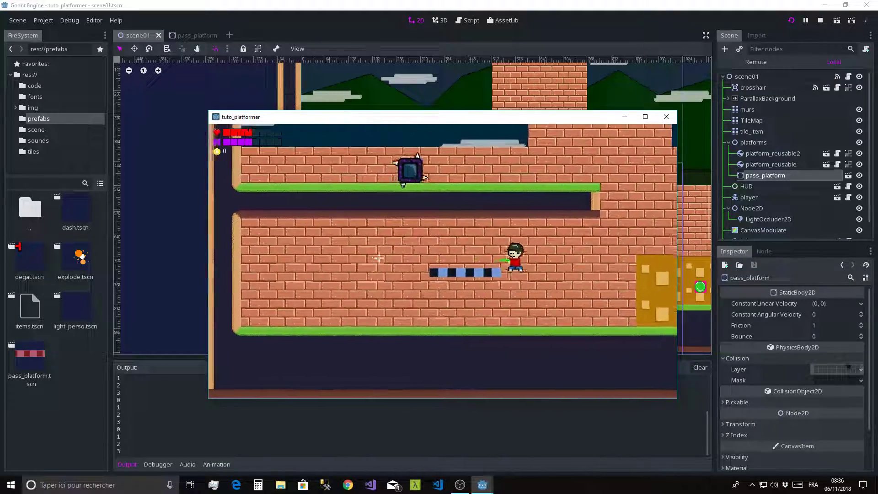
click(666, 117)
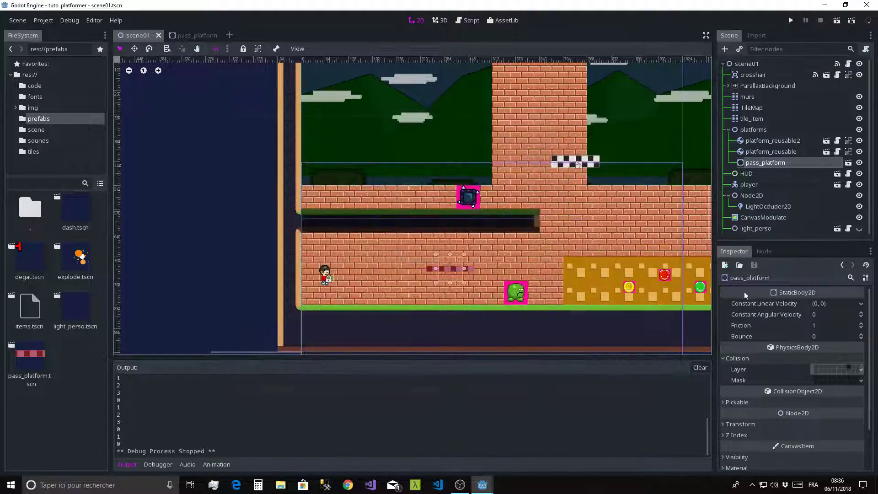
Step: Set the player's collision mask bits to env and enemy, then return to the pass_platform scene
click(746, 185)
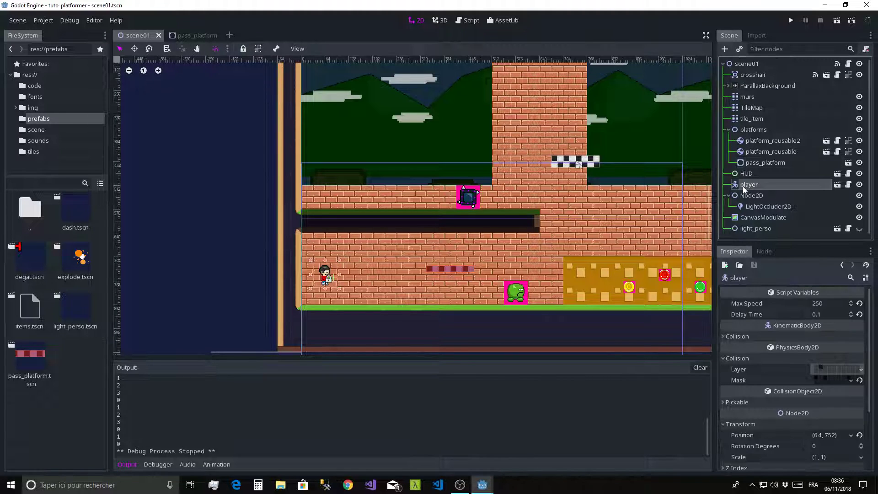
click(826, 370)
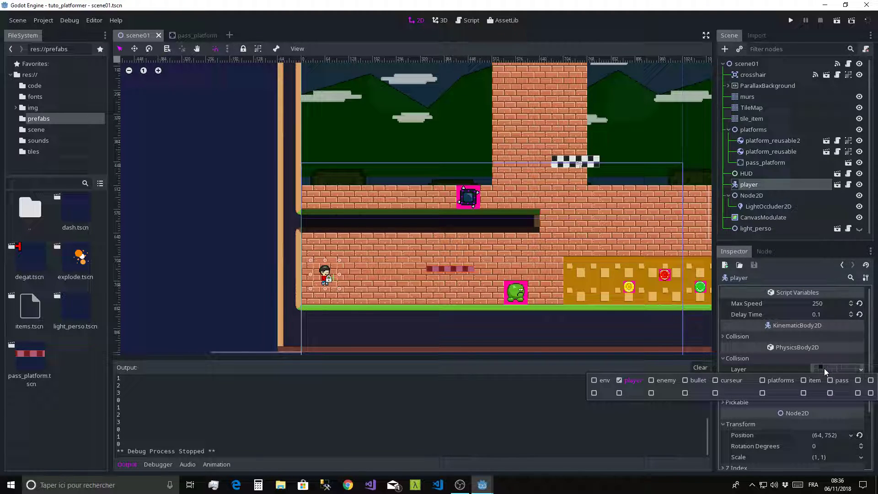
click(790, 361)
click(836, 379)
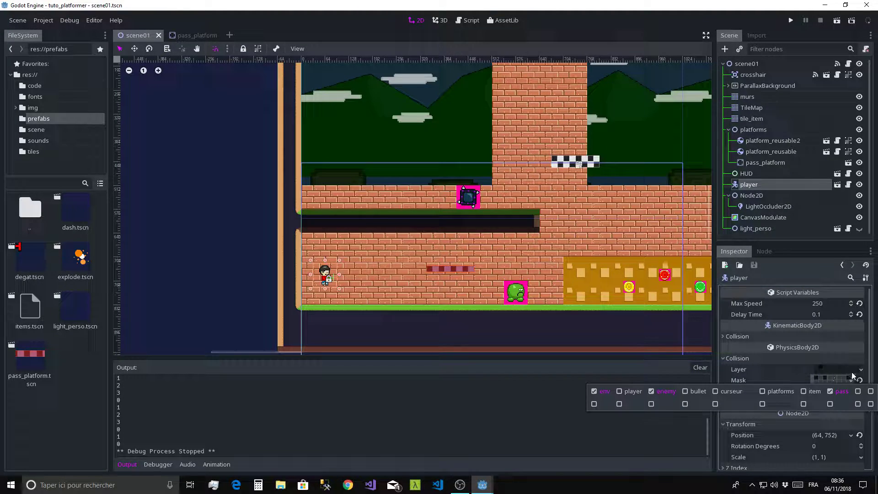
click(775, 370)
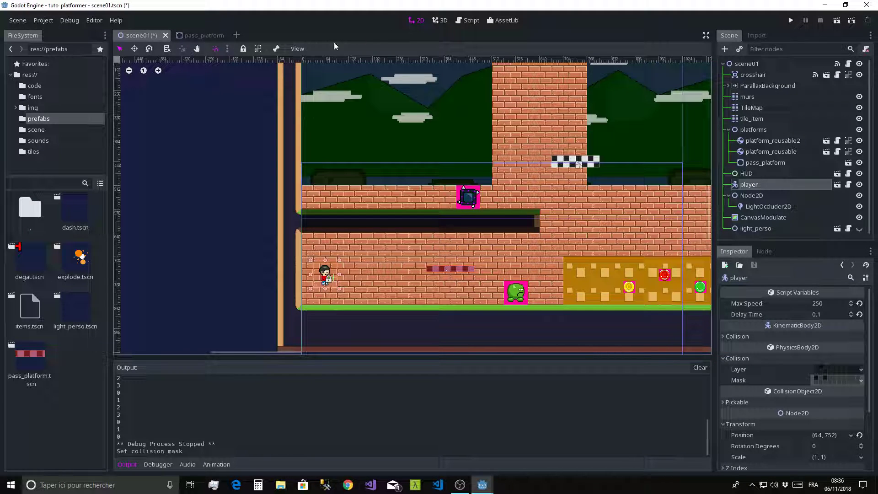
click(196, 35)
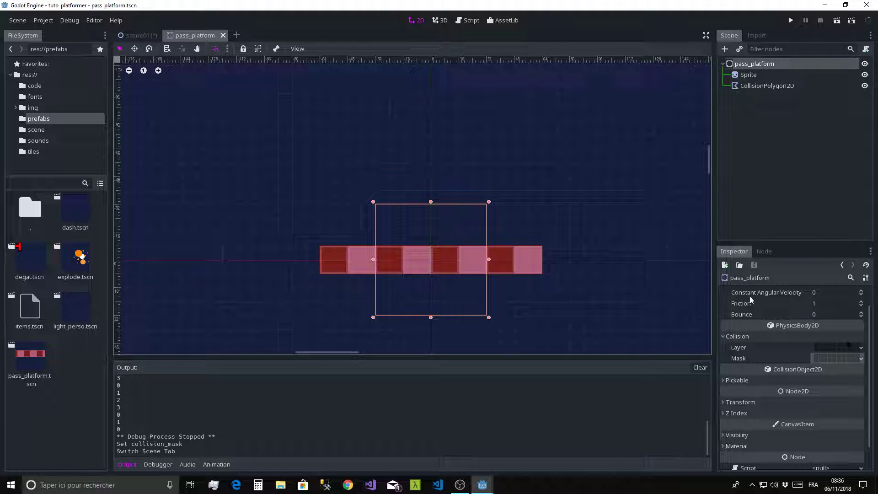
Step: Turn on One Way Collision for pass_platform's CollisionPolygon2D and save the scene
click(768, 98)
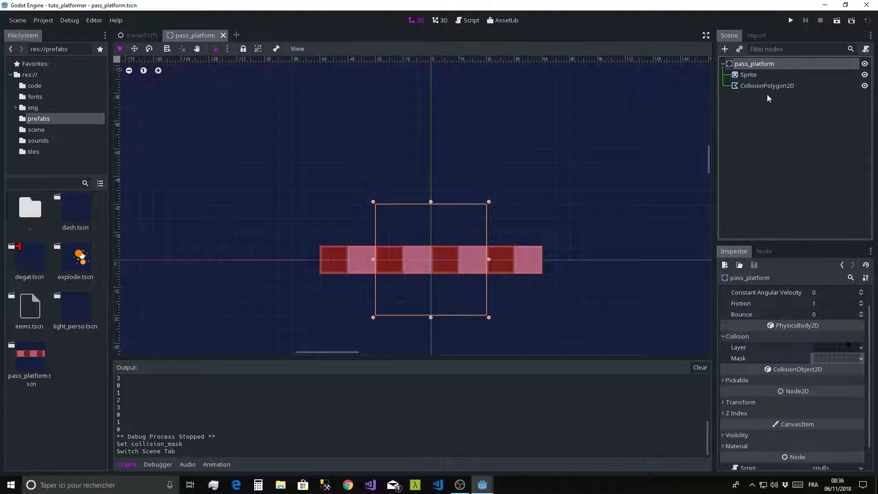
click(766, 86)
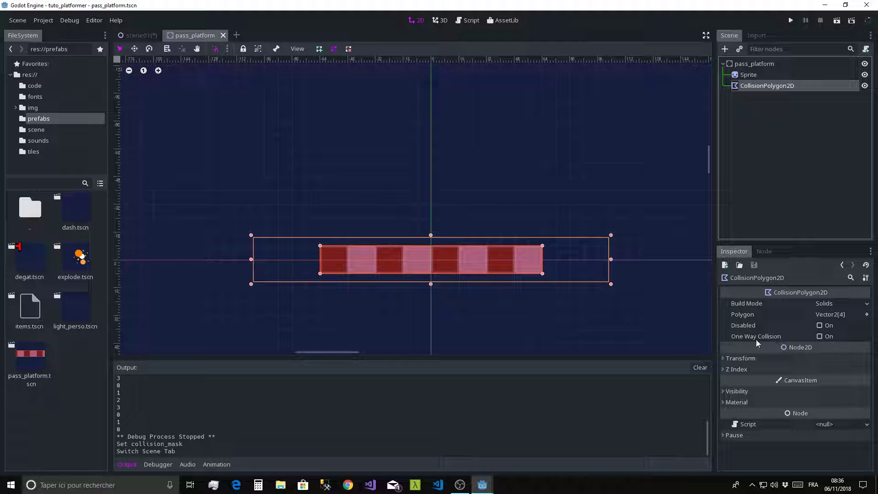
click(820, 337)
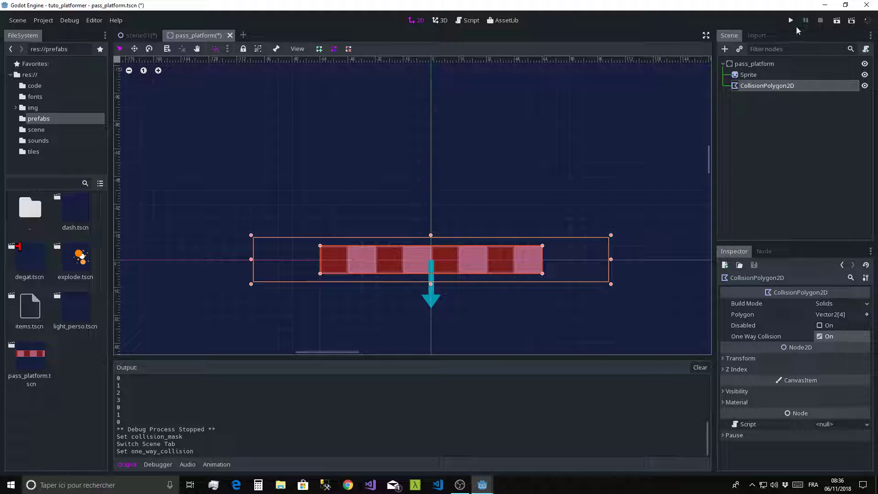
key(ctrl+s)
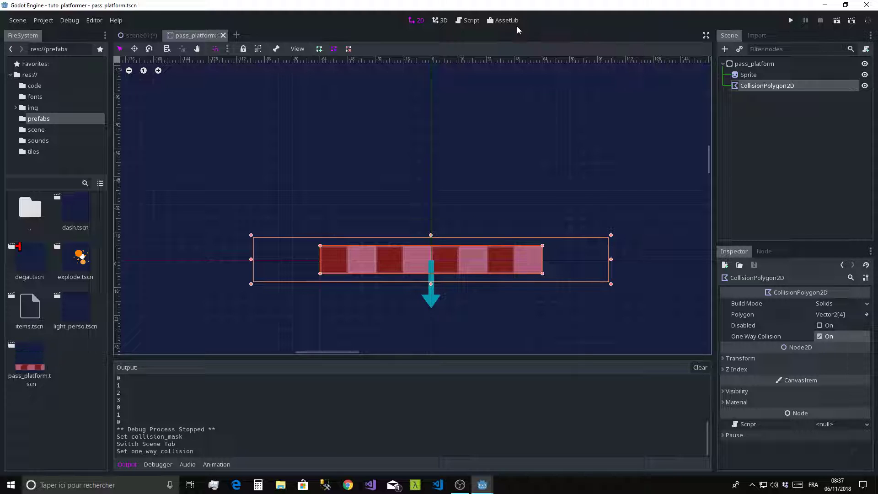
click(137, 35)
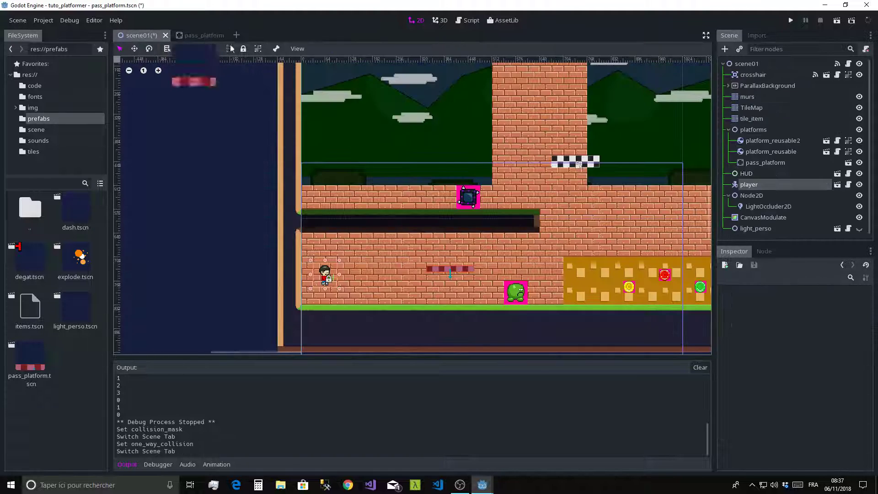
click(749, 185)
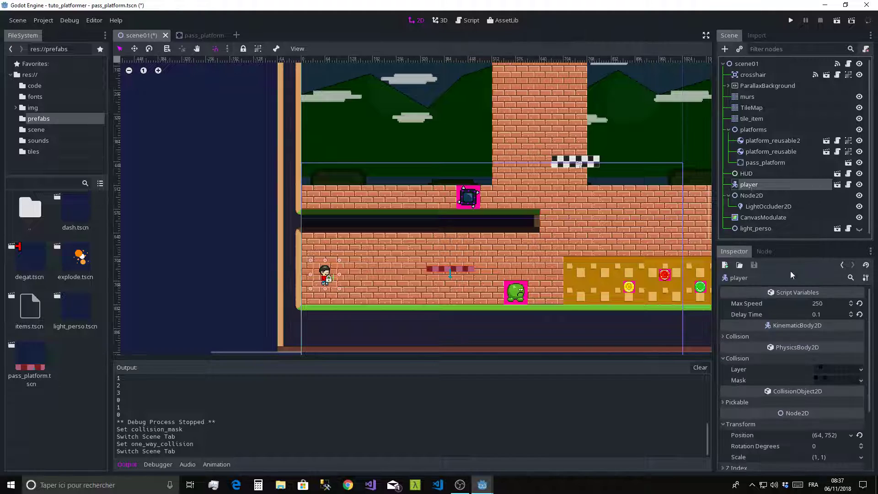
click(812, 383)
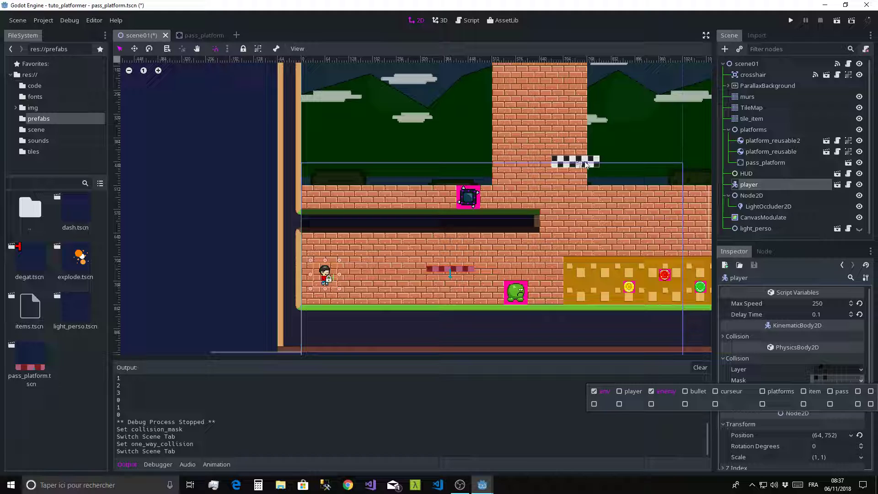
click(776, 374)
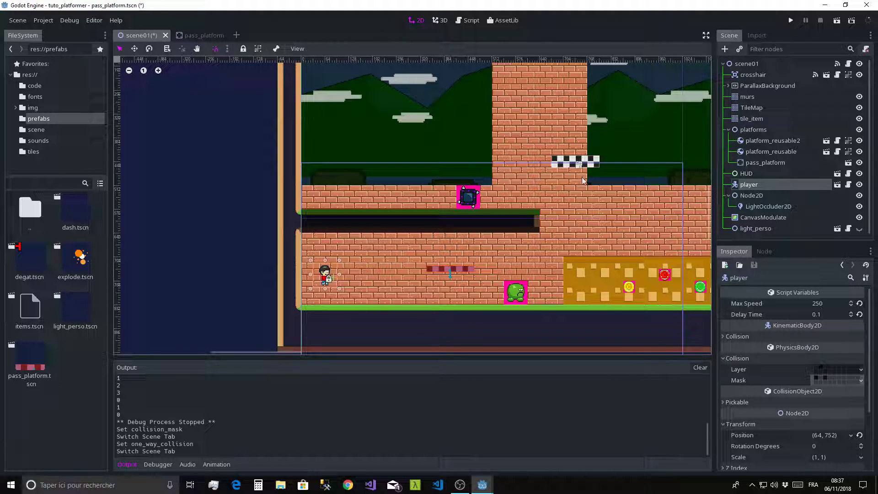
Step: Review the collision mask bits of the moving platform_reusable
click(594, 161)
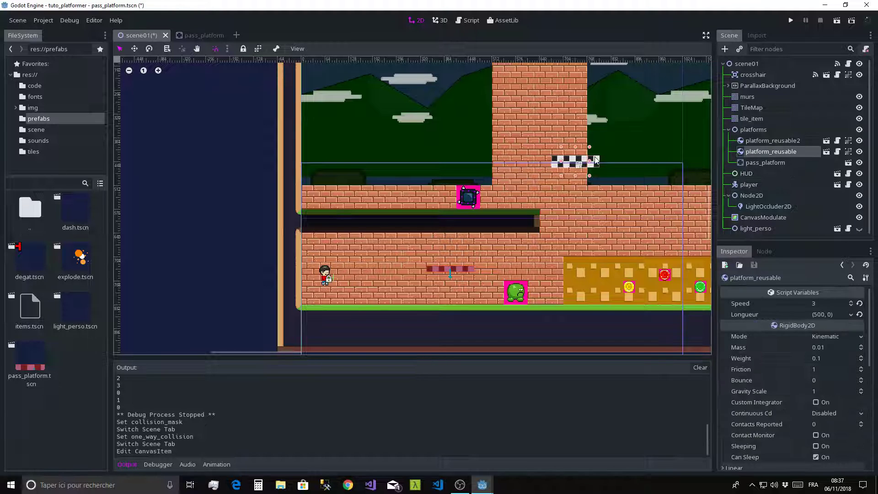
scroll(785, 330, down, 5)
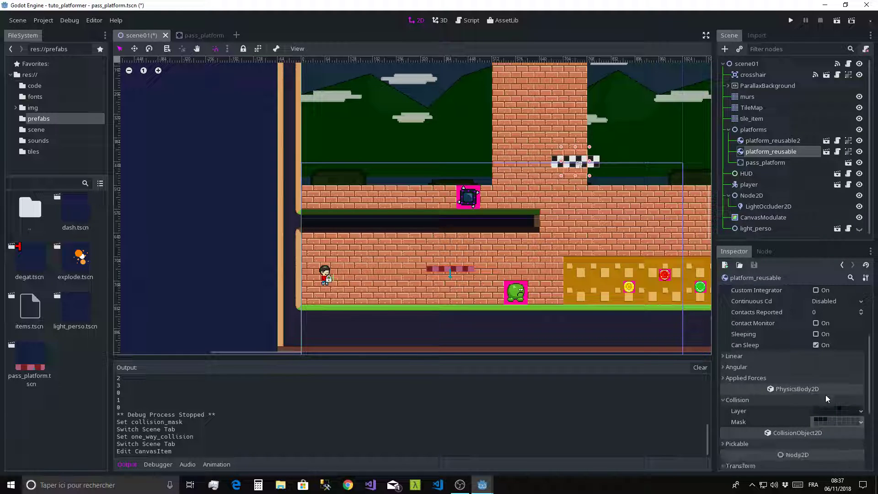
click(861, 421)
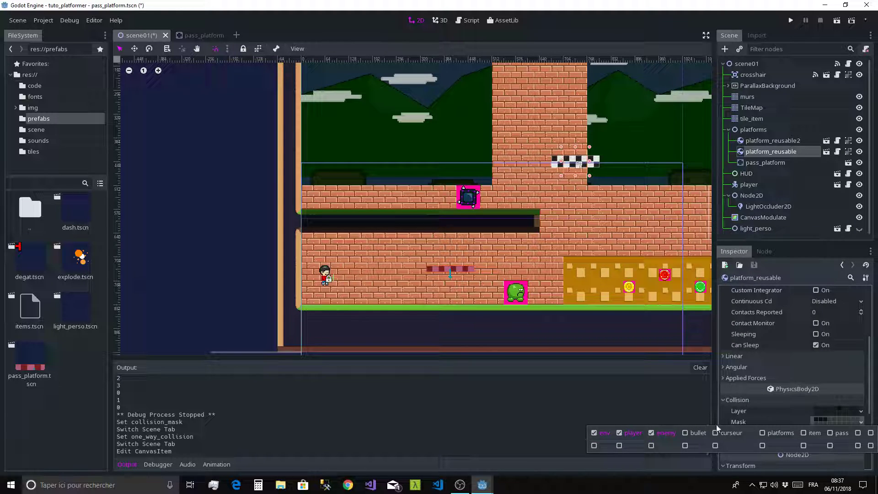
click(771, 413)
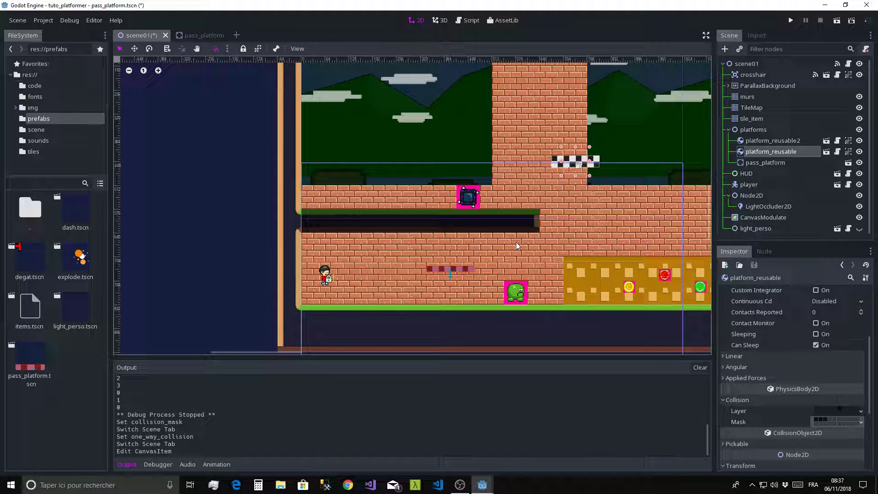
Step: Save and test-play the level, jumping onto the moving platform and dropping to the floor
click(789, 21)
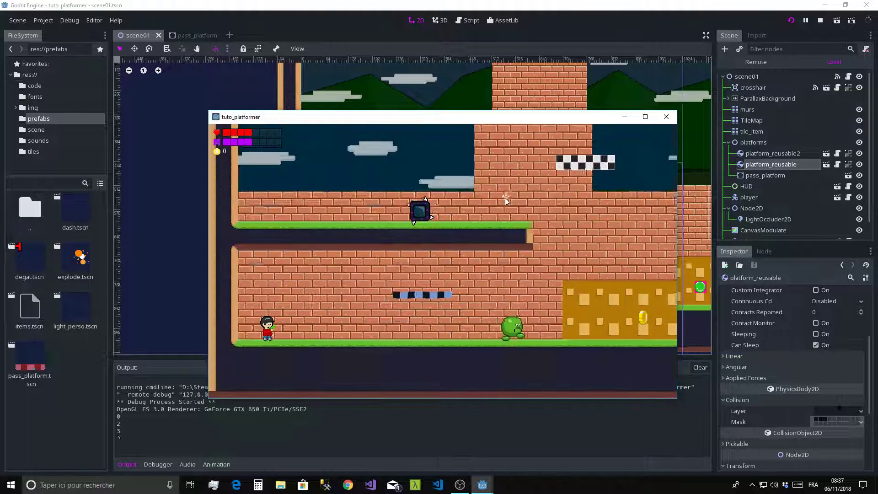
key(Right)
key(space)
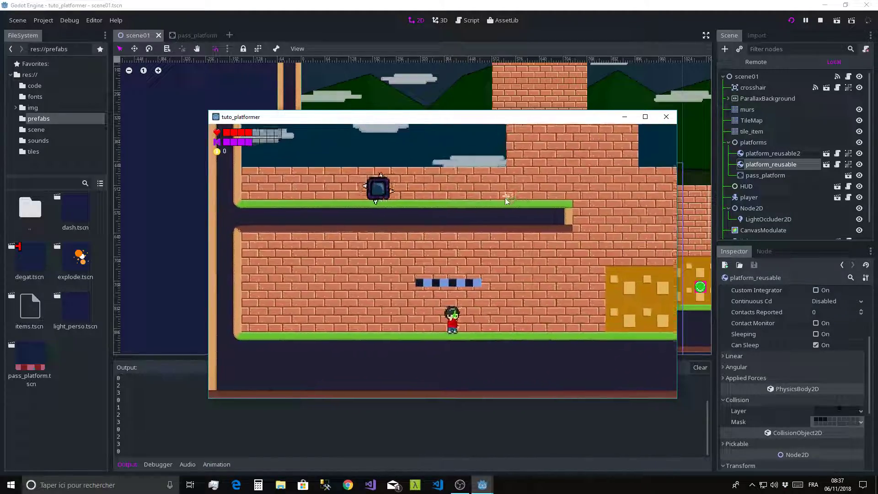
key(space)
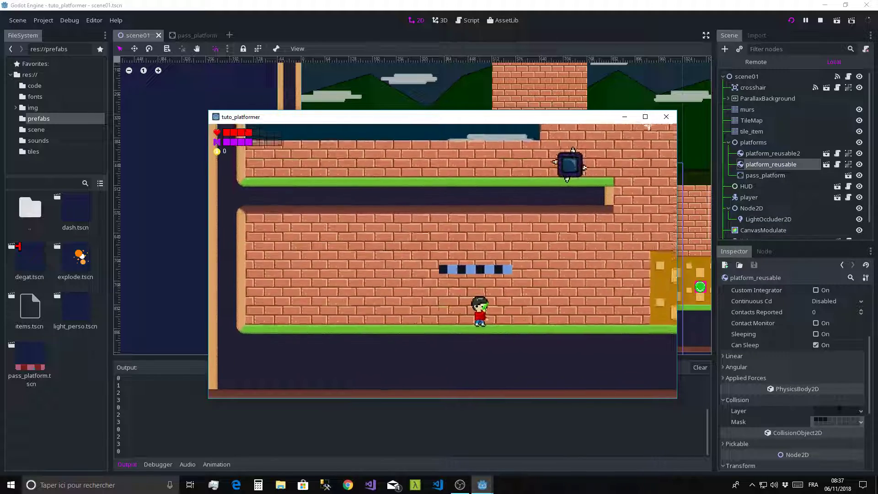
click(666, 117)
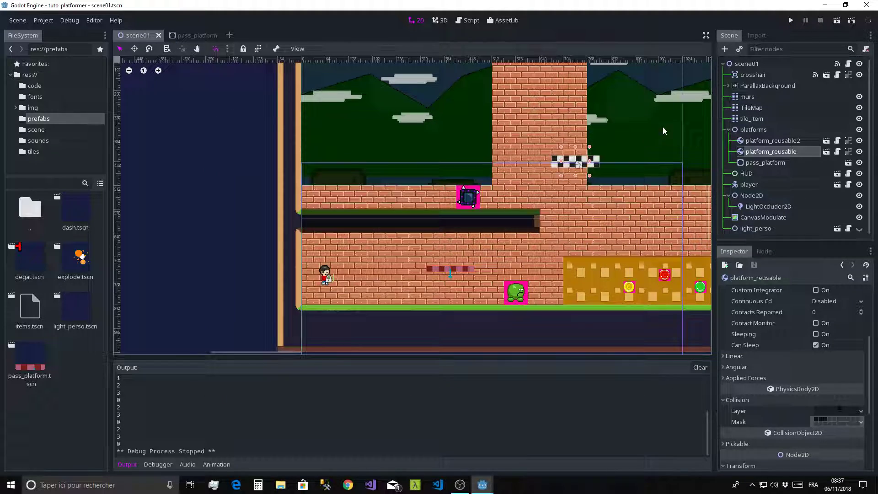
Step: Add the pass layer to the player's collision mask
click(749, 185)
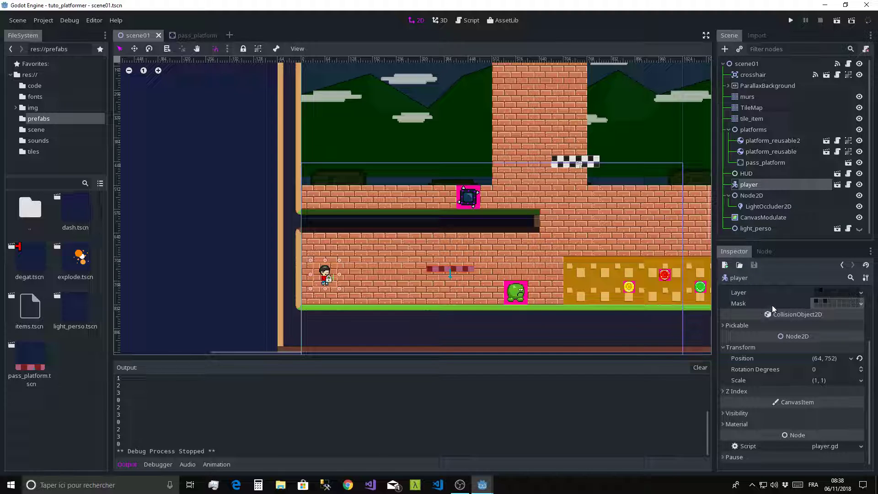
click(822, 305)
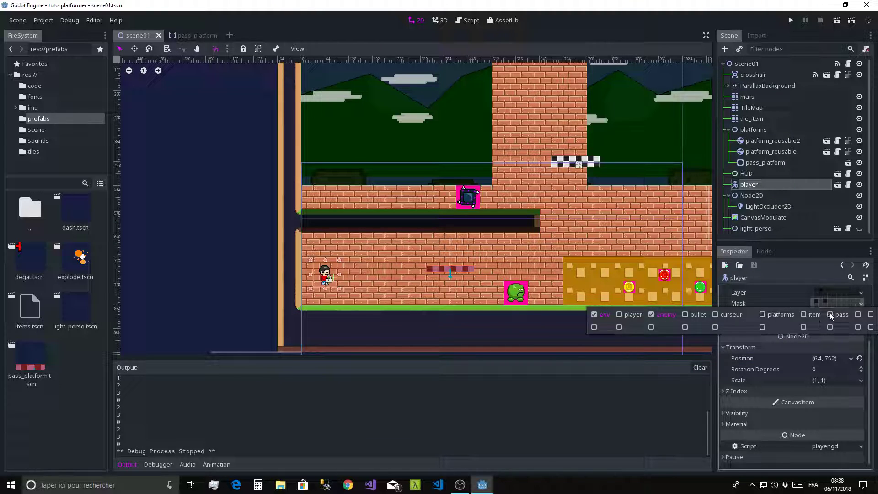
click(830, 315)
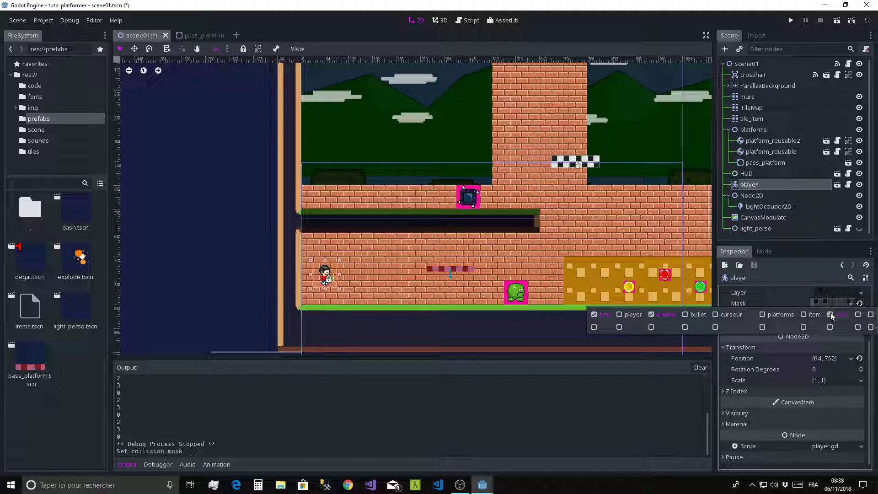
click(797, 306)
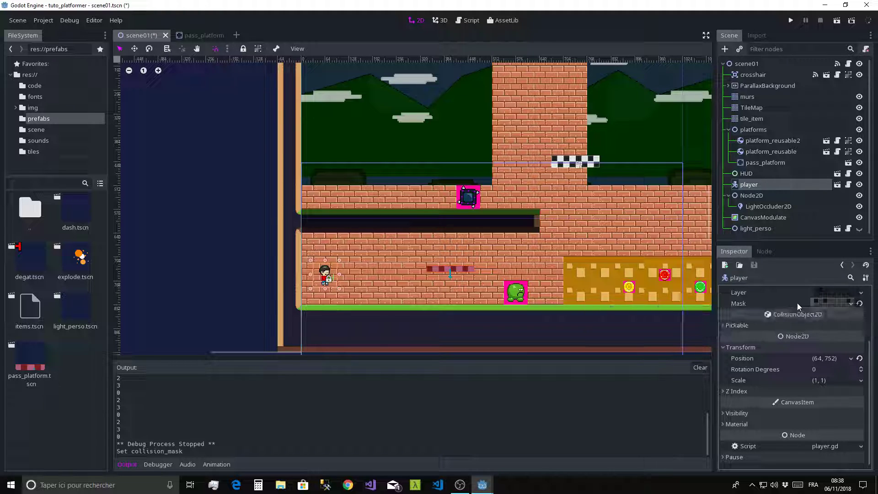
Step: Test-play: hop onto the floating platform, shoot the green slime, and jump onto the moving platform
click(788, 22)
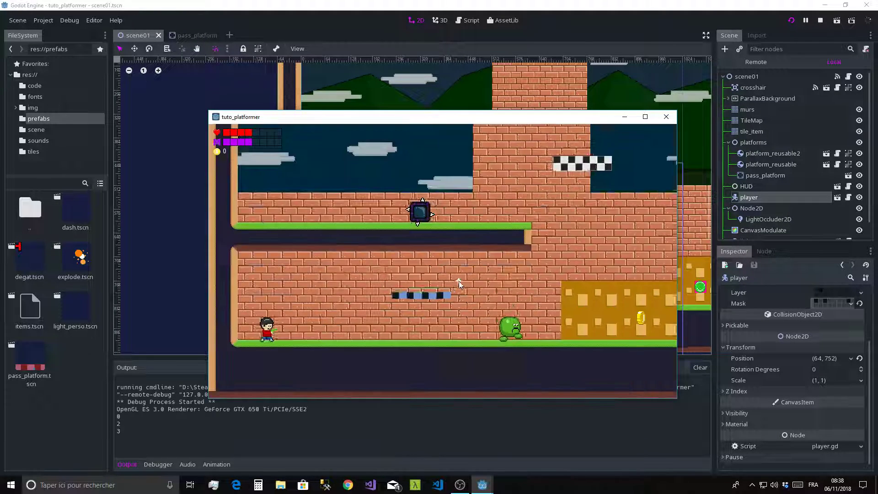
key(Right)
key(space)
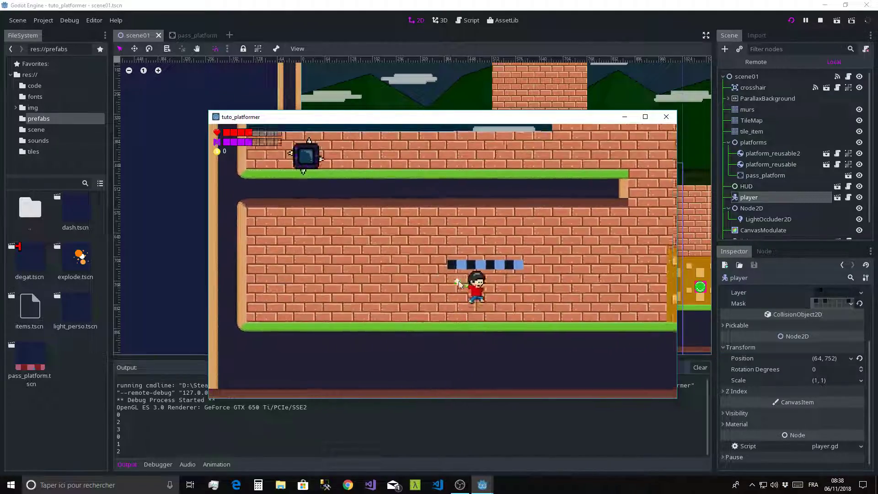
key(Left)
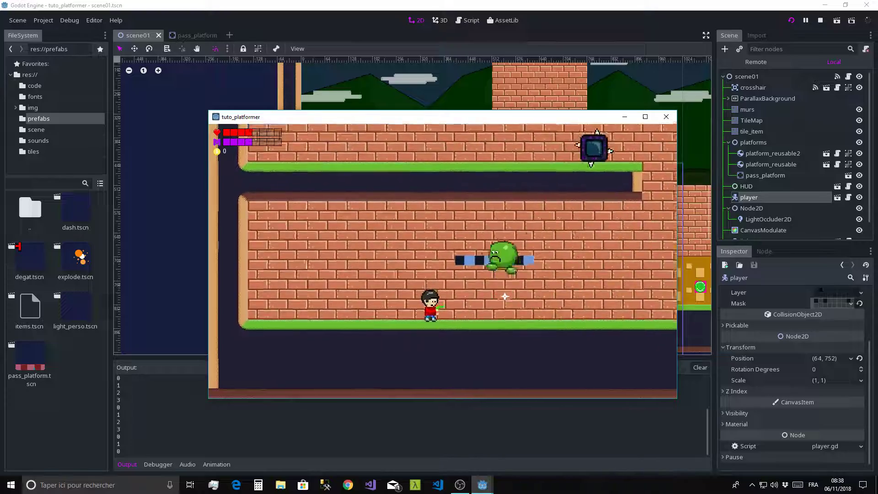
click(522, 197)
click(399, 280)
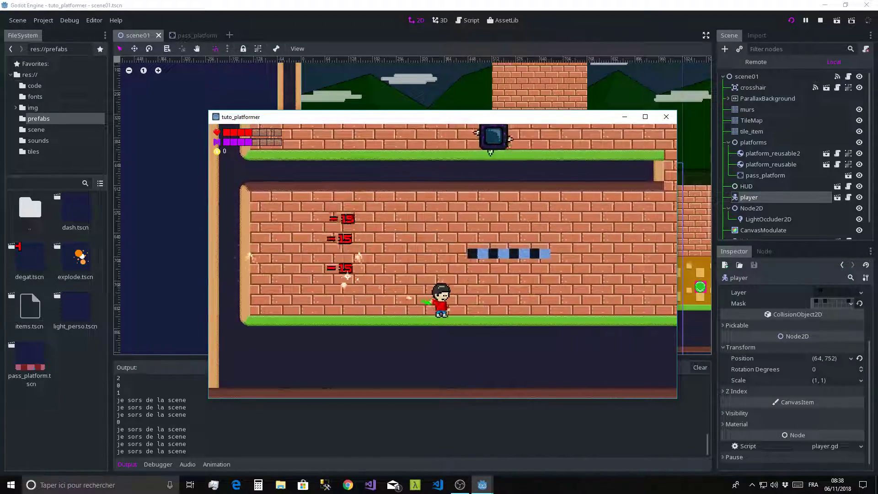
key(space)
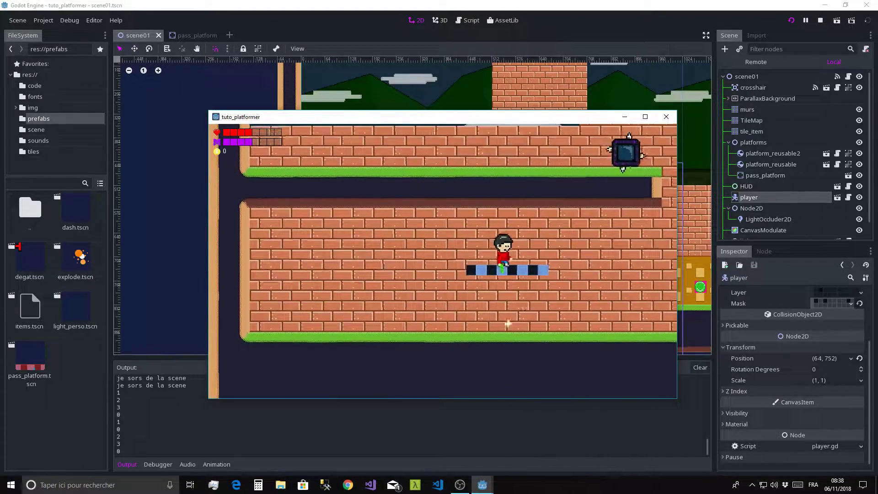
click(666, 116)
Step: Recheck the player's named mask layers, then bring up the Project menu
scroll(428, 241, up, 2)
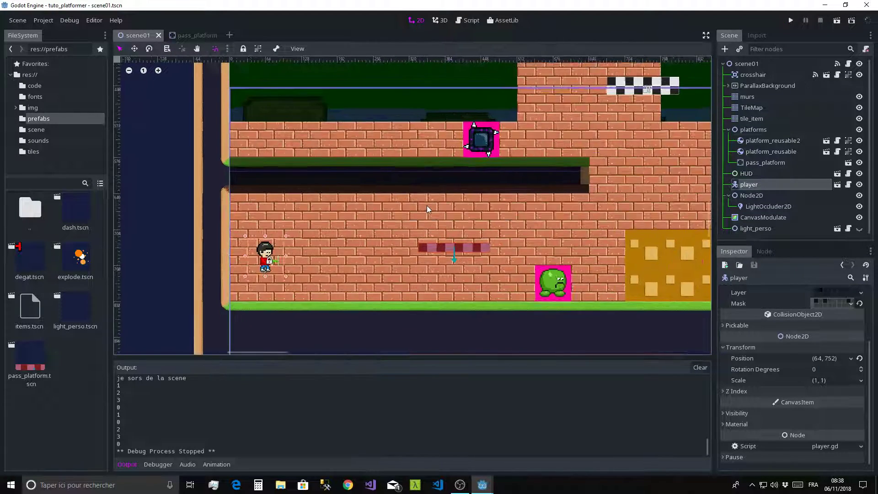
scroll(432, 229, up, 2)
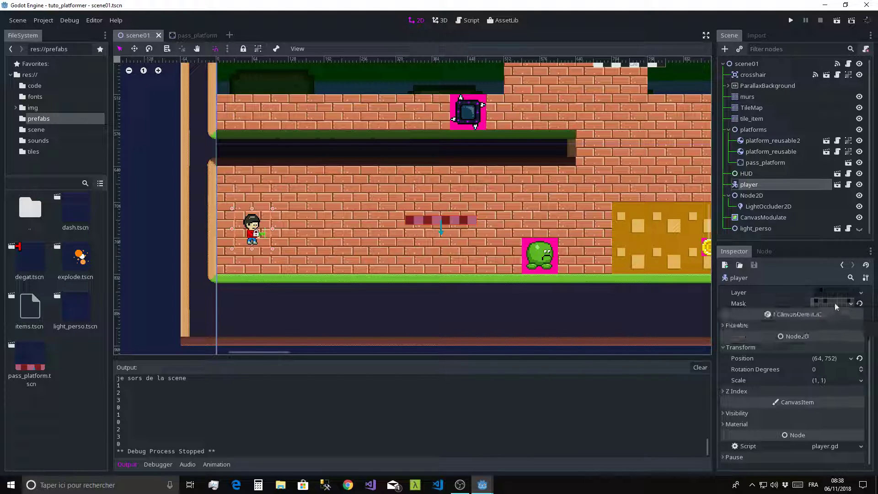
click(849, 304)
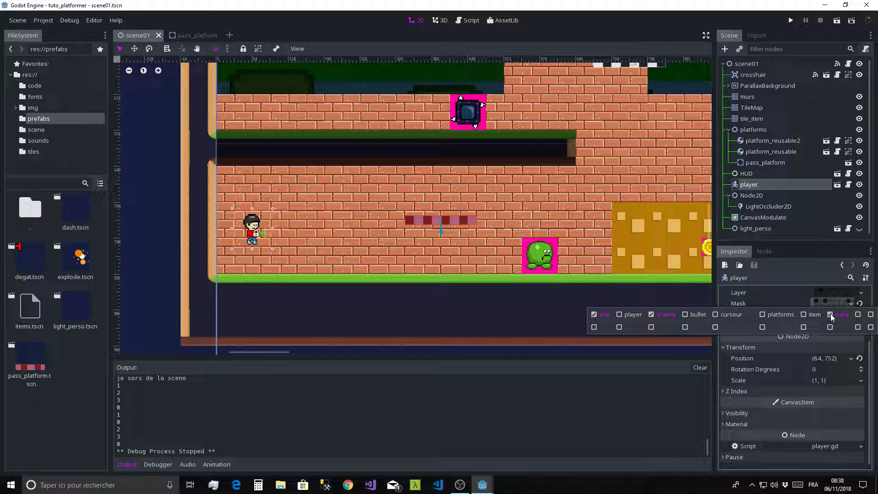
click(791, 303)
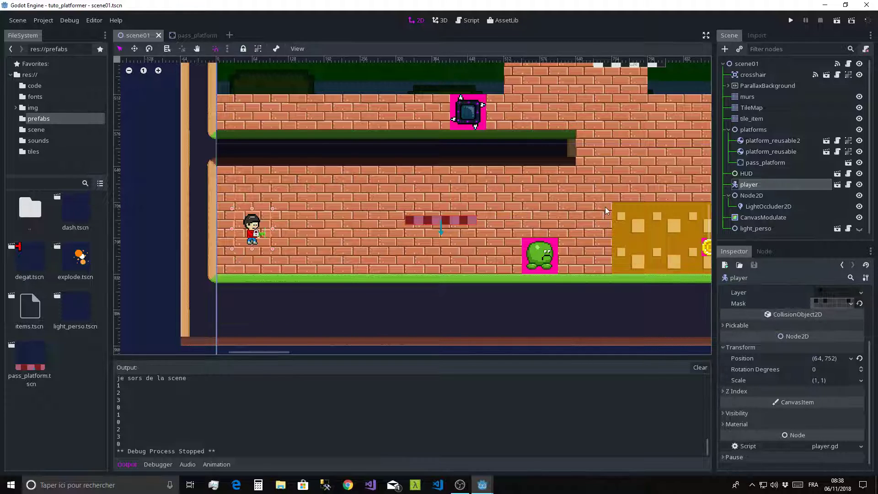
middle_drag(409, 225, 414, 230)
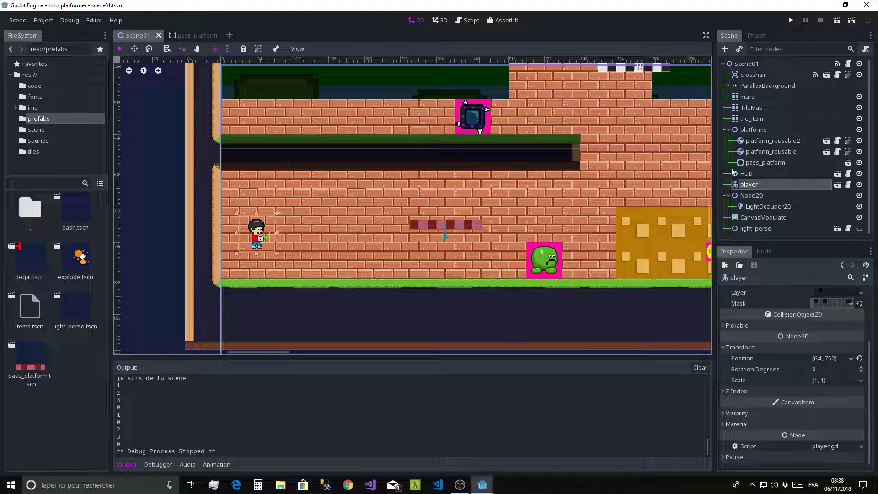
click(43, 20)
Step: Add a new 'down' action in the Project Settings Input Map
click(54, 35)
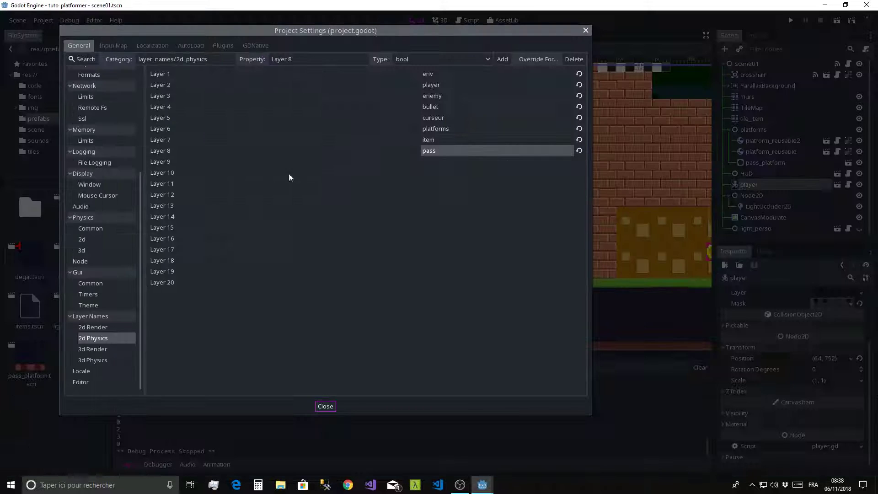
click(113, 45)
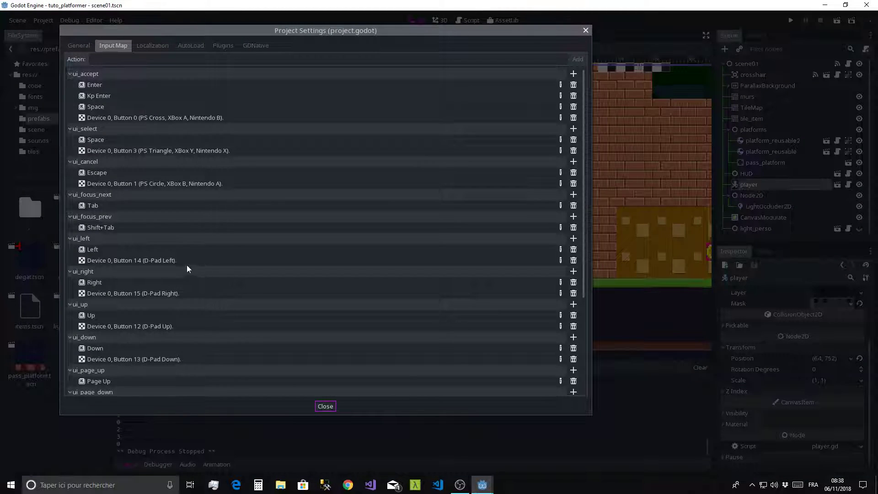
scroll(186, 268, down, 3)
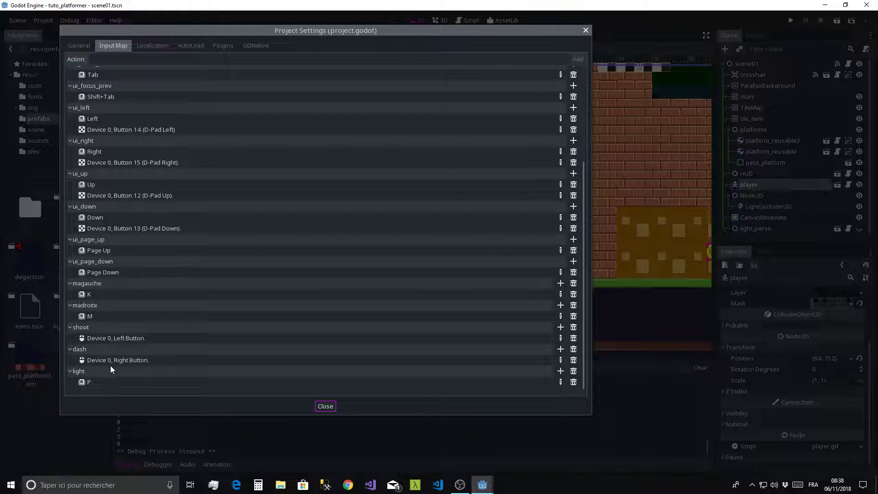
scroll(106, 153, up, 5)
click(101, 60)
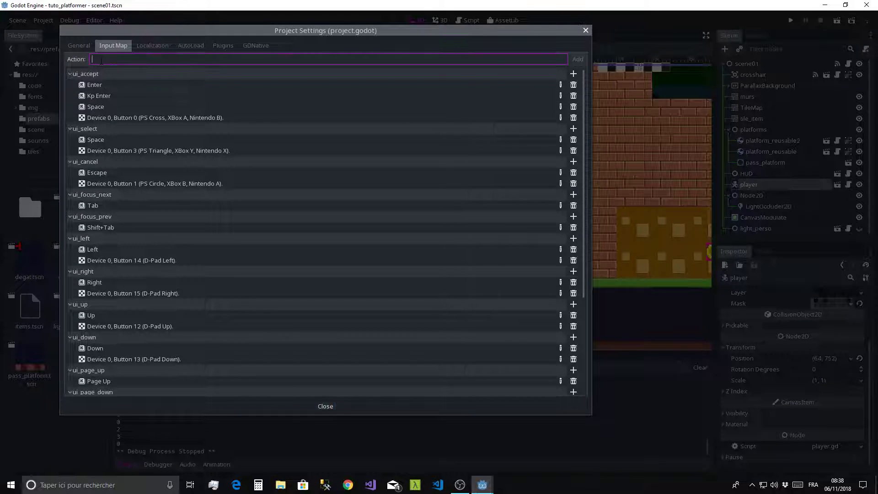
text(do)
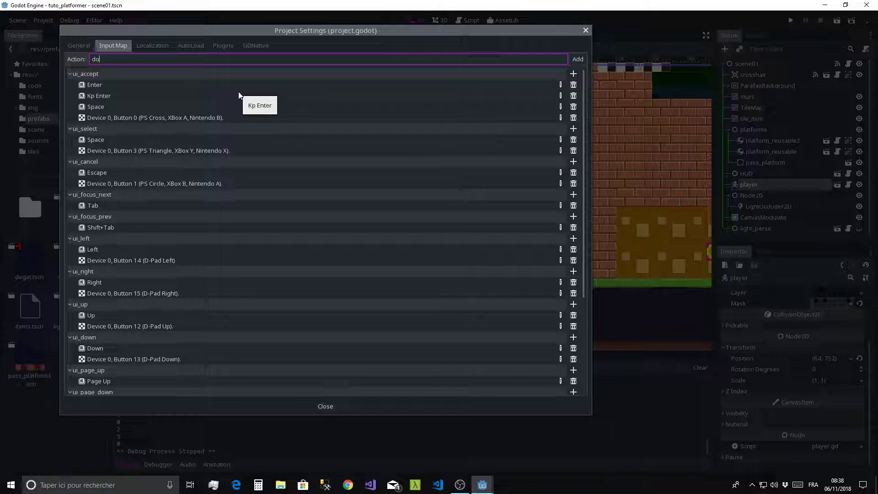
text(wn)
key(Return)
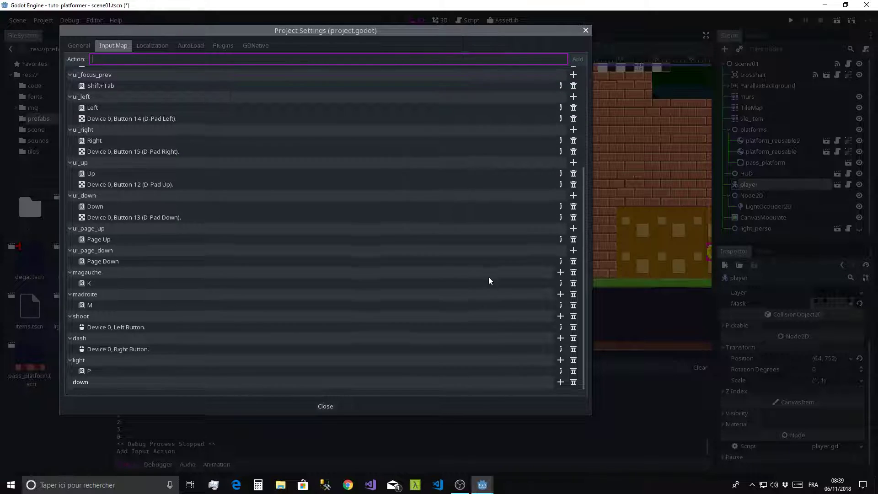
Step: Bind the L key to the down action and close Project Settings
click(561, 384)
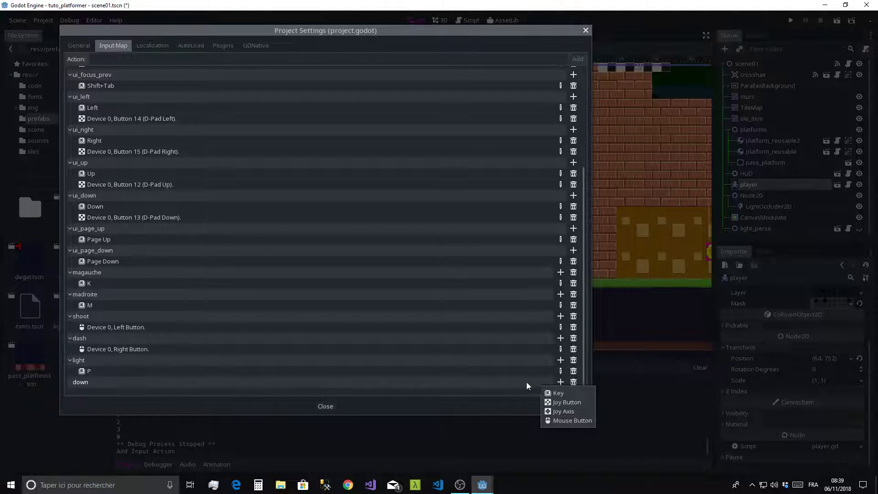
click(557, 393)
key(l)
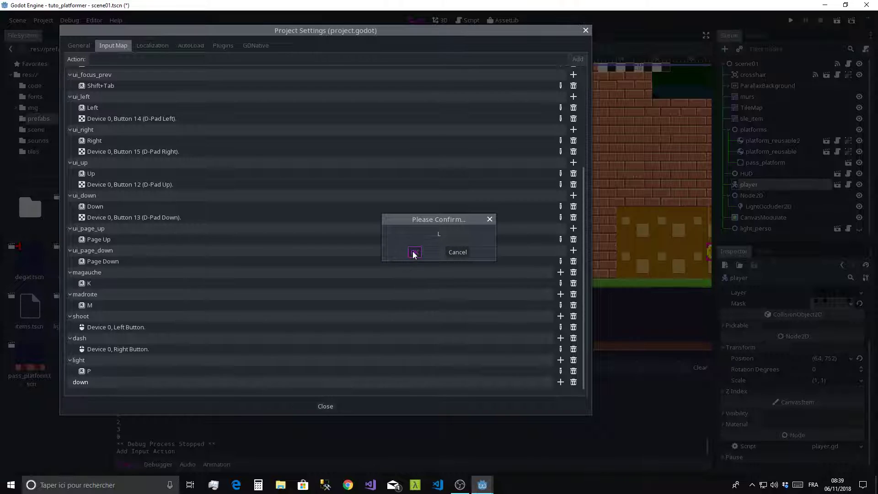
click(413, 252)
click(323, 406)
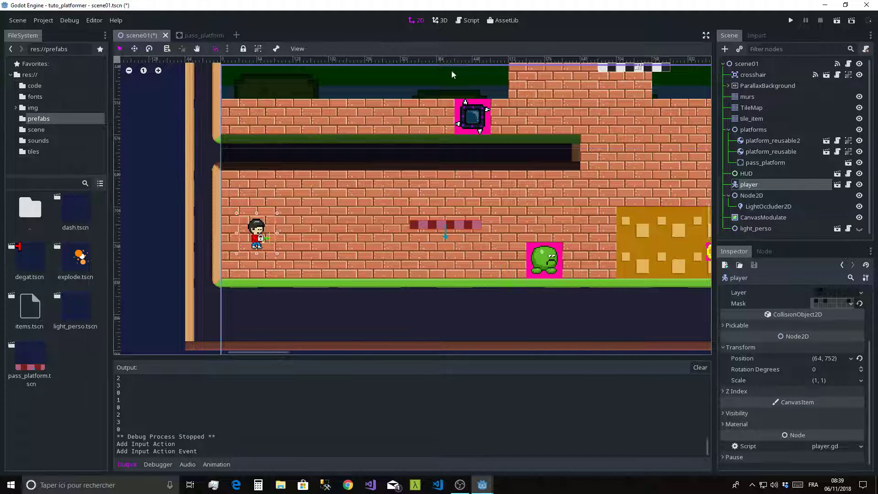
Step: Open player.gd in the script editor and collapse the Output panel to enlarge the code
click(468, 21)
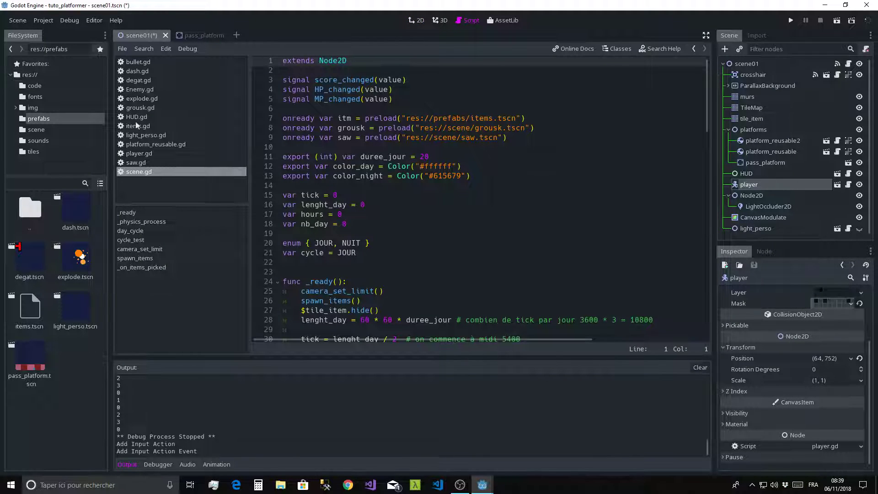
click(142, 154)
click(127, 464)
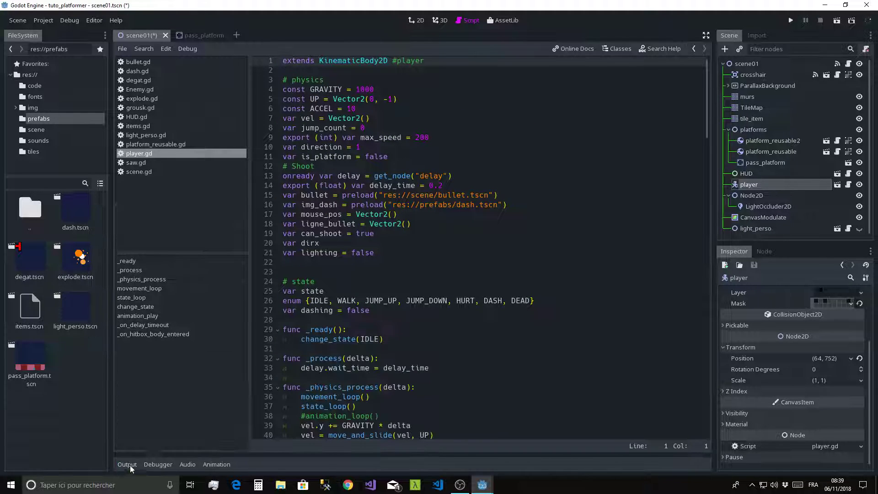
scroll(457, 247, down, 2)
scroll(678, 251, down, 2)
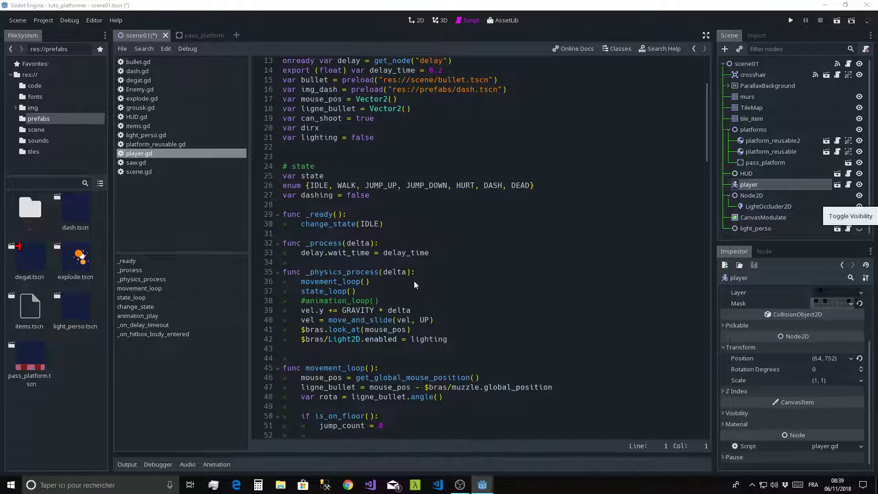
Step: Add var down = Input.is_action_pressed("down") after the dash input line in movement_loop
scroll(415, 285, down, 7)
click(524, 281)
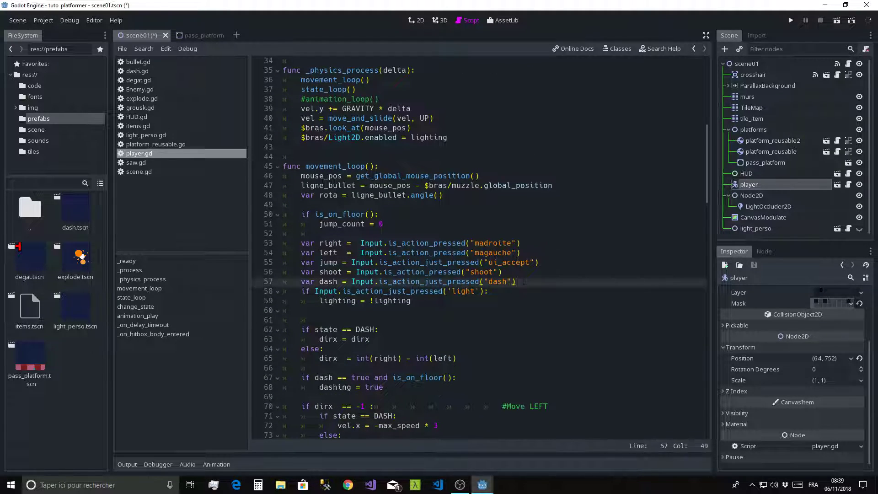
key(Return)
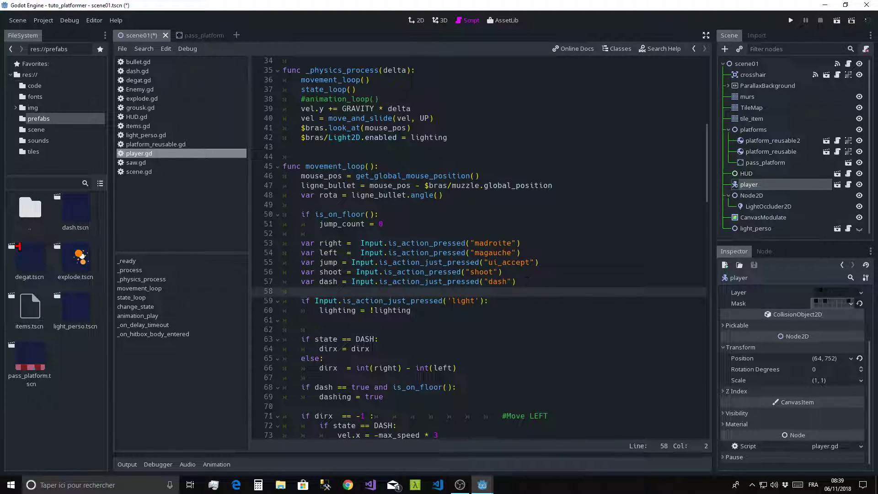
text(var down)
text( = I)
text(np)
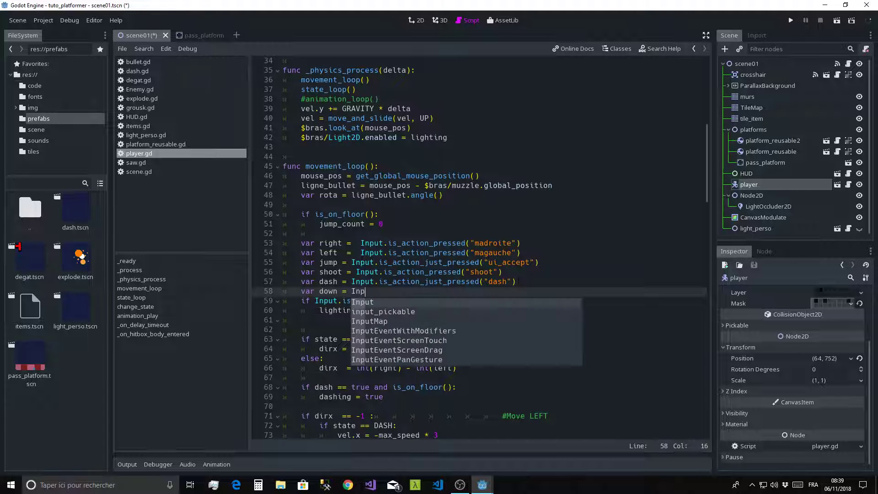
text(ut.is)
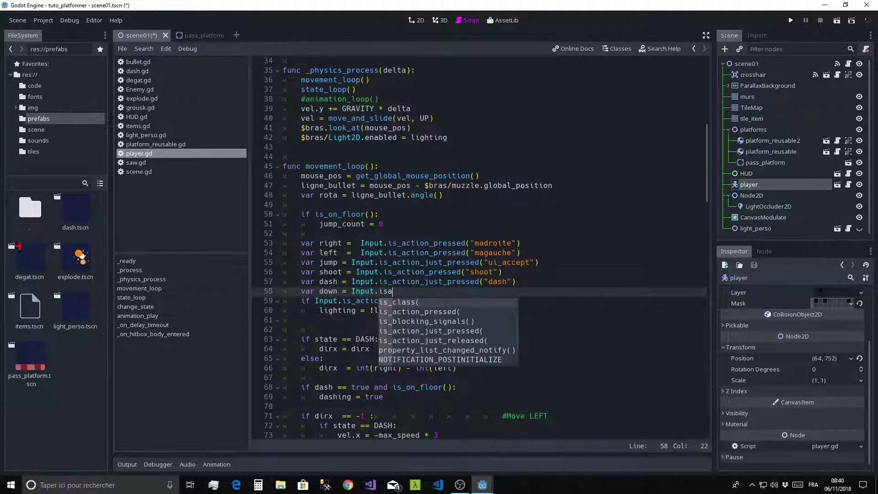
text(_action_pressed()
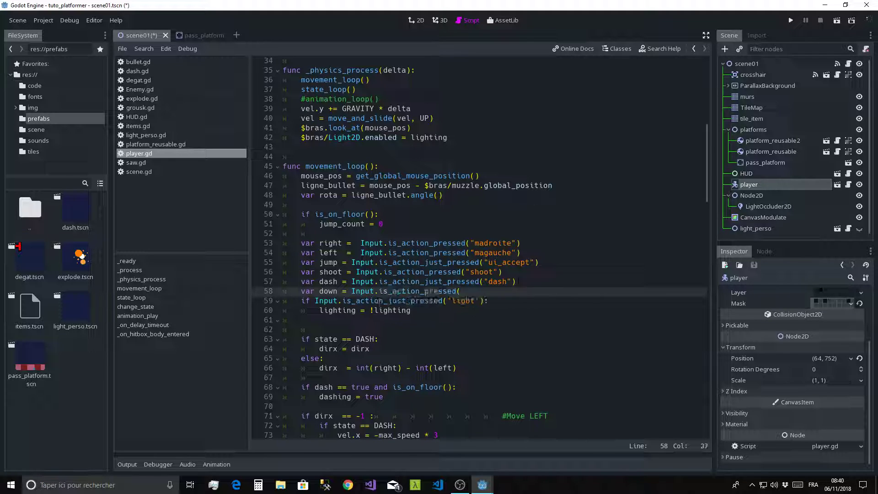
key(Return)
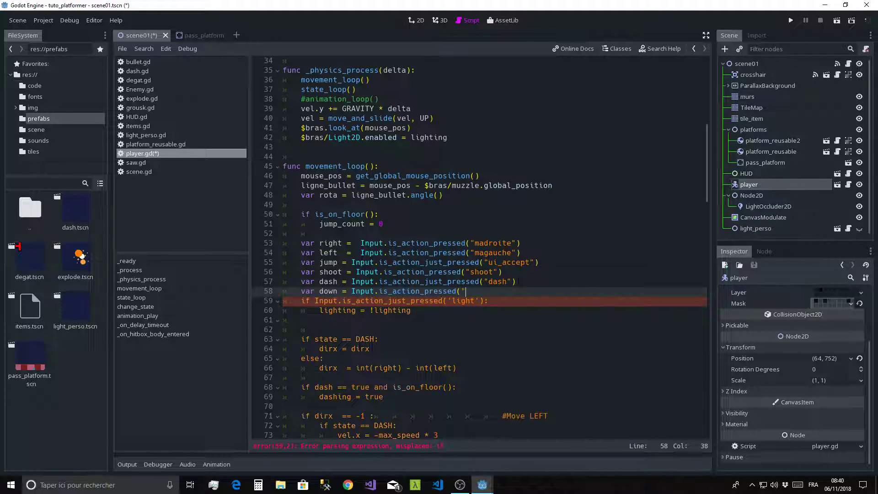
text(")
text(down)
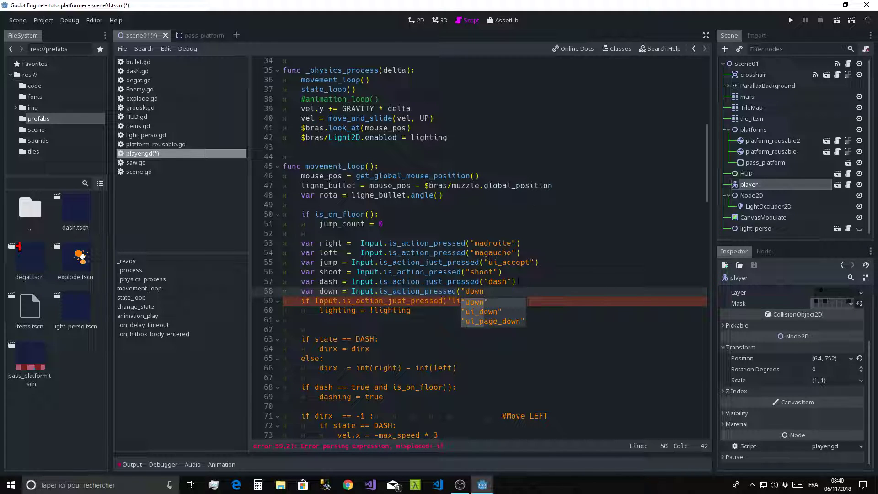
key(Return)
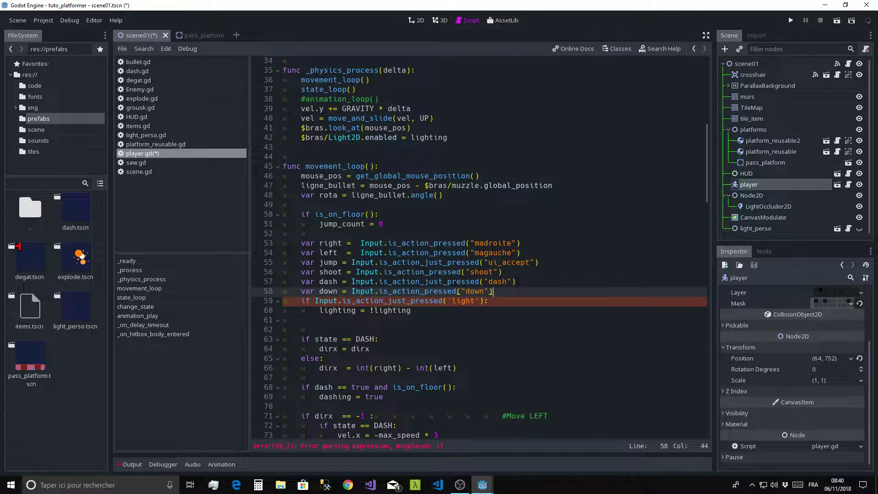
click(338, 291)
scroll(337, 291, down, 2)
scroll(480, 247, down, 4)
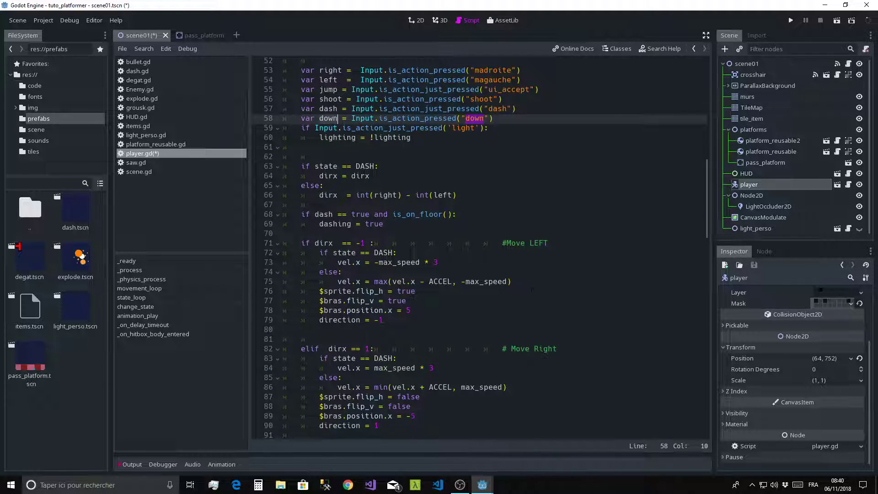
Step: Insert an 'if down == true and jump:' condition above the jump block
scroll(531, 290, down, 4)
scroll(517, 260, down, 1)
scroll(500, 228, down, 1)
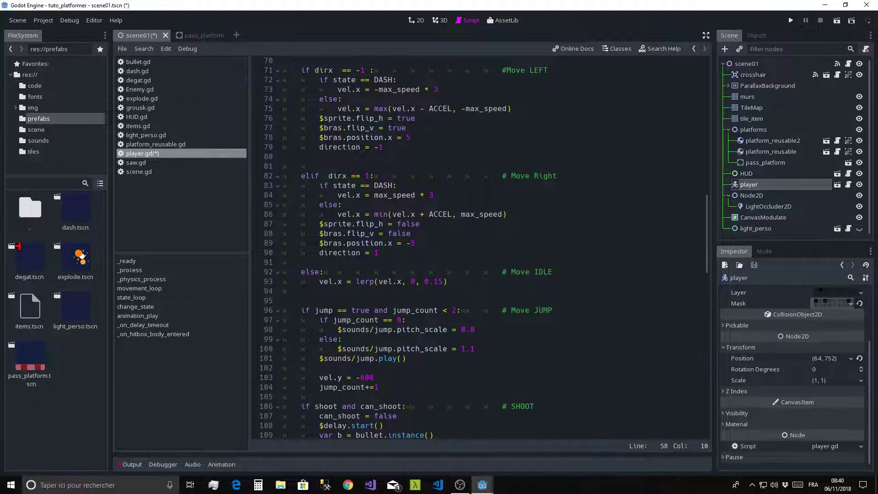
drag(302, 310, 465, 310)
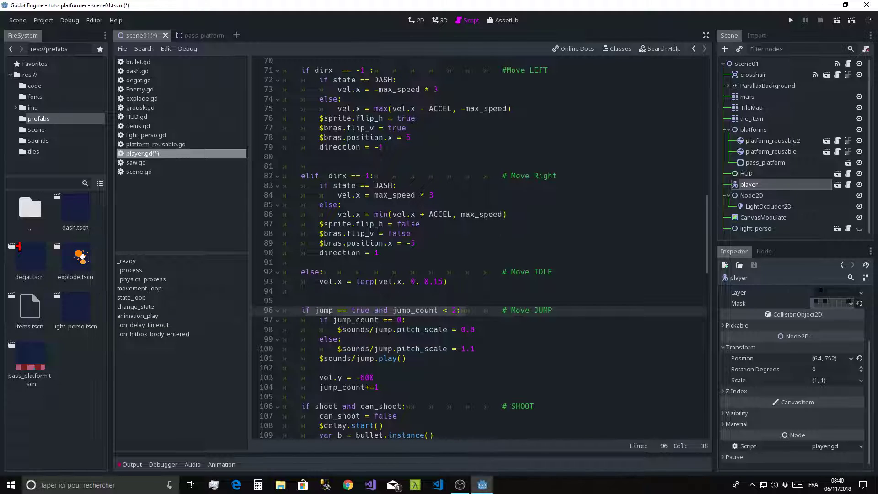
key(Home)
key(Return)
key(Return)
key(Up)
key(Up)
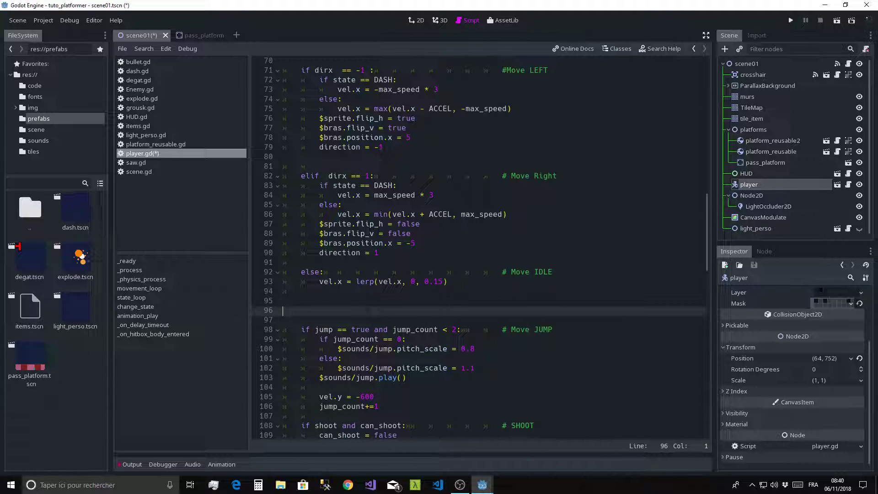
key(Tab)
key(Tab)
text(if down)
text( == true)
text( and )
text(jump)
key(Return)
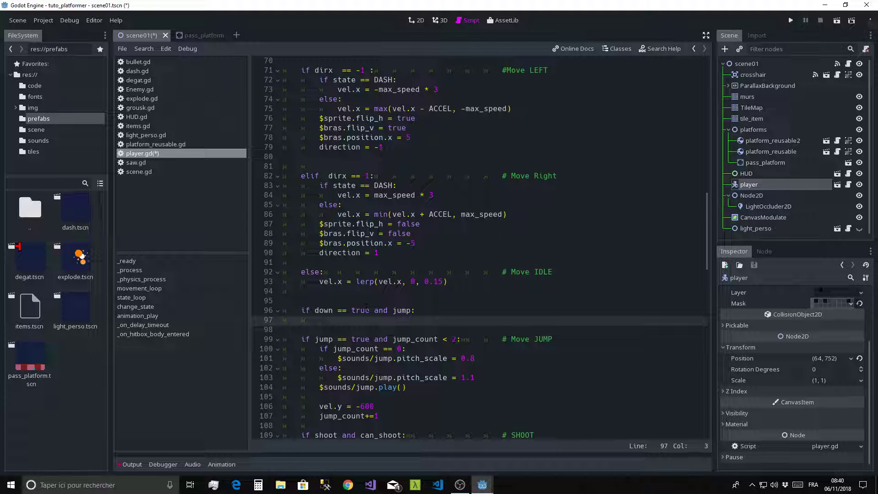
Step: Start a set_collision_mask_bit( call in the block and check the player's mask layers
text(set_coll)
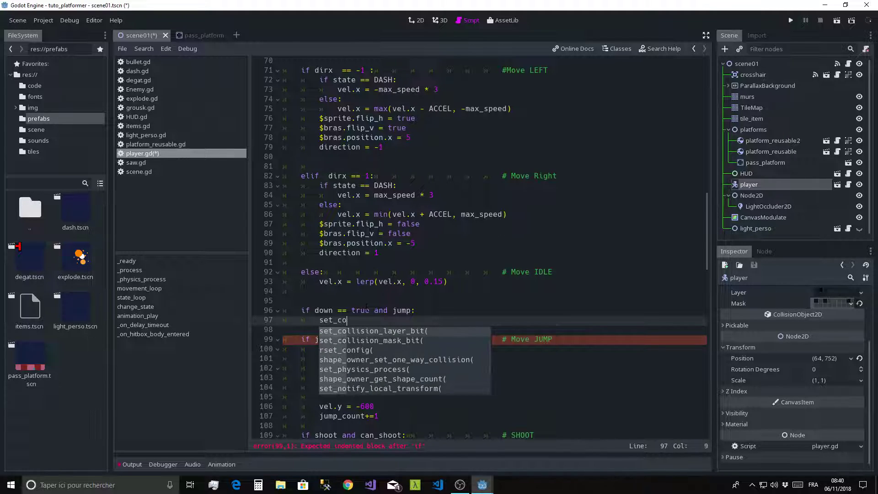
key(Down)
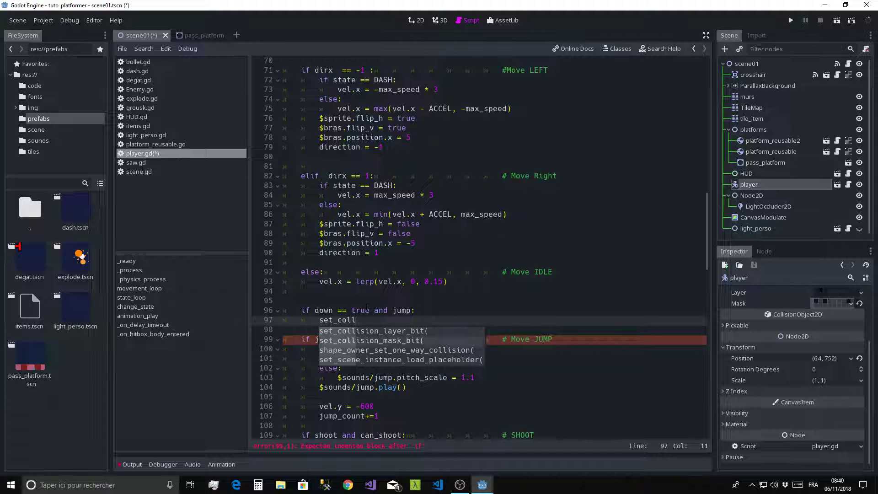
key(Return)
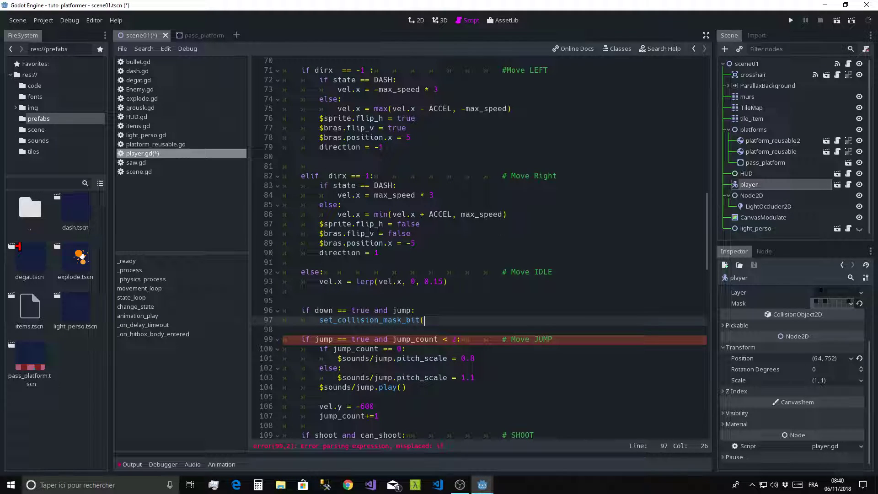
click(850, 303)
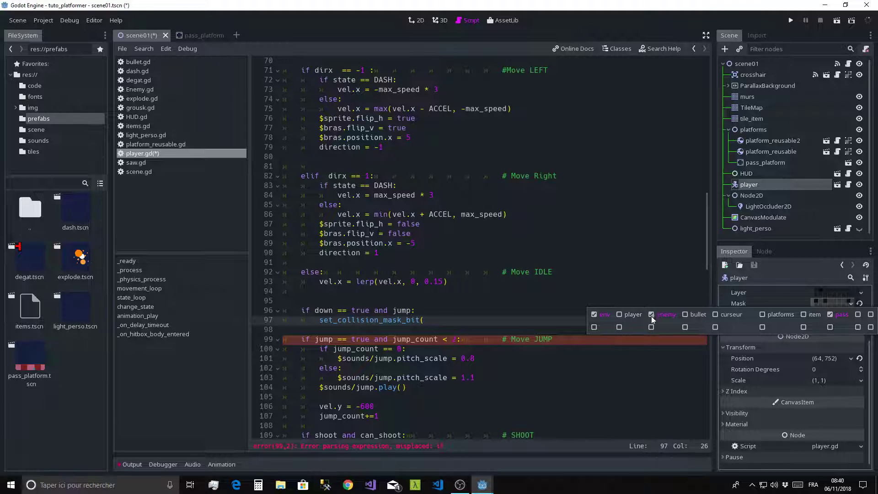
Step: Complete the down-jump call as set_collision_mask_bit(7, false)
click(770, 301)
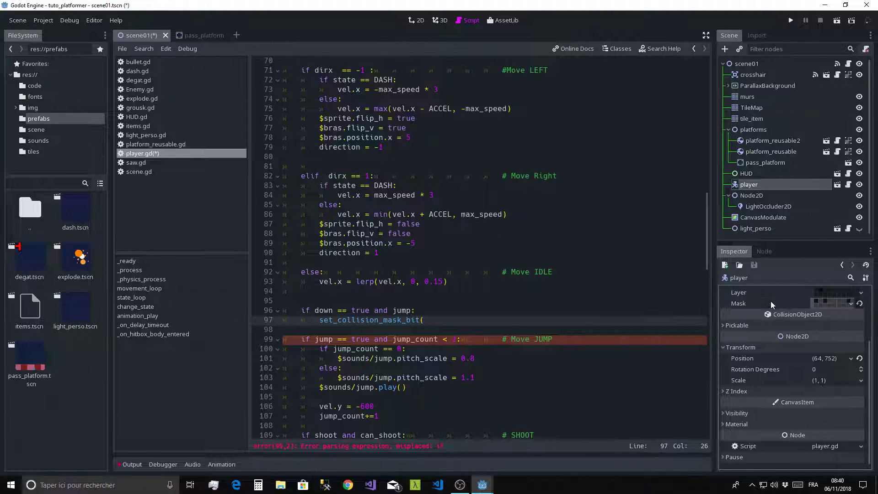
click(442, 322)
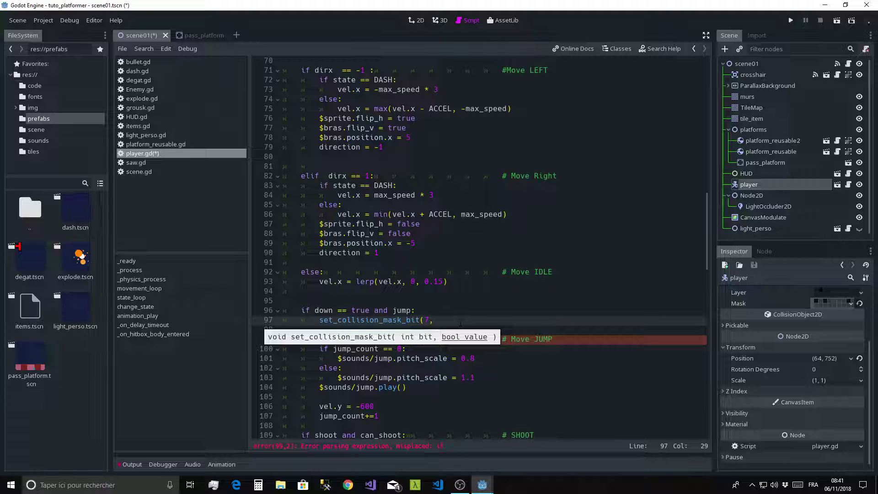
text(false))
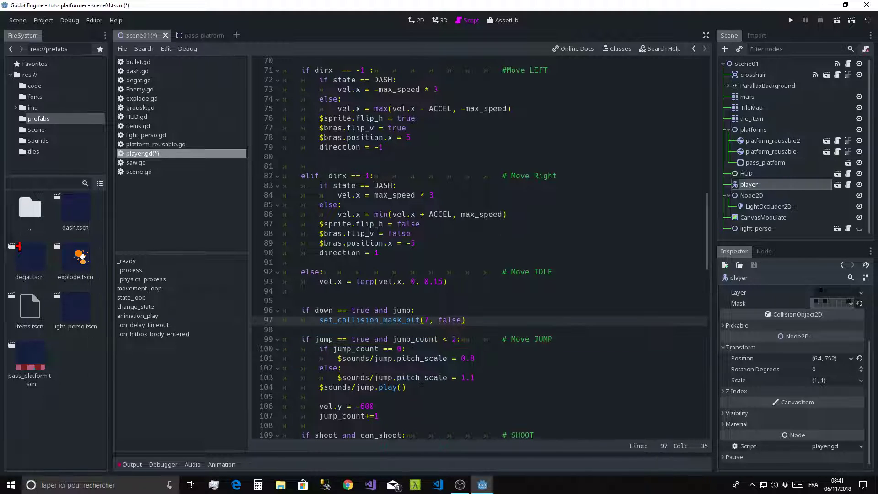
click(283, 329)
Step: Add '== true' to the jump condition and change the normal jump line's if to elif
triple_click(375, 310)
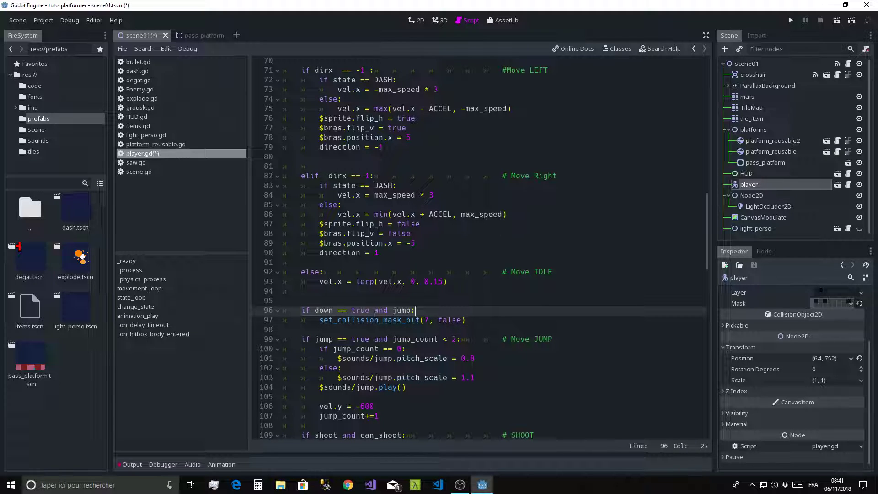
key(Left)
text(=)
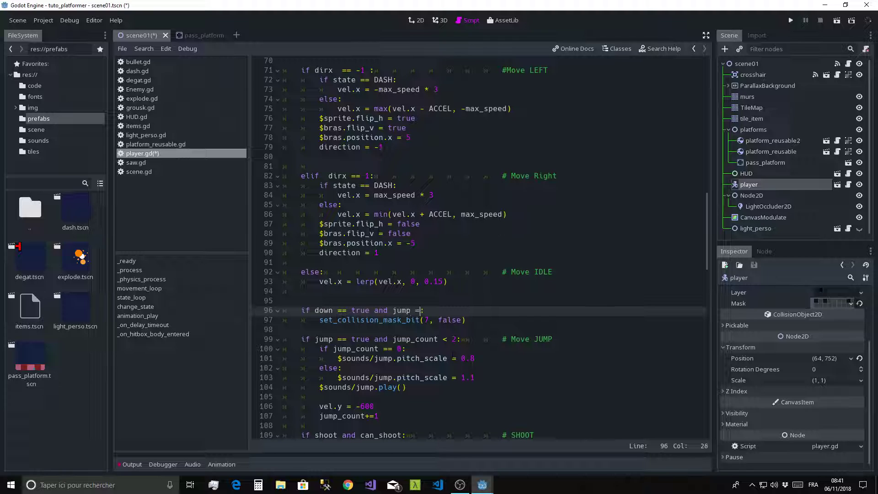
text(= true)
double_click(307, 339)
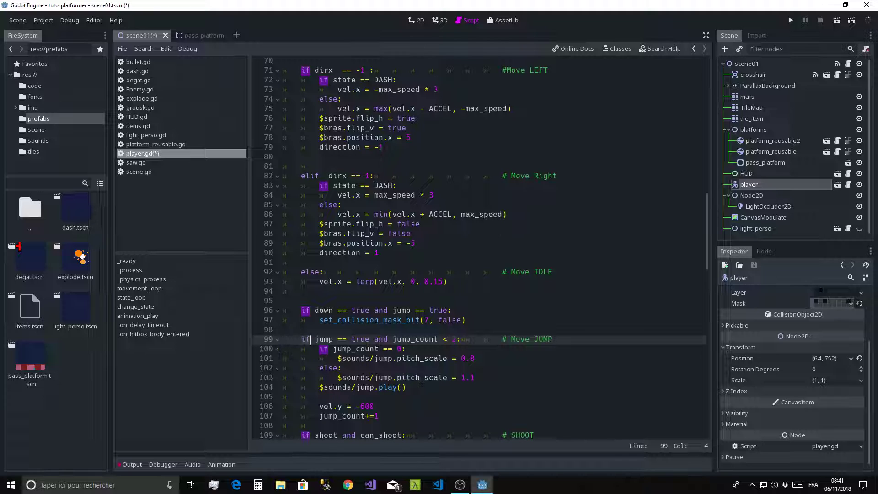
text(elif)
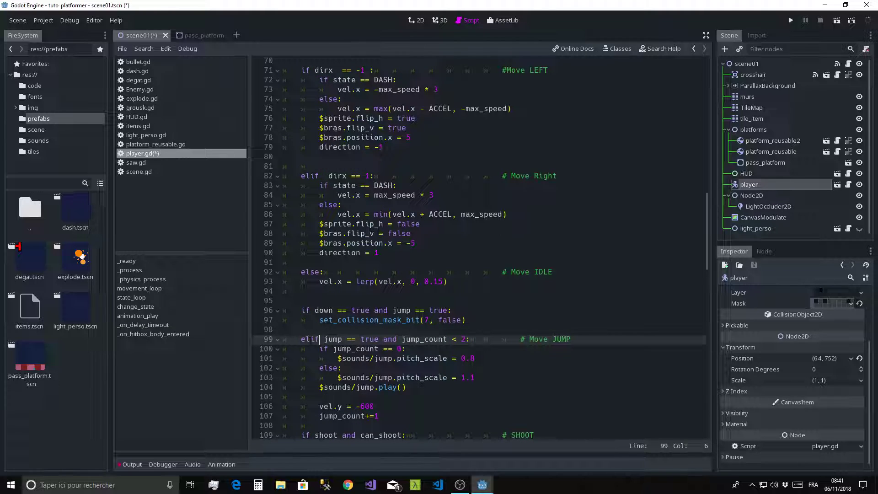
click(295, 329)
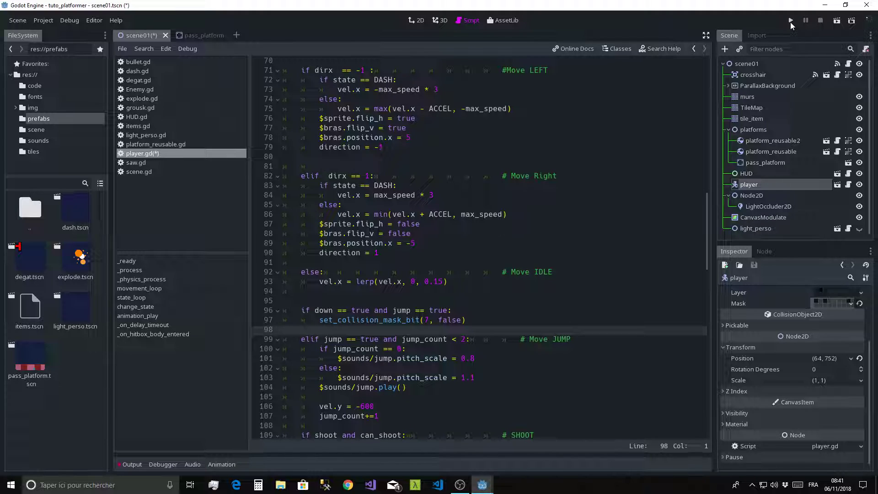
Step: Save and run the game, jump onto the blue platform and drop through it
click(790, 20)
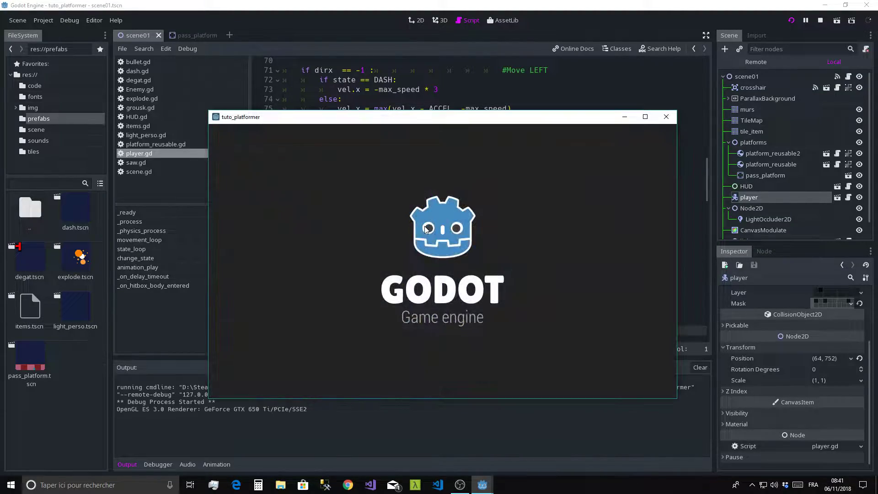
key(Right)
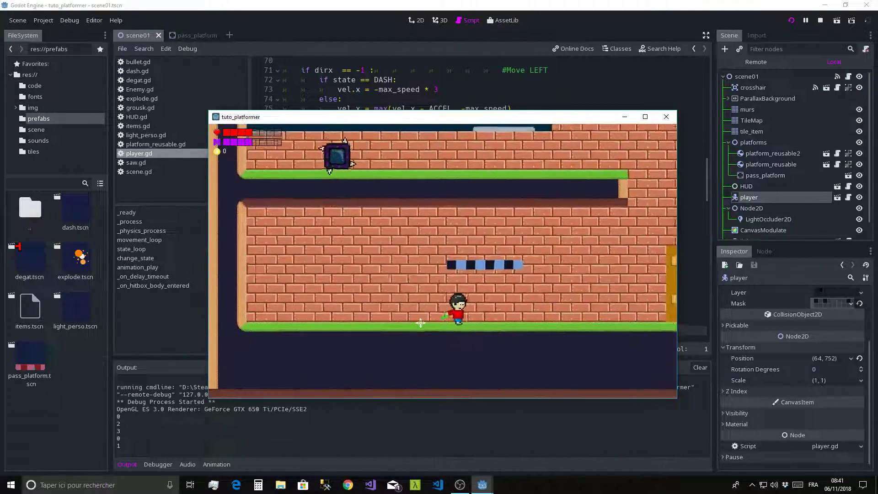
key(Up)
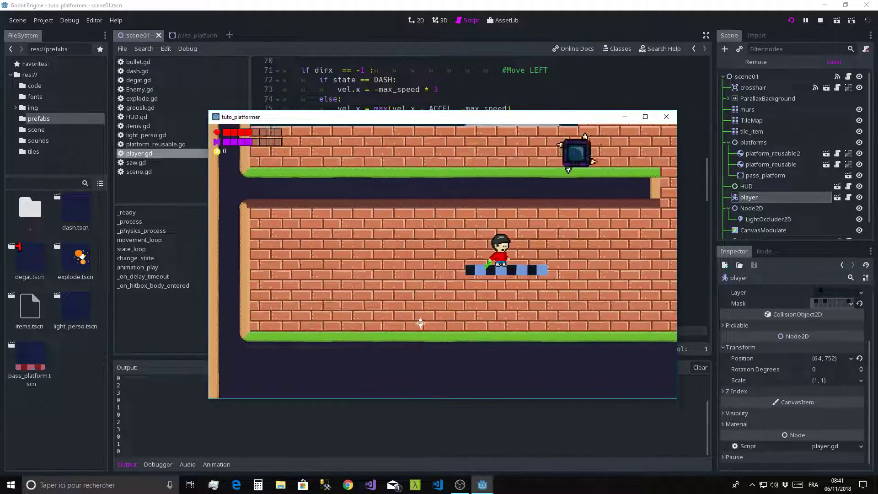
key(Down)
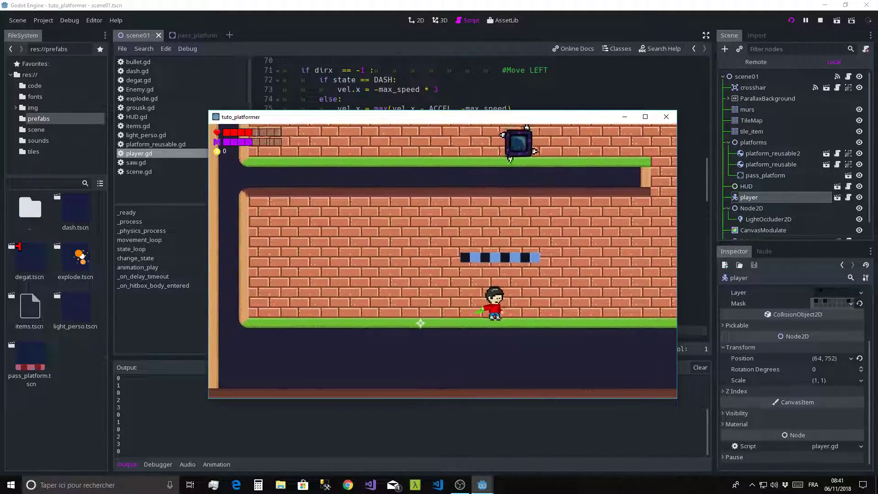
key(Left)
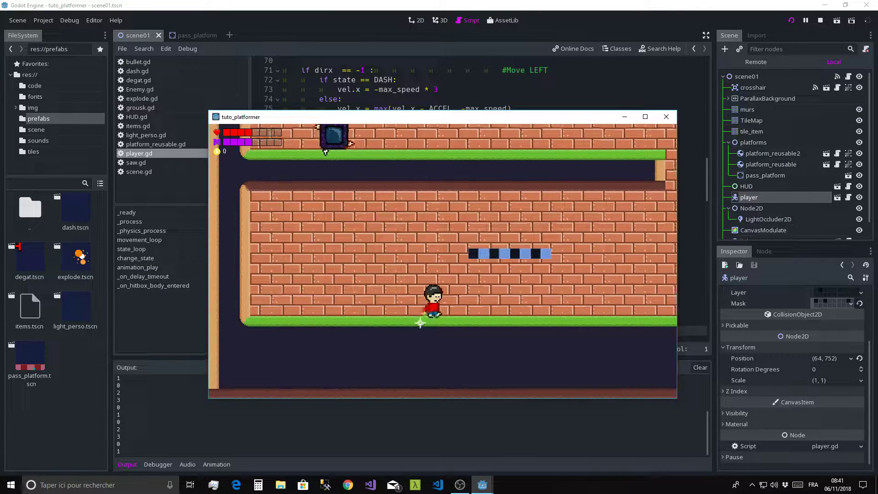
key(Right)
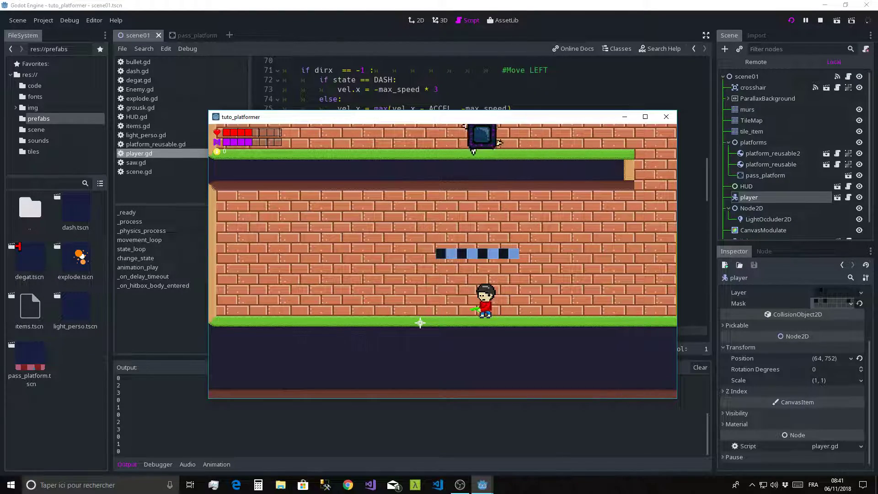
Step: Move left with jumps, land back on the floor and shoot the green enemy
key(Left)
key(space)
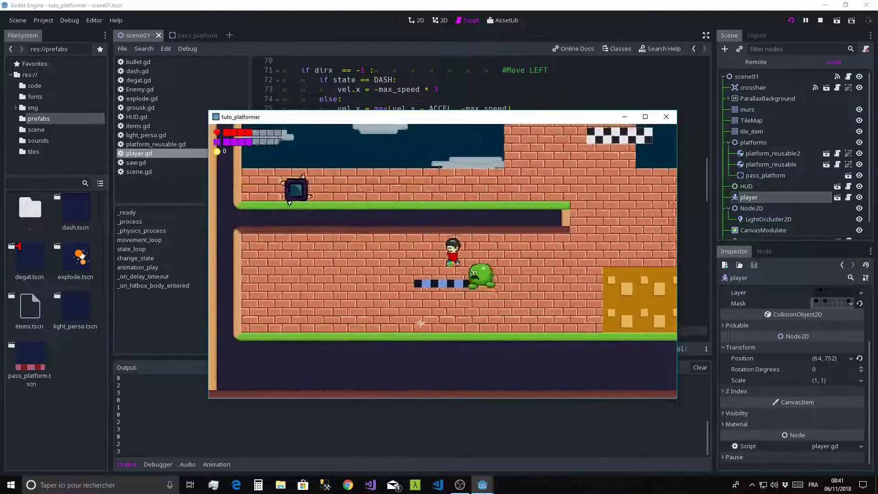
key(Left)
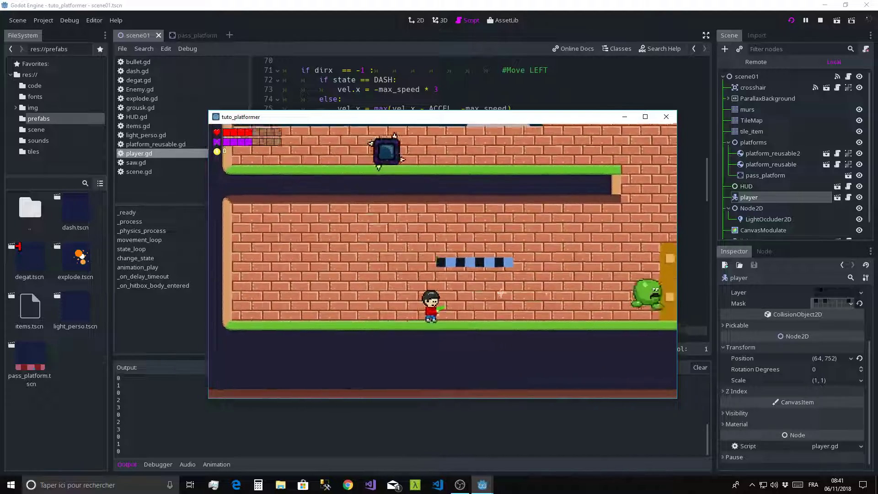
key(space)
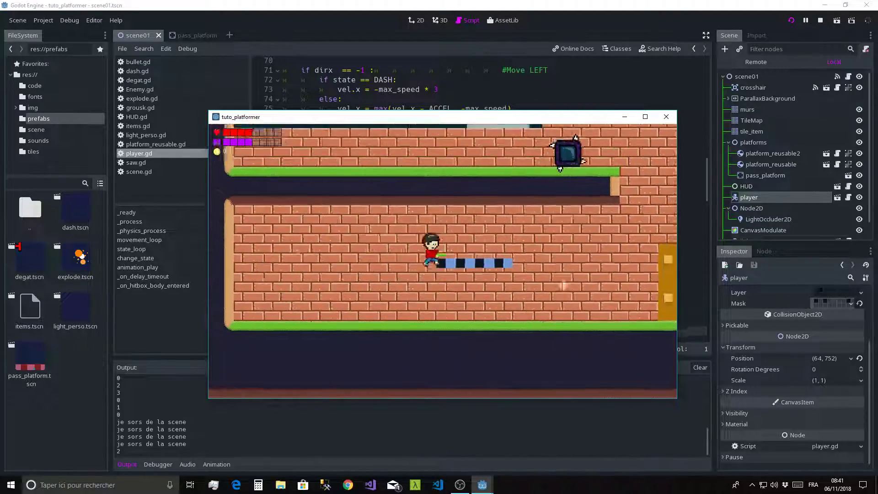
key(Right)
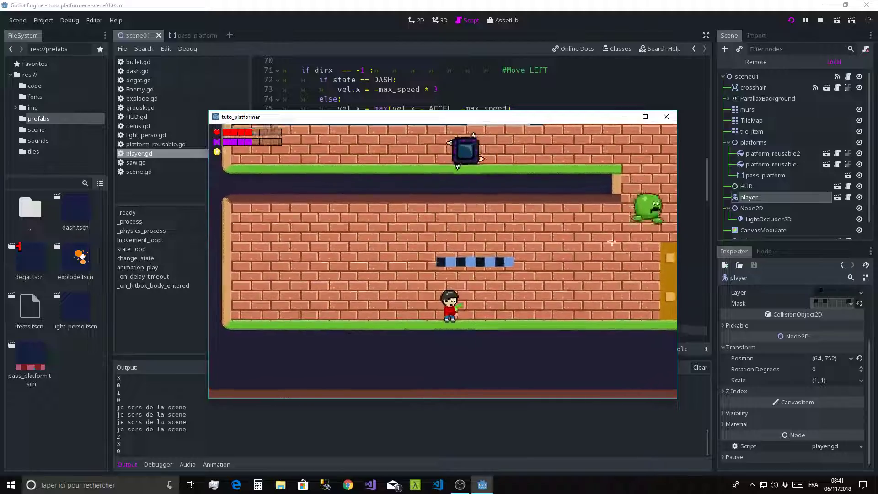
click(610, 196)
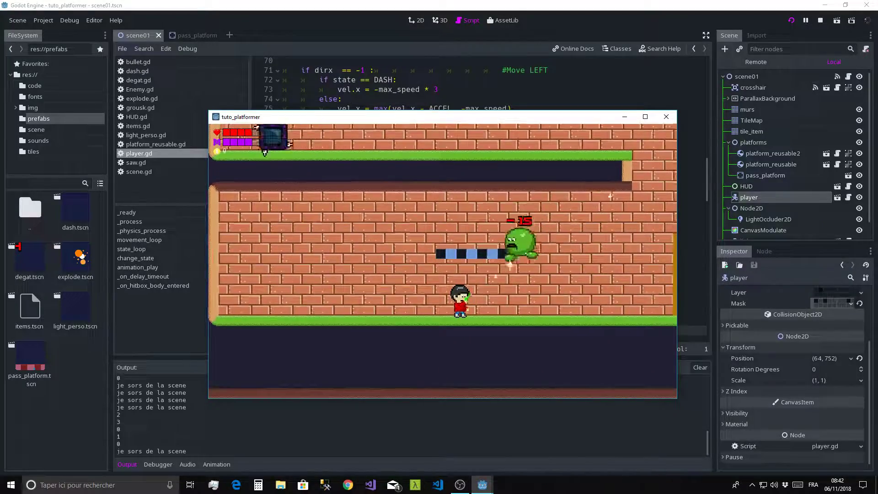
key(space)
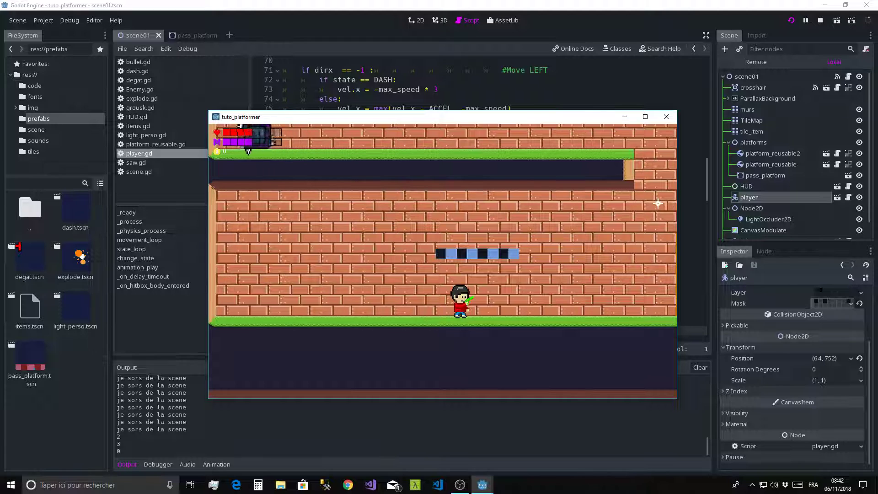
Step: Close the game and add yield(get_tree().create_timer(0.5), "timeout") below the mask-bit call
click(667, 118)
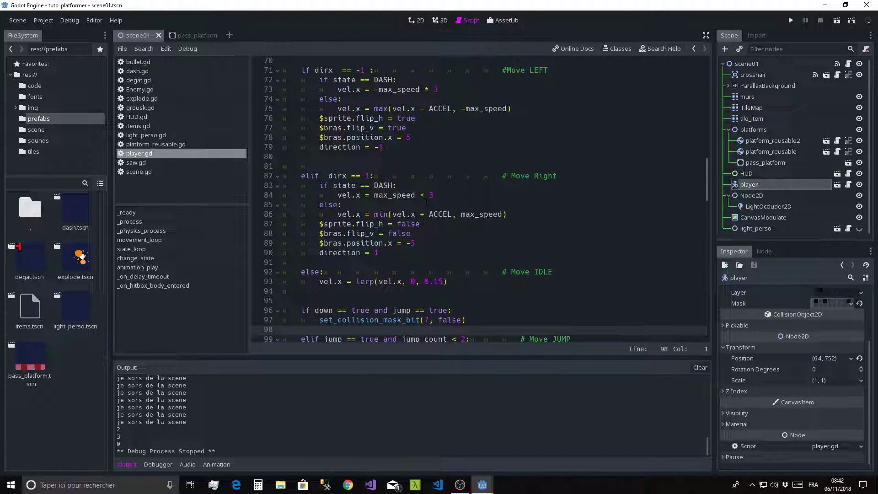
scroll(426, 201, down, 4)
click(474, 206)
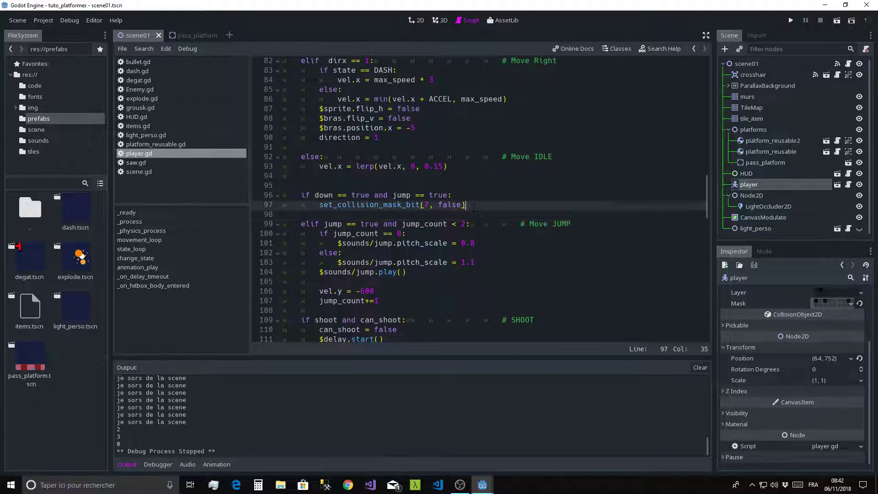
key(Return)
text(yie)
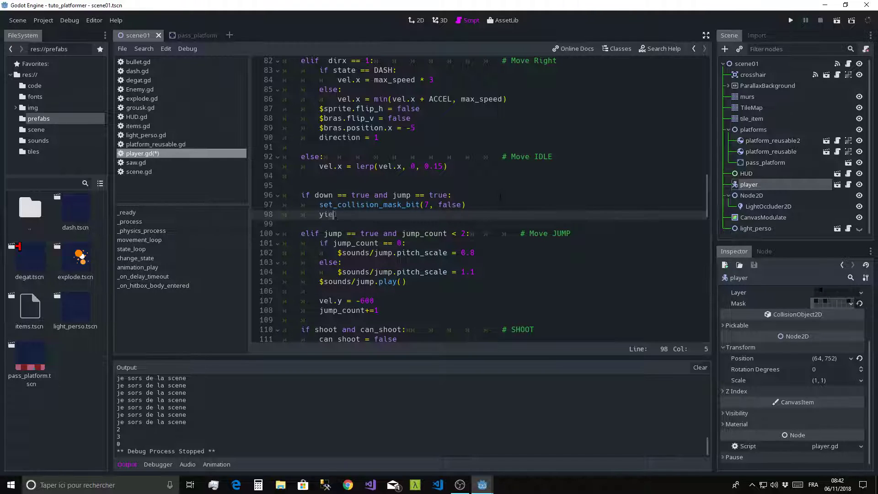
text(ld()
text(get)
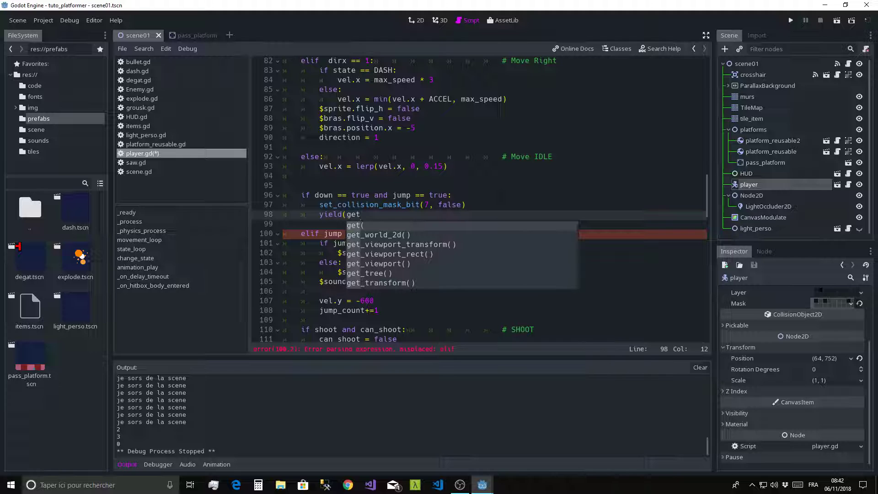
key(Down)
key(Down)
key(Down)
key(Return)
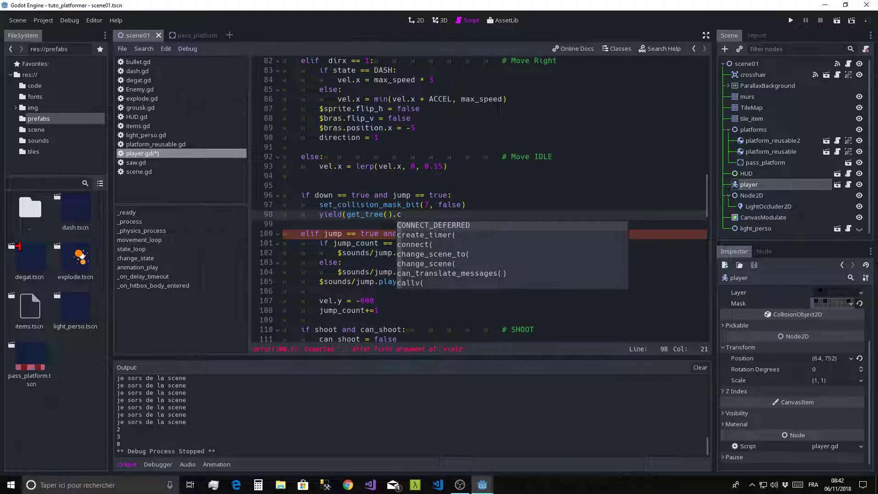
text(re)
key(Return)
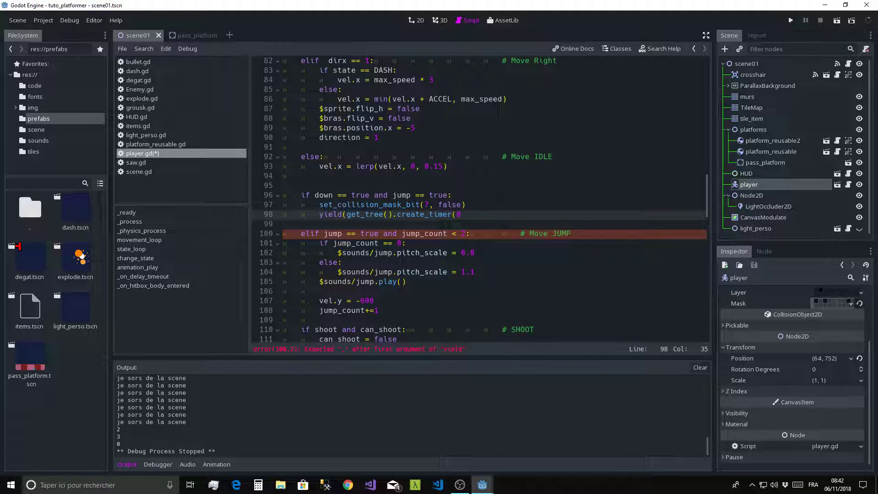
text(1)
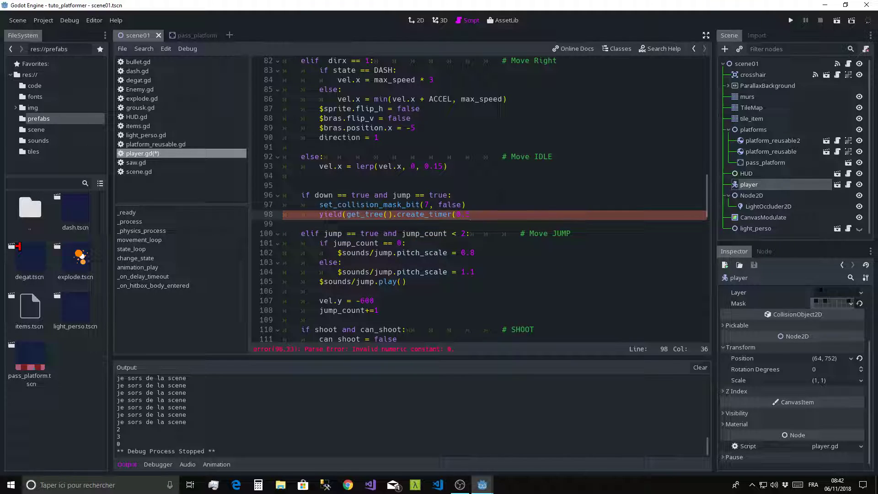
text(),)
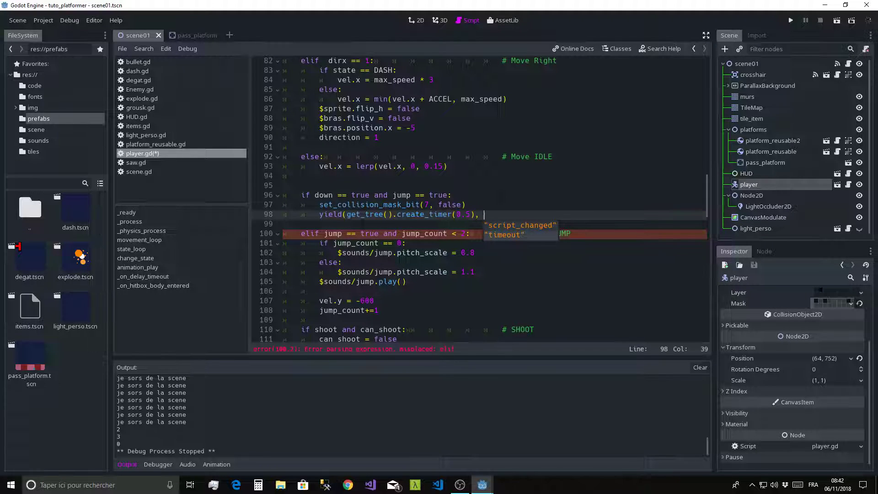
key(Return)
Step: Paste set_collision_mask_bit(7, true) under the yield, indented, then save and run with F5
click(521, 186)
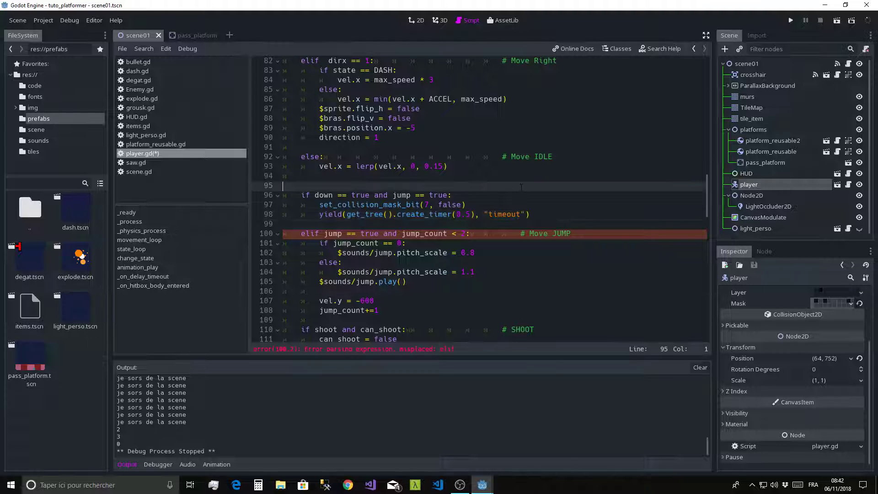
click(488, 205)
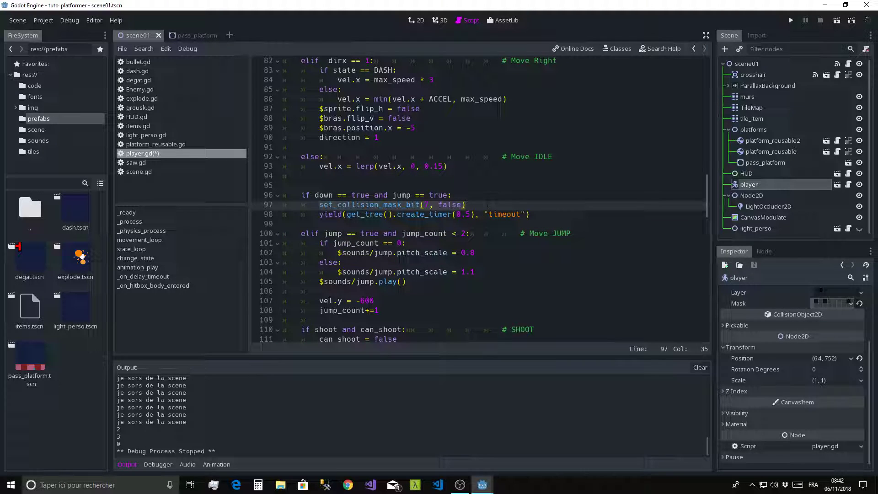
click(330, 228)
text(set_collision_mask_bit(7, false))
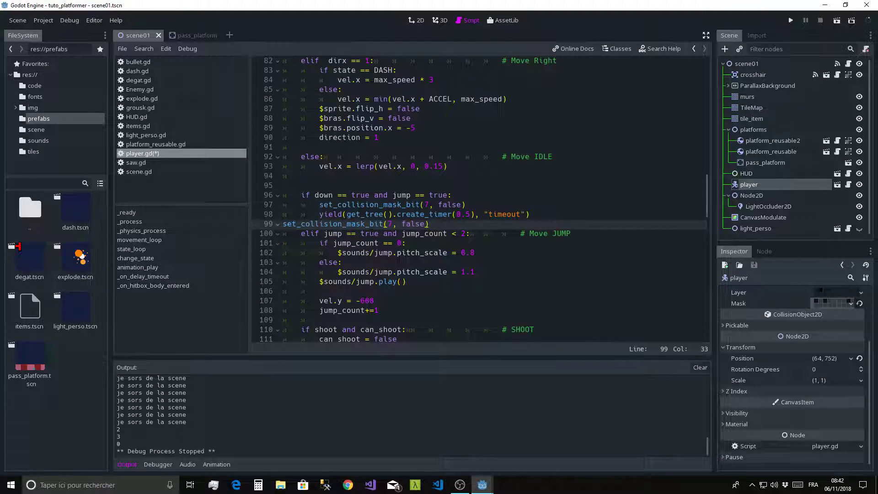
key(Home)
key(Tab)
key(Tab)
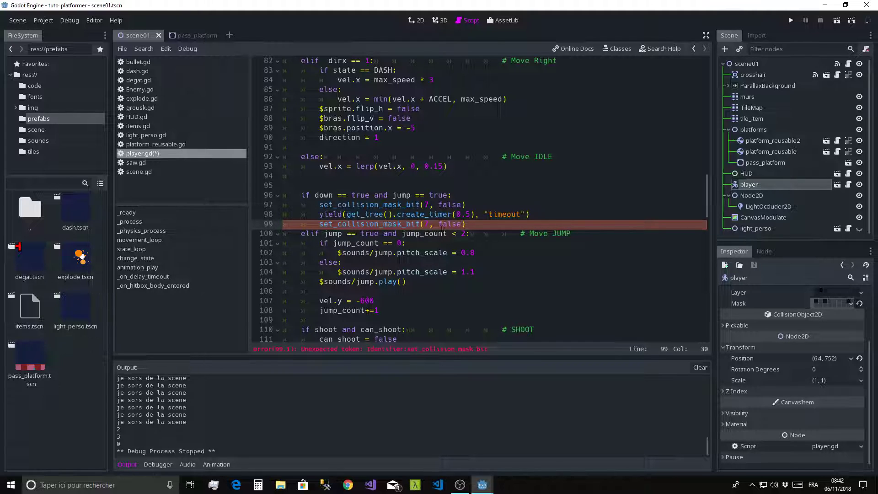
double_click(443, 224)
text(tru)
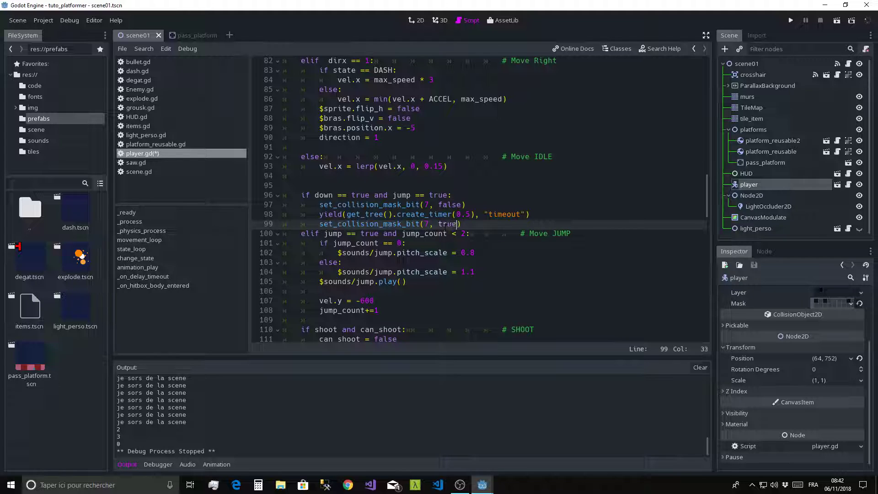
click(505, 256)
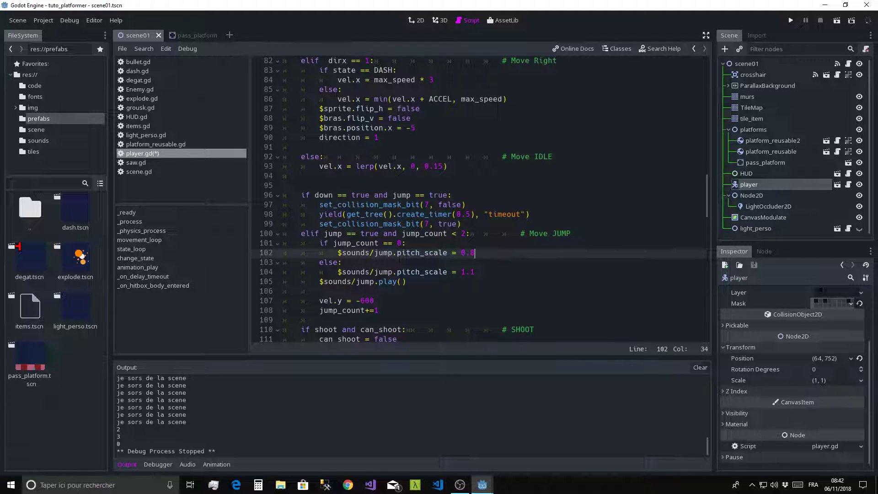
key(F5)
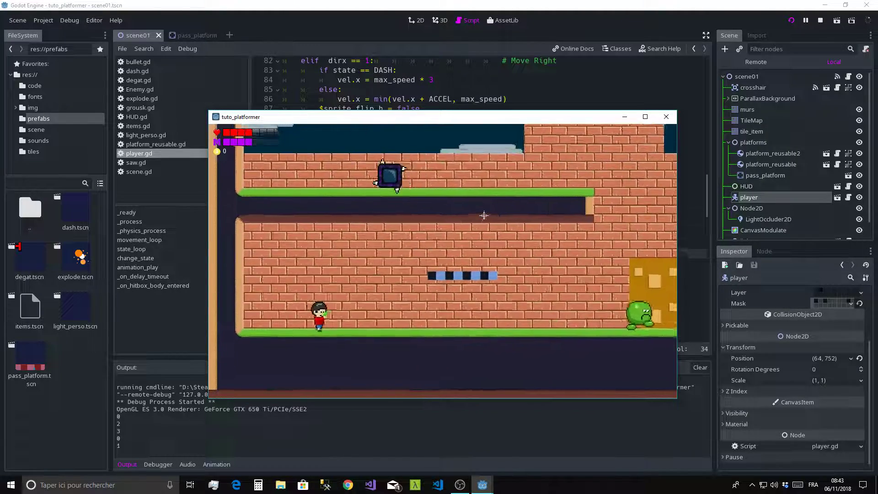
Step: Repeatedly jump onto the blue platform and drop through it to the floor
key(Right)
key(Up)
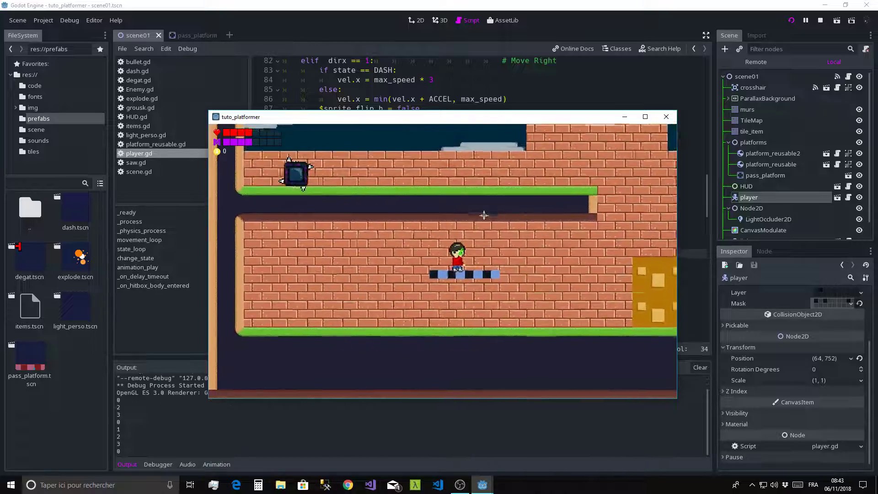
key(Down)
key(Up)
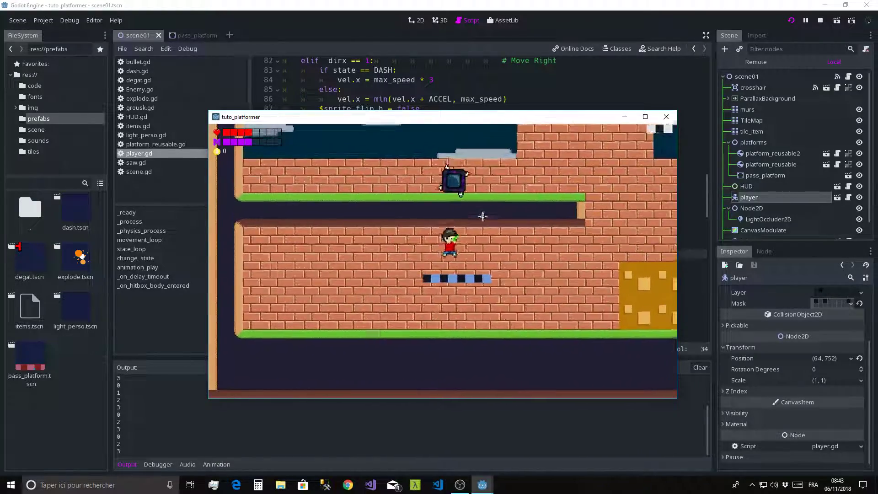
key(Down)
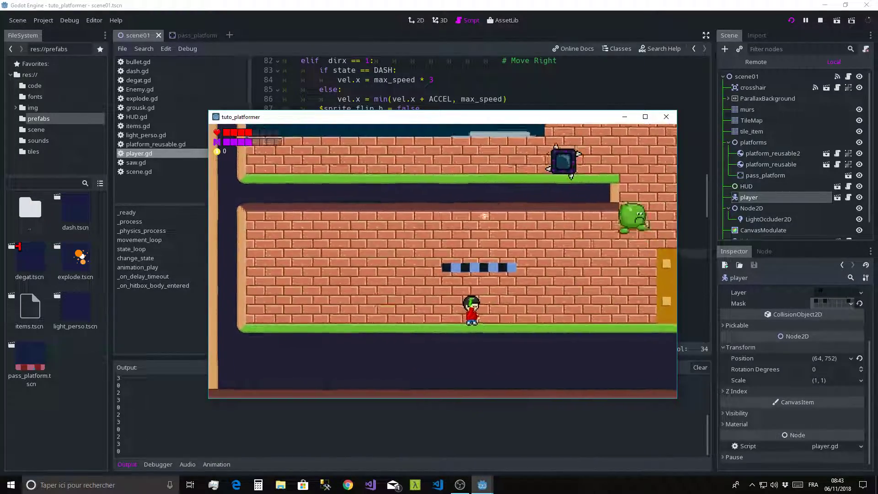
key(Up)
key(Down)
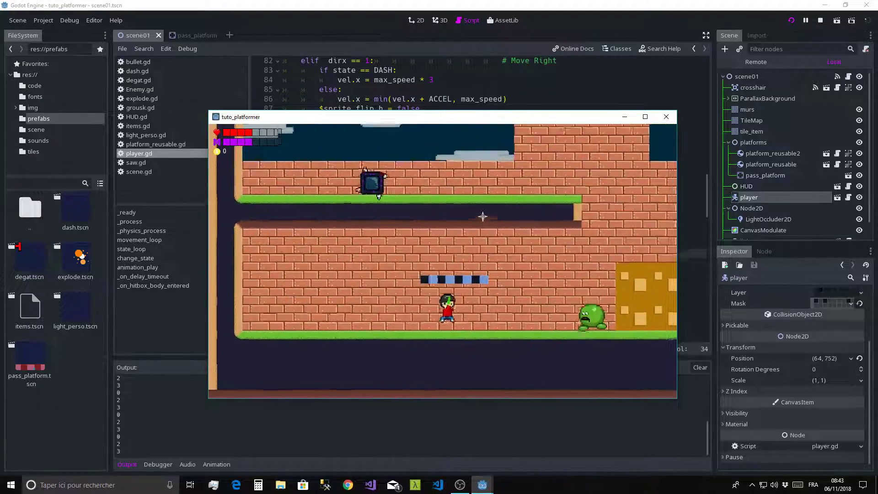
key(Left)
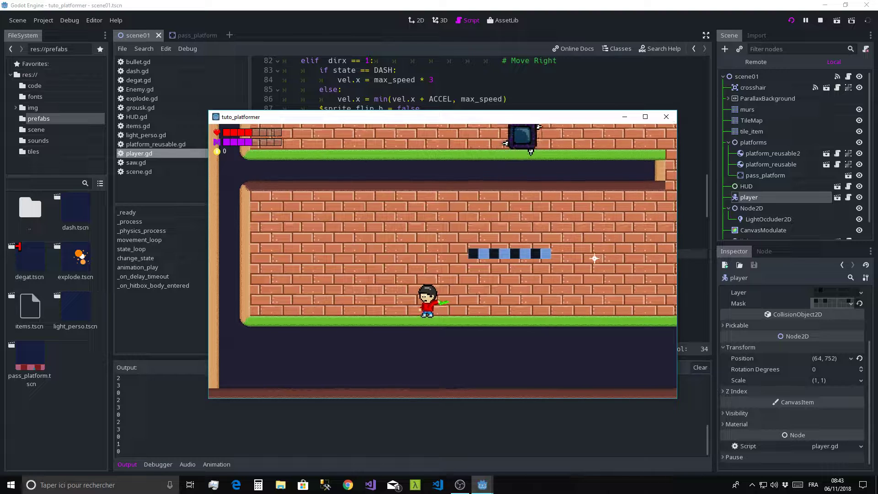
key(Right)
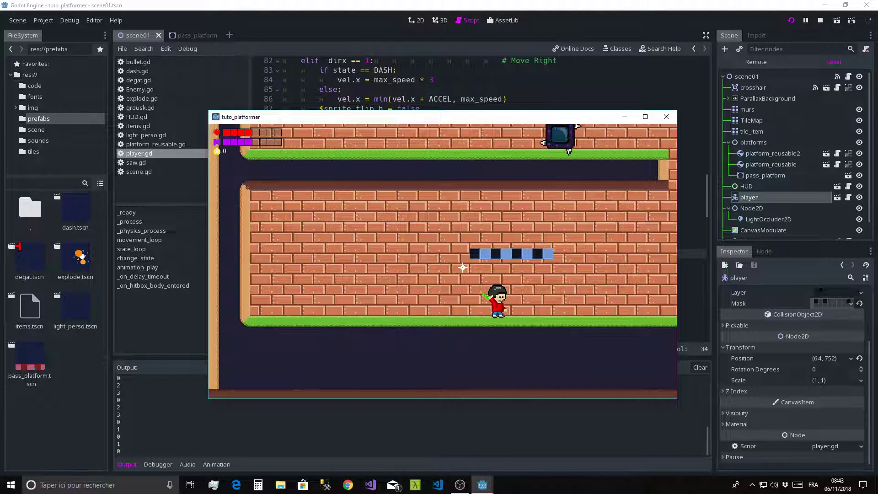
Step: Jump onto the floating block platform and drop back through it to the floor
key(space)
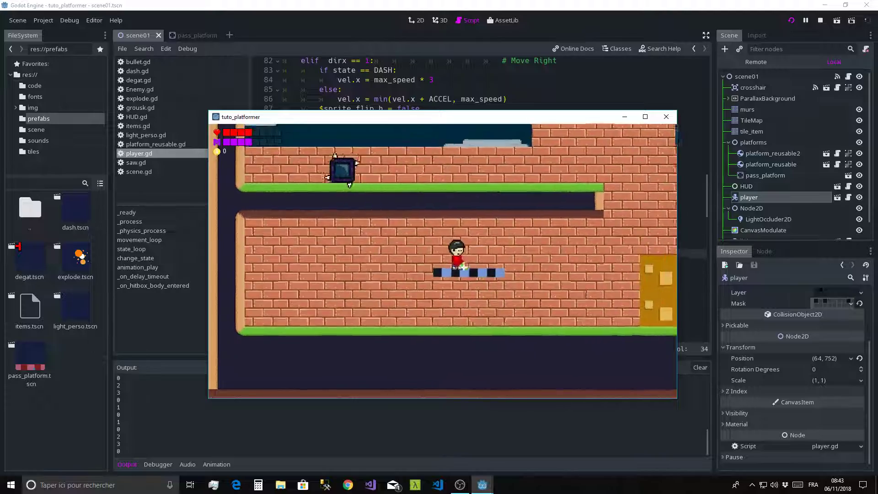
key(Down)
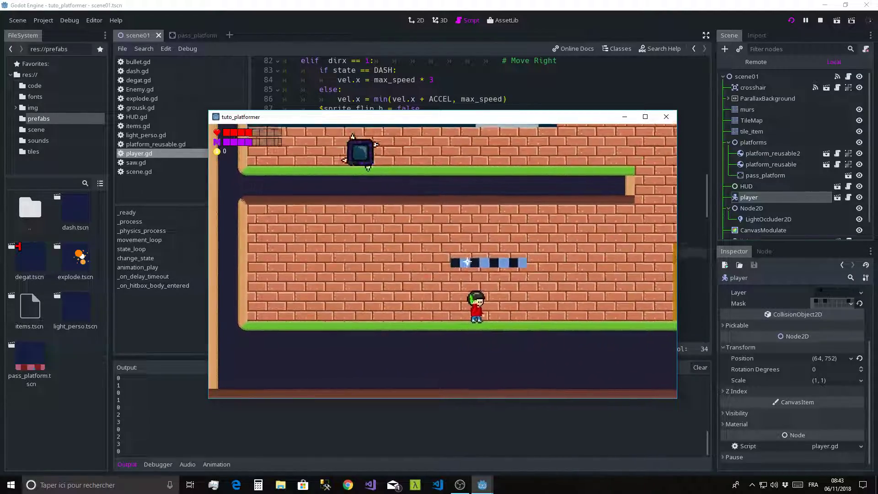
key(Left)
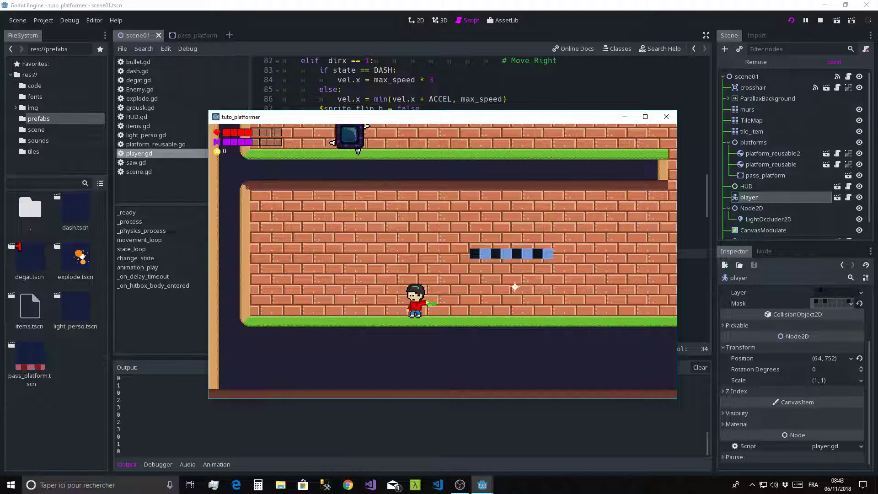
key(Up)
key(Right)
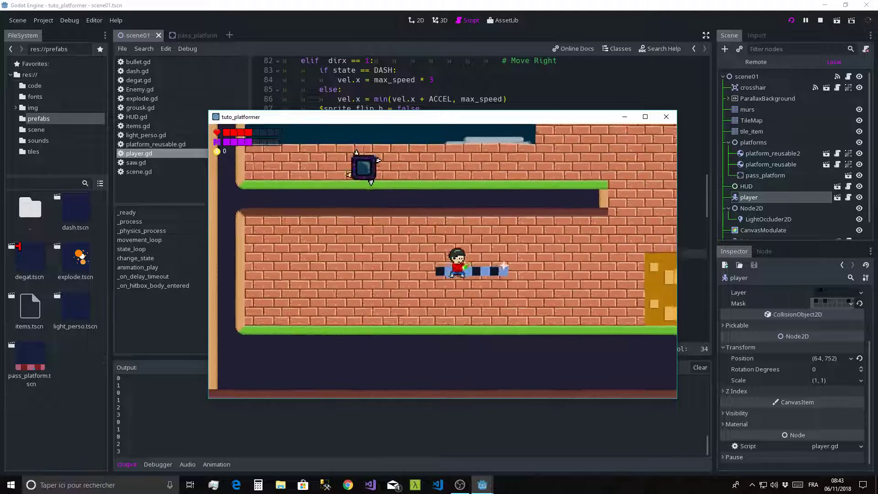
key(Right)
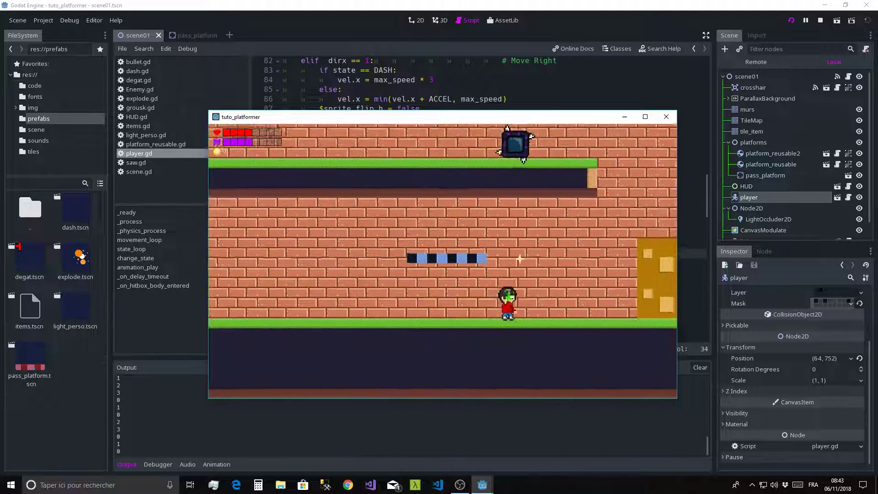
Step: Close the game window, switch to the 2D workspace and show the scene folder's files
click(666, 117)
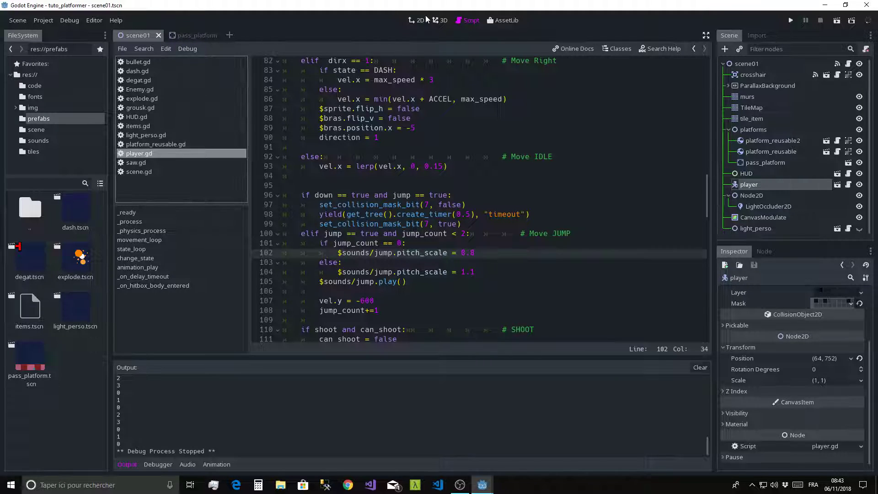
click(418, 20)
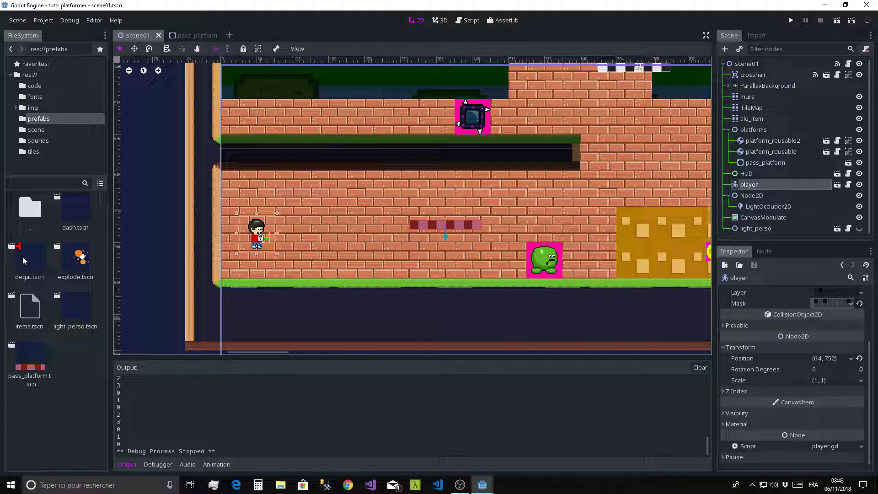
click(35, 130)
Step: Open player.tscn and recentre the canvas on the player sprite
scroll(25, 385, down, 2)
double_click(33, 386)
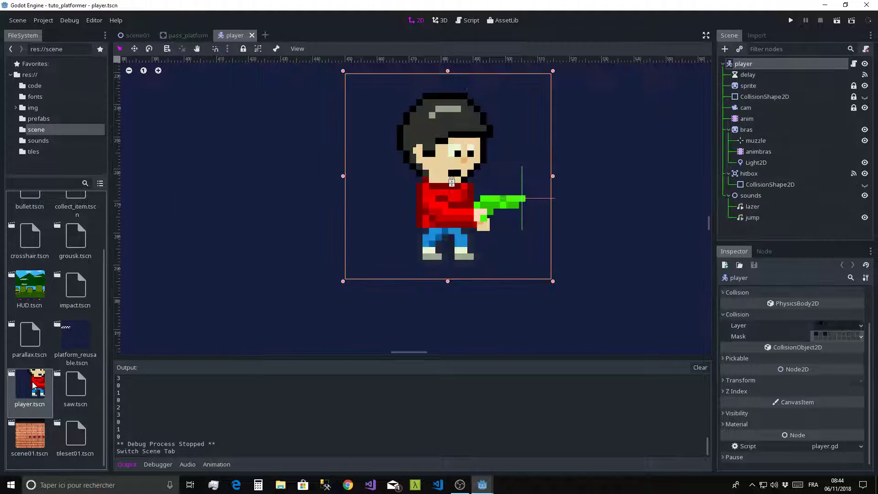
scroll(442, 185, down, 2)
scroll(442, 184, up, 1)
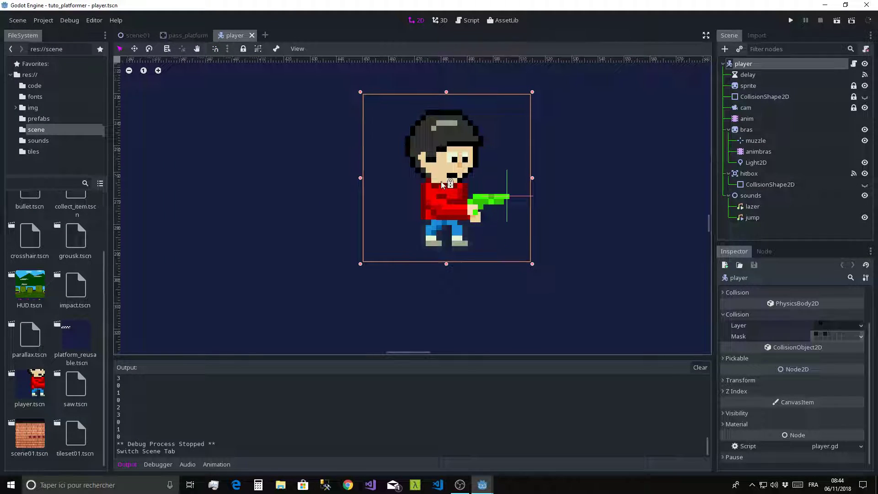
middle_drag(442, 185, 424, 211)
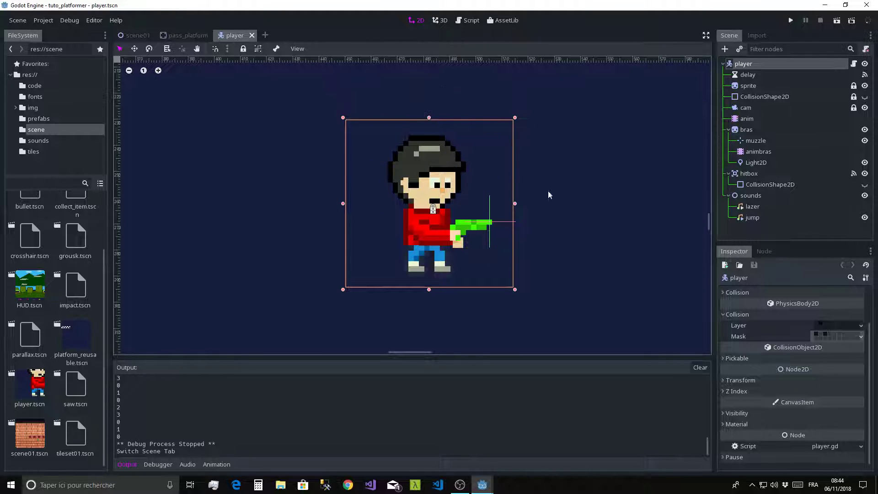
Step: Inspect the hitbox node, then select the player root and add a child node
click(749, 66)
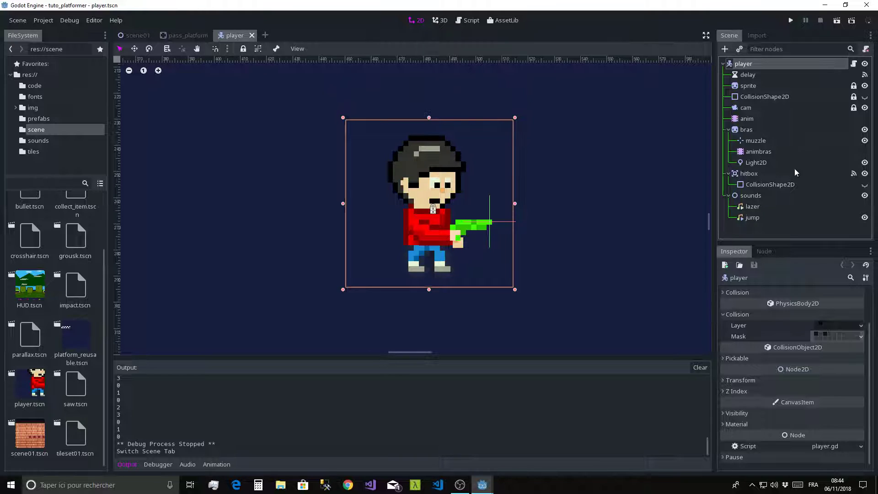
click(748, 176)
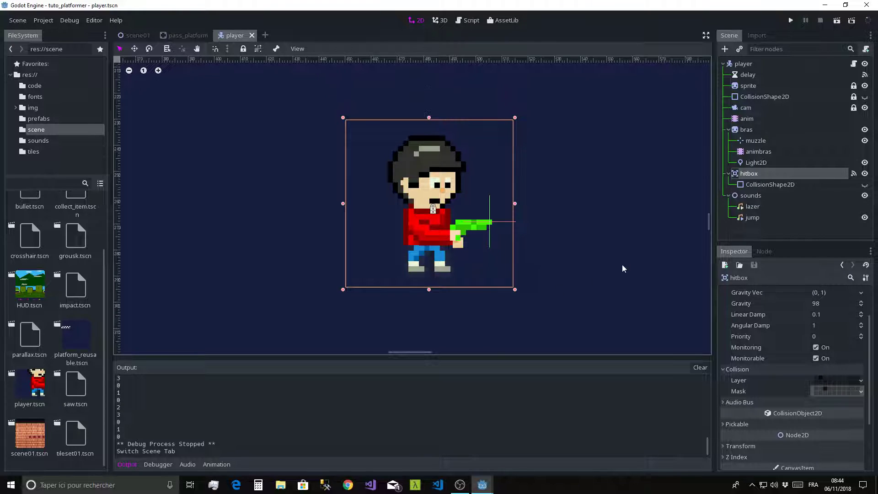
click(744, 65)
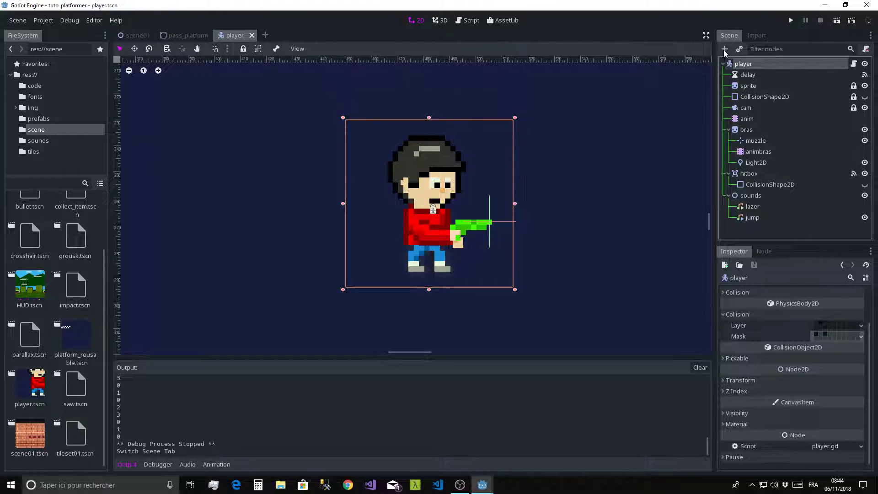
click(724, 50)
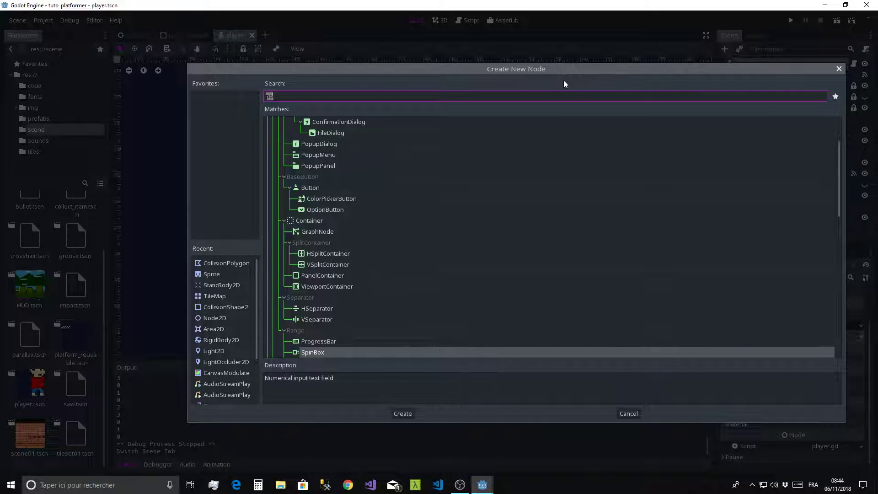
Step: Create an Area2D child under player and rename it pass_throuh_verif
text(area)
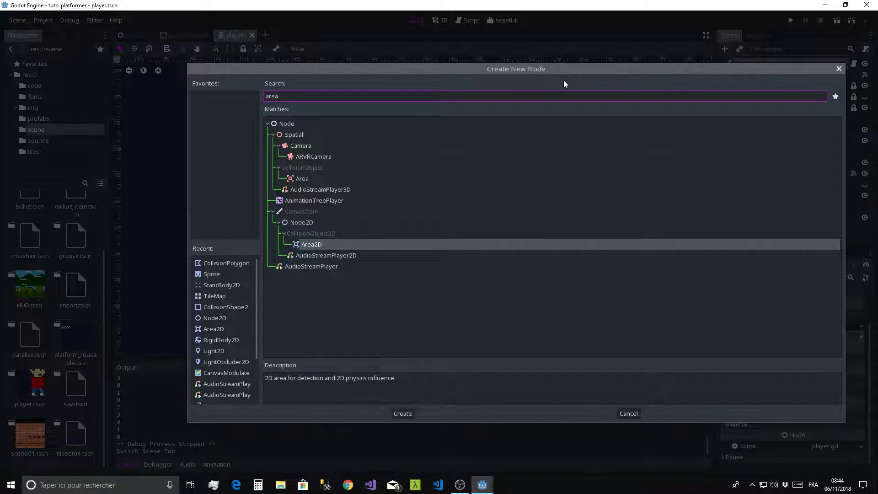
key(Return)
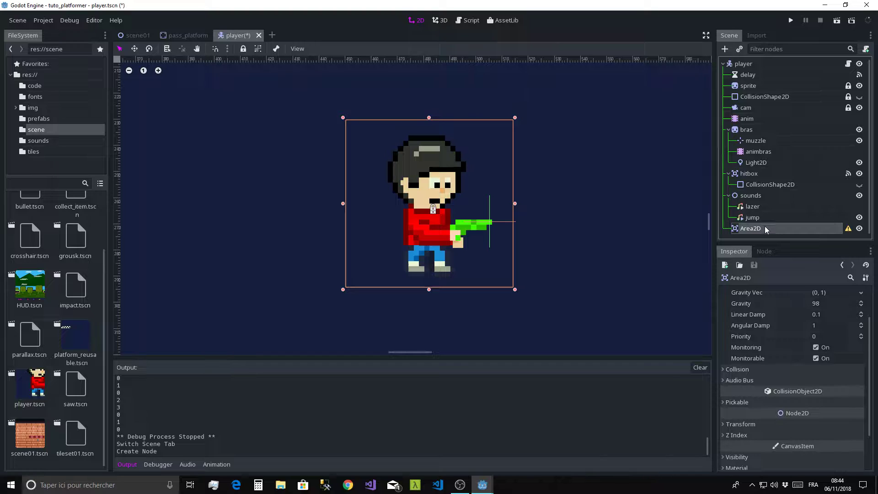
double_click(767, 229)
text(pass)
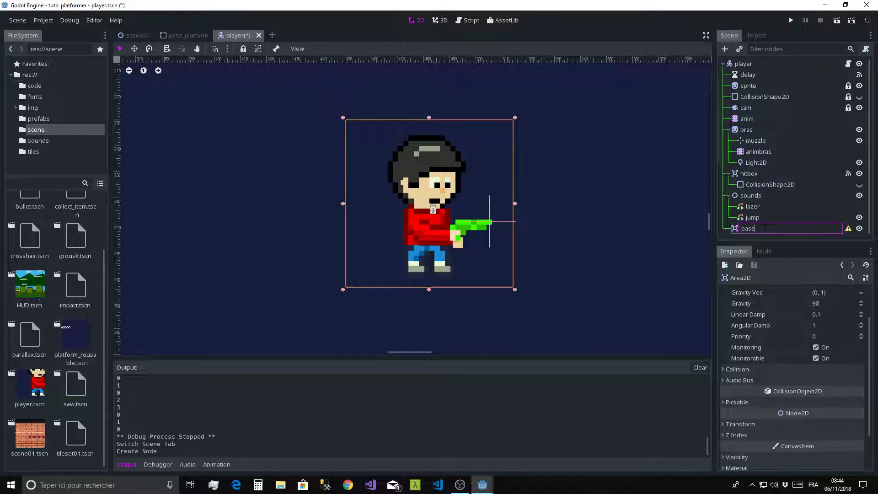
text(_th)
text(rou)
key(BackSpace)
text(h_verif)
key(Return)
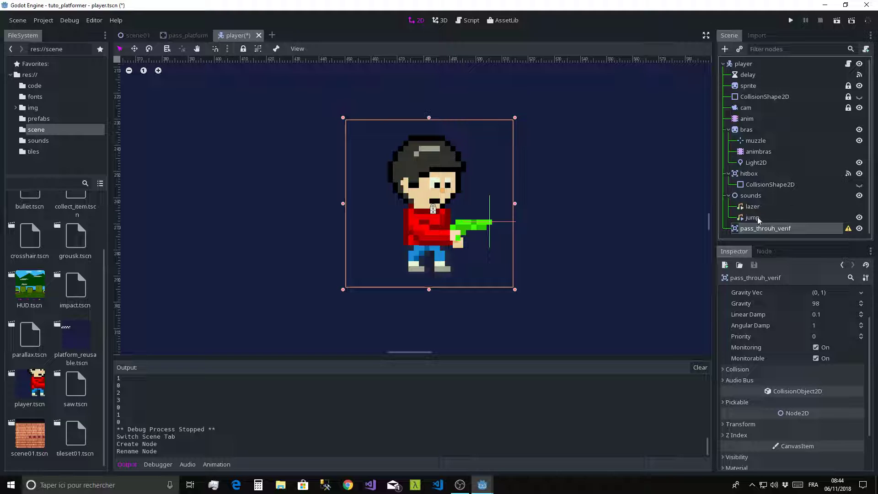
click(759, 230)
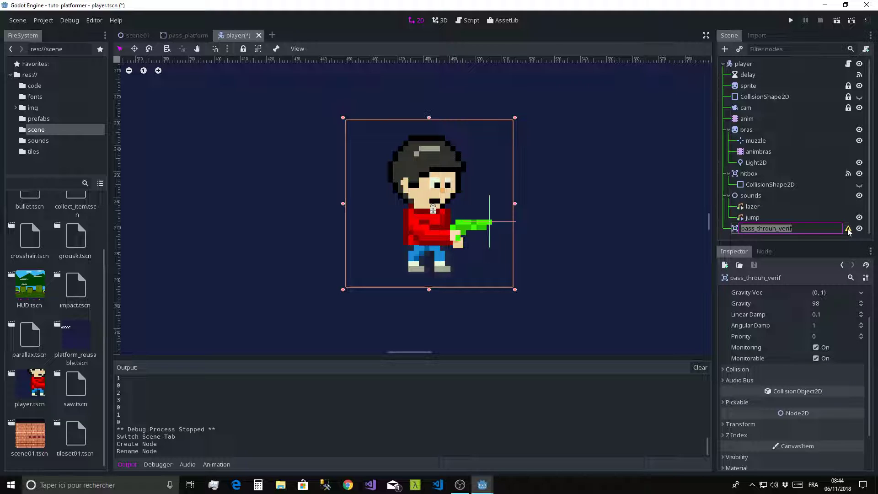
Step: Add a CollisionShape2D with a new RectangleShape2D to pass_throuh_verif, positioned over the player's legs
click(723, 47)
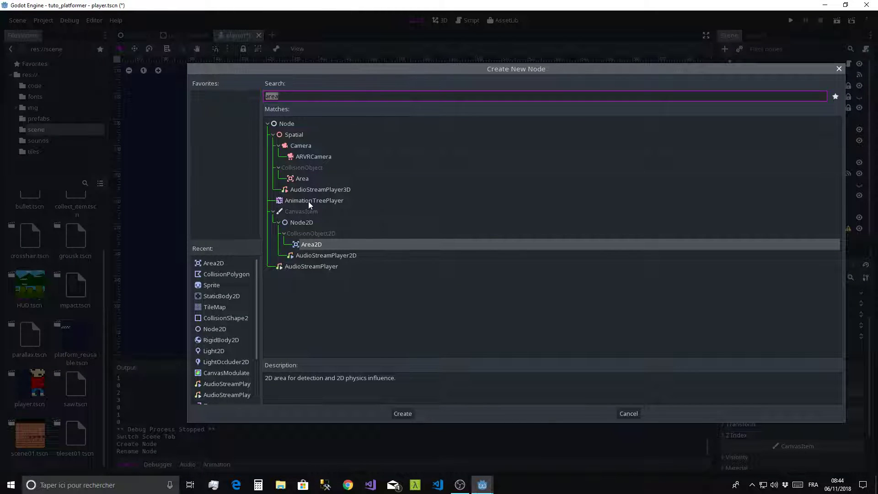
text(col)
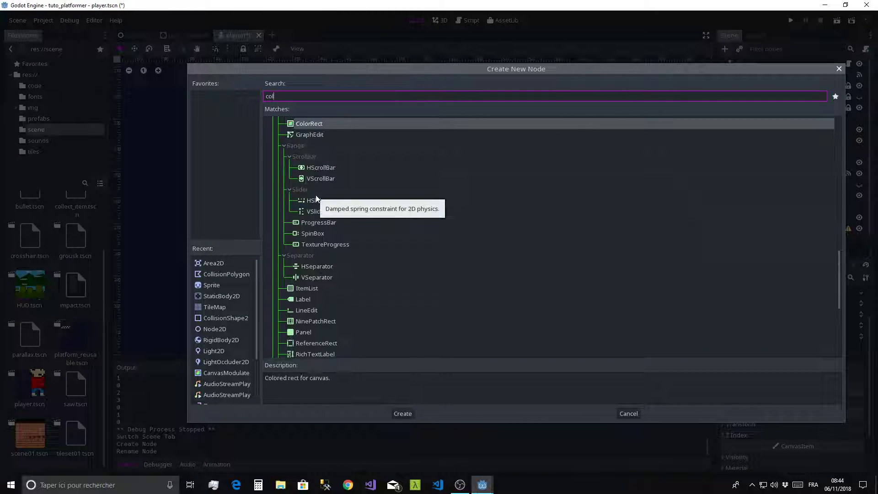
text(l2d)
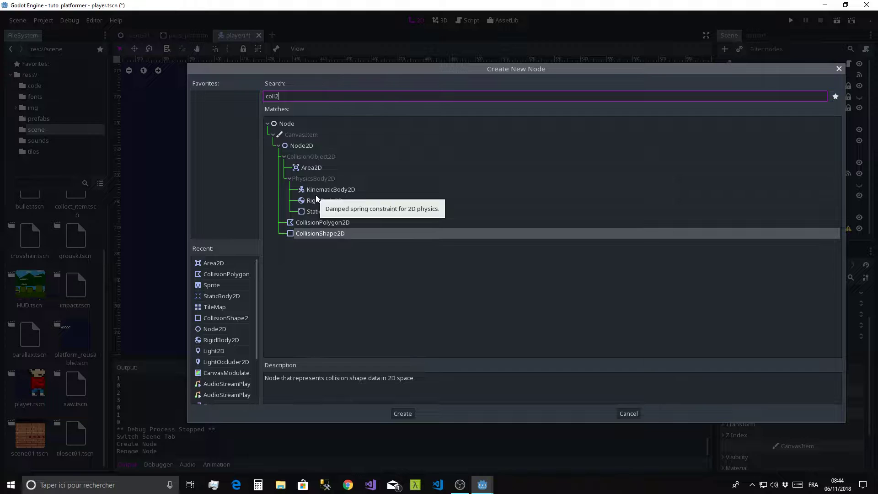
double_click(297, 234)
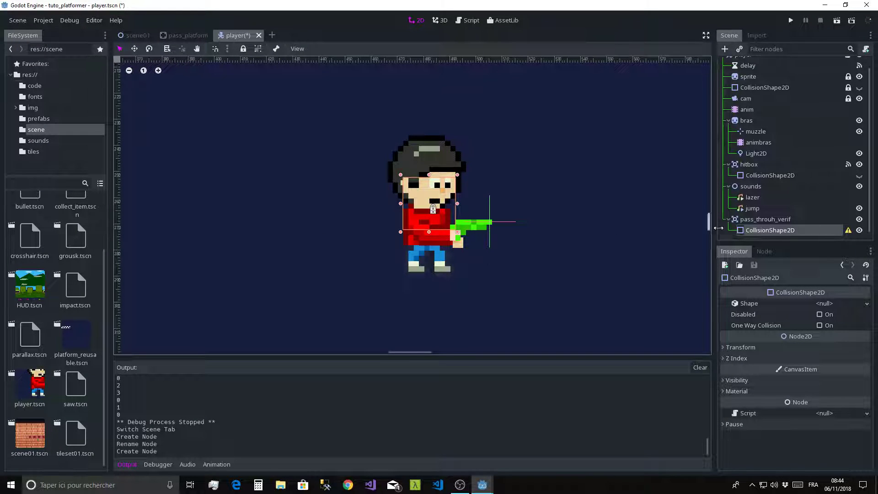
click(831, 304)
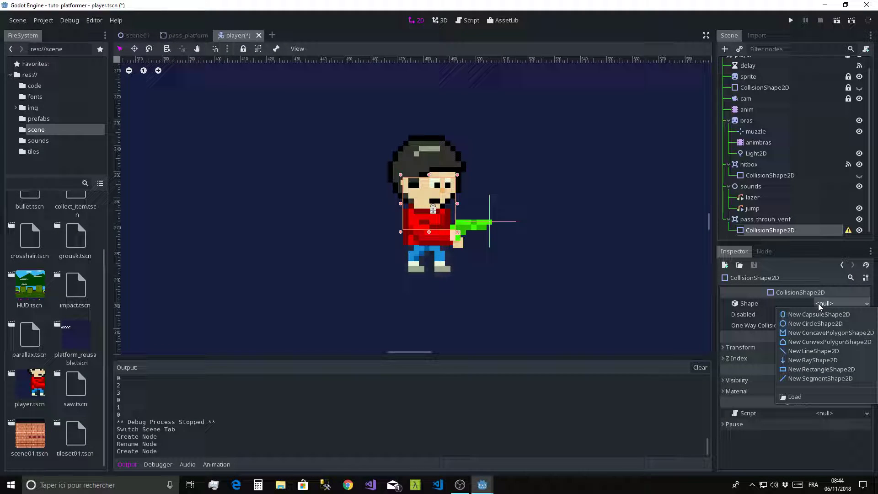
click(807, 370)
middle_drag(435, 237, 437, 178)
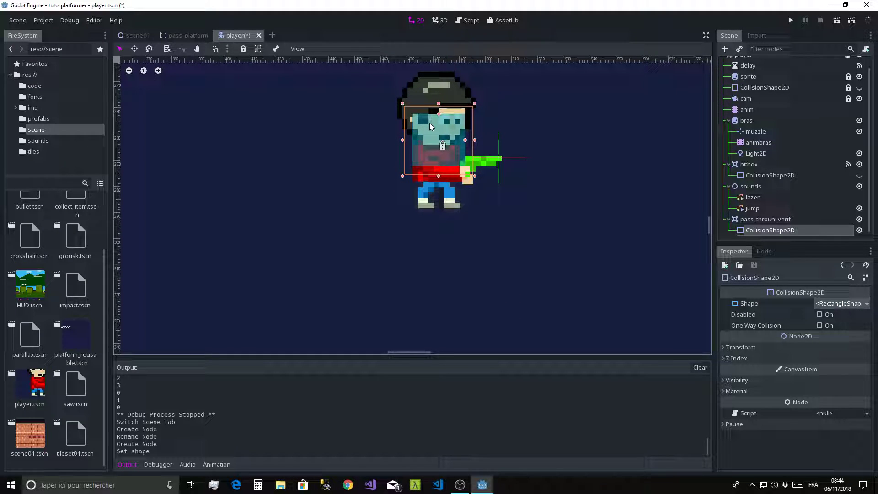
drag(430, 126, 439, 205)
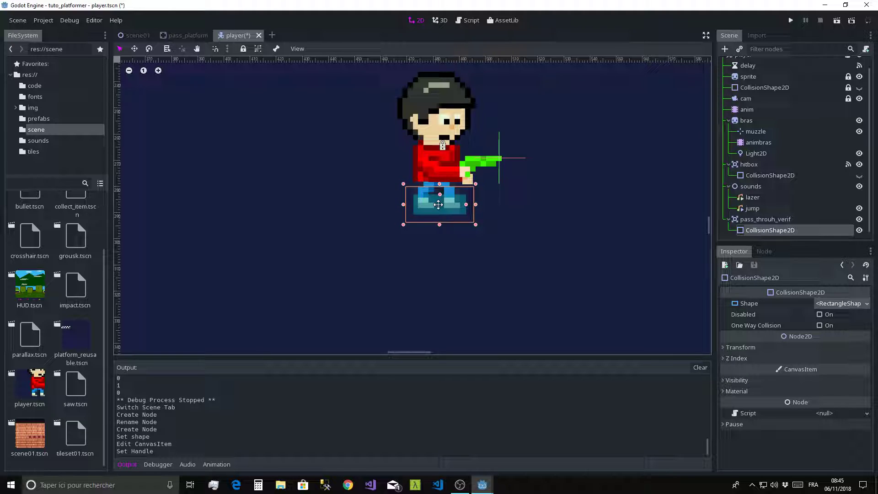
scroll(356, 210, up, 3)
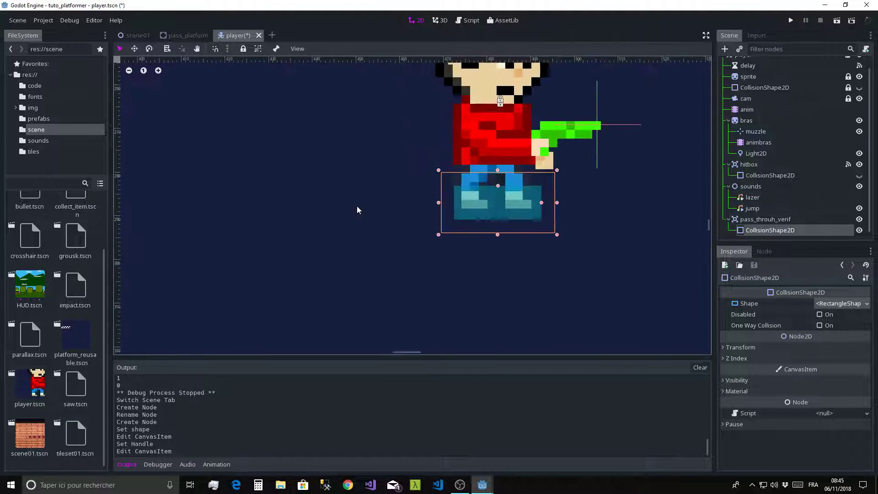
Step: Adjust the collision layer bits of the pass_throuh_verif area
click(768, 219)
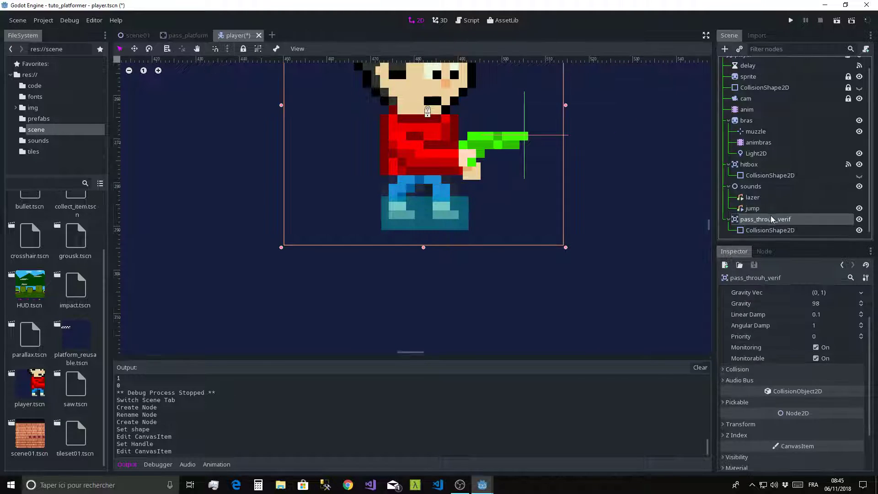
click(749, 368)
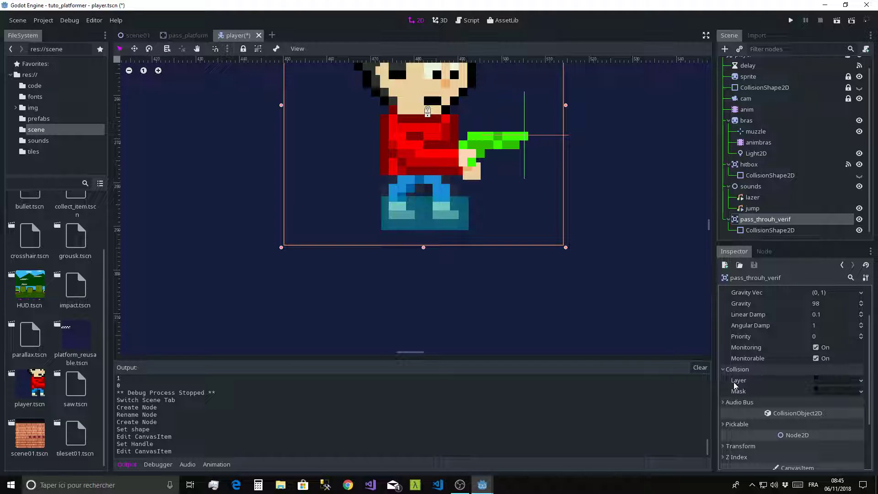
mouse_move(760, 385)
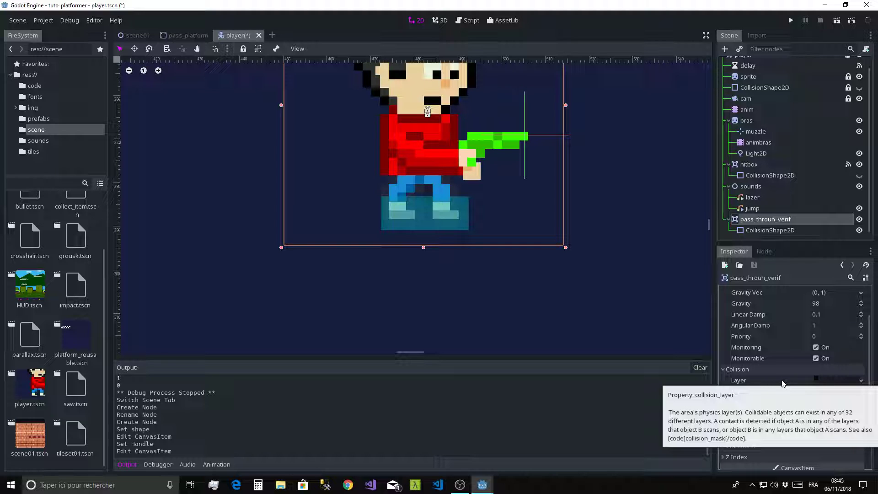
click(832, 380)
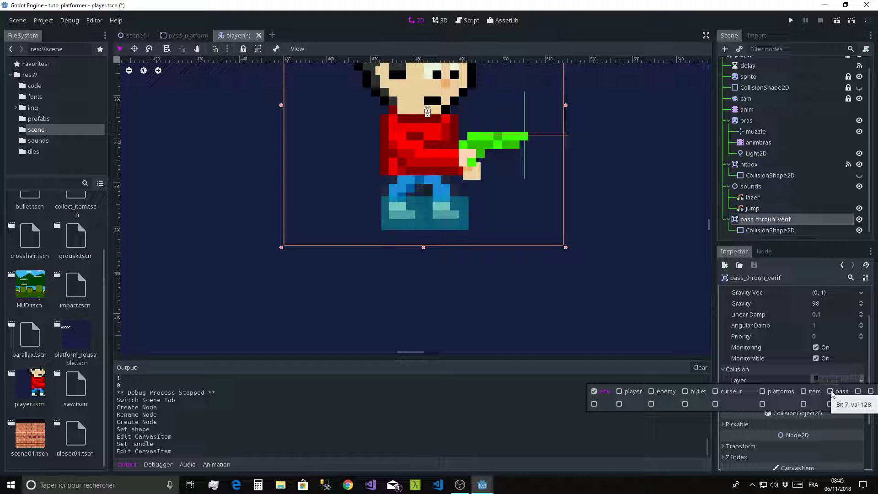
click(830, 392)
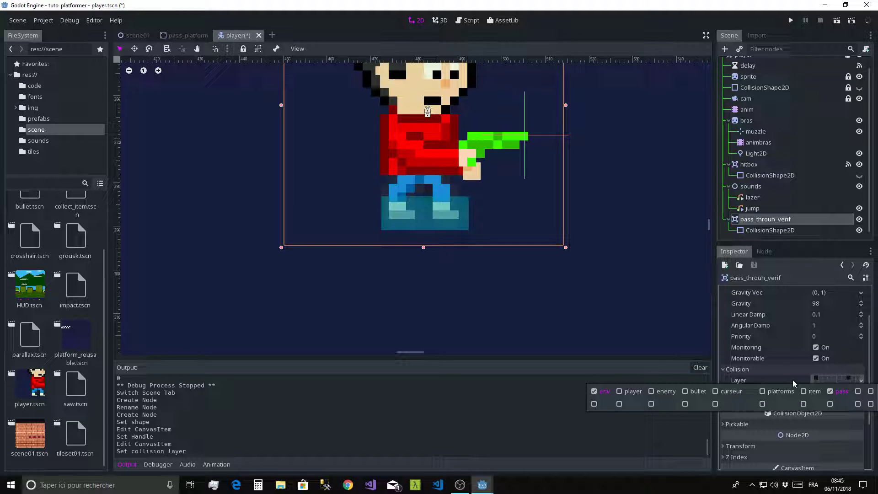
click(830, 391)
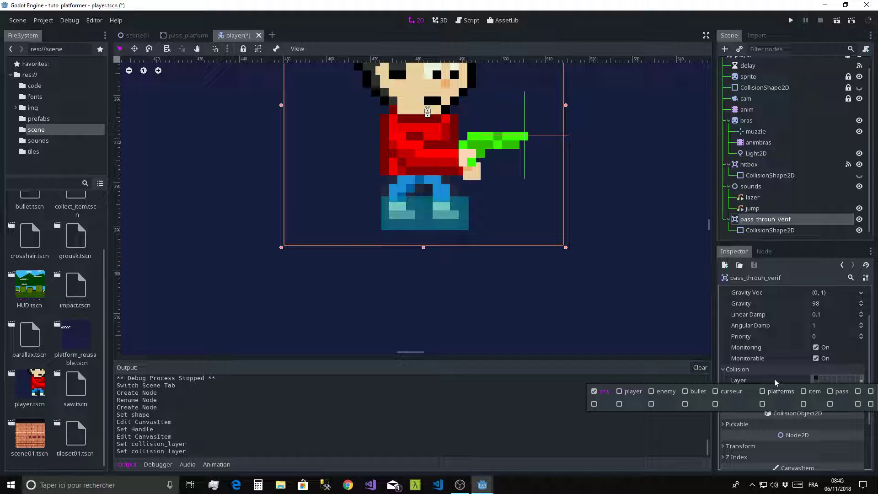
click(782, 380)
Step: Set the area's collision mask to include the env and pass layers
click(832, 391)
click(833, 409)
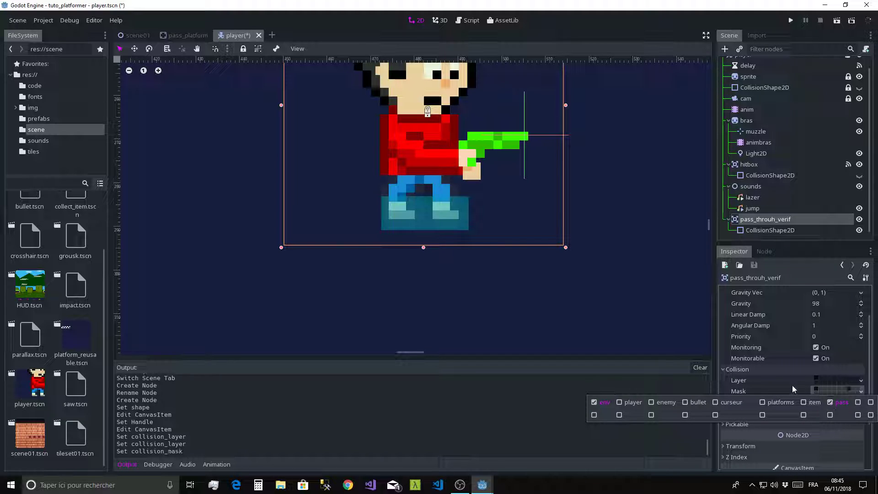
click(788, 383)
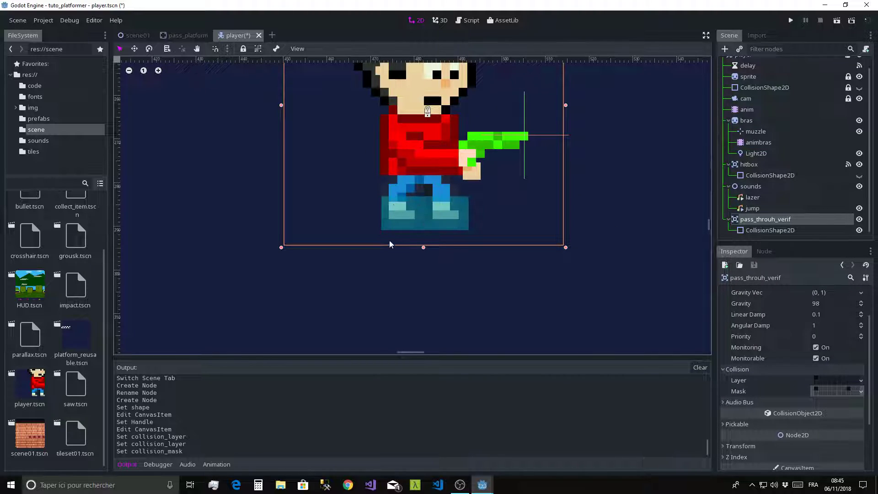
Step: Move the collision rectangle onto the player's feet and make it slightly wider than the legs
click(429, 224)
drag(429, 224, 426, 264)
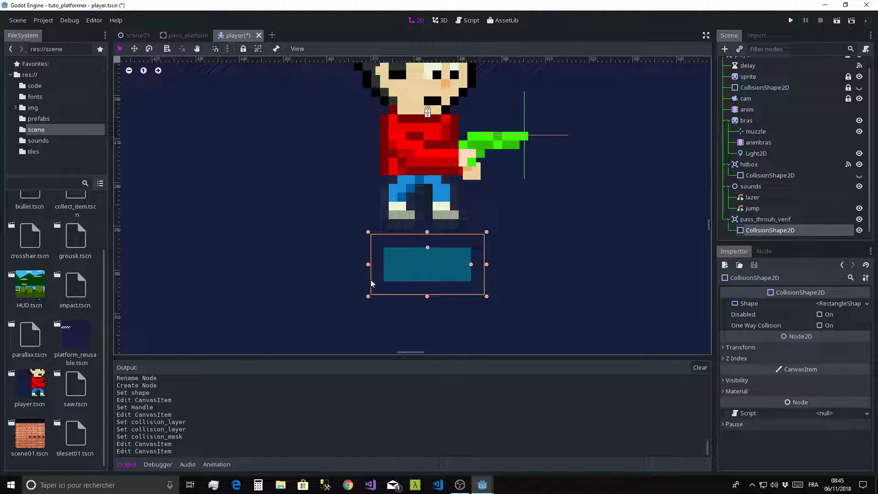
drag(426, 264, 421, 215)
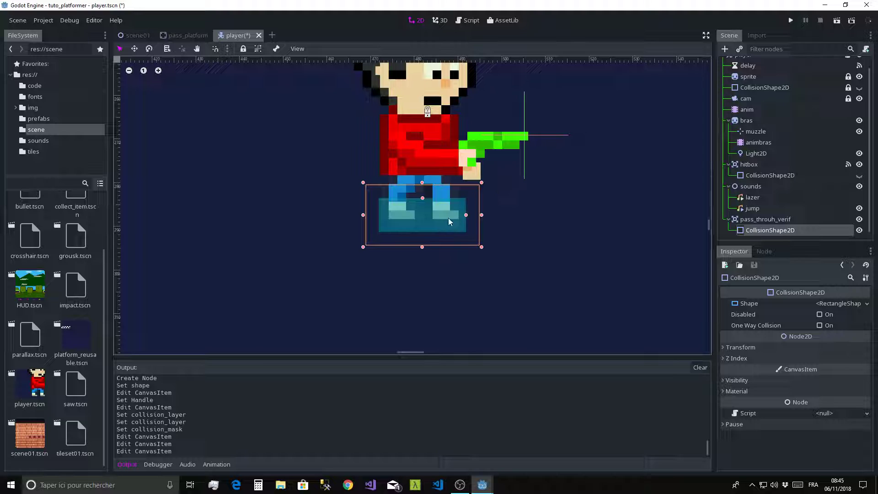
mouse_move(466, 214)
mouse_down()
mouse_move(483, 215)
mouse_move(437, 212)
mouse_up()
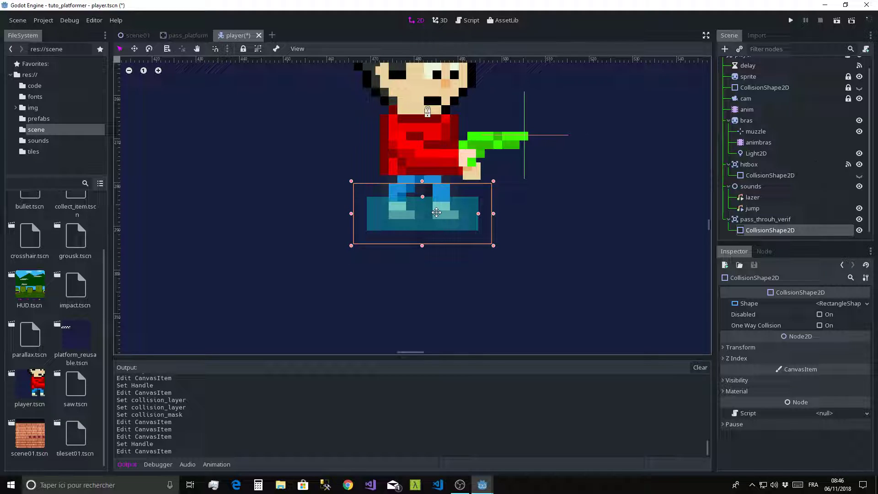
drag(478, 213, 474, 214)
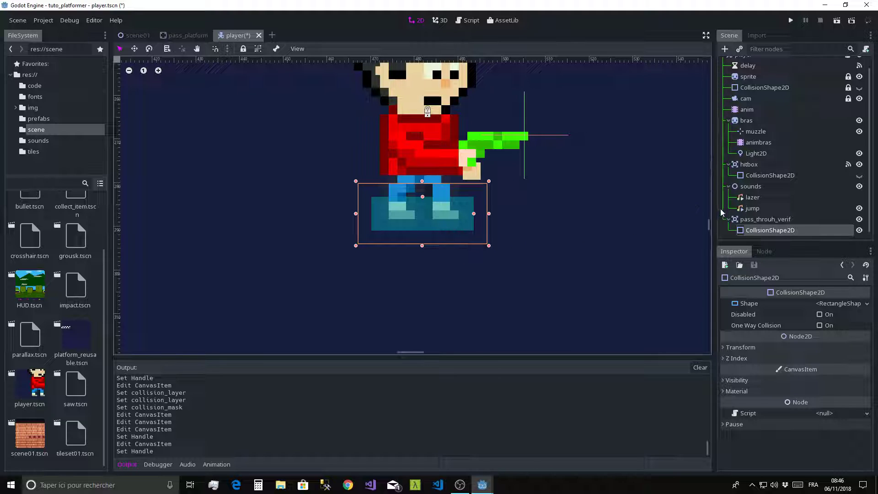
Step: Look over pass_throuh_verif's signals, including body_exited, and its collision mask options
click(763, 222)
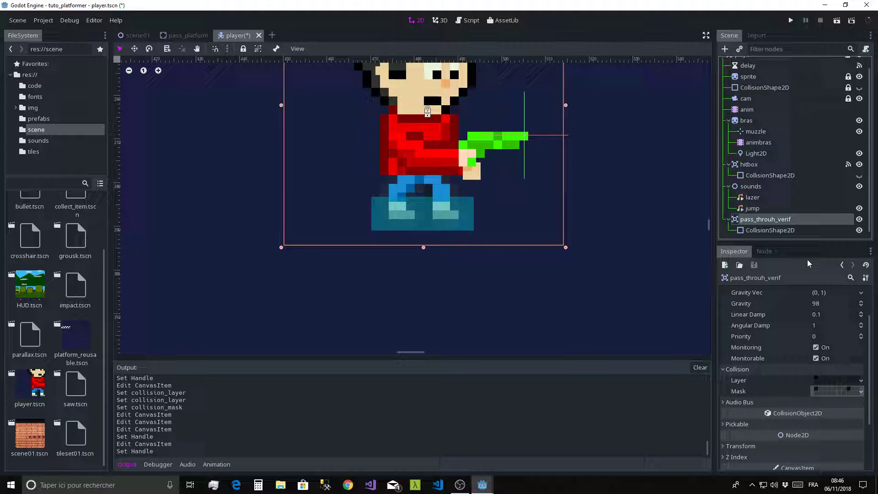
click(766, 252)
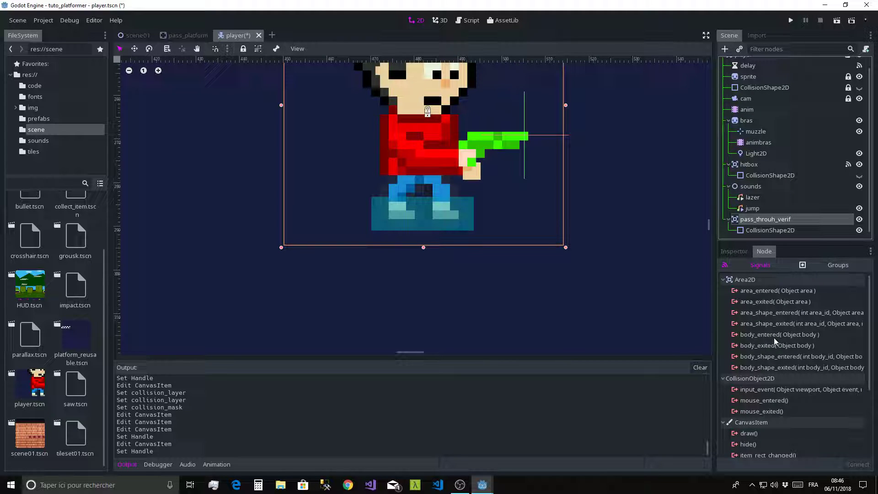
click(760, 346)
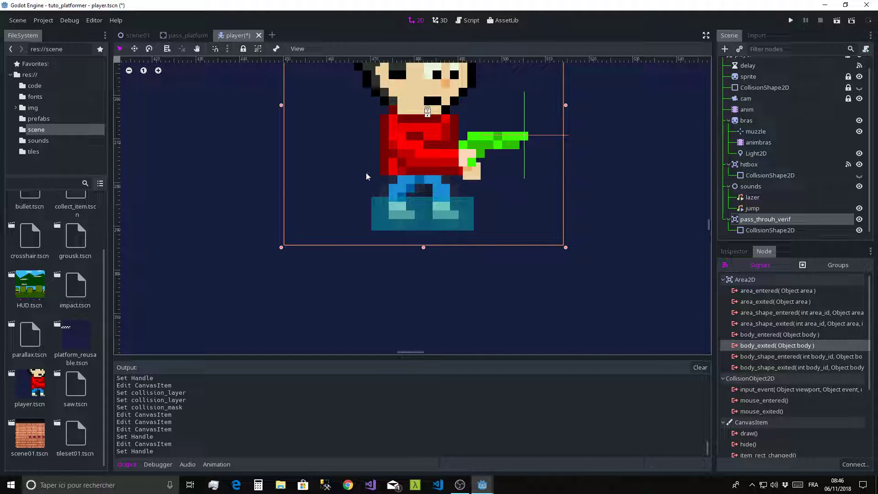
click(732, 252)
click(837, 392)
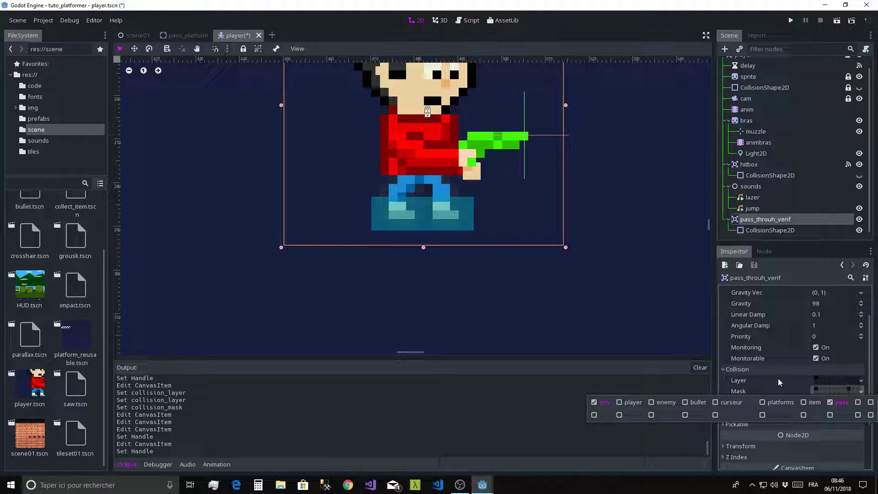
click(747, 226)
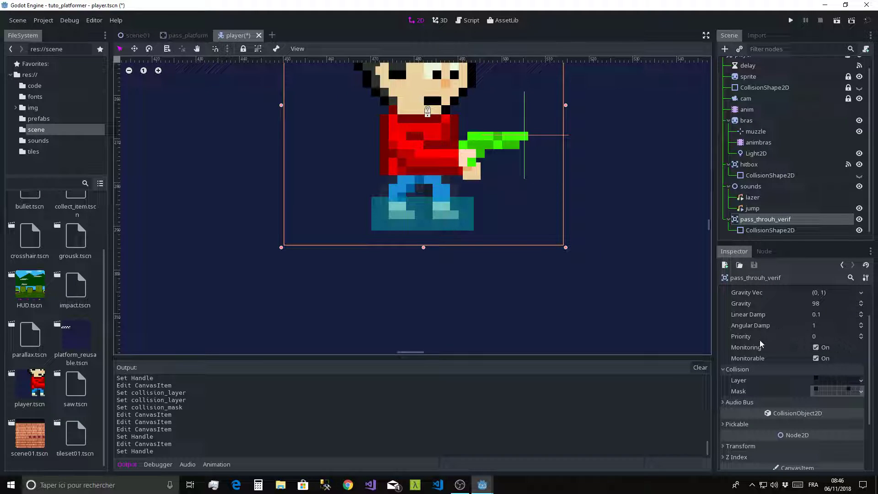
Step: Inspect the player's main collision shape and the pass_throuh_verif collision shape
scroll(764, 87, up, 1)
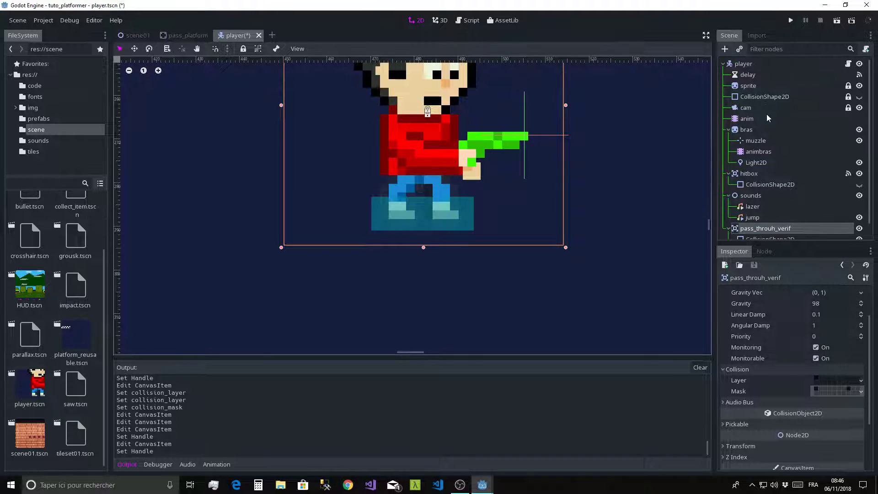
click(766, 100)
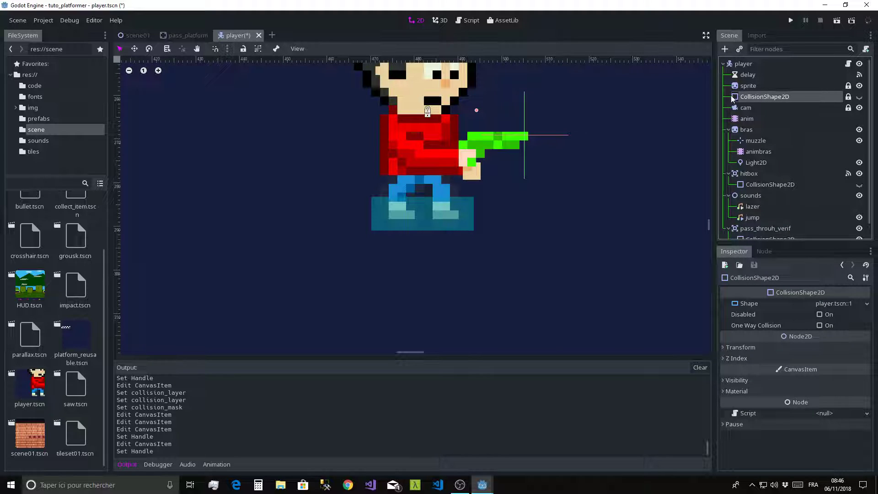
scroll(767, 209, down, 1)
click(770, 227)
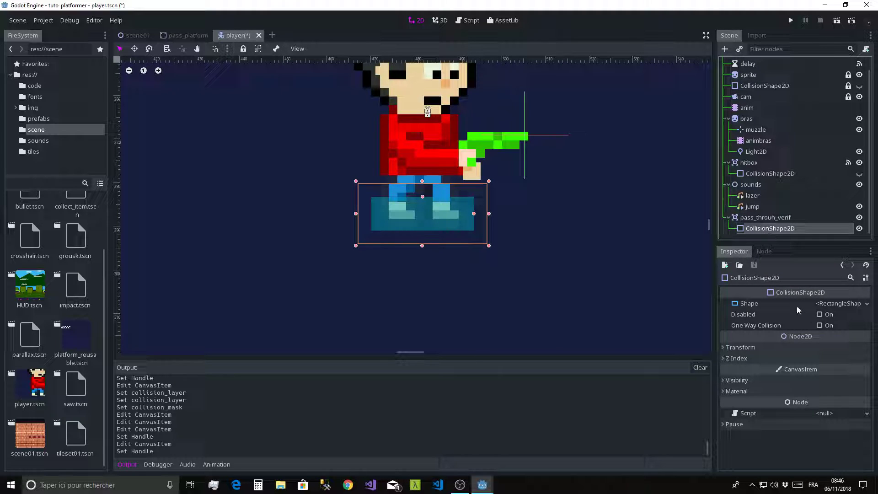
Step: Choose the pass_throuh_verif area's body_exited signal and begin connecting it
click(764, 251)
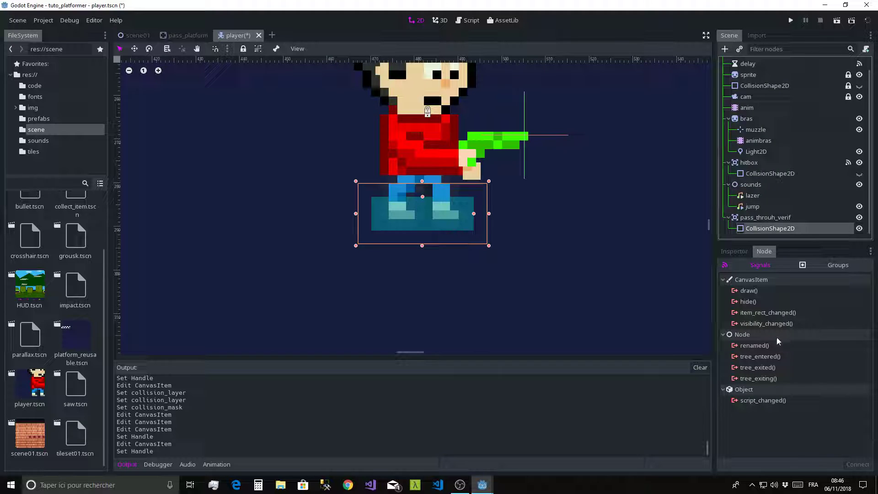
click(750, 218)
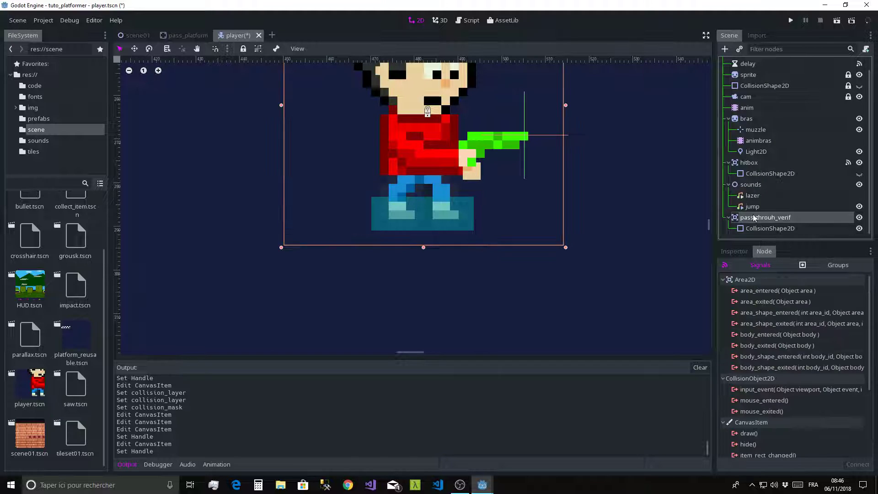
click(765, 346)
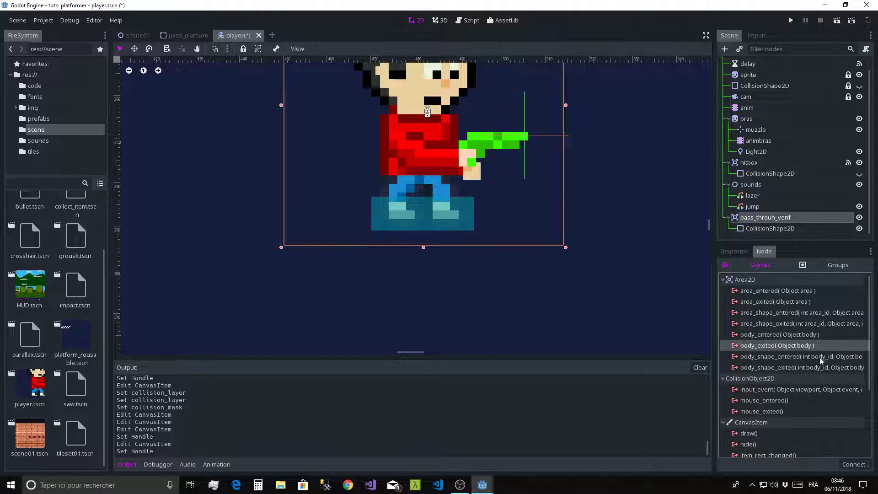
click(851, 465)
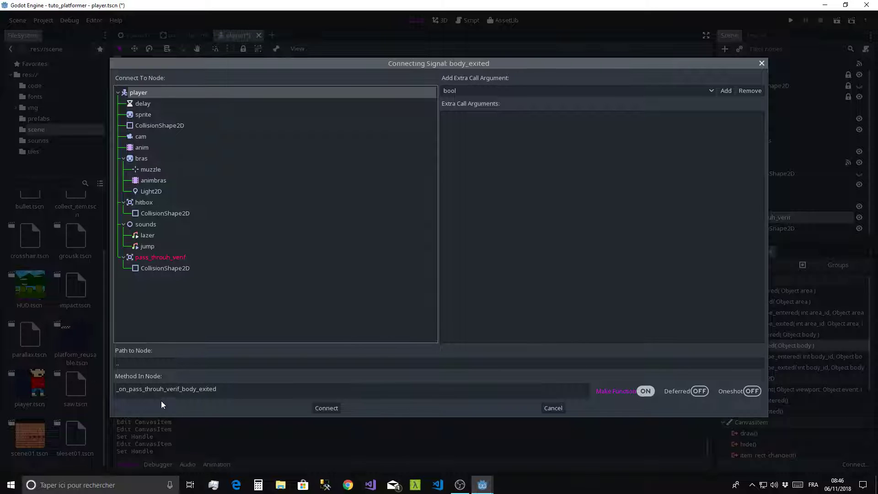
Step: Connect body_exited to the player with the method _on_pass_throuh_verif_body_exited
click(324, 407)
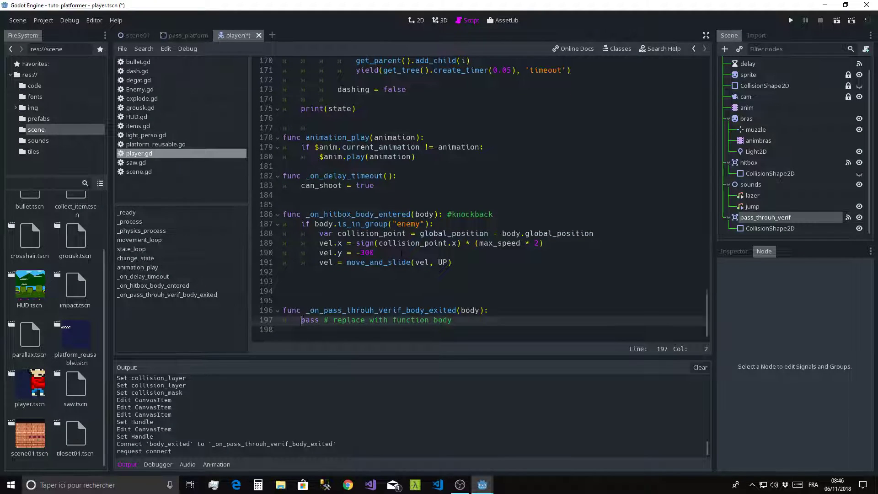
Step: Delete the yield timer line and cut set_collision_mask_bit(7, true) from the down-plus-jump branch
scroll(401, 253, up, 5)
scroll(706, 280, up, 4)
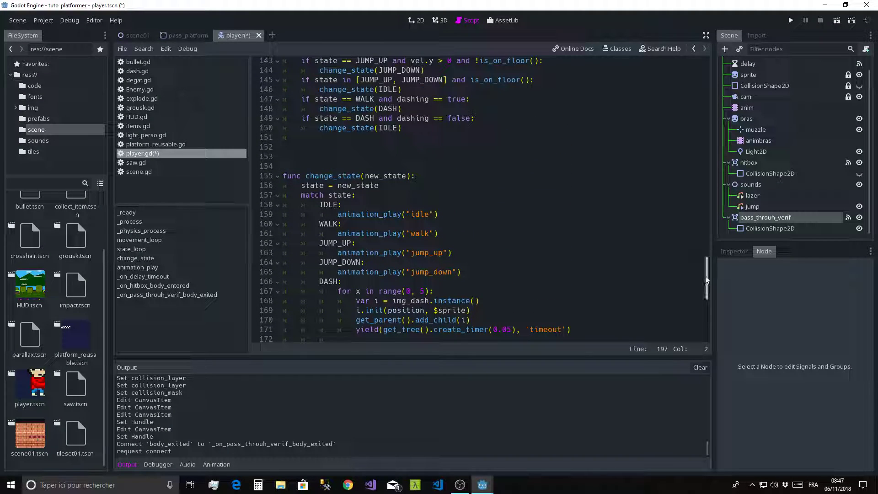
drag(706, 280, 703, 193)
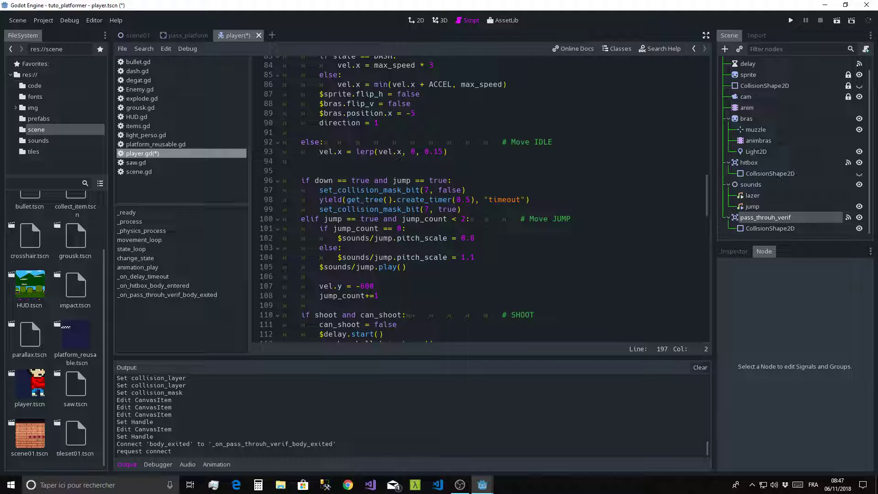
drag(539, 200, 246, 200)
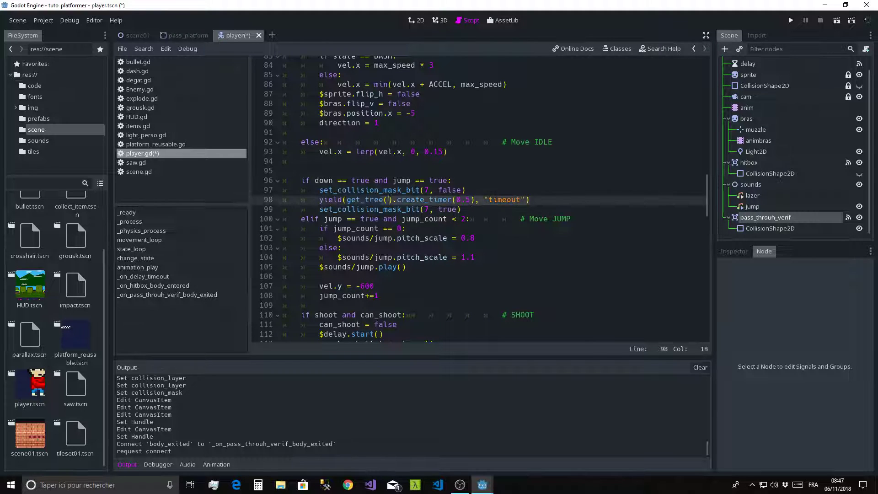
key(BackSpace)
key(Down)
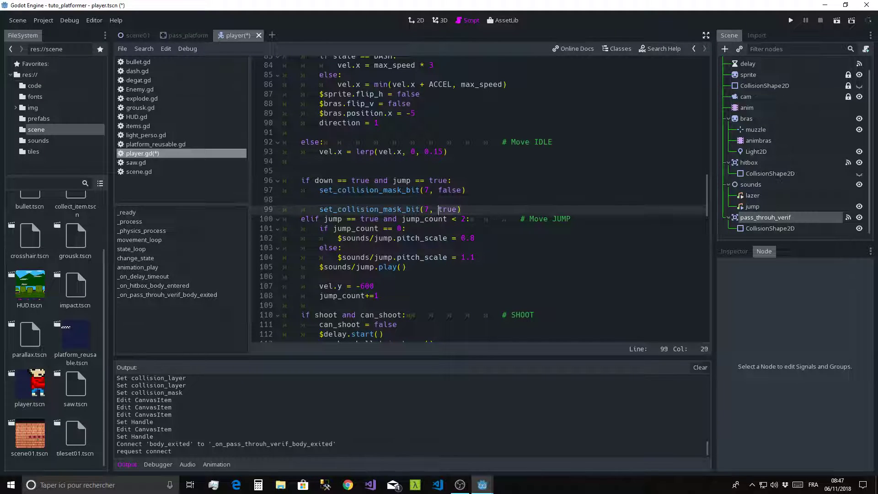
click(319, 209)
key(shift+End)
key(Delete)
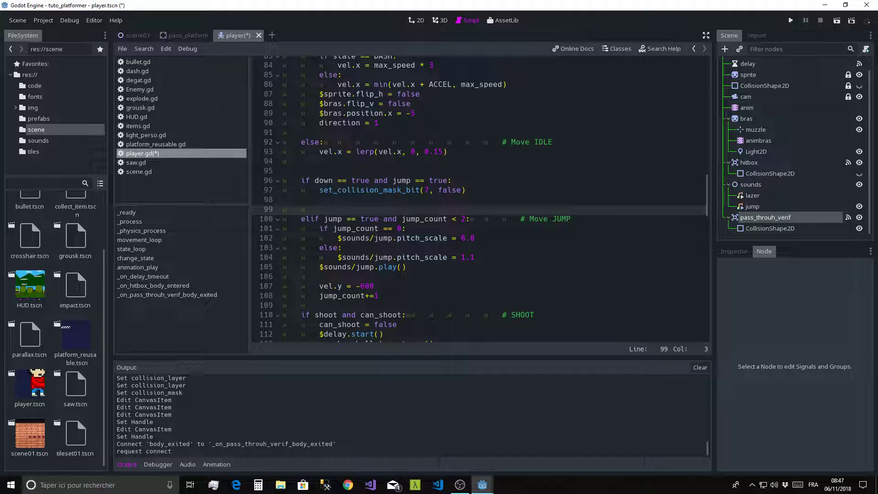
Step: Paste set_collision_mask_bit(7, true) over pass in the new handler, remove blank lines, and run
drag(706, 190, 723, 344)
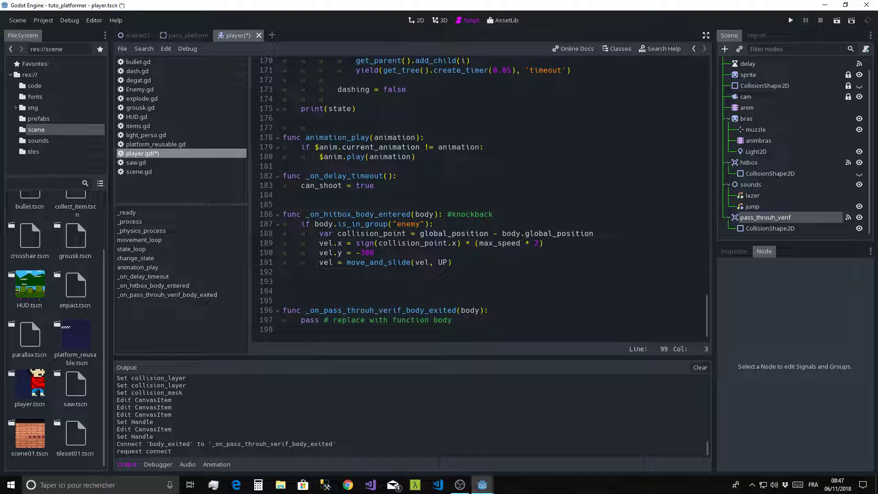
click(489, 323)
key(shift+Home)
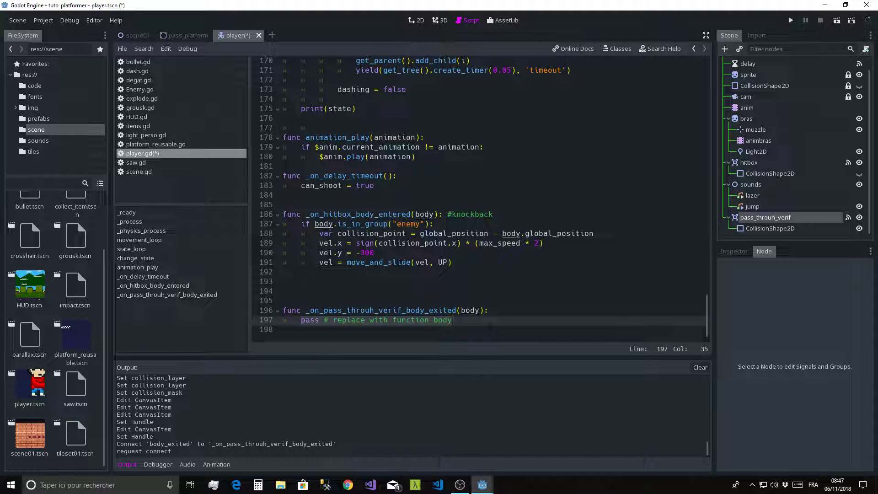
text(set_collision_mask_bit(7, true))
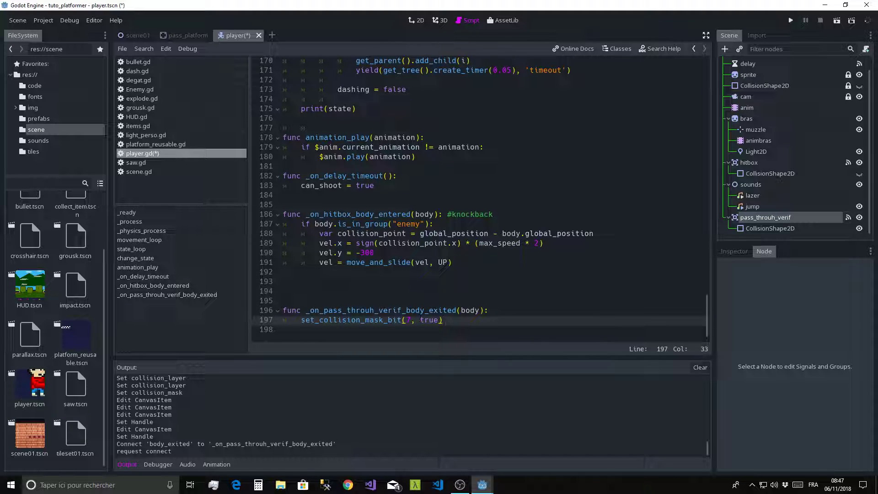
click(282, 280)
key(Delete)
key(Delete)
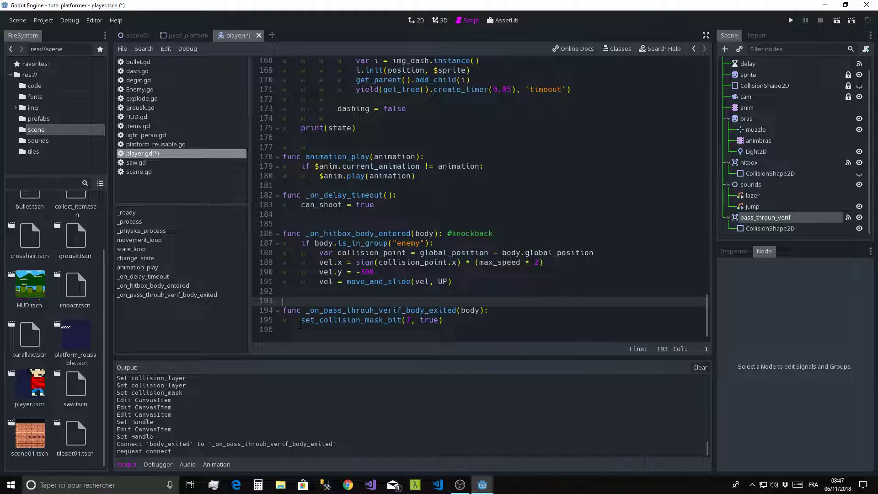
click(790, 20)
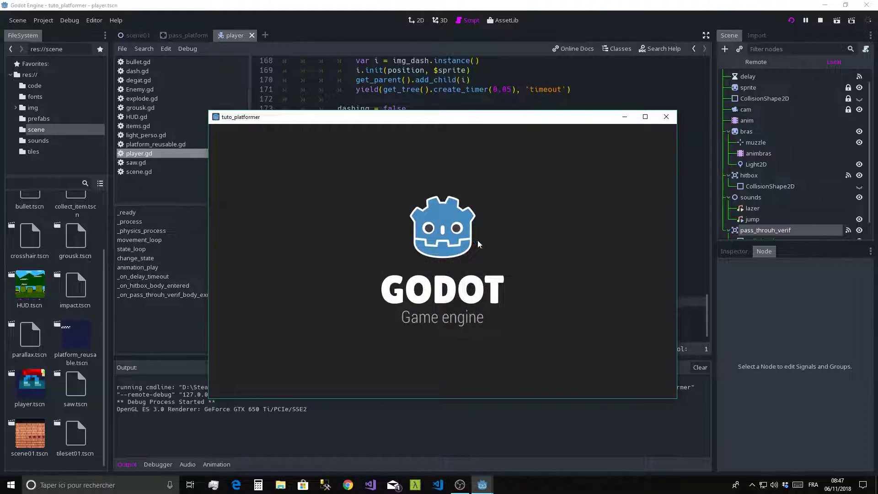
Step: Run right, jump onto the platforms, drop through the blue platform with down+jump, and jump back
key(Right)
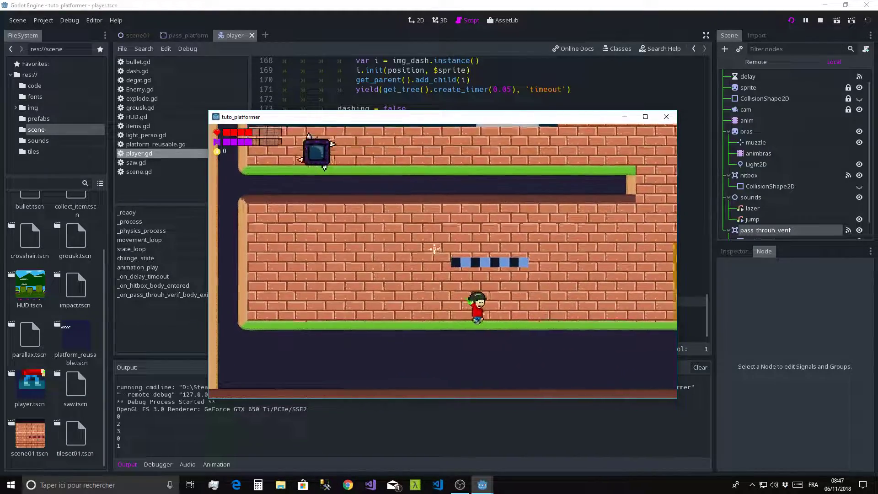
key(space)
key(Down)
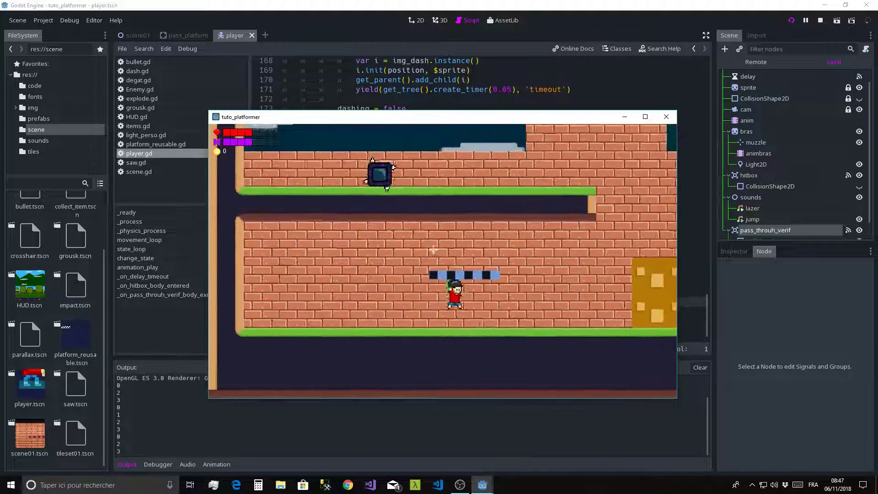
key(space)
key(Down)
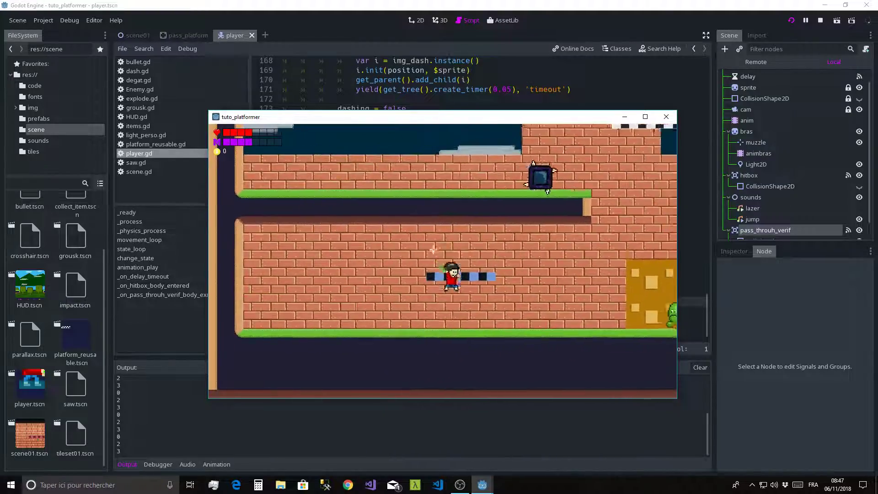
key(space)
Step: Move along the blue platform, shoot the enemy, and drop through the platform again twice
key(Right)
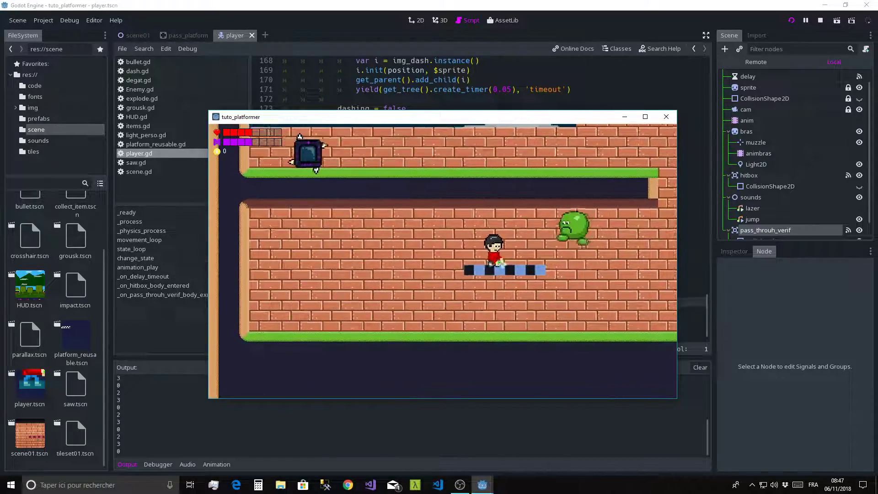
key(Left)
key(space)
key(Right)
click(589, 249)
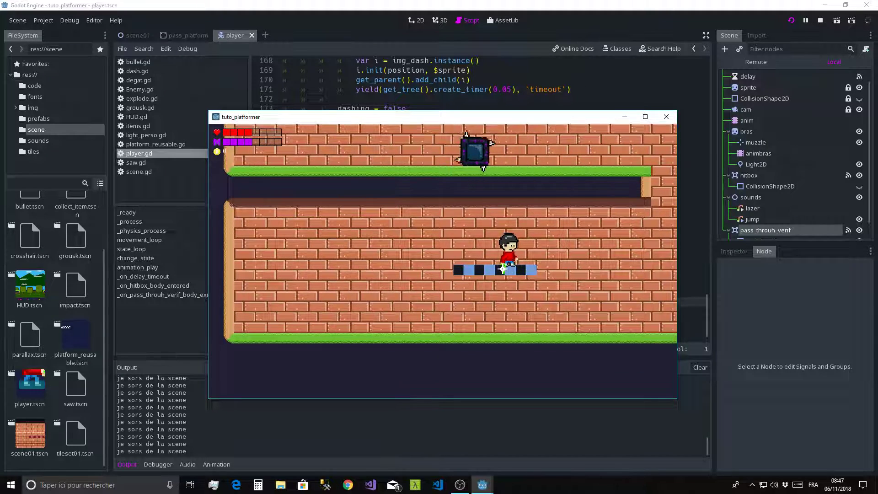
key(Down)
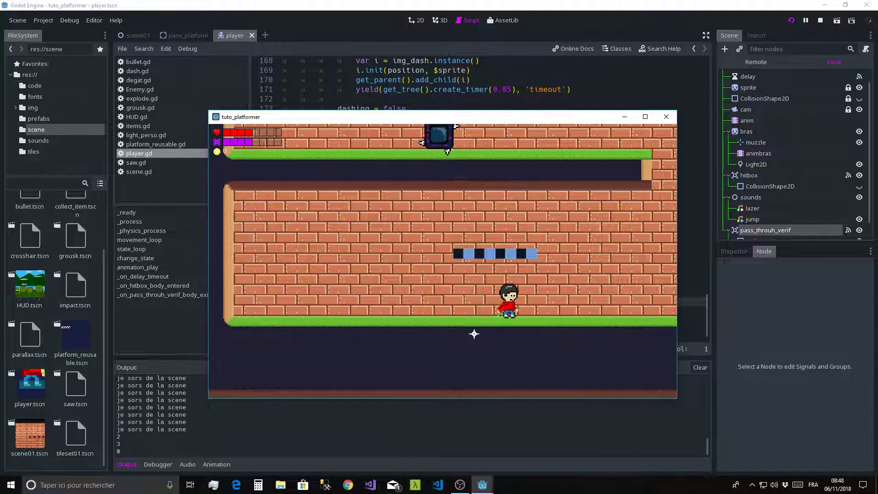
key(space)
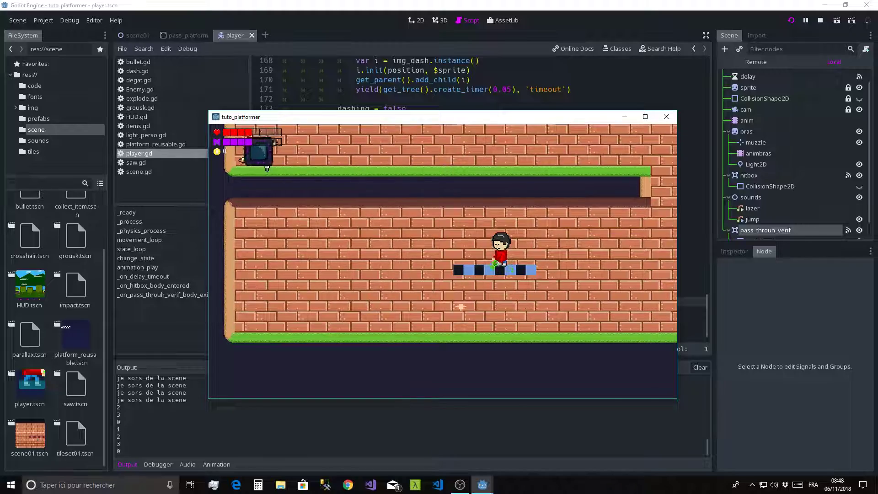
key(Down)
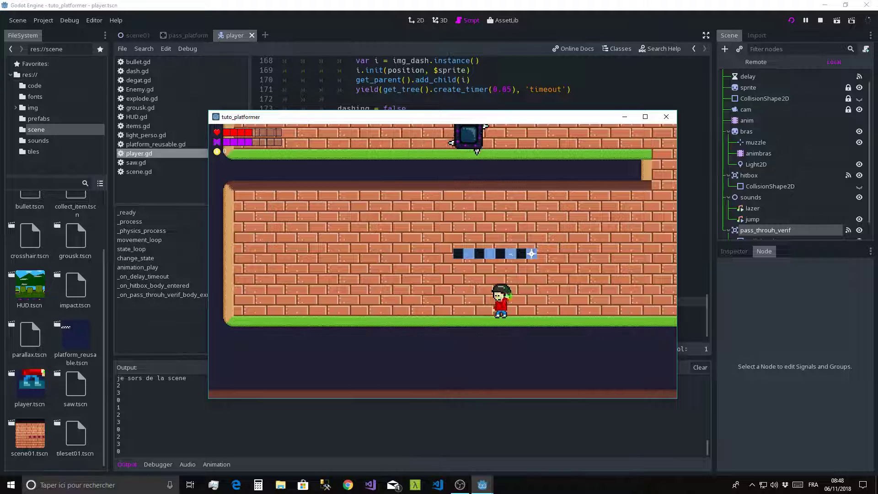
Step: Stop the running game and switch to the pass_platform scene
click(666, 117)
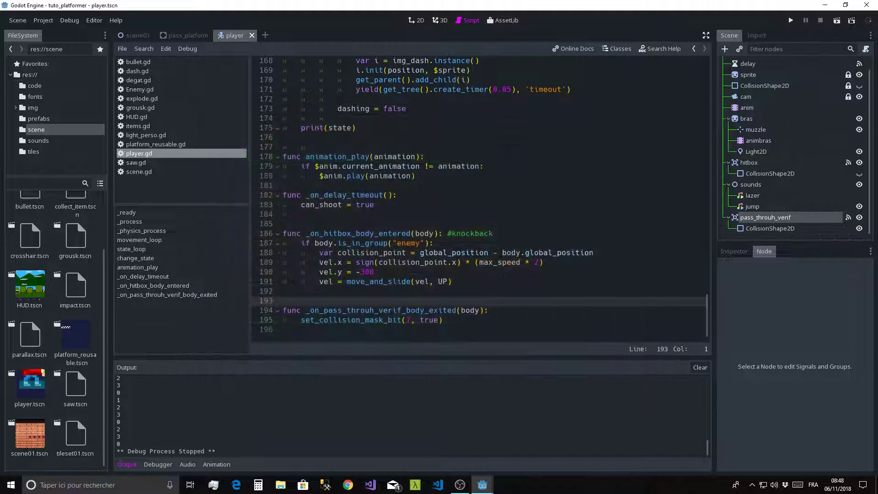
scroll(363, 136, up, 1)
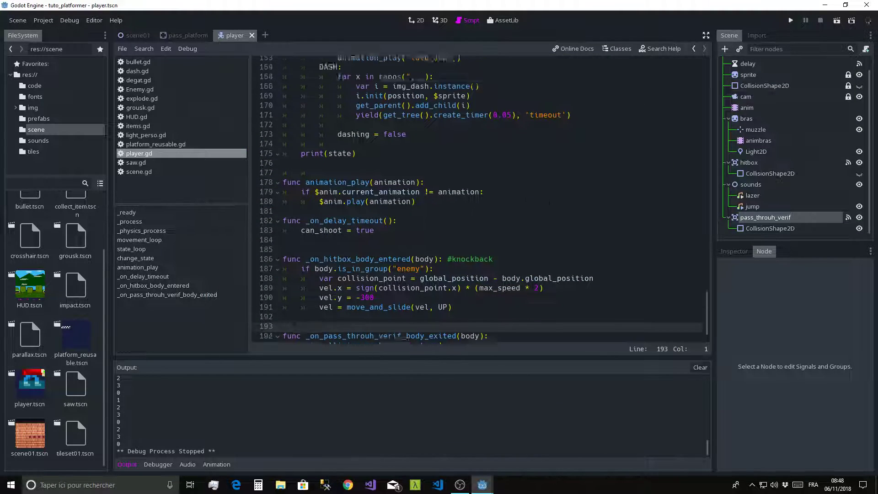
scroll(364, 136, up, 3)
scroll(363, 136, up, 4)
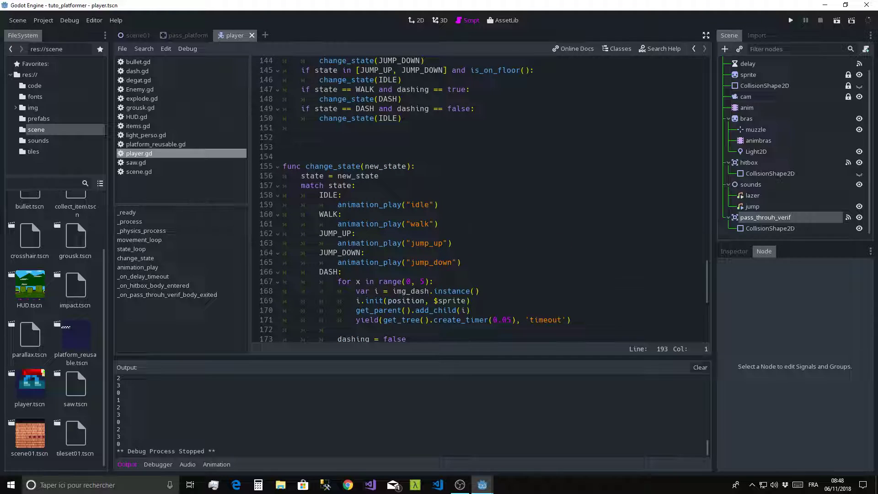
click(183, 36)
Step: Create a new empty scene and show it in the 2D workspace
scroll(411, 197, down, 4)
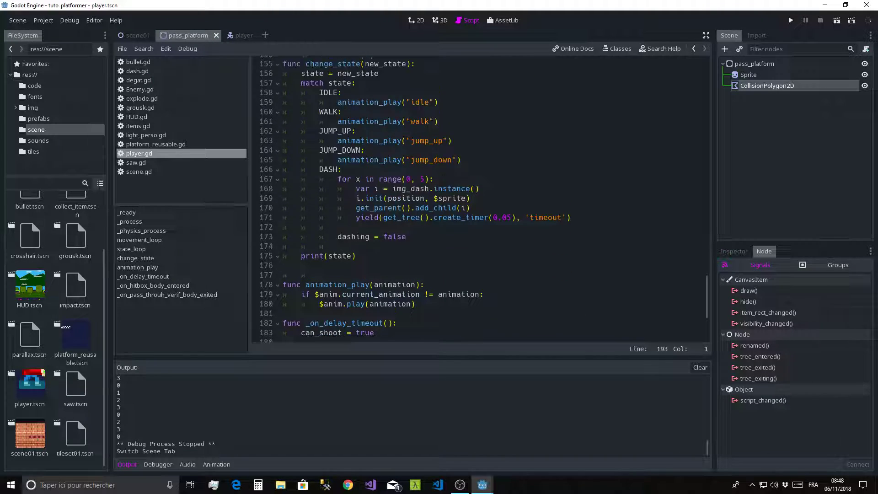
scroll(269, 120, up, 5)
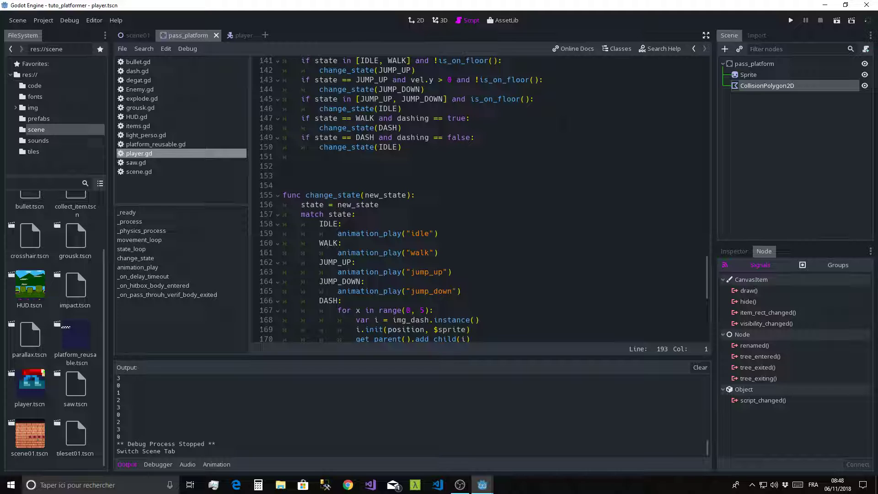
click(264, 35)
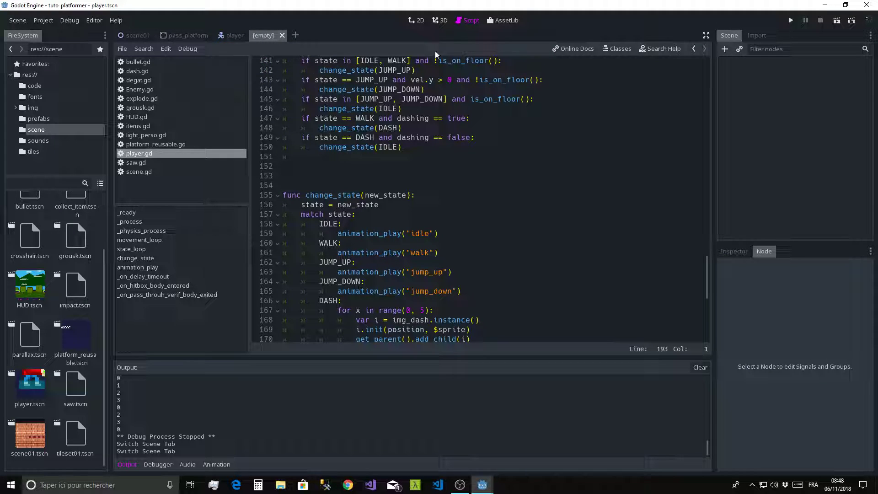
click(413, 20)
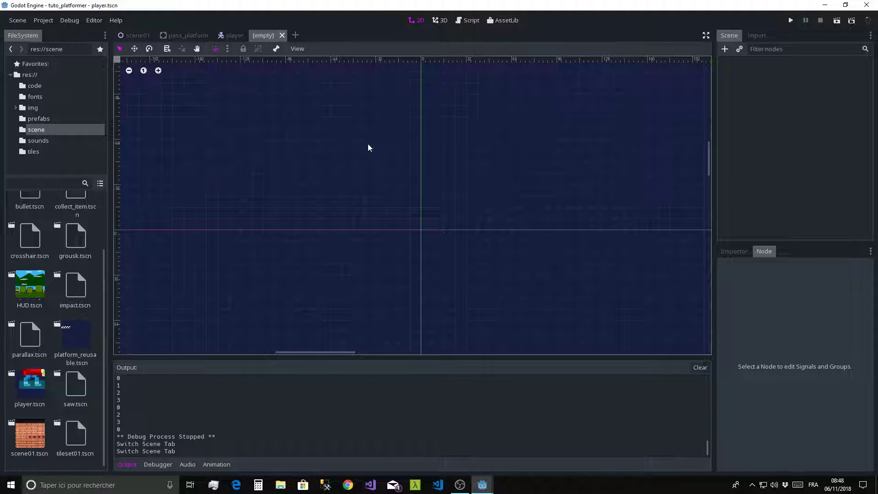
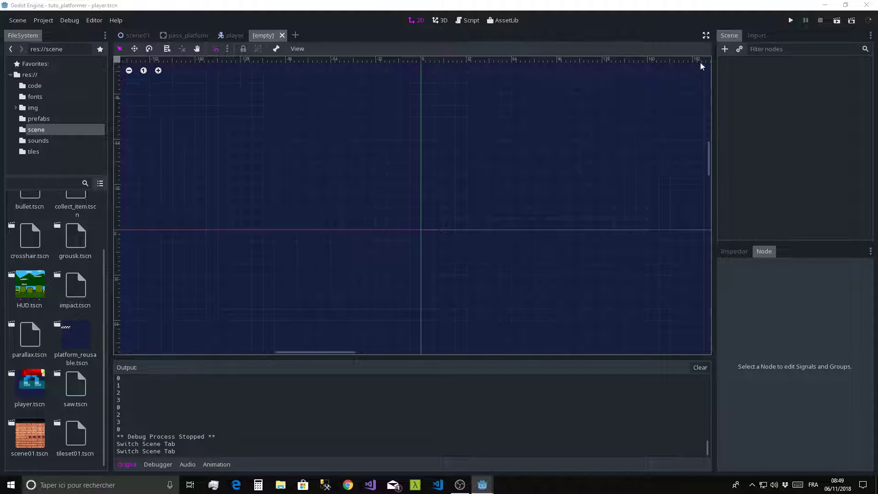
Step: Create a Node2D as the root of the new scene
click(725, 49)
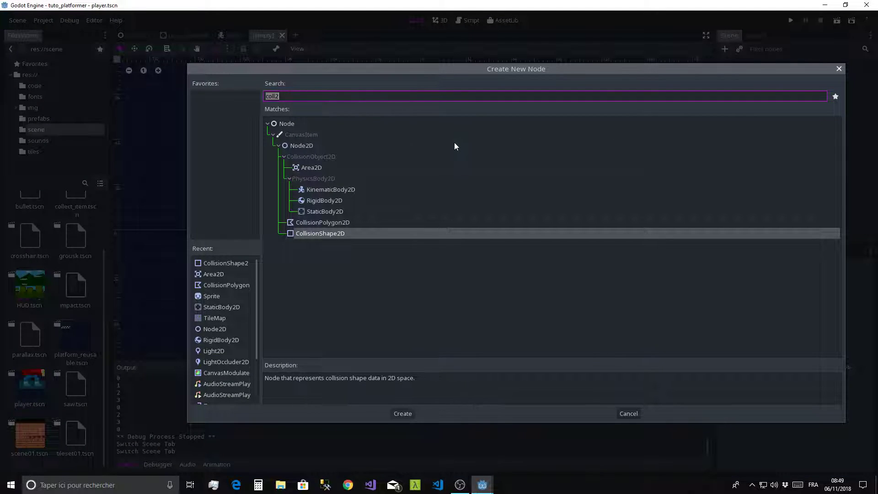
text(node)
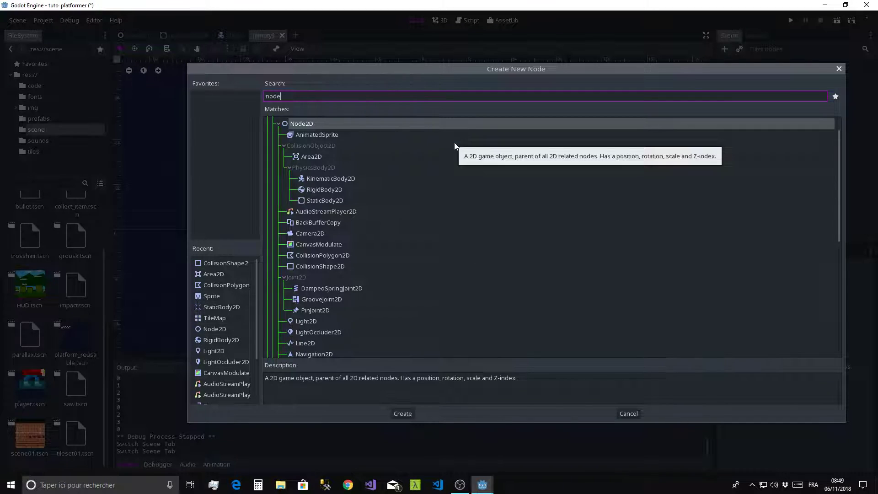
key(Return)
Step: Add a StaticBody2D as a child of the Node2D root
click(725, 49)
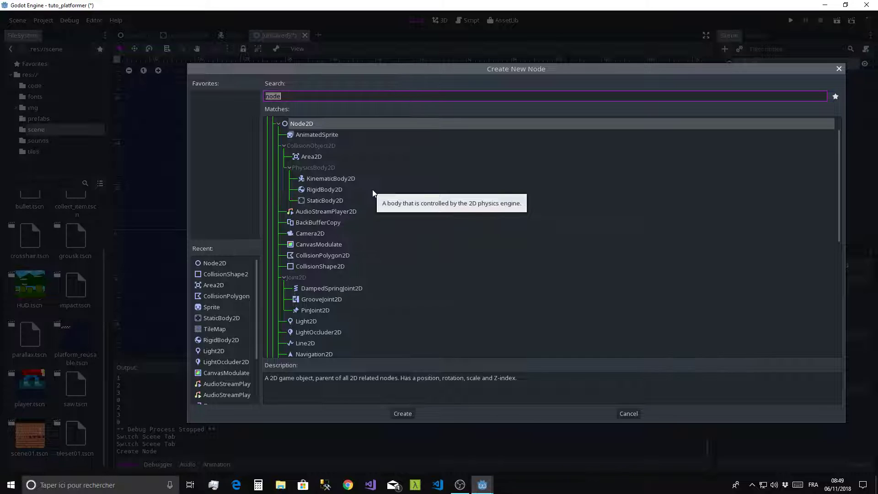
click(319, 201)
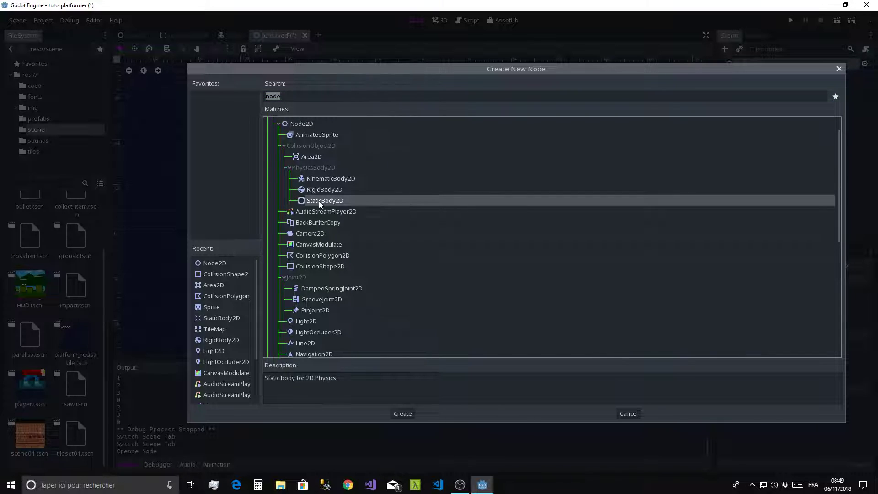
double_click(319, 202)
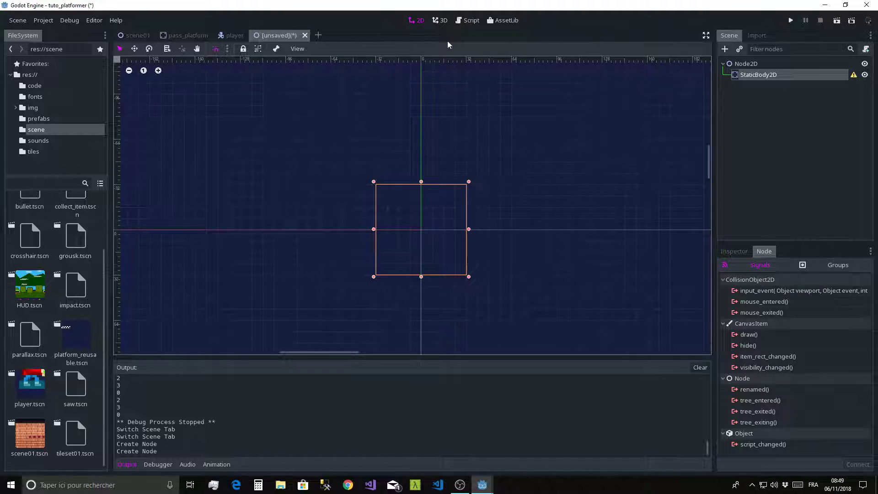
Step: Delete the StaticBody2D and add a Sprite under Node2D instead
click(758, 75)
key(Delete)
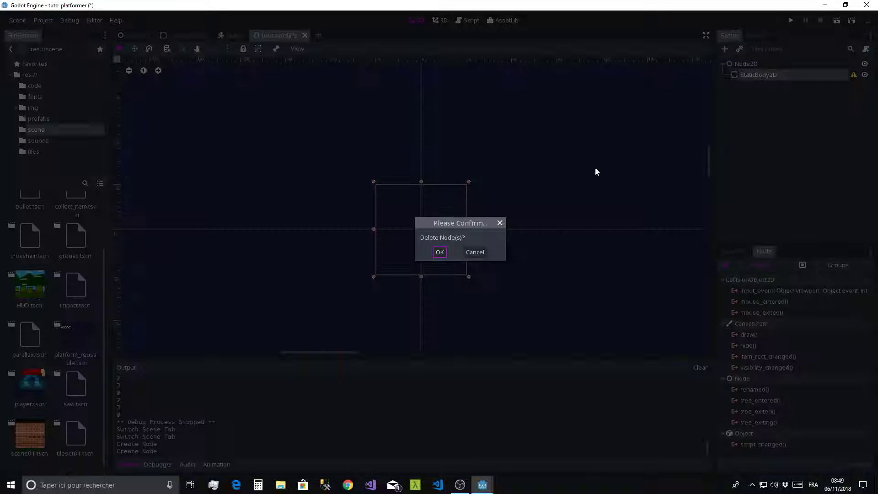
click(440, 252)
click(724, 49)
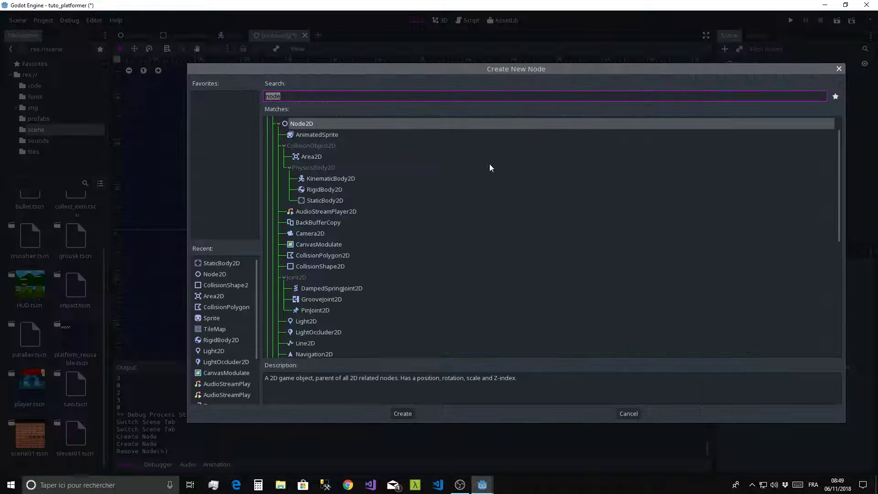
text(sprite)
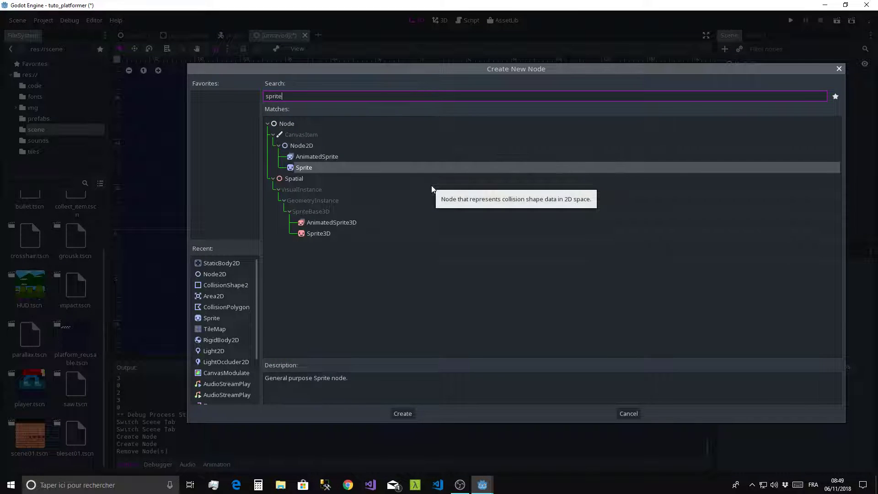
key(Return)
Step: Add a StaticBody2D as a child of the Sprite
click(726, 48)
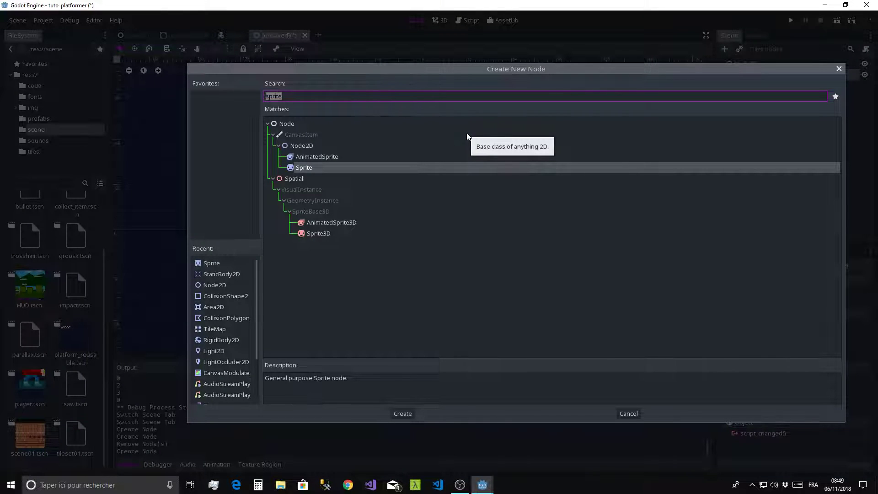
text(st)
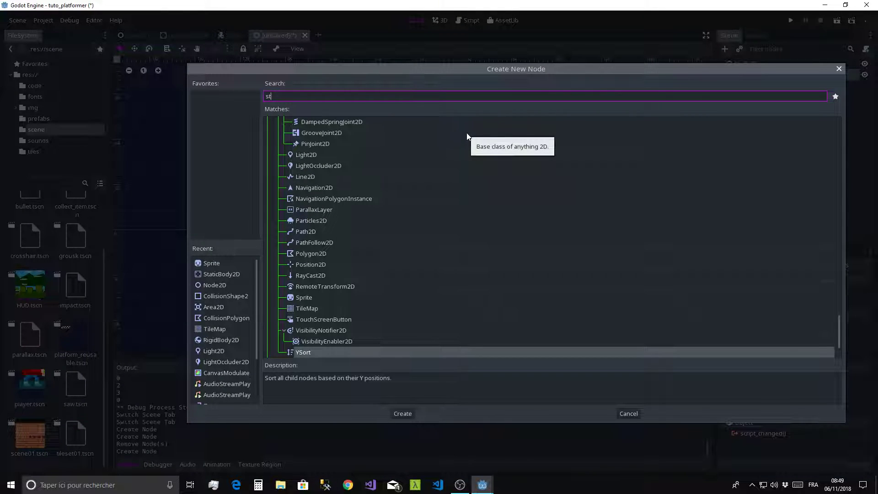
text(atic)
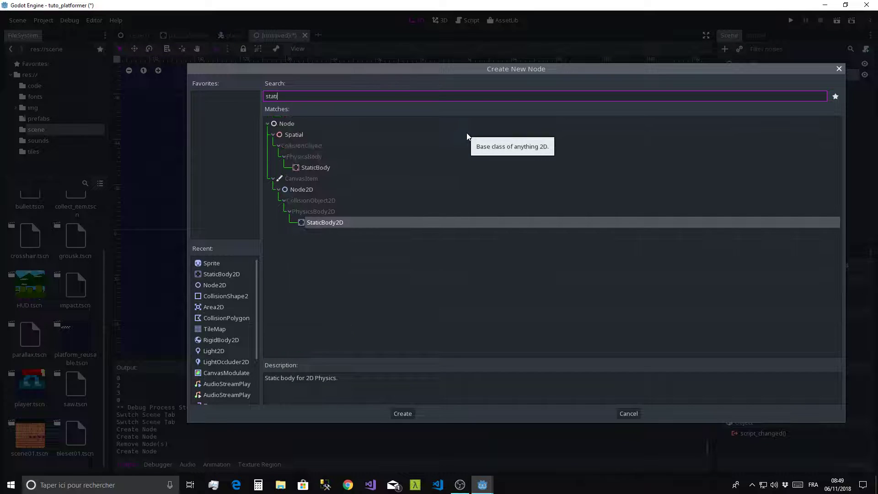
double_click(330, 223)
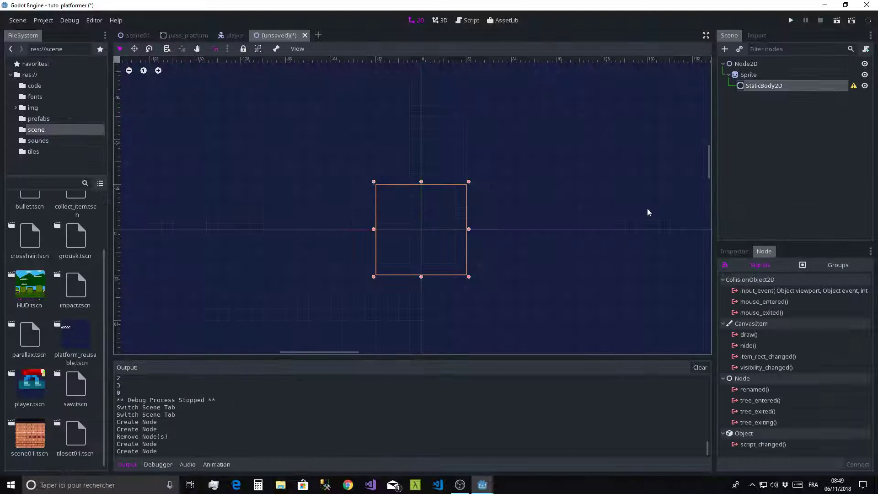
click(741, 74)
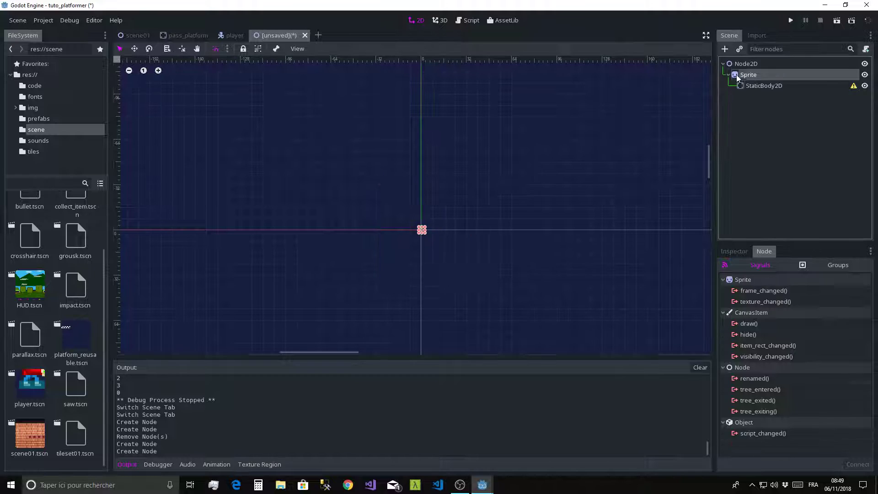
click(739, 65)
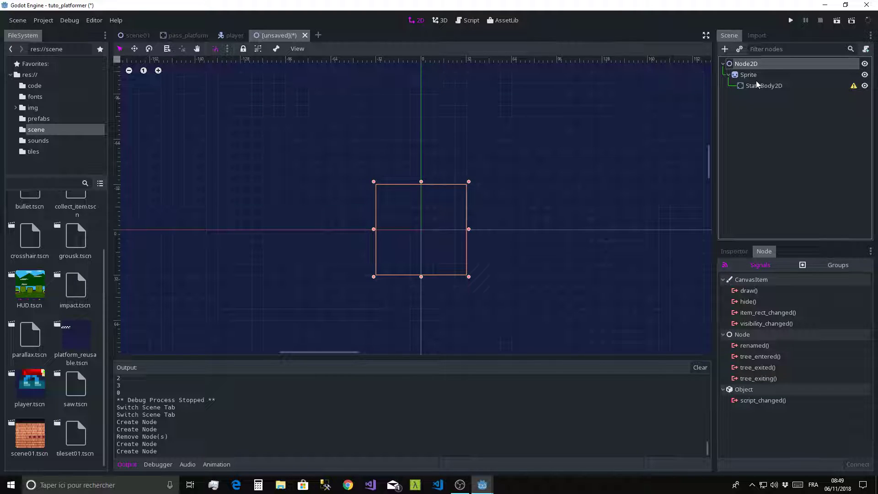
click(748, 76)
click(746, 86)
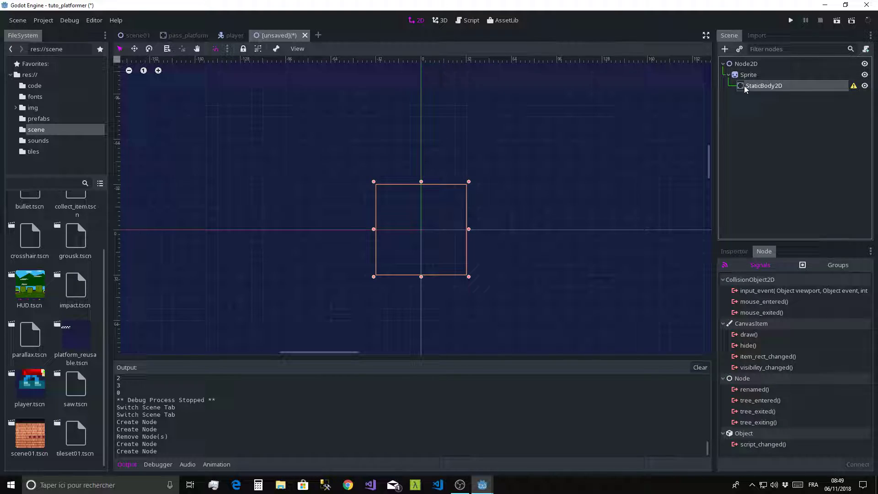
Step: Add a CollisionPolygon2D under the StaticBody2D
click(724, 49)
text(col)
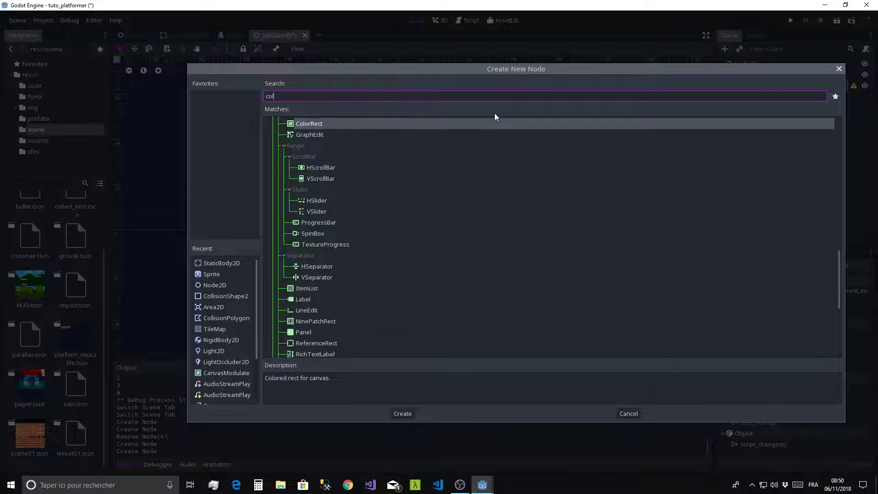
key(BackSpace)
key(BackSpace)
key(BackSpace)
text(poi)
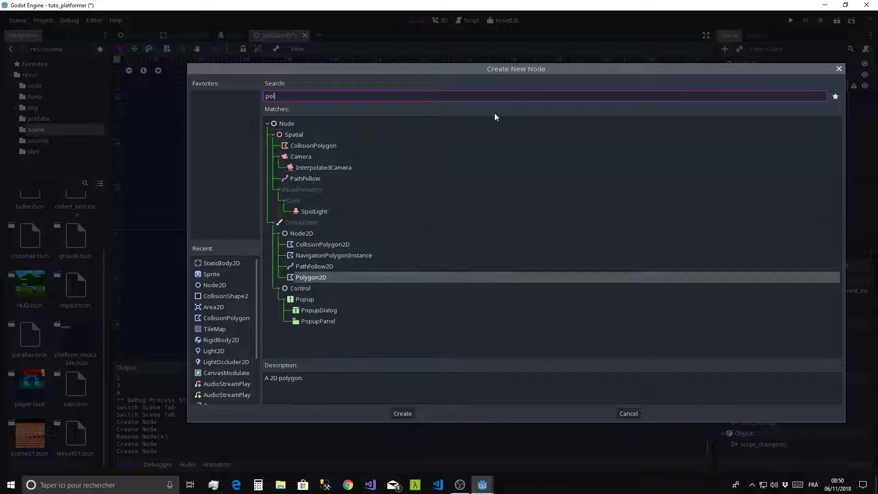
text(y)
double_click(341, 178)
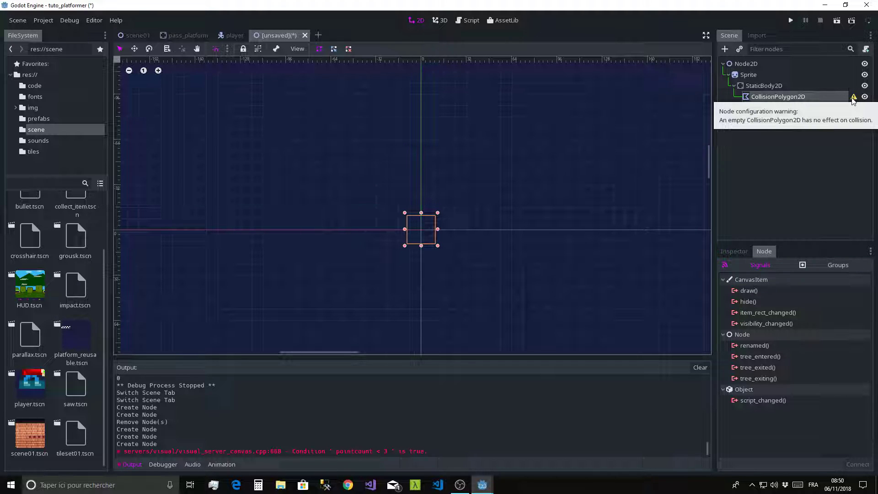
Step: Assign prefabs/img/deco.png as the Sprite's texture
scroll(59, 287, up, 3)
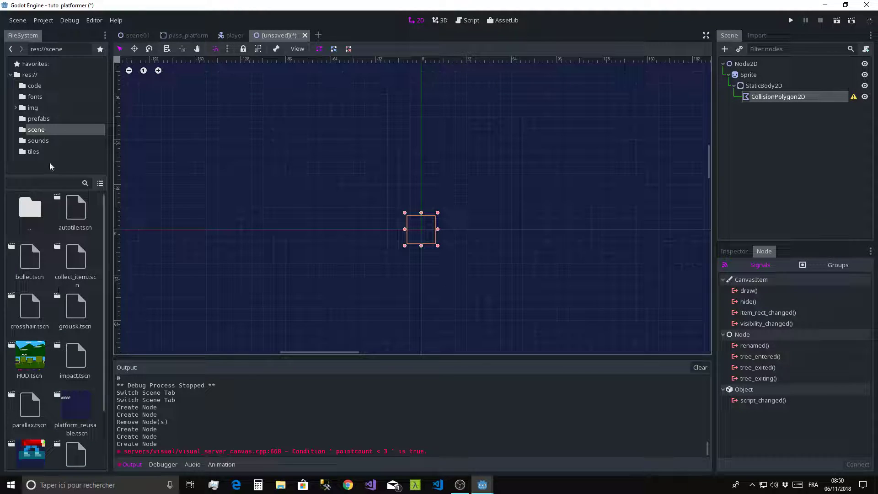
scroll(45, 312, down, 1)
scroll(37, 253, up, 1)
click(34, 119)
click(32, 109)
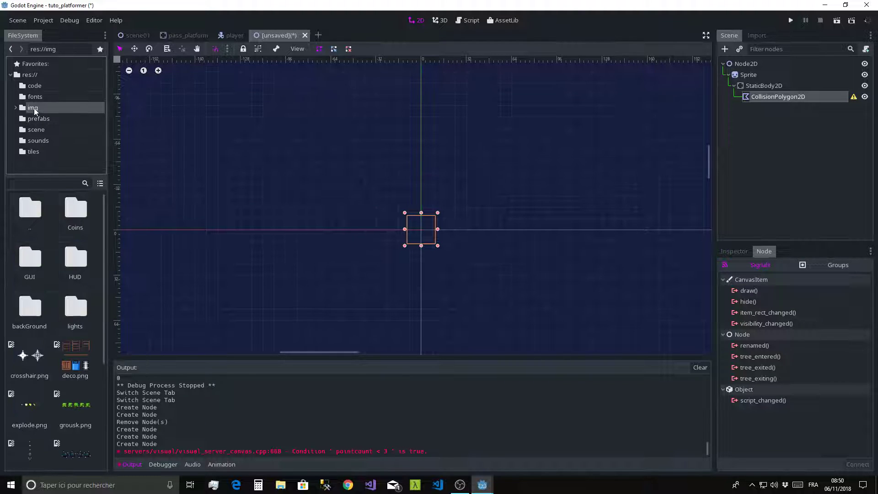
click(72, 350)
click(756, 76)
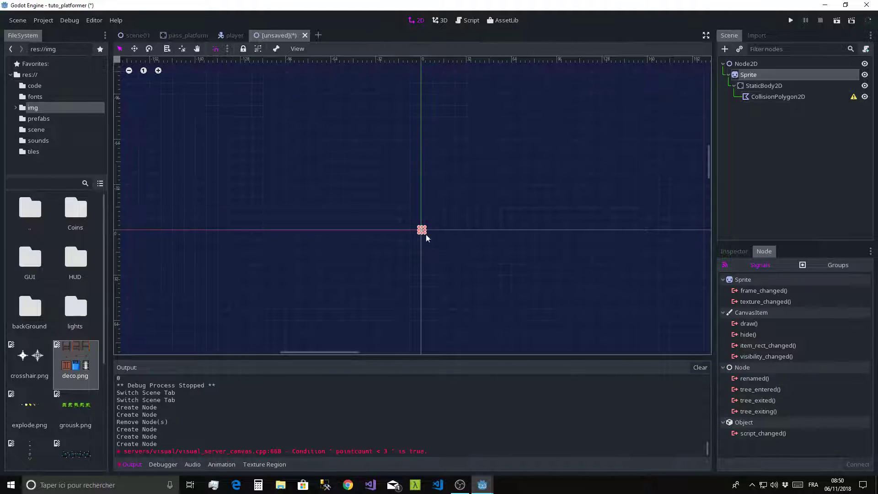
drag(80, 365, 69, 340)
click(731, 251)
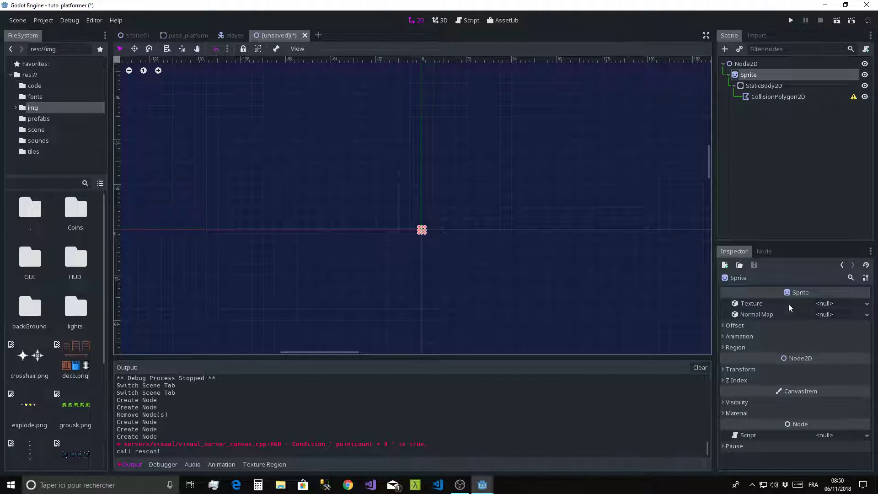
drag(75, 362, 829, 305)
Step: Split the Sprite's sheet into 3 Vframes and 3 Hframes
scroll(504, 234, down, 1)
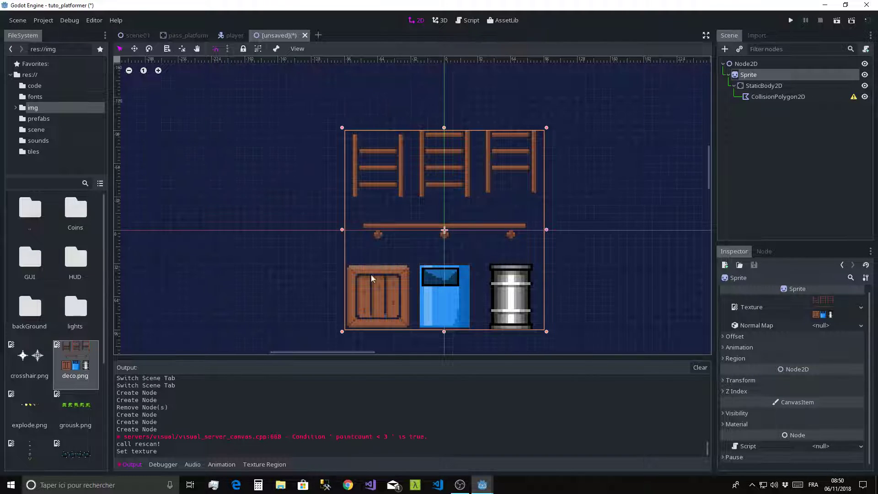
scroll(431, 203, up, 2)
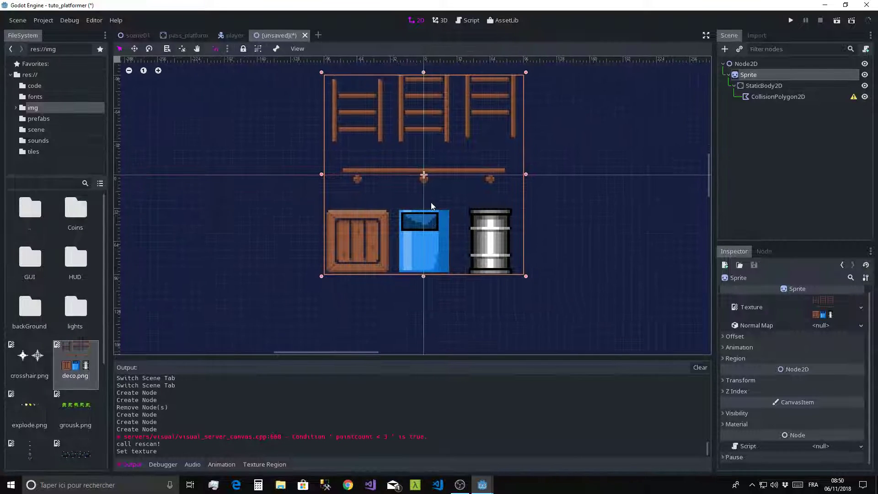
scroll(429, 209, up, 2)
scroll(429, 204, down, 1)
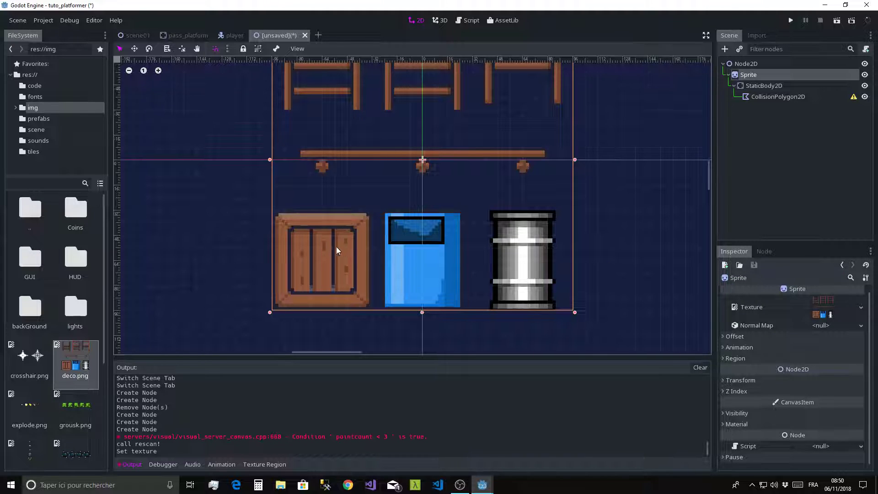
scroll(800, 312, up, 1)
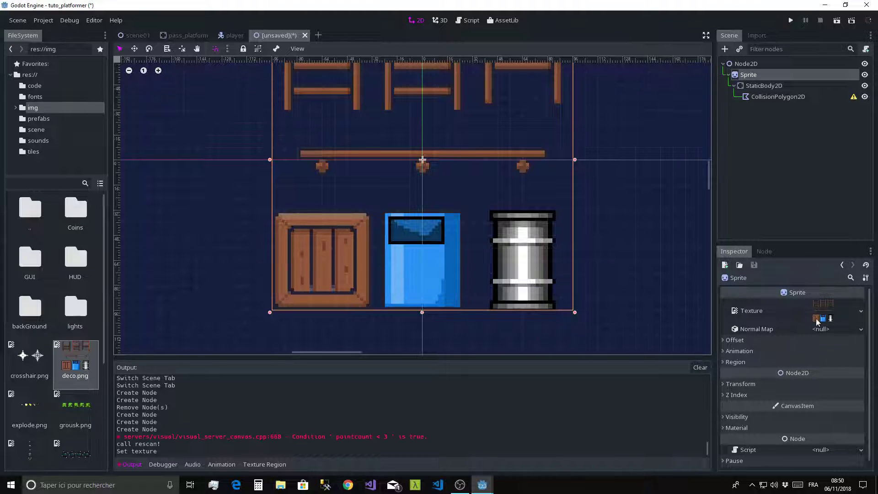
click(723, 351)
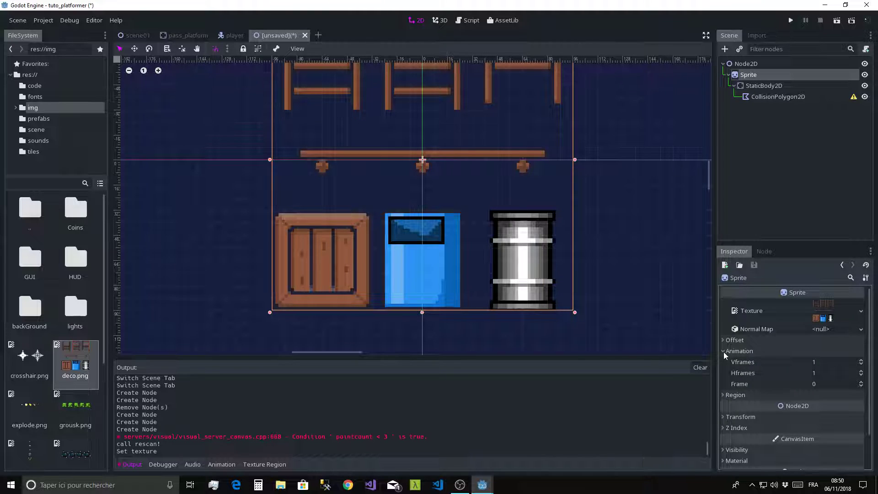
click(862, 361)
click(861, 361)
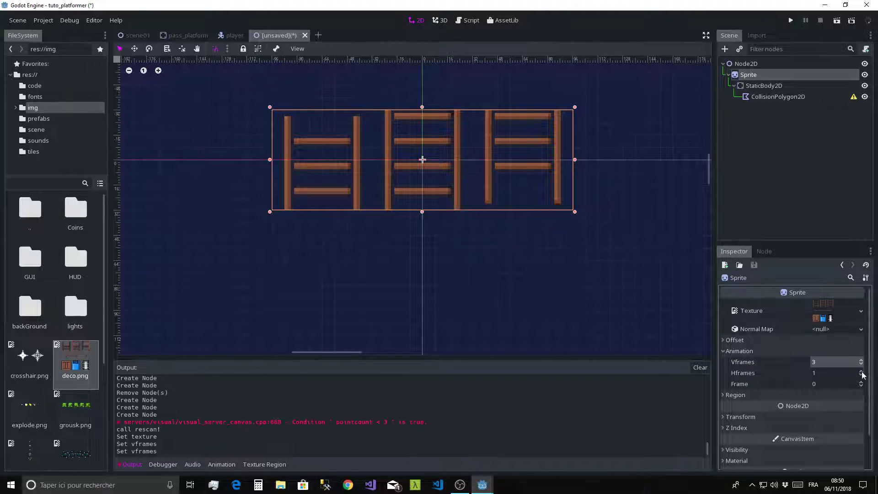
click(861, 372)
click(862, 372)
Step: Step the Sprite's frame up to 6 to show the wooden crate
click(861, 382)
click(861, 382)
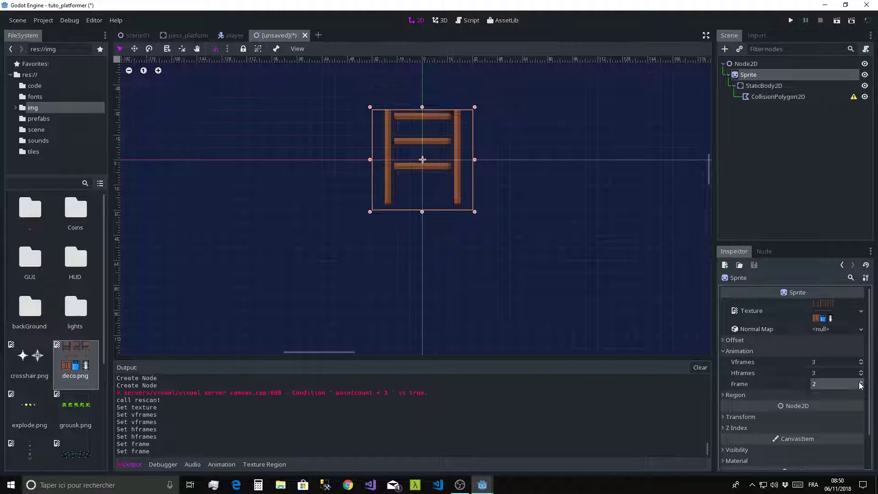
click(861, 382)
click(861, 382)
click(861, 381)
click(861, 382)
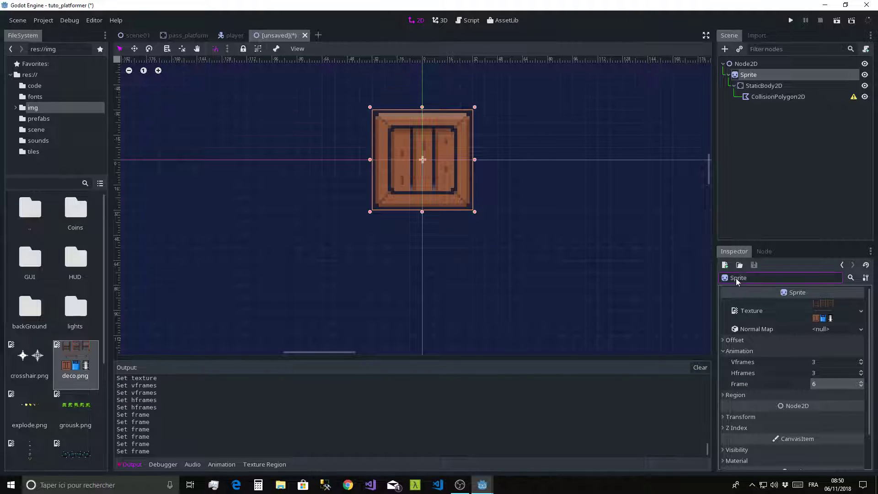
click(752, 97)
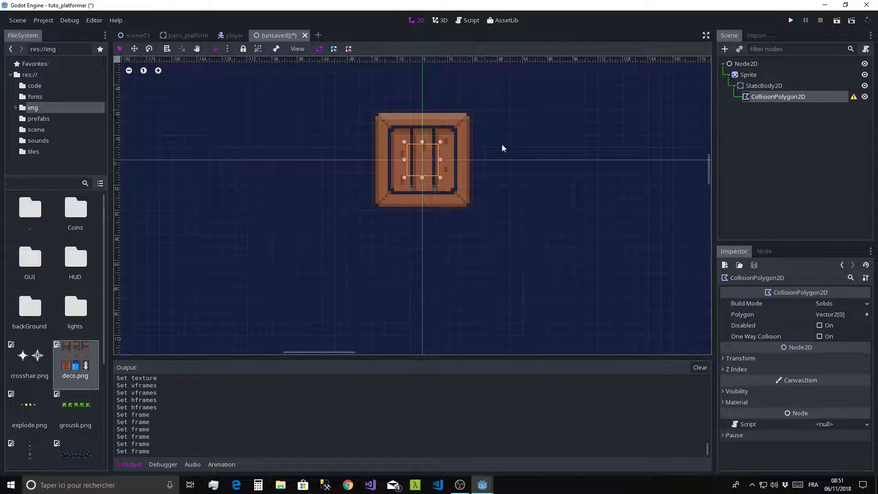
Step: Draw a collision polygon around the crate
middle_drag(501, 147, 598, 219)
scroll(539, 221, up, 1)
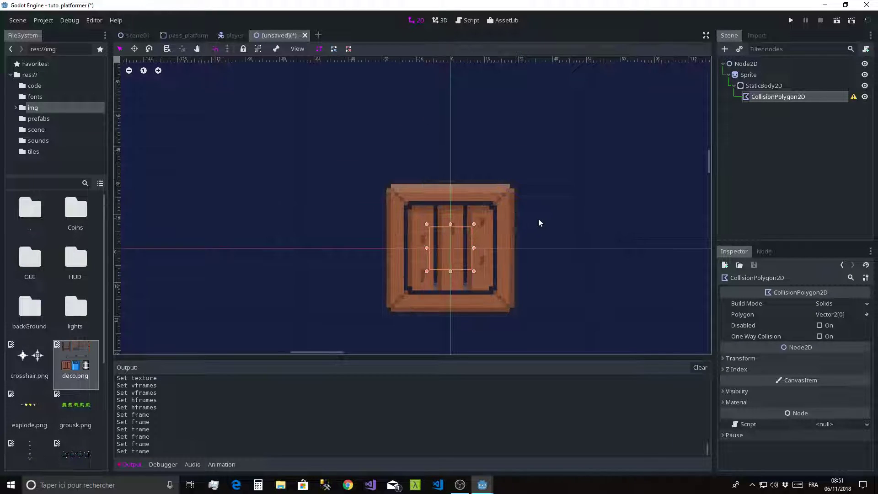
click(130, 464)
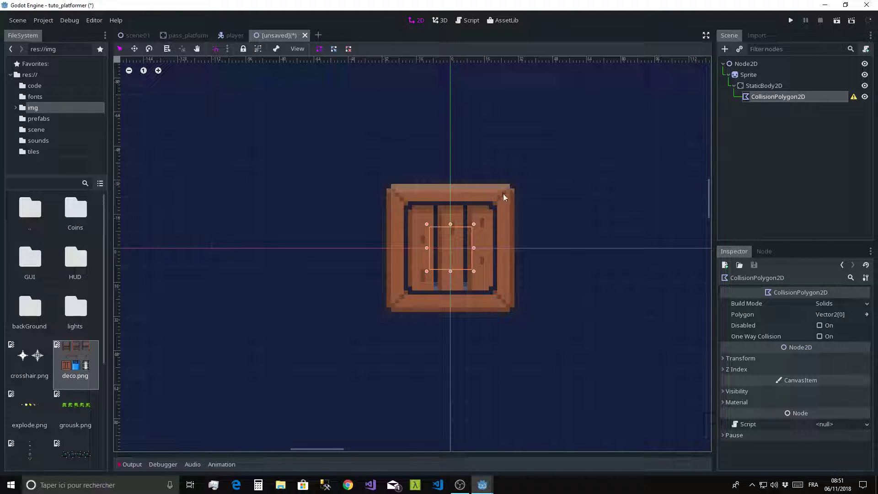
click(518, 180)
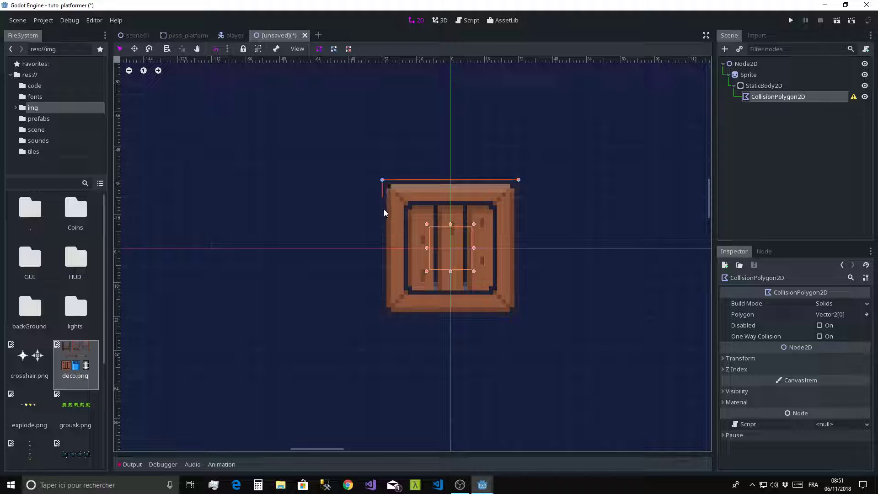
click(382, 316)
click(519, 180)
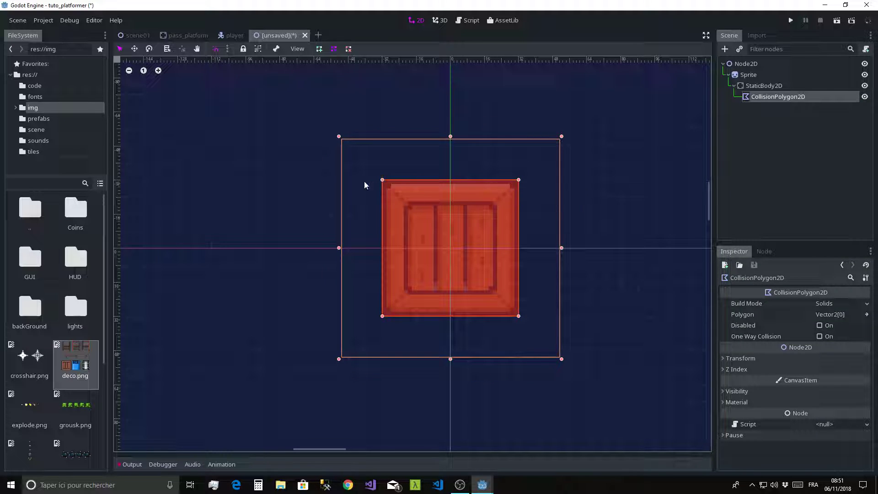
Step: Raise the polygon's bottom vertices so it covers only the crate's top strip
scroll(438, 221, up, 2)
scroll(432, 215, up, 1)
scroll(454, 196, up, 1)
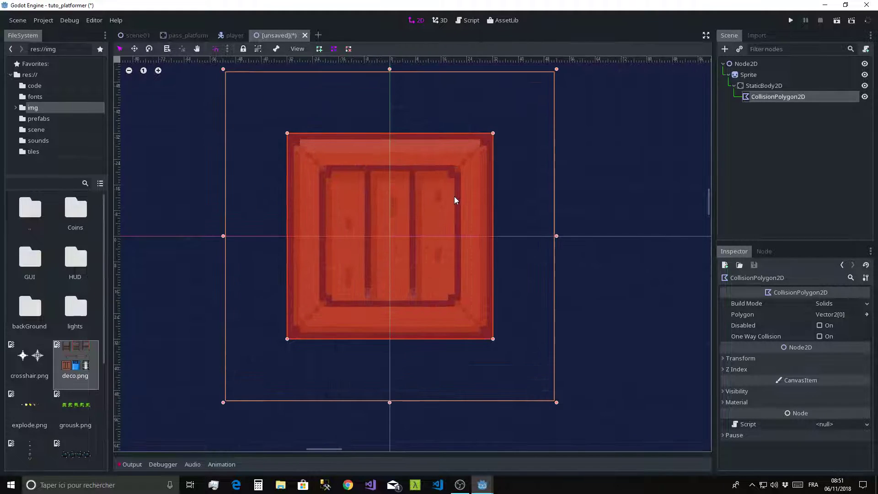
scroll(506, 195, left, 1)
scroll(464, 151, left, 2)
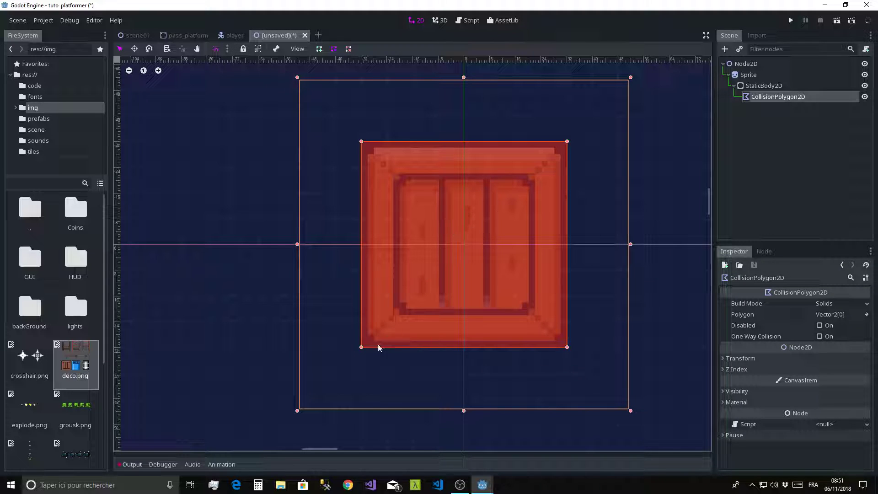
mouse_move(362, 348)
mouse_down()
mouse_move(364, 204)
mouse_move(363, 220)
mouse_up()
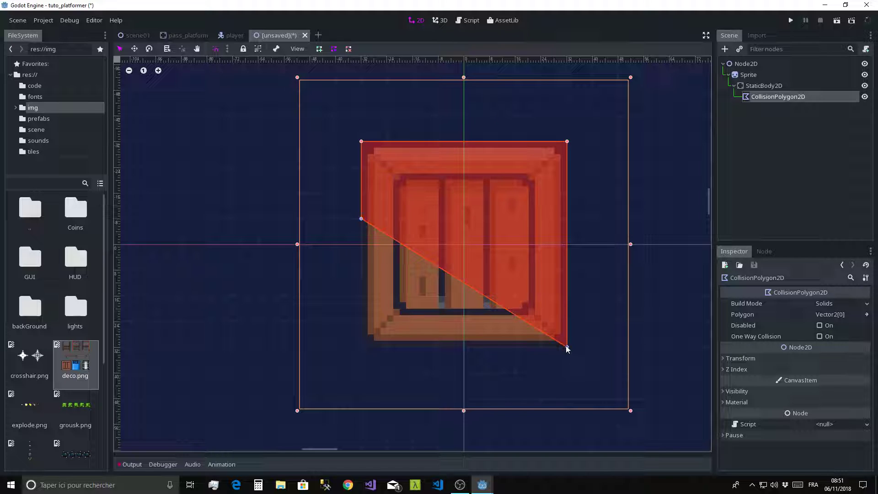
drag(567, 348, 566, 219)
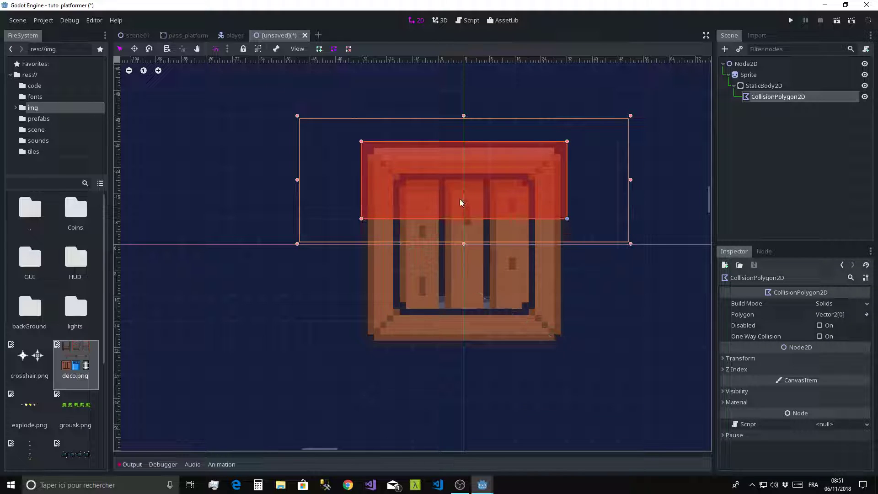
scroll(478, 244, up, 4)
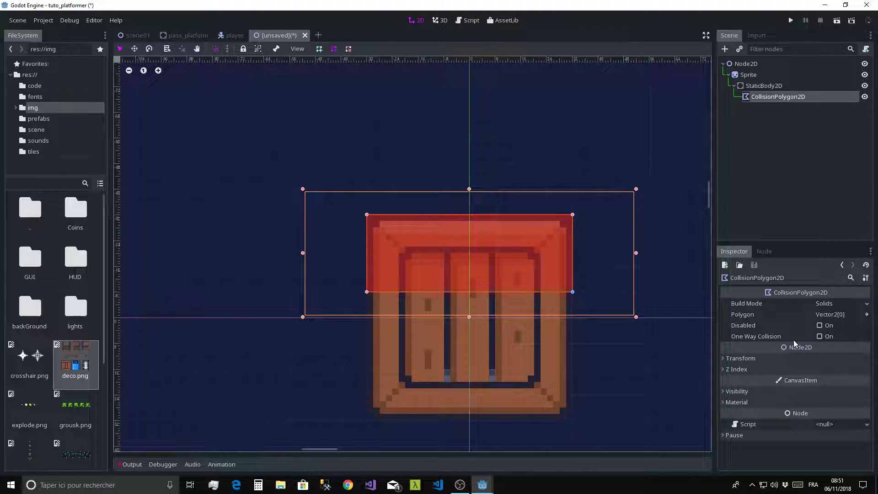
Step: Turn on One Way Collision and move the StaticBody2D from the env layer to pass
click(819, 336)
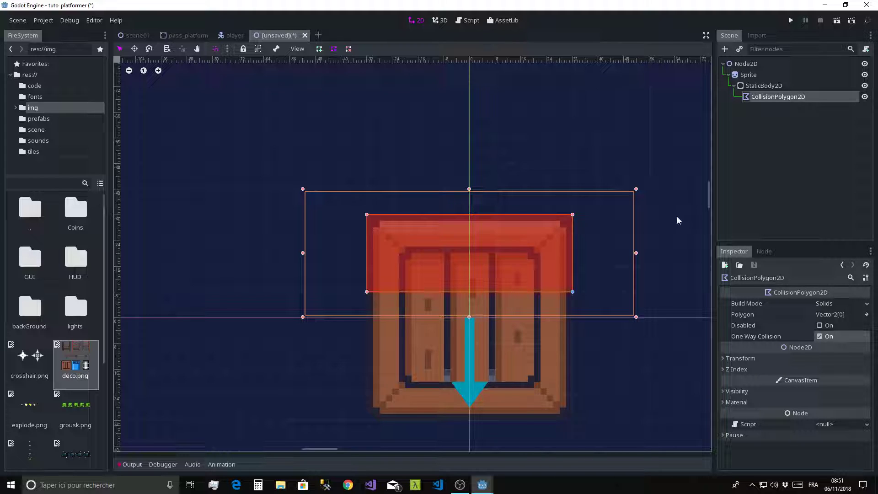
click(772, 88)
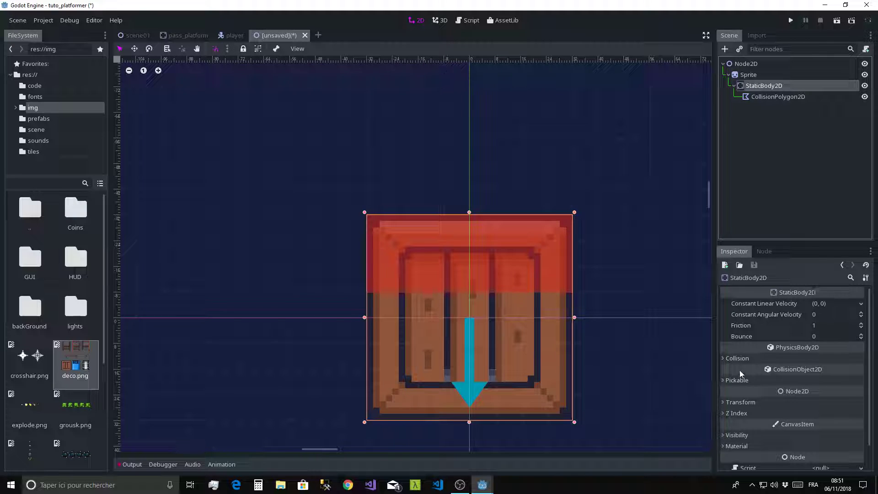
click(731, 358)
click(821, 379)
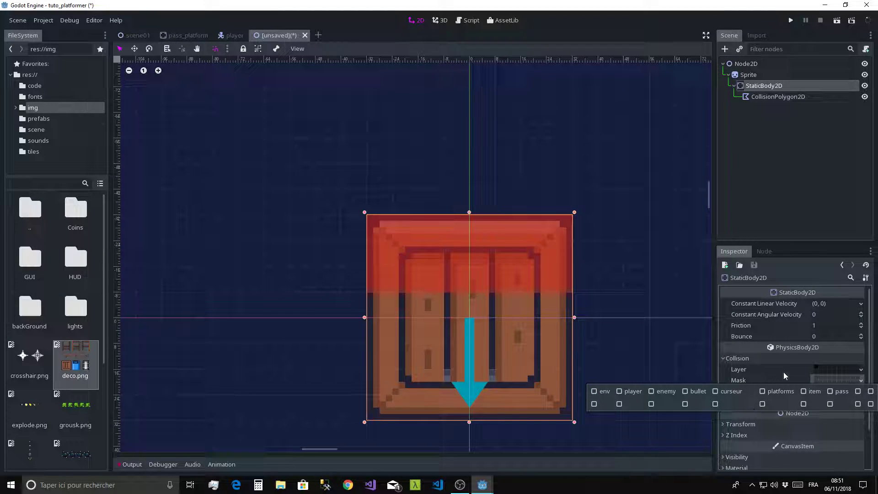
click(783, 373)
click(840, 369)
click(830, 380)
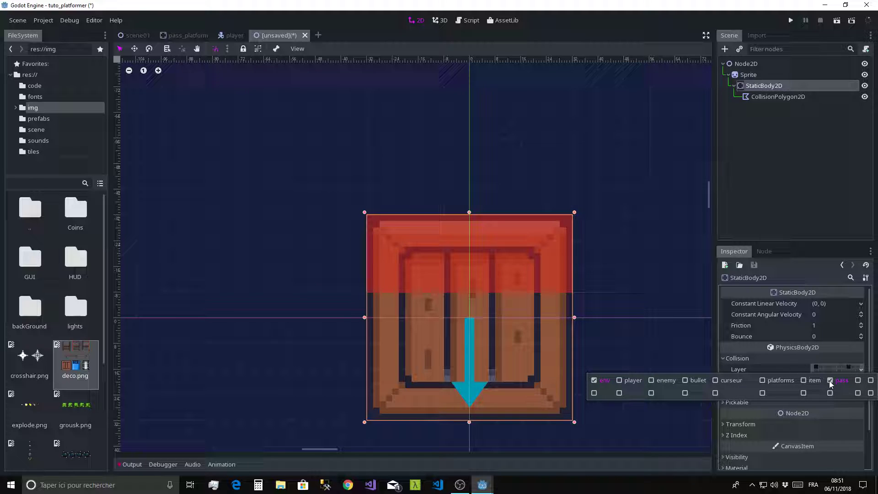
click(594, 380)
click(837, 217)
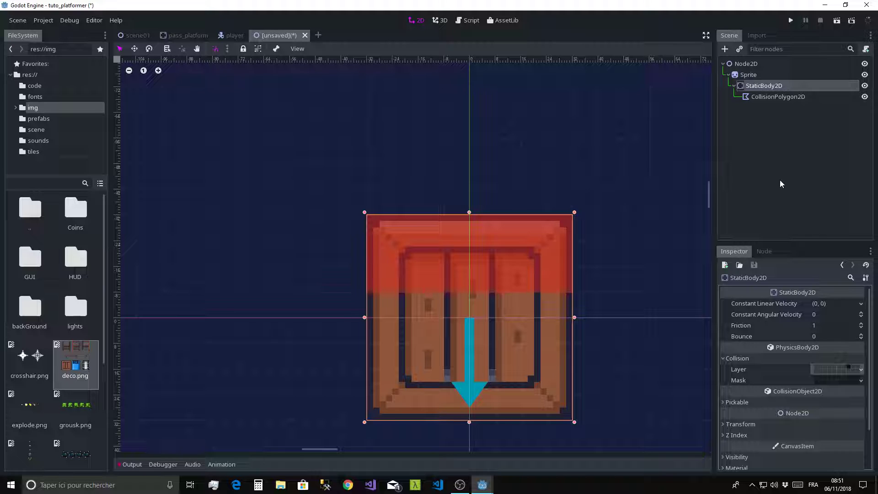
Step: Rename the crate Sprite node to 'box'
scroll(513, 264, down, 3)
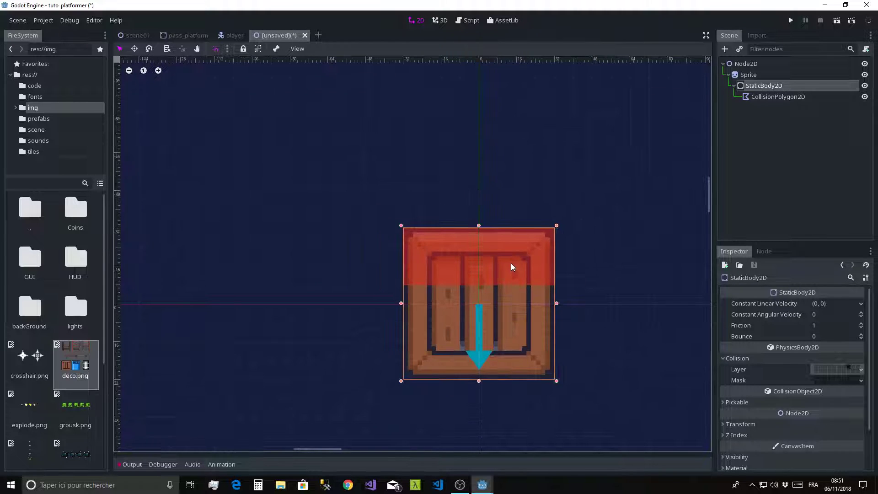
middle_drag(511, 263, 426, 237)
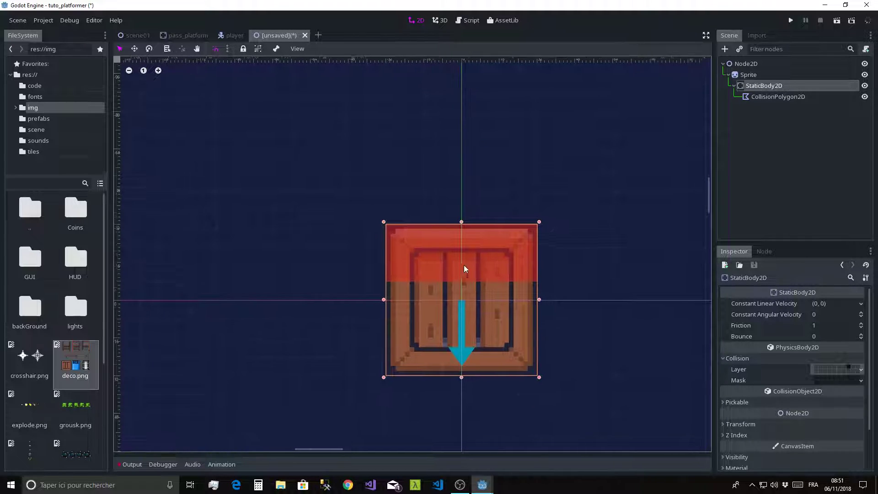
click(426, 238)
click(757, 74)
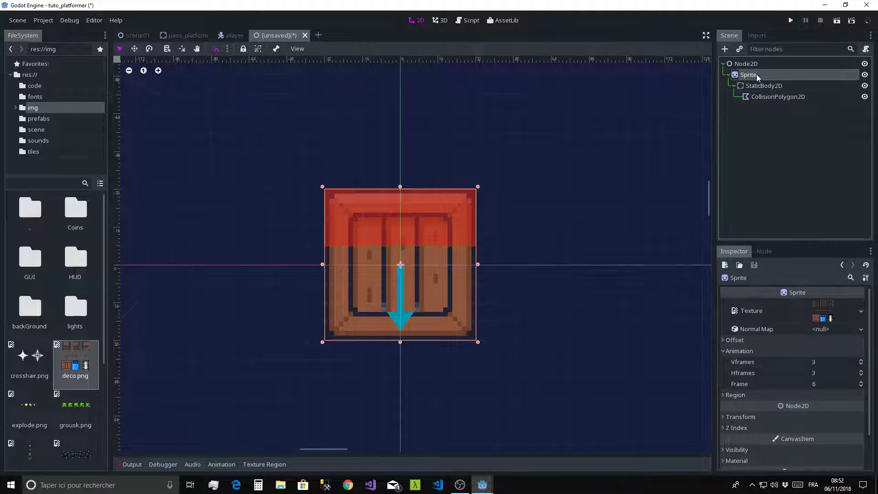
click(751, 78)
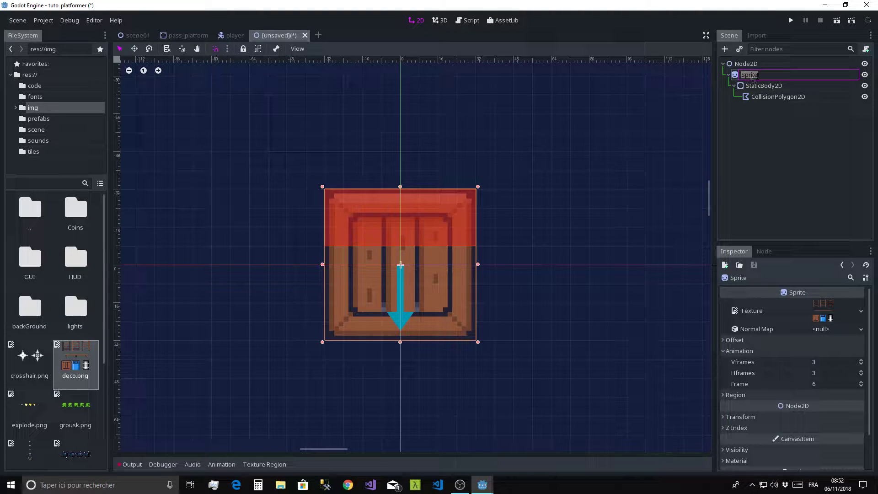
text(box)
key(Return)
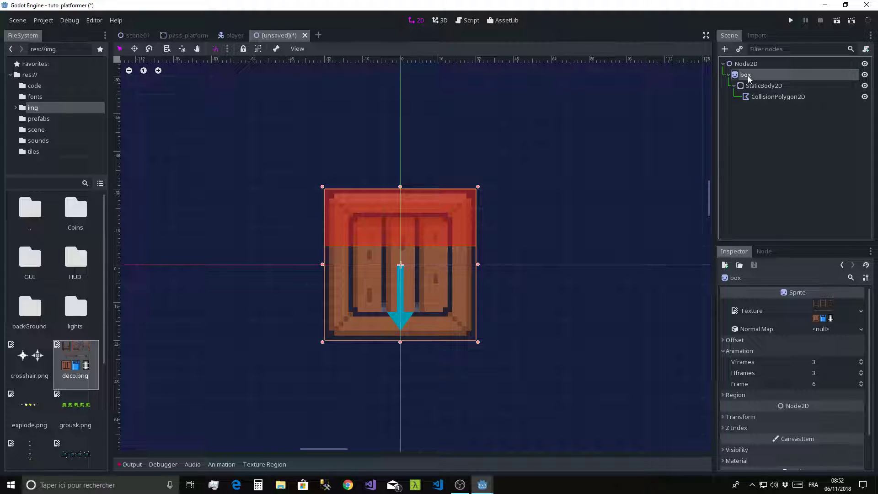
Step: Duplicate box as box2, group both, and move box2 to the right
key(ctrl+d)
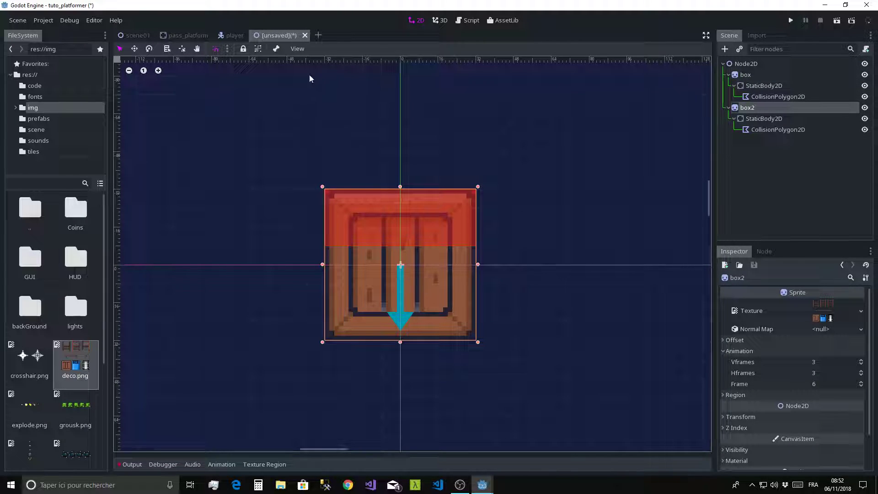
click(745, 75)
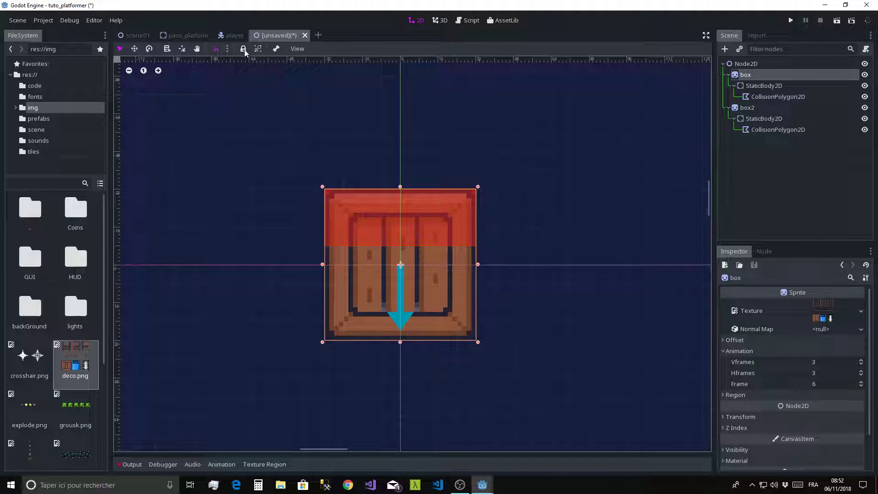
click(258, 49)
click(747, 108)
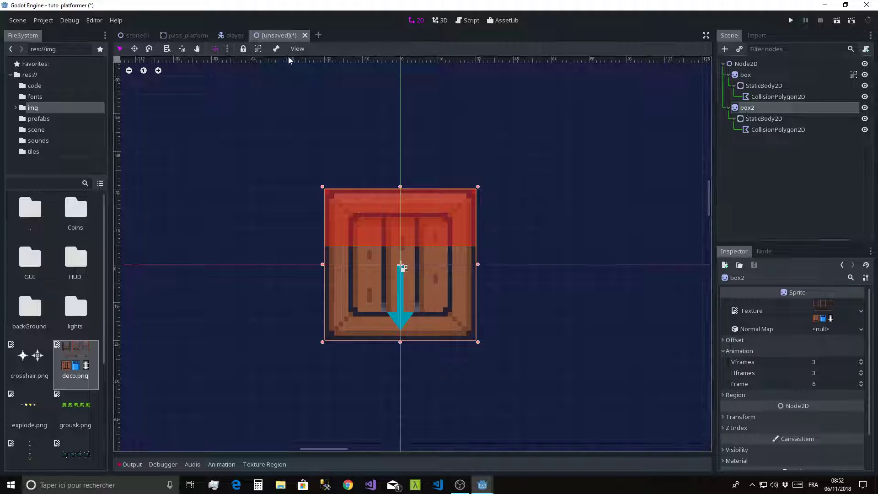
click(258, 48)
drag(394, 257, 528, 256)
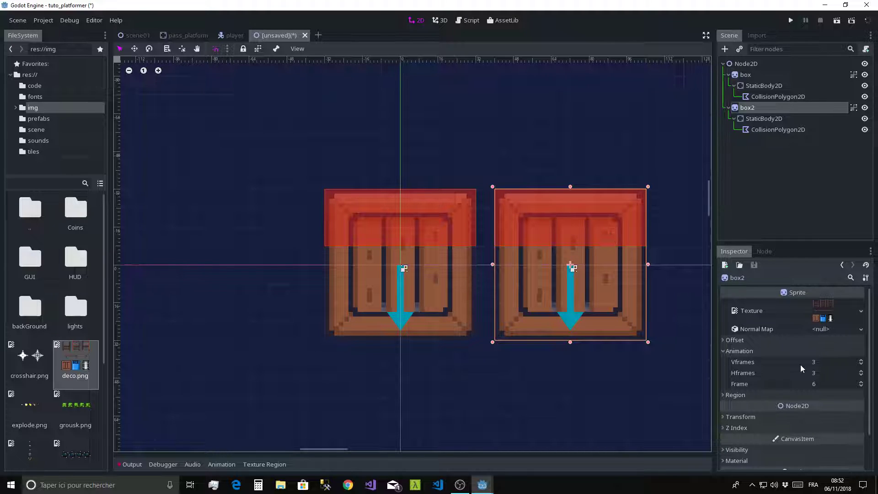
Step: Show frame 7's blue block on box2, fit its collision top band, and duplicate it as box3
click(860, 381)
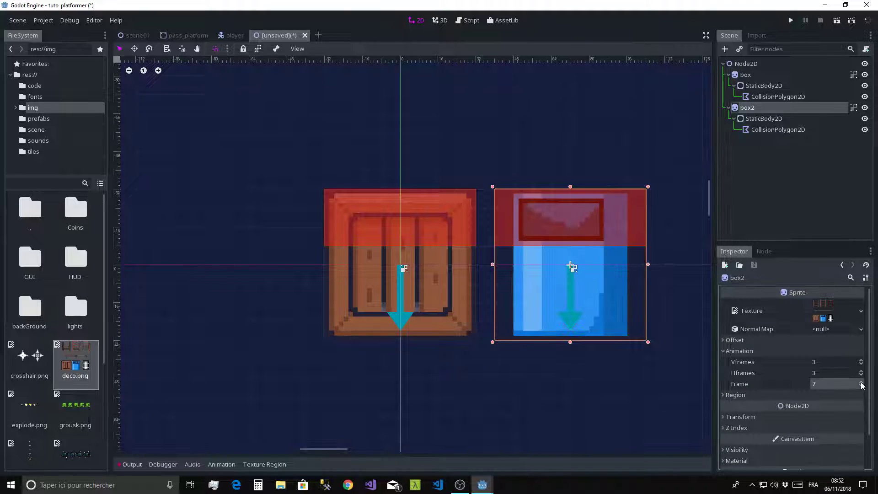
scroll(569, 269, up, 4)
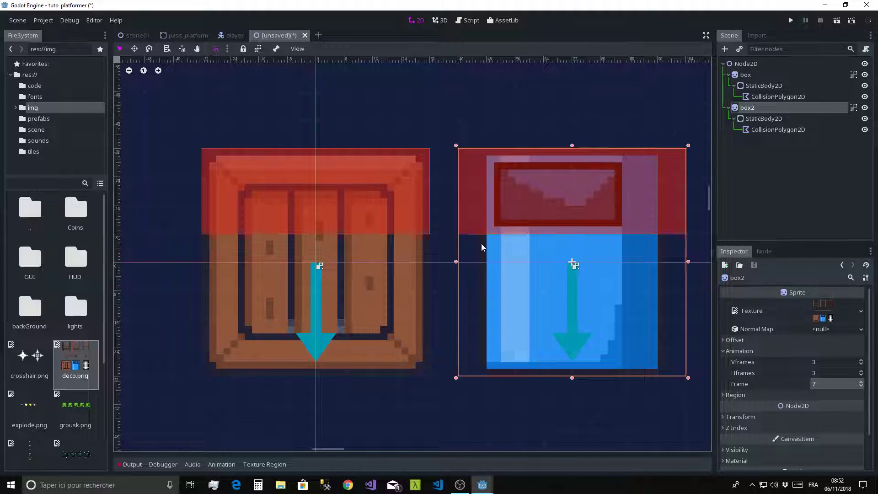
click(778, 130)
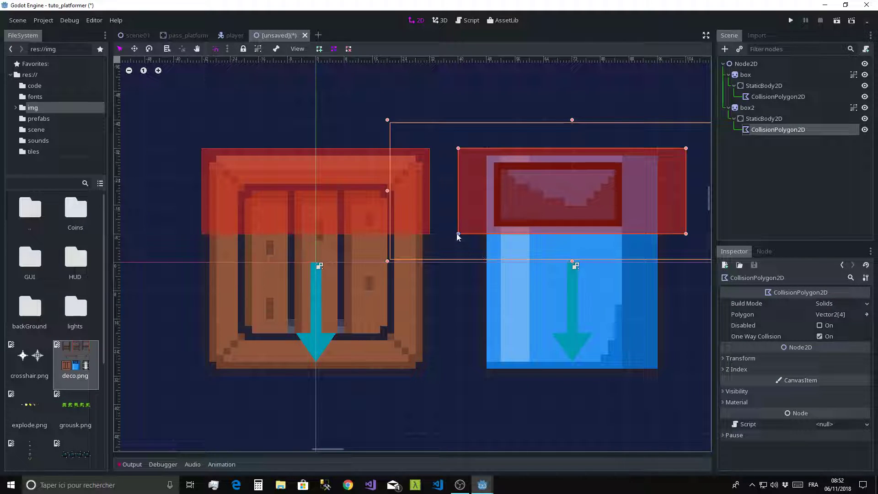
drag(457, 234, 487, 234)
drag(458, 148, 487, 148)
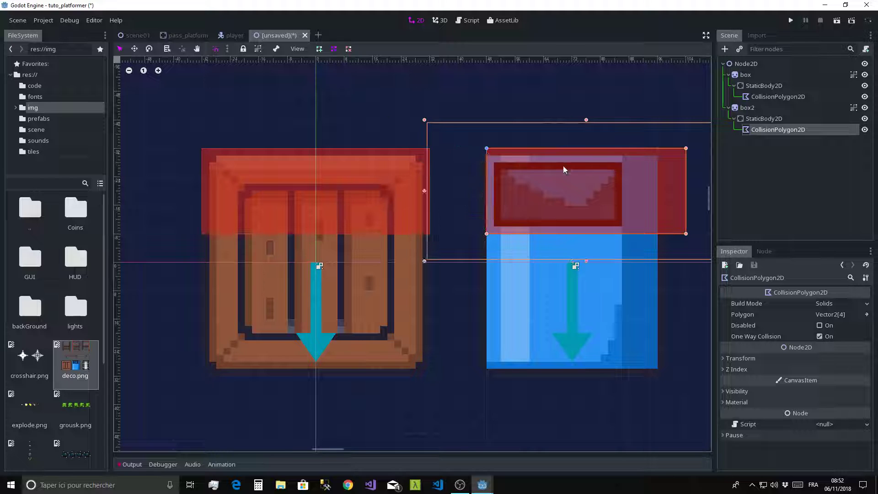
drag(686, 148, 658, 148)
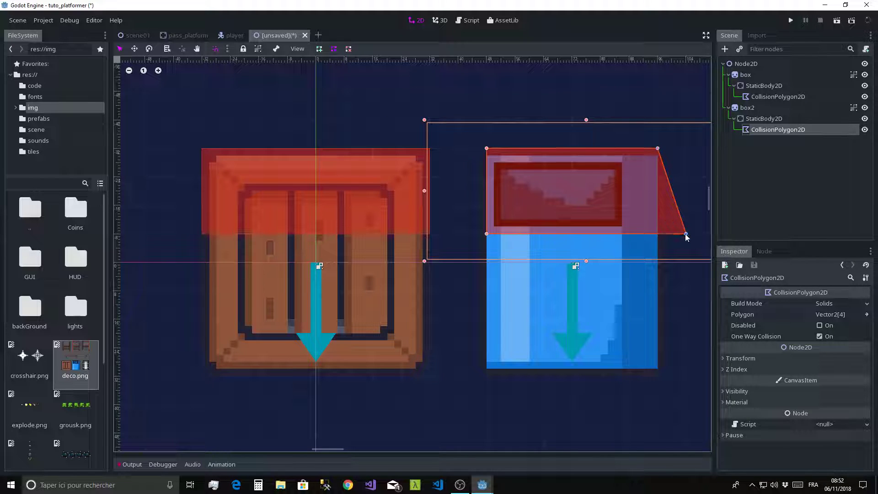
drag(686, 234, 658, 234)
scroll(591, 241, down, 3)
mouse_move(594, 240)
middle_down()
mouse_move(512, 247)
mouse_move(527, 247)
middle_up()
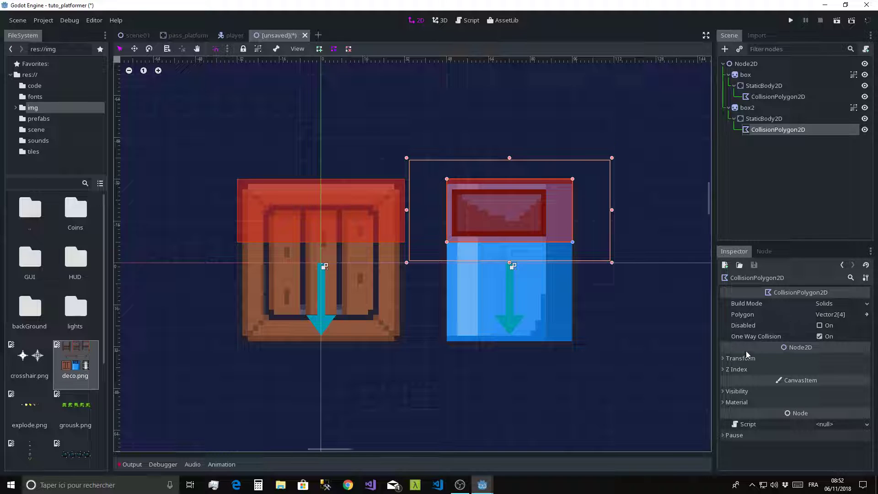
click(753, 109)
key(ctrl+d)
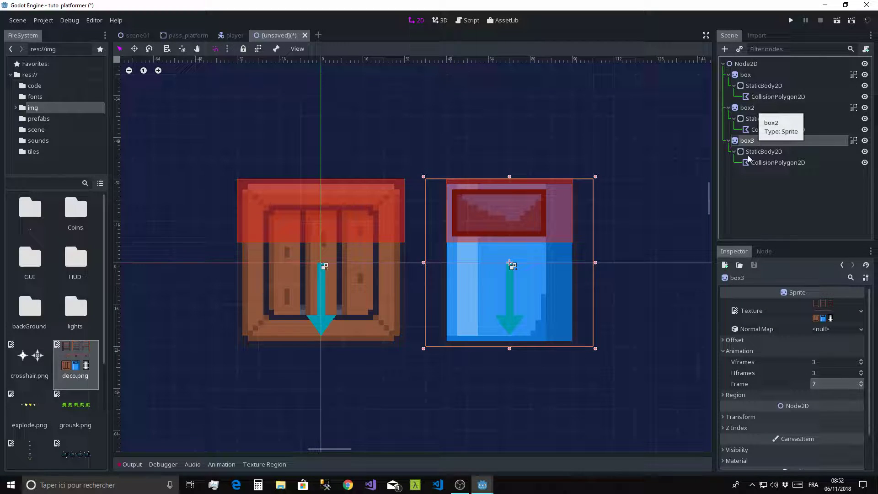
Step: Move box3 right of box2 and switch its sprite to frame 8, the grey barrel
drag(507, 231, 675, 232)
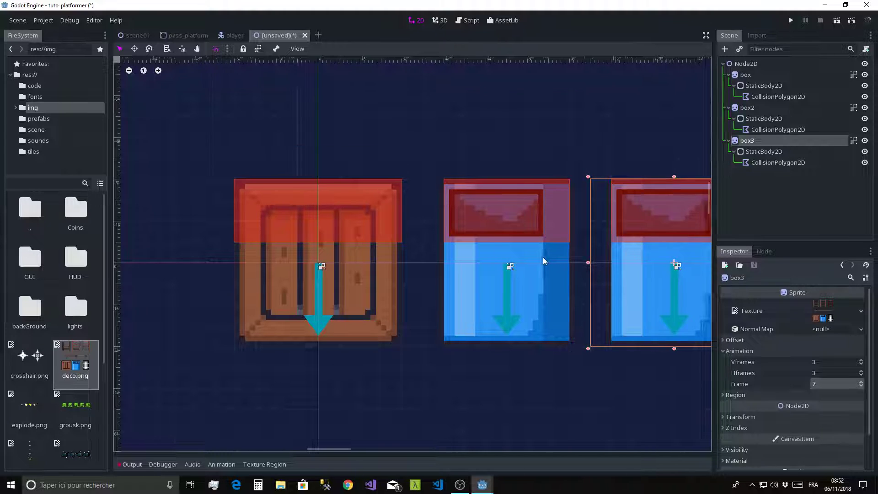
middle_drag(542, 257, 287, 257)
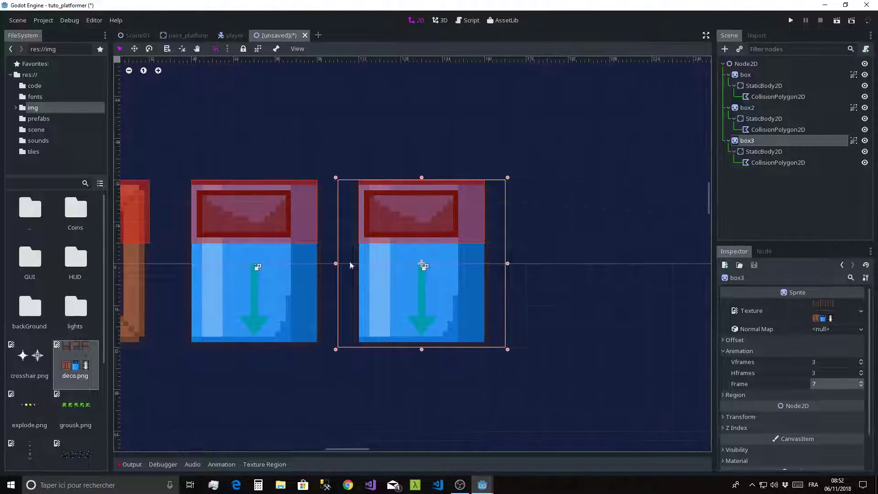
click(860, 382)
Step: Space the barrel further right of box2 and compare the props' positions
scroll(450, 251, up, 3)
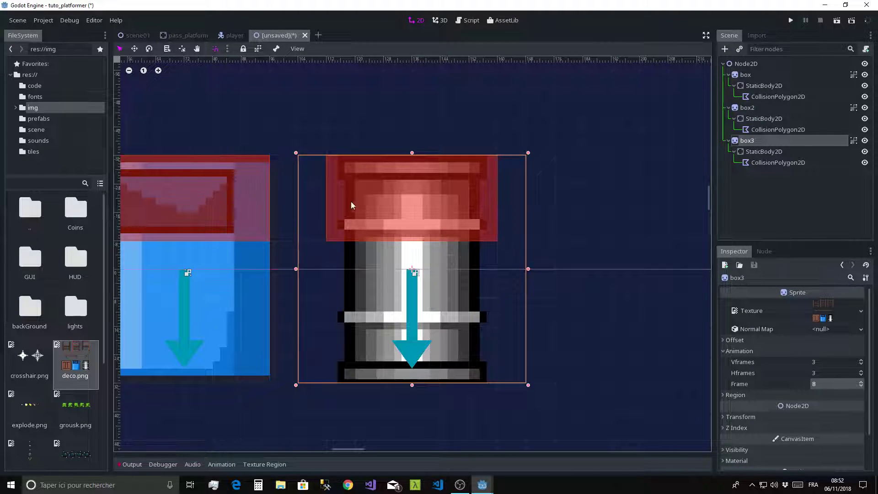
middle_drag(354, 194, 388, 227)
scroll(442, 249, up, 3)
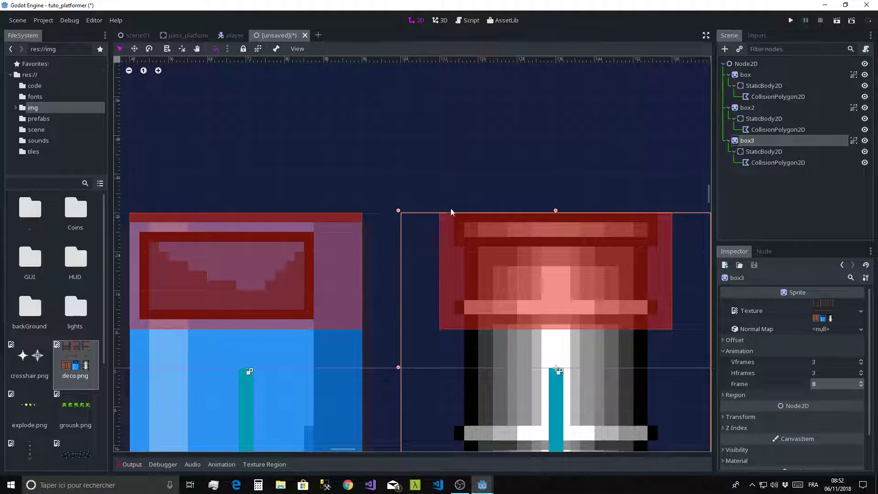
scroll(509, 232, down, 3)
scroll(509, 233, down, 2)
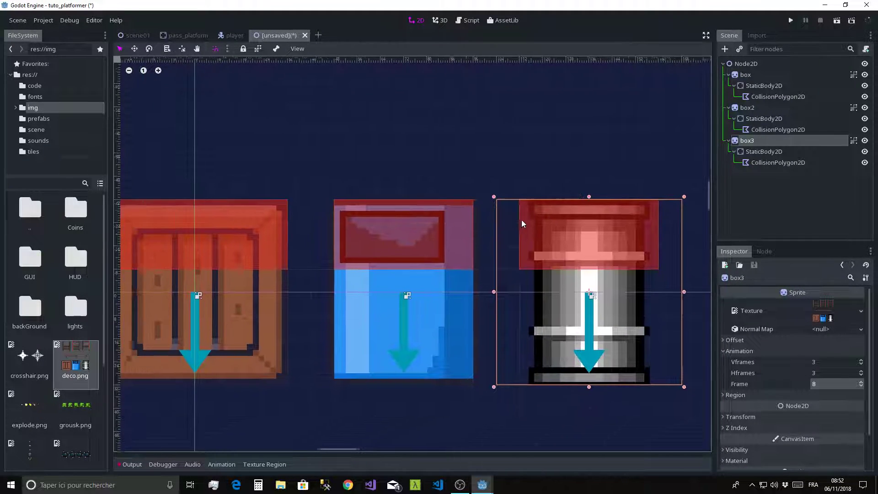
scroll(522, 219, down, 1)
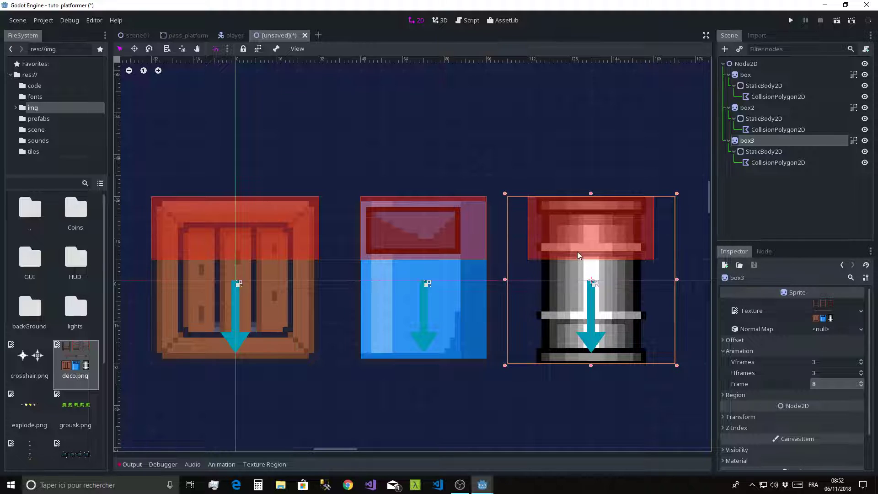
drag(572, 251, 615, 249)
click(445, 243)
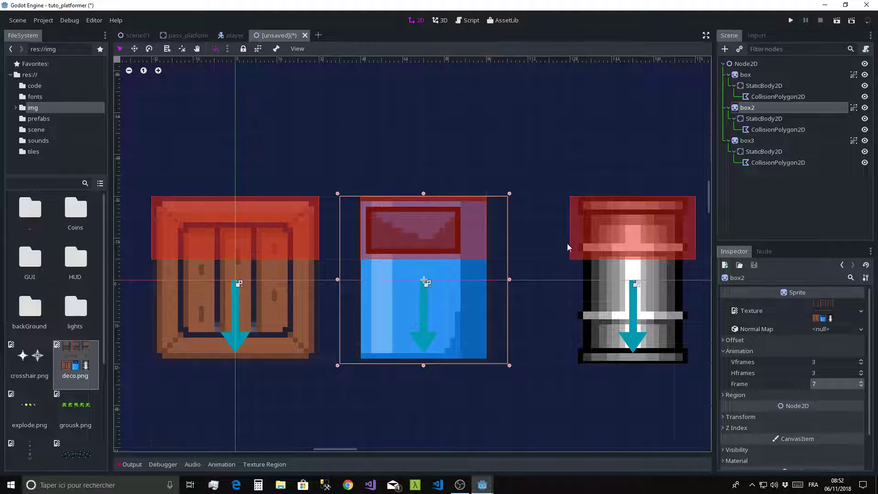
click(654, 237)
scroll(417, 216, down, 1)
scroll(418, 216, down, 1)
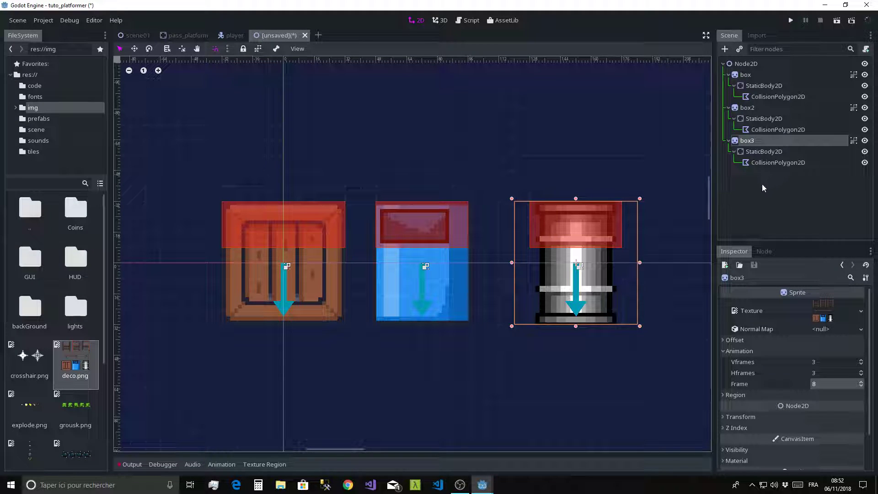
Step: Rename the root to various_passthrough and save the scene as various_passthrough.tscn
click(751, 67)
click(751, 68)
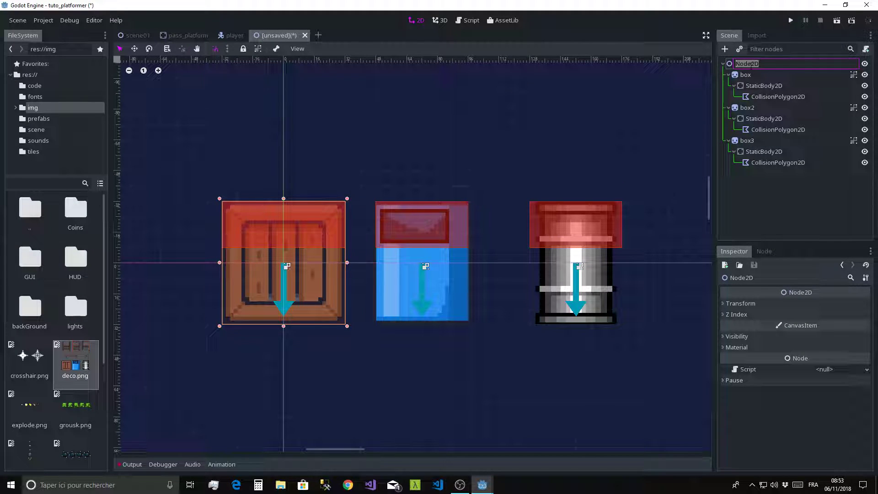
text(varios)
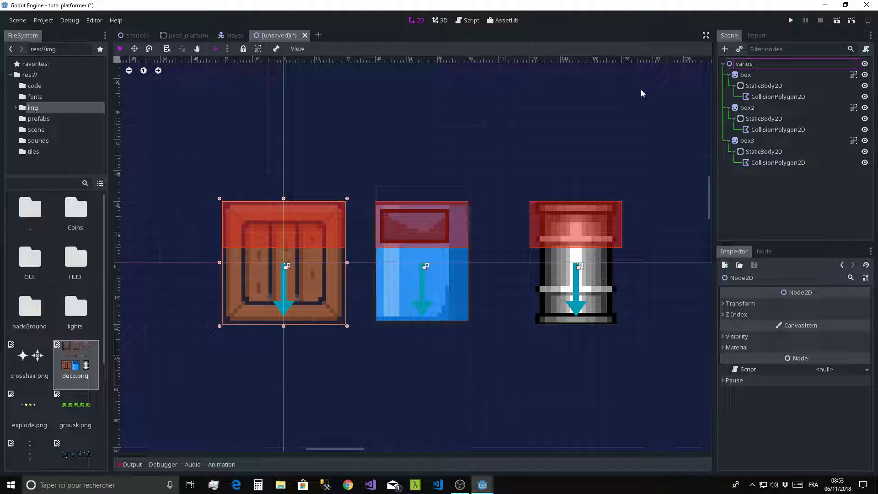
key(BackSpace)
key(BackSpace)
text(ous)
text(_passt)
text(rough)
text(h)
key(Return)
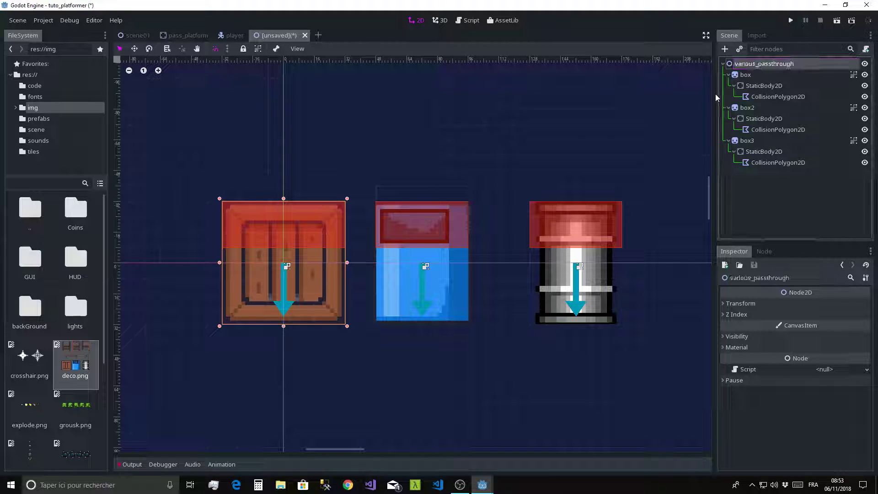
key(ctrl+s)
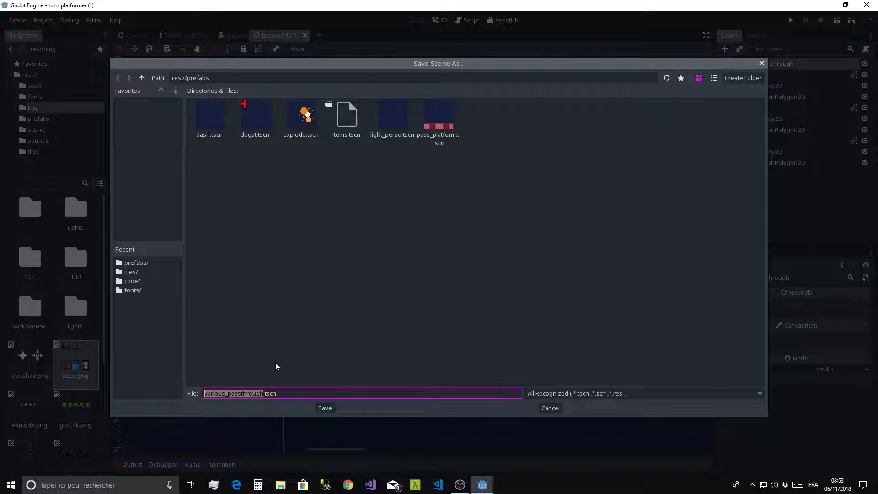
click(325, 409)
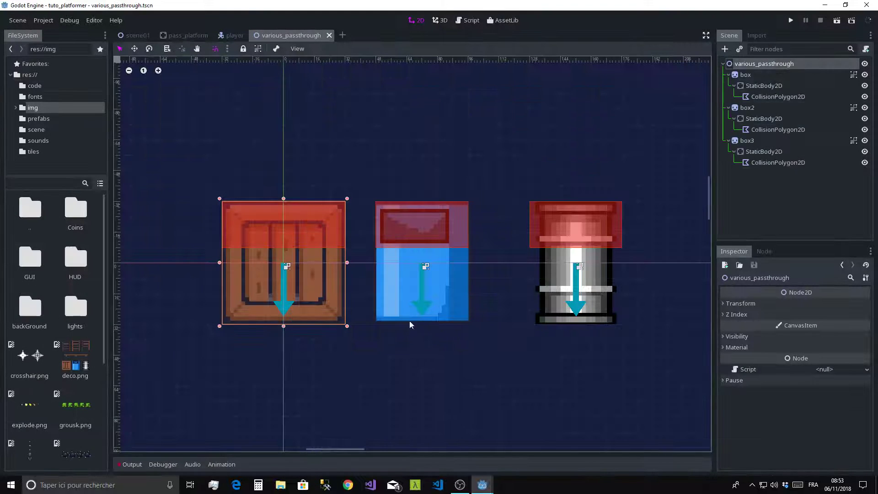
Step: Convert the scene to a TileSet saved in the res://tiles folder
click(18, 20)
mouse_move(33, 170)
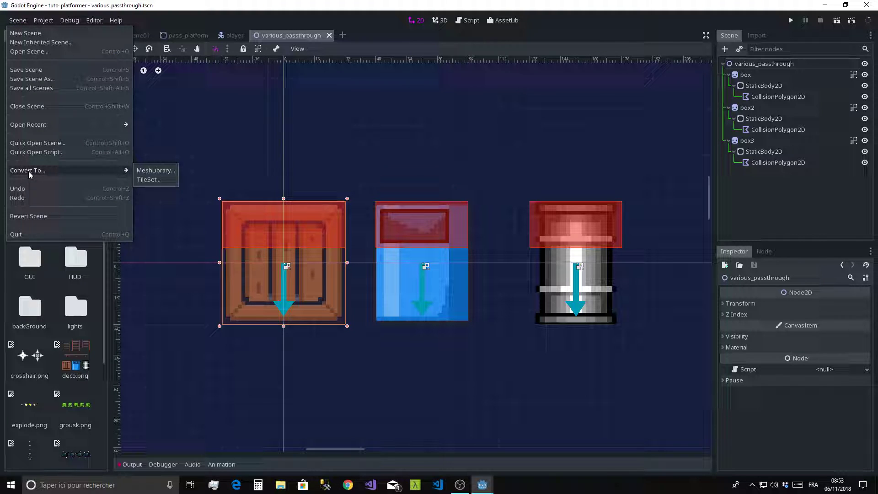
click(147, 181)
double_click(529, 117)
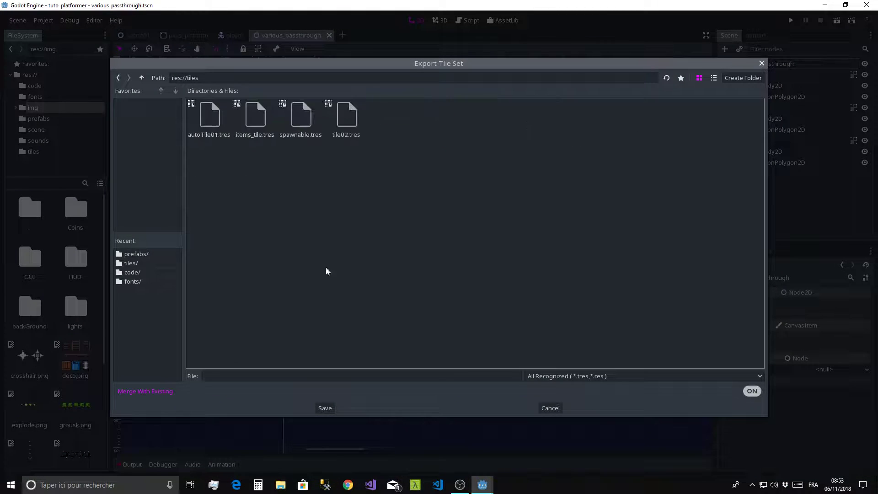
click(228, 376)
text(tile_pass)
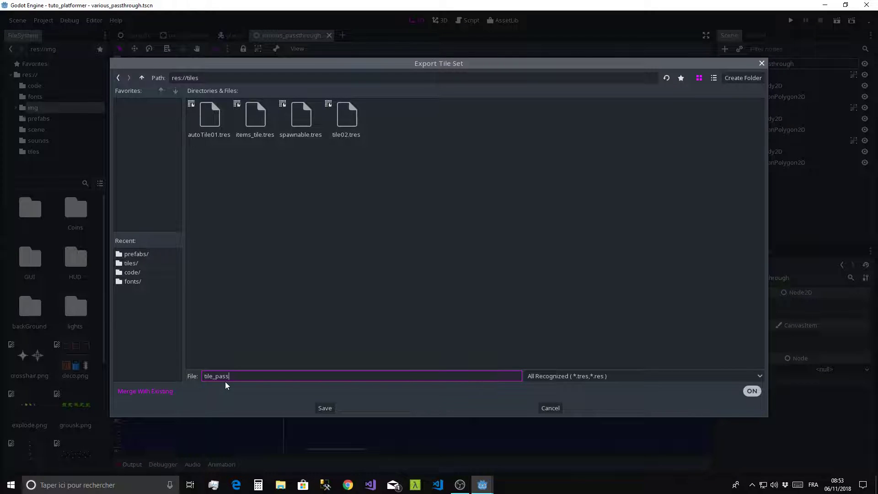
text(t.tres)
key(Return)
Step: Return to the scene01 level and select its root node
scroll(320, 240, down, 2)
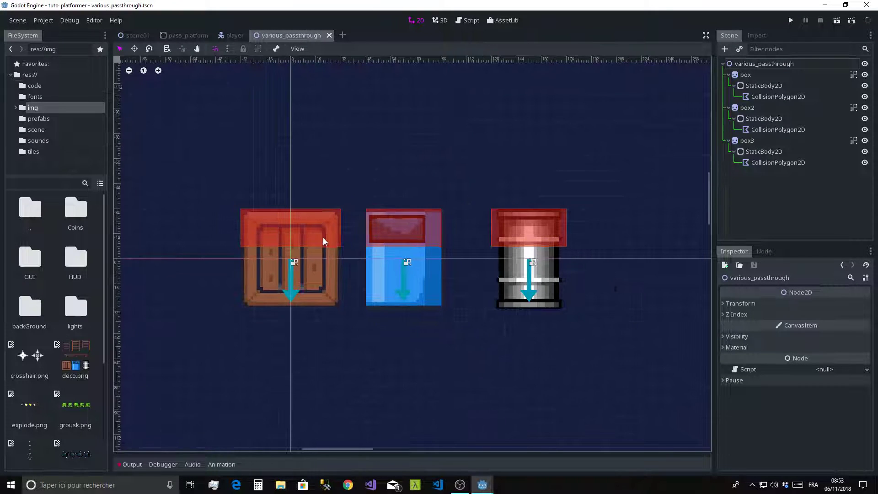
click(136, 35)
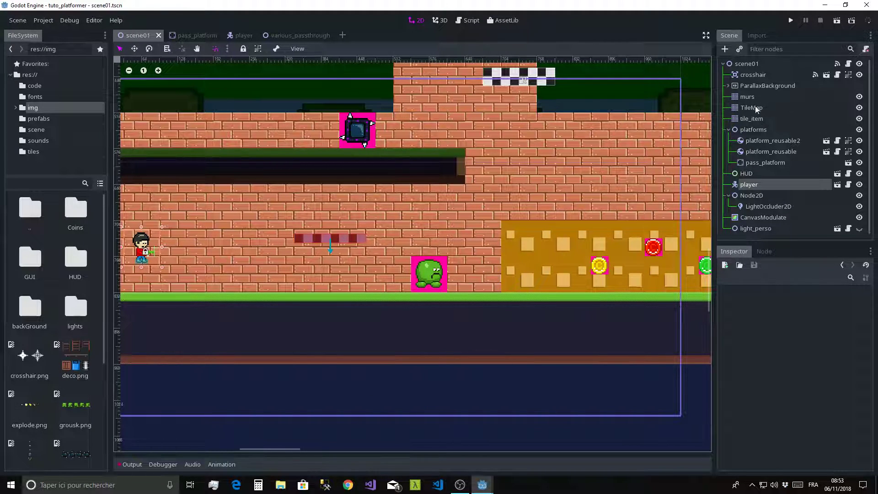
click(747, 64)
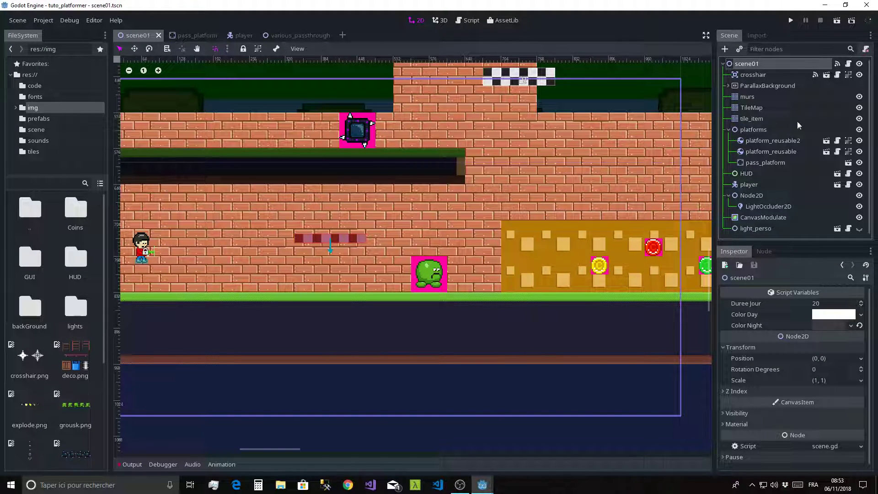
Step: Add a new TileMap node to scene01 and move it up the tree
click(724, 49)
text(ti)
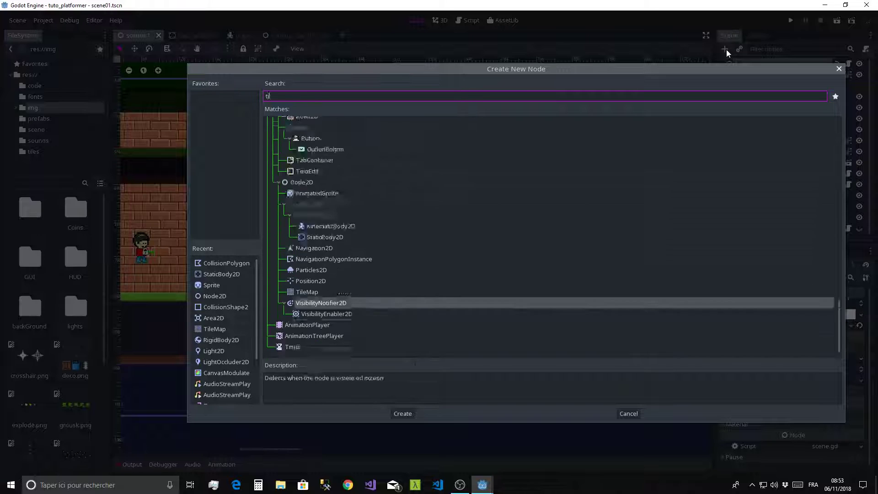
text(lem)
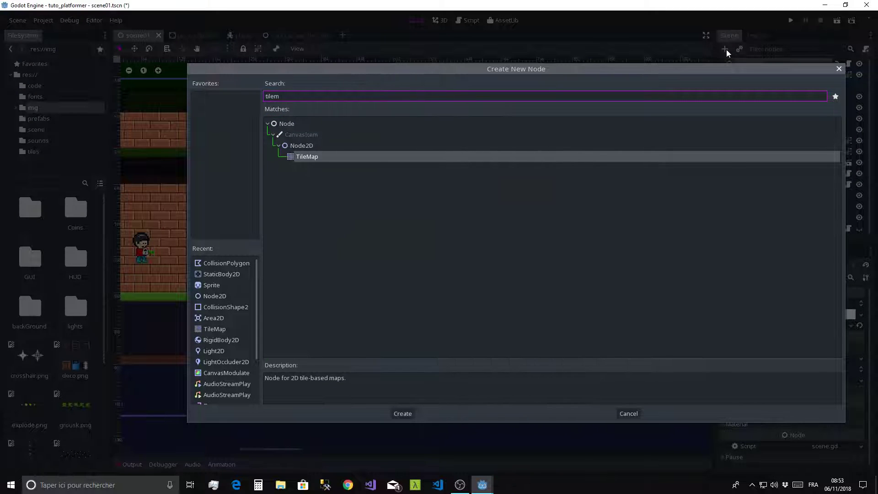
key(Return)
drag(743, 233, 750, 104)
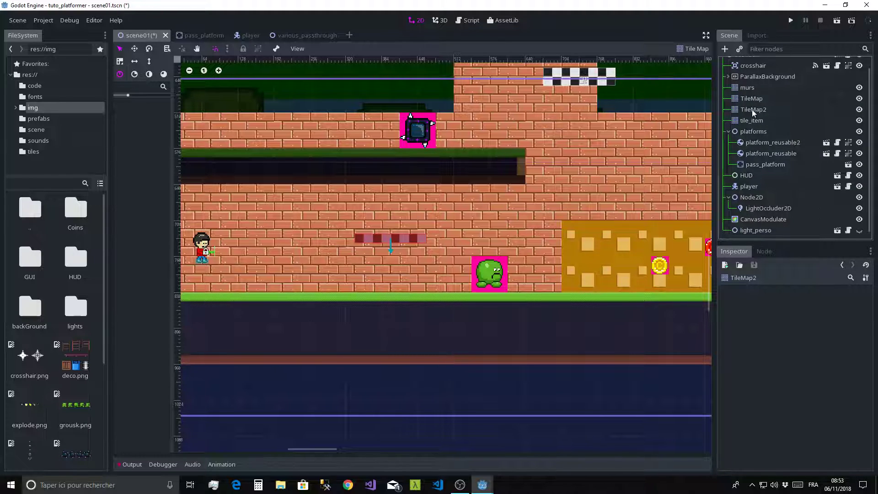
Step: Rename the TileMap2 node to Tile_passT
click(754, 110)
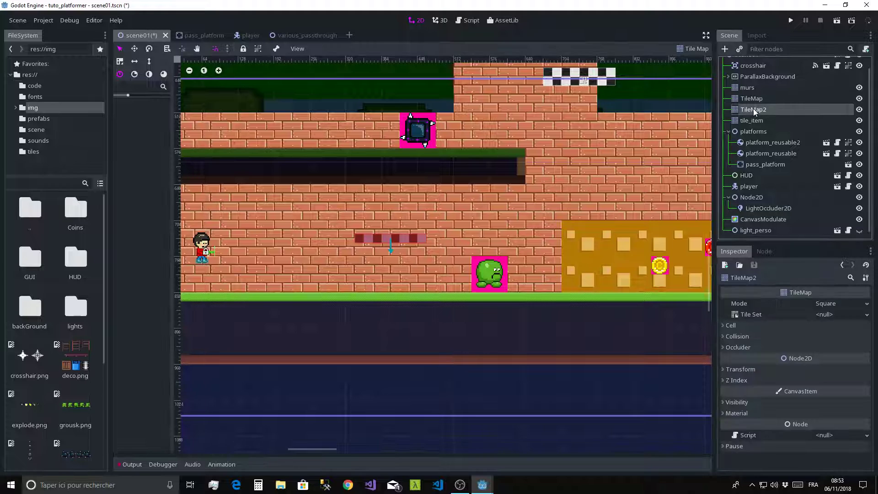
click(759, 111)
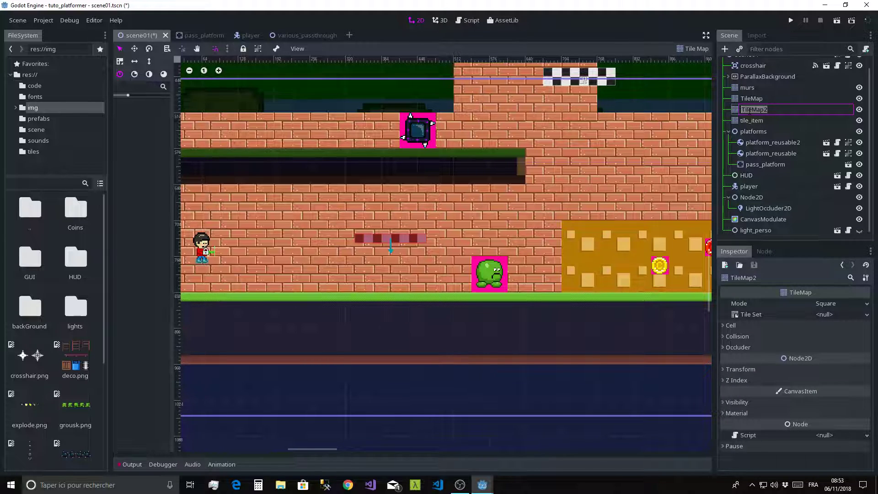
drag(751, 110, 801, 113)
text(_passT)
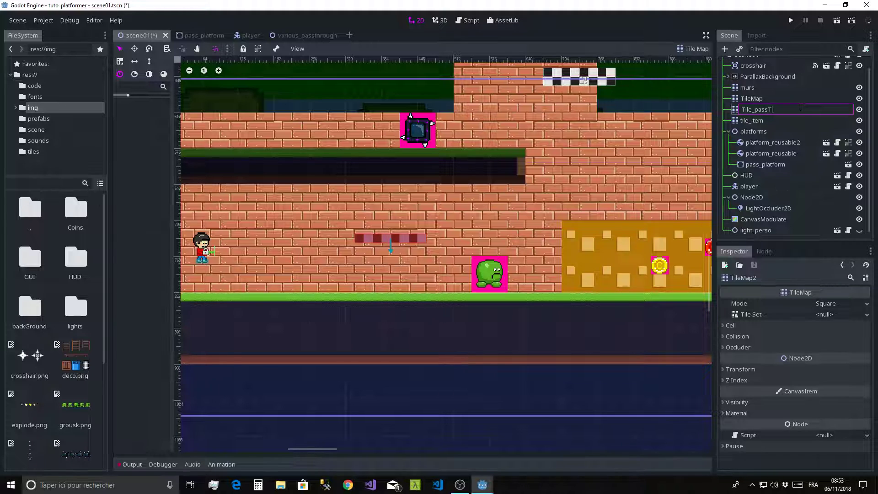
key(Return)
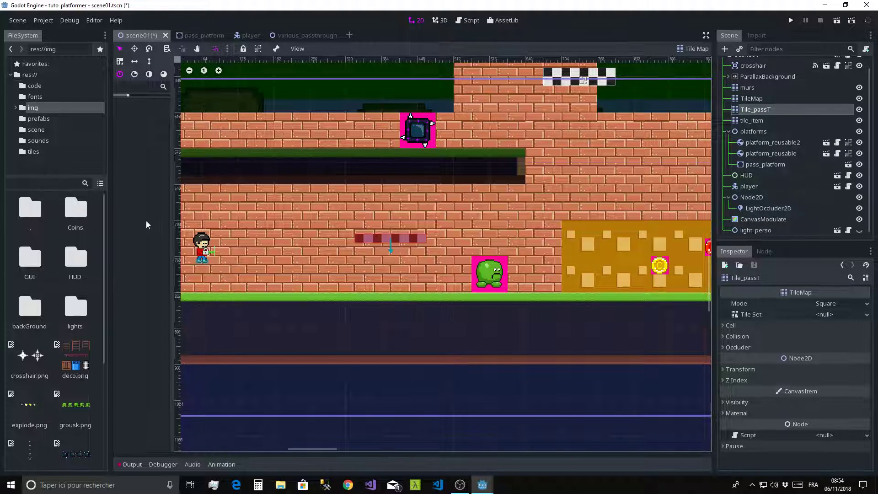
Step: Assign tile_passt.tres to Tile_passT and paint three ground crates with a fourth stacked on top
click(27, 152)
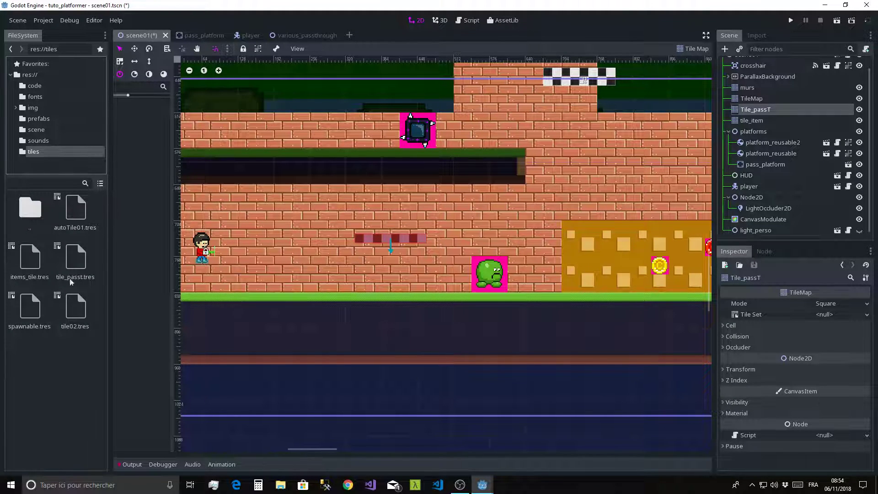
drag(76, 264, 835, 316)
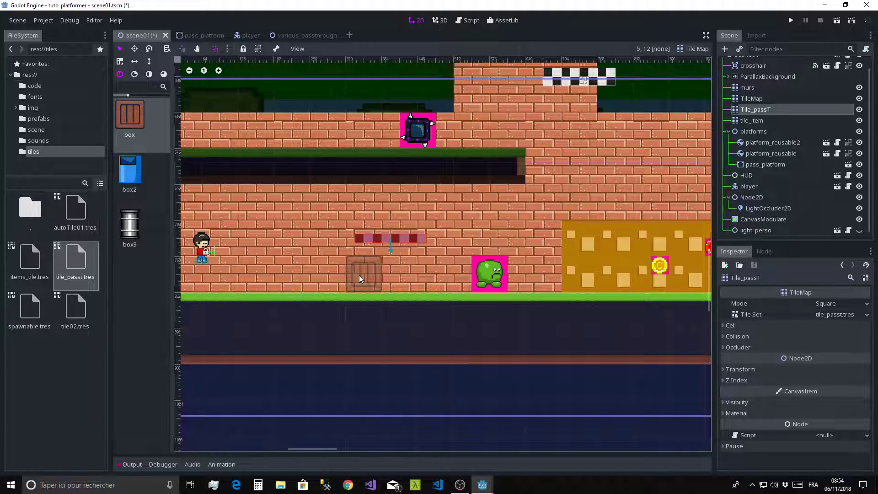
click(358, 276)
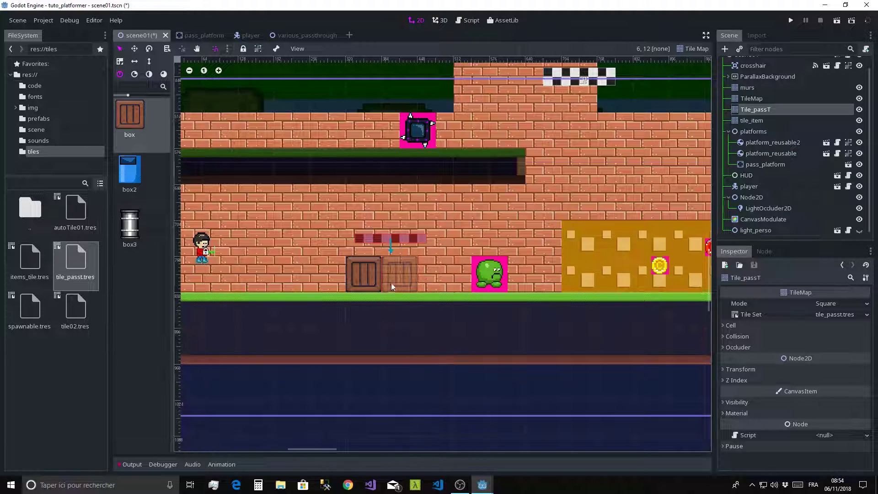
click(393, 281)
click(326, 281)
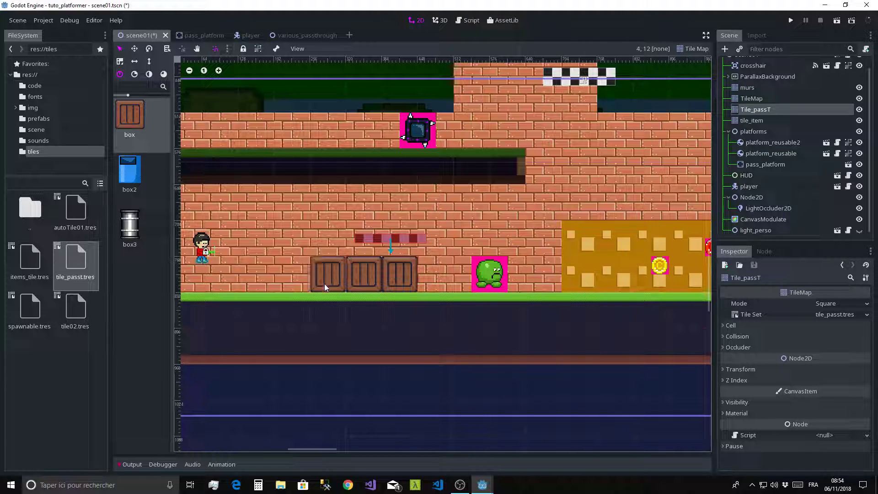
click(357, 242)
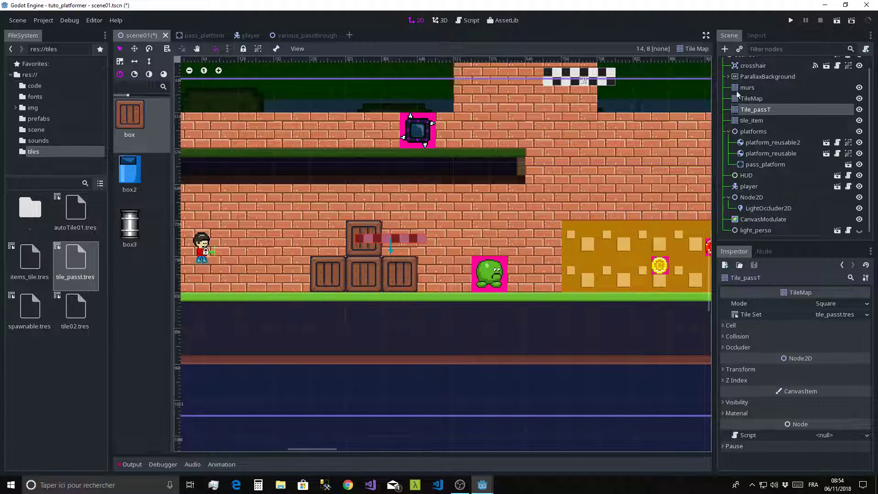
click(757, 164)
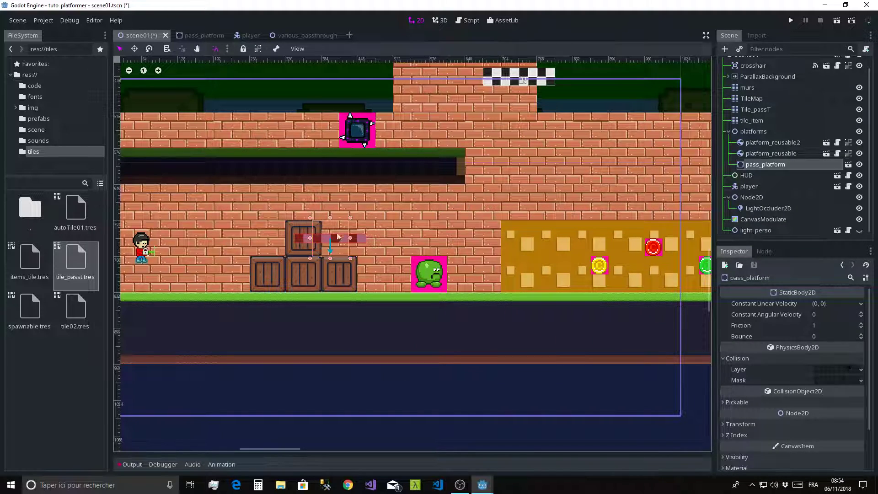
Step: Undo an accidental move of the player, then lock the player node in place
click(142, 247)
drag(141, 247, 250, 229)
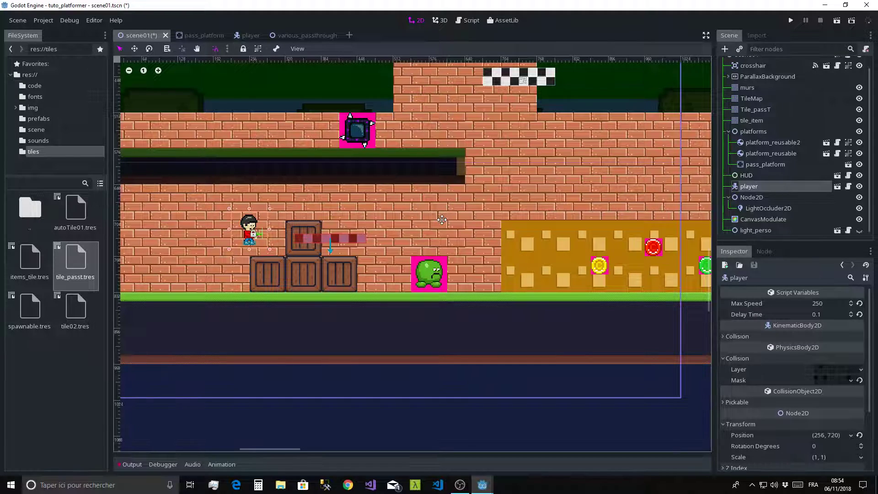
key(ctrl+z)
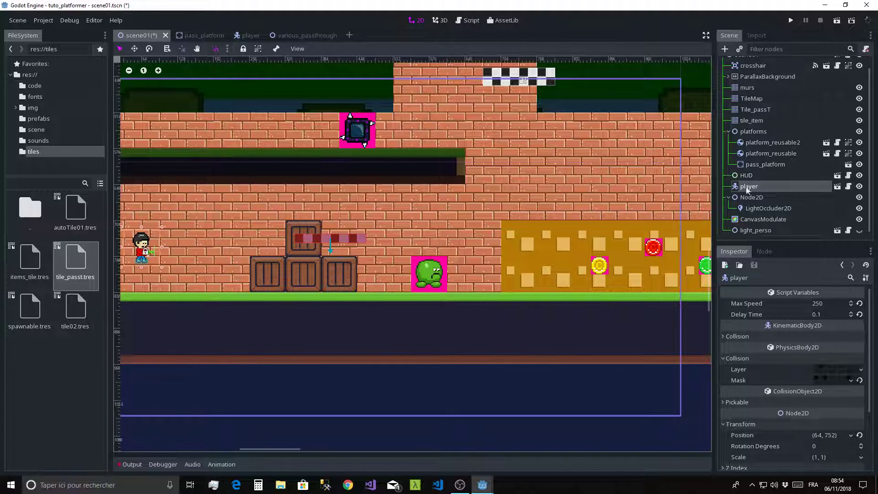
click(755, 166)
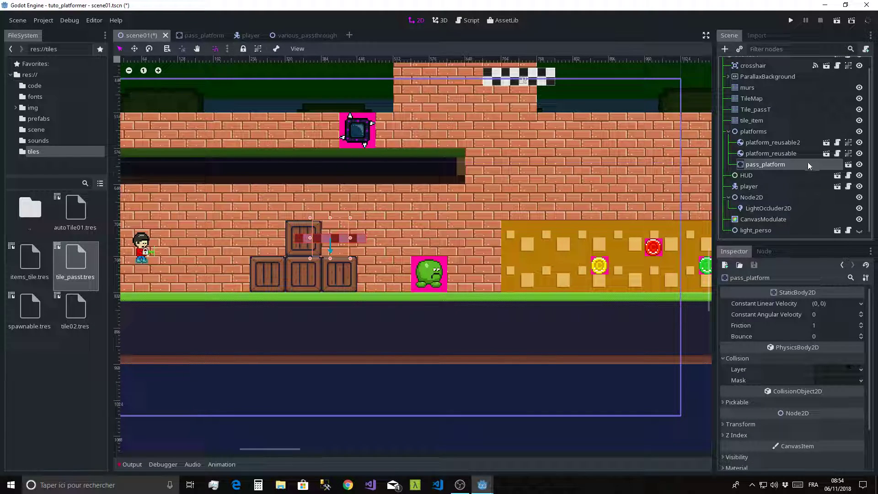
click(749, 186)
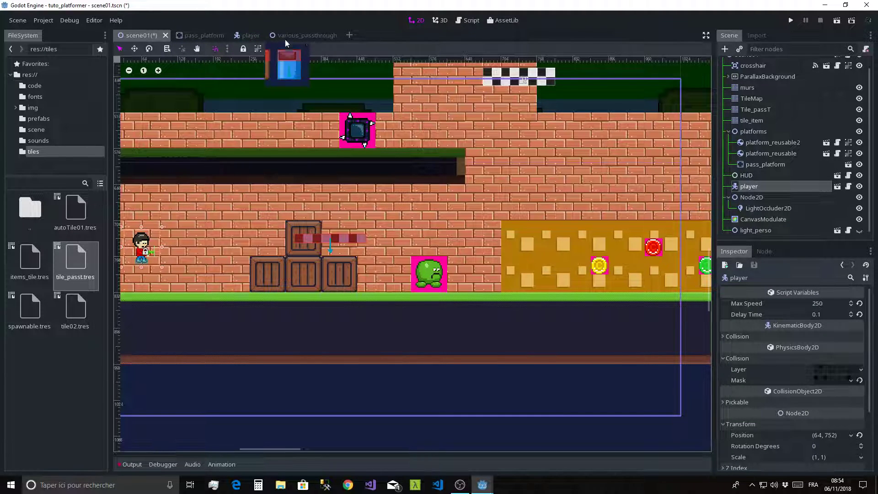
click(243, 48)
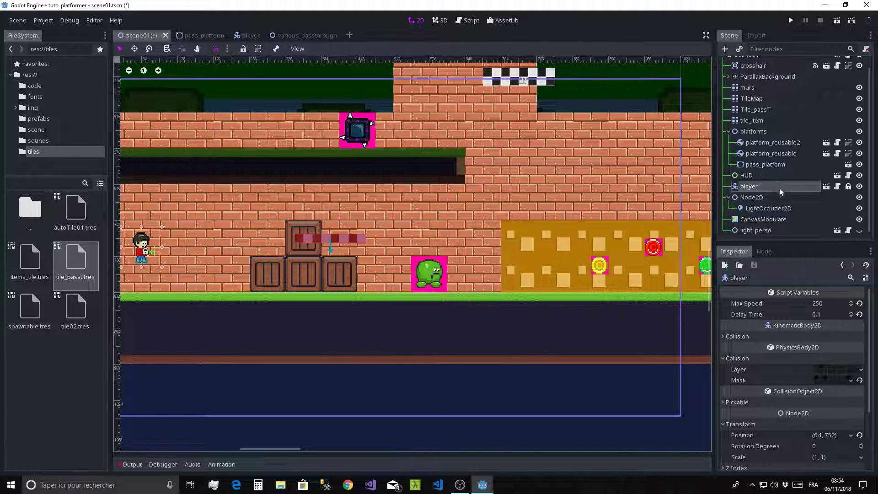
Step: Delete the pass_platform node from scene01 and confirm the deletion
click(758, 165)
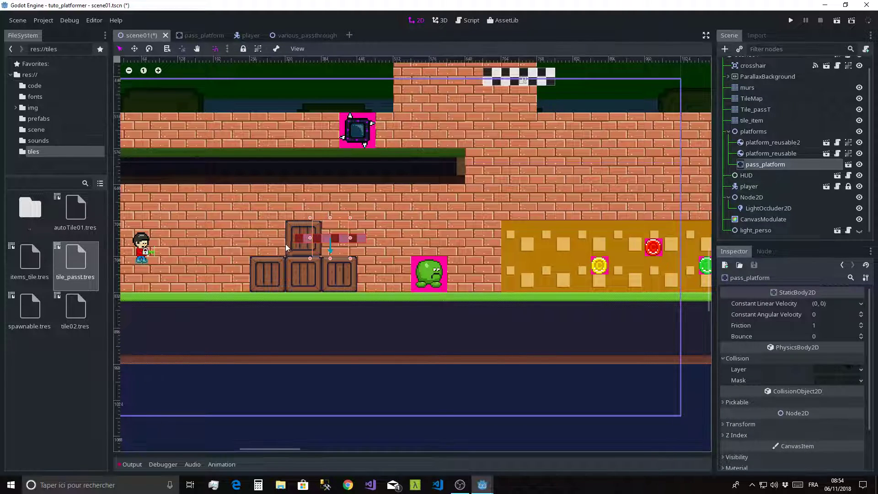
key(Down)
key(Down)
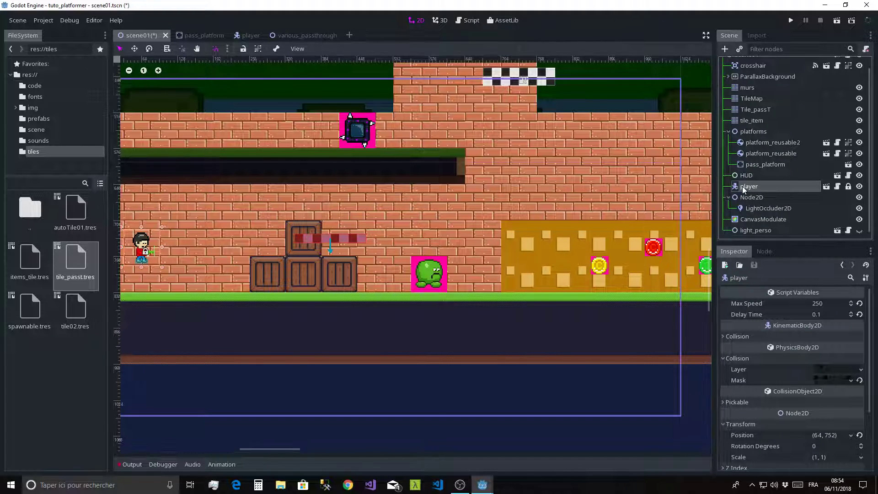
drag(739, 188, 745, 191)
click(762, 166)
key(Delete)
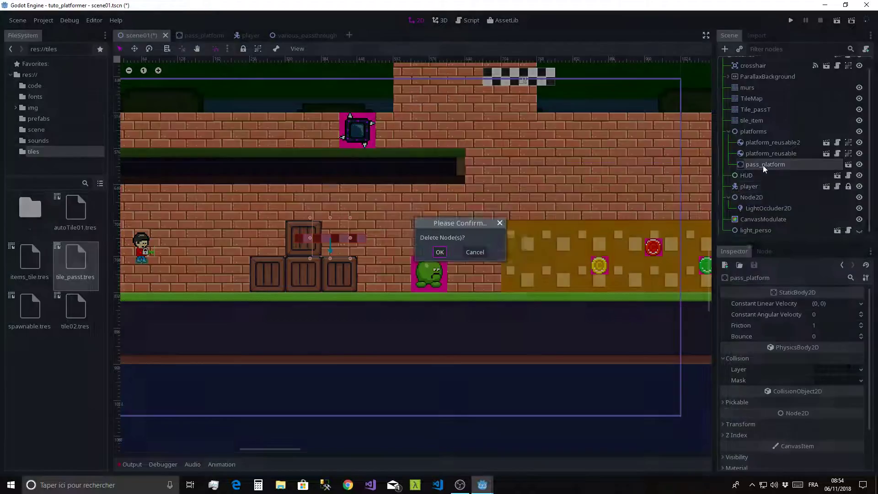
click(437, 252)
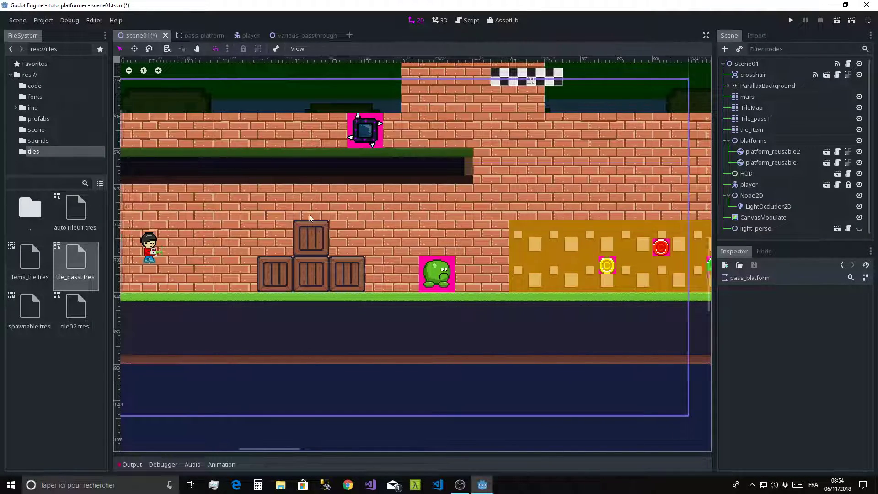
Step: On Tile_passT, paint one blue box2 tile right of the green monster
middle_drag(309, 214, 394, 171)
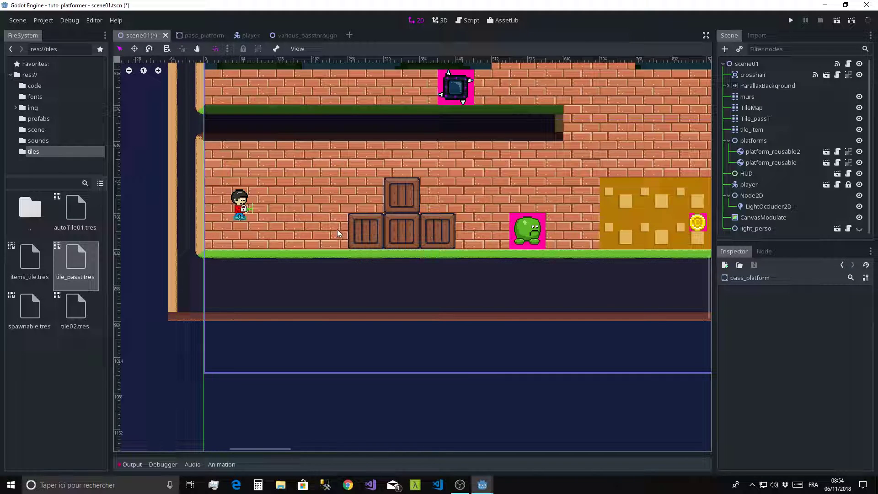
scroll(387, 211, down, 2)
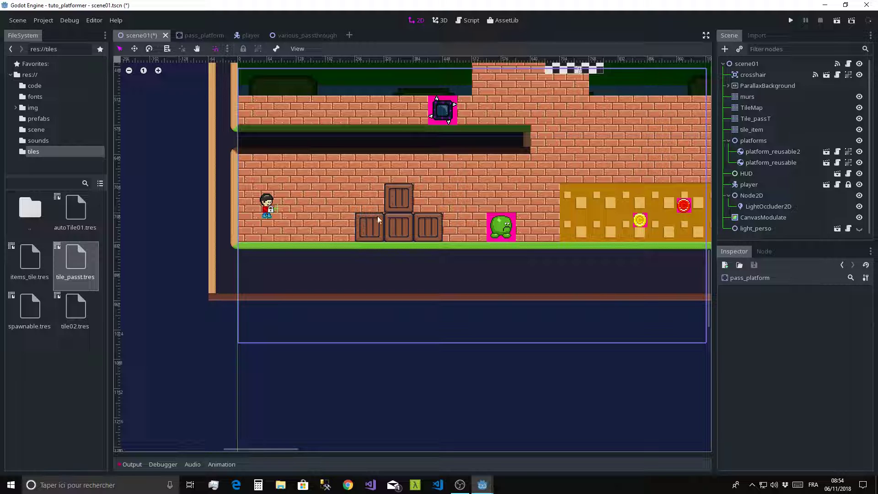
middle_drag(408, 224, 375, 213)
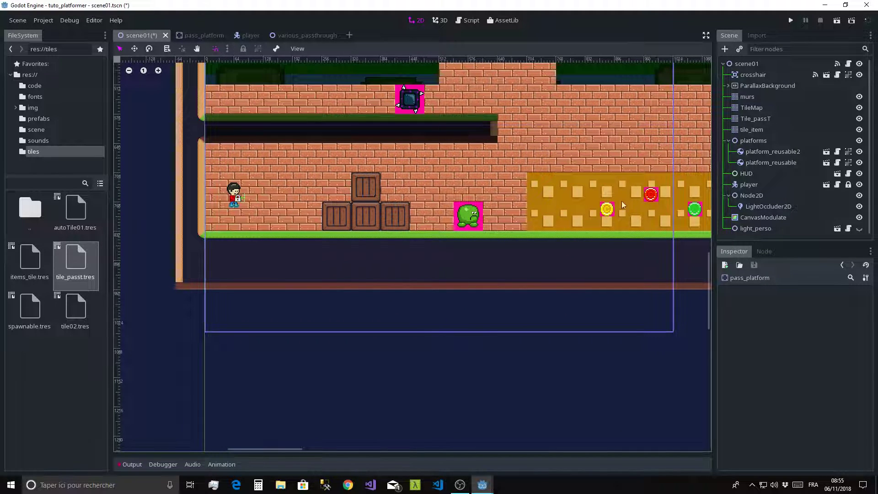
click(755, 119)
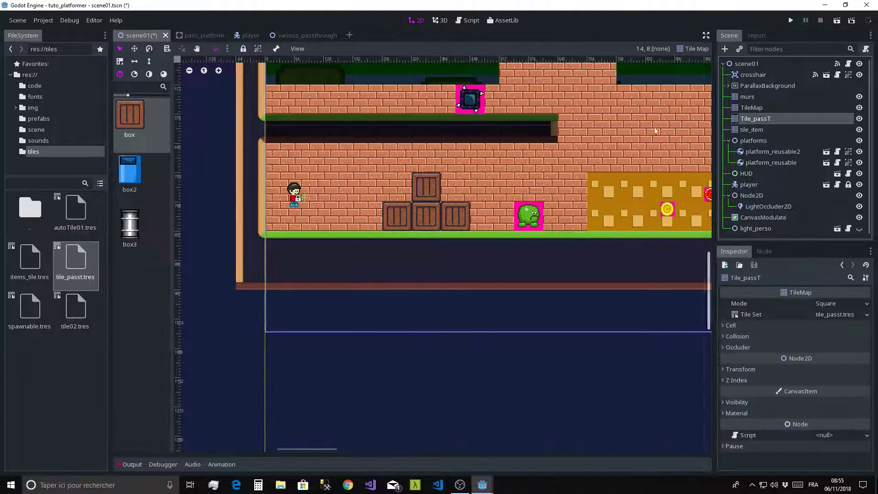
click(132, 172)
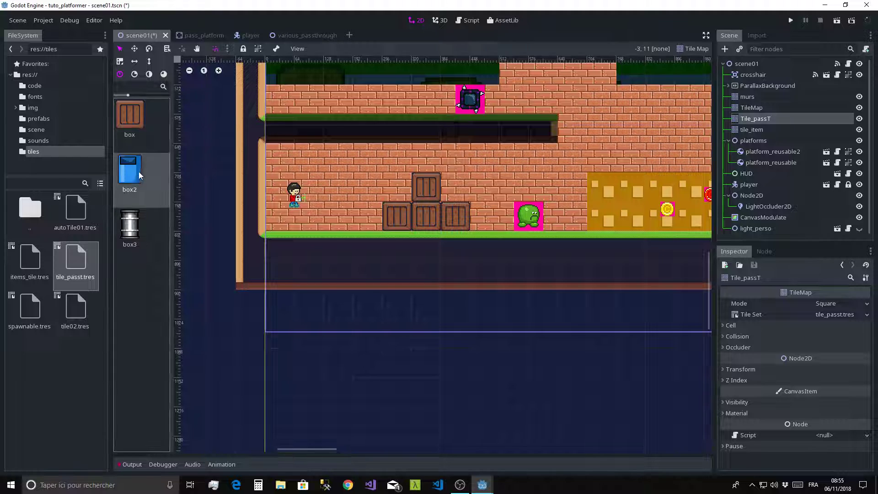
click(582, 217)
Step: Paint a row of grey box3 barrels along the floor further right
click(137, 224)
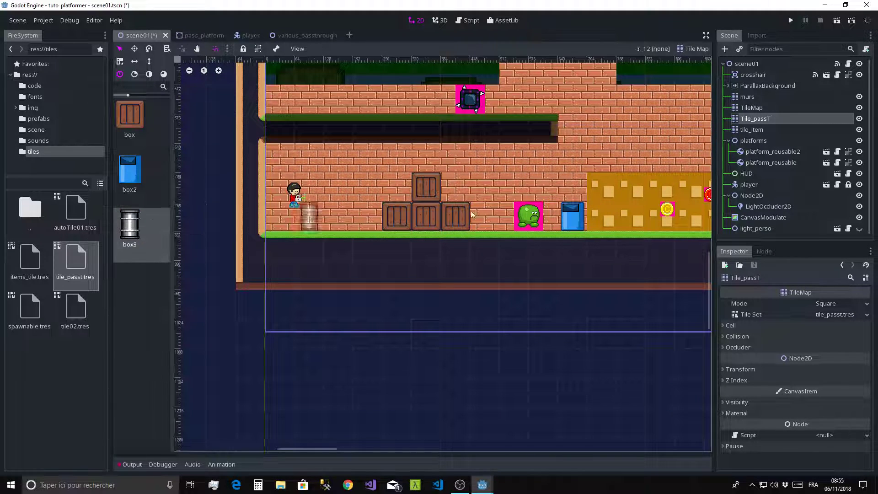
scroll(462, 201, right, 5)
scroll(453, 210, right, 5)
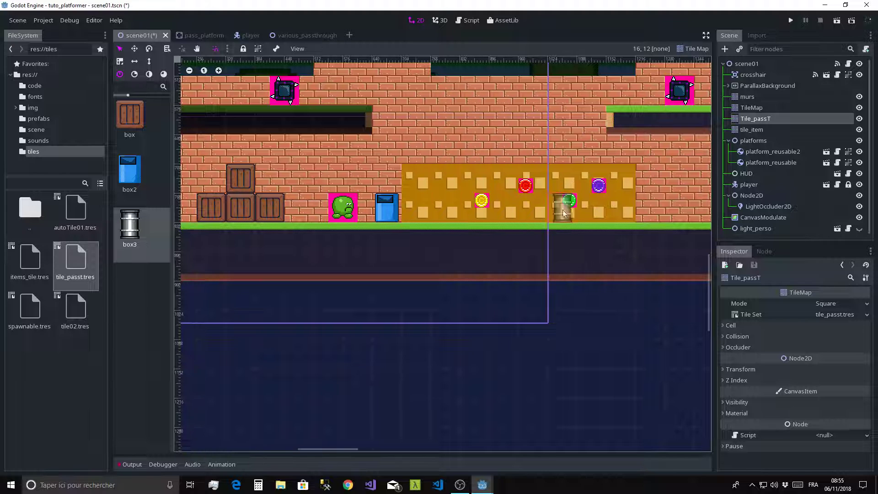
click(661, 209)
click(677, 212)
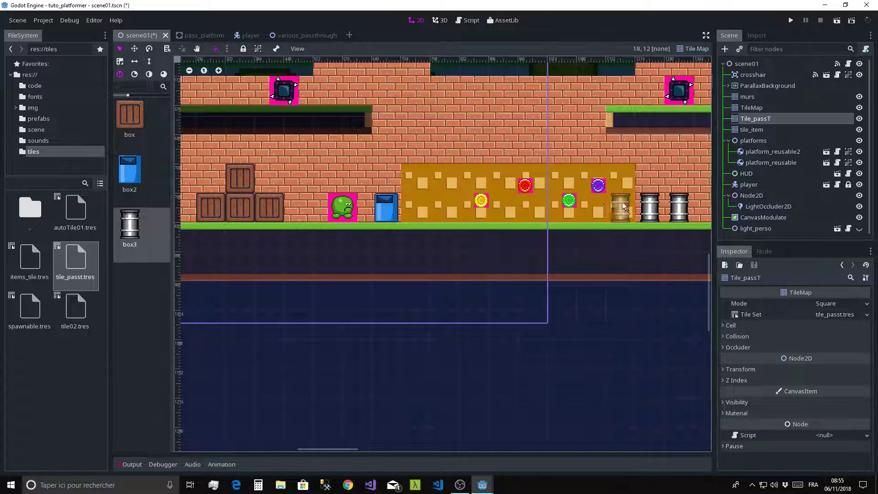
middle_drag(620, 211, 390, 210)
drag(479, 211, 508, 212)
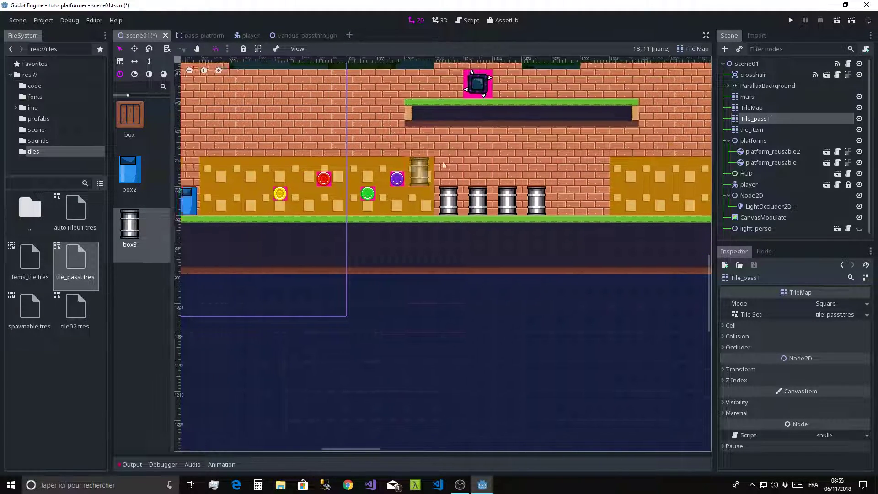
middle_drag(345, 160, 523, 161)
scroll(523, 161, down, 5)
scroll(366, 162, up, 2)
middle_drag(366, 162, 464, 197)
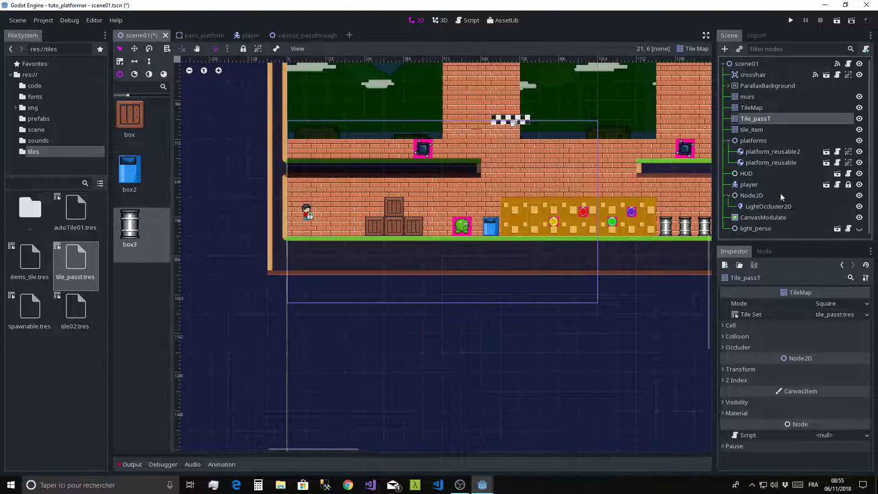
Step: In Tile_passT's cell settings, toggle Y Sort and Clip Uv on, then back off
click(723, 325)
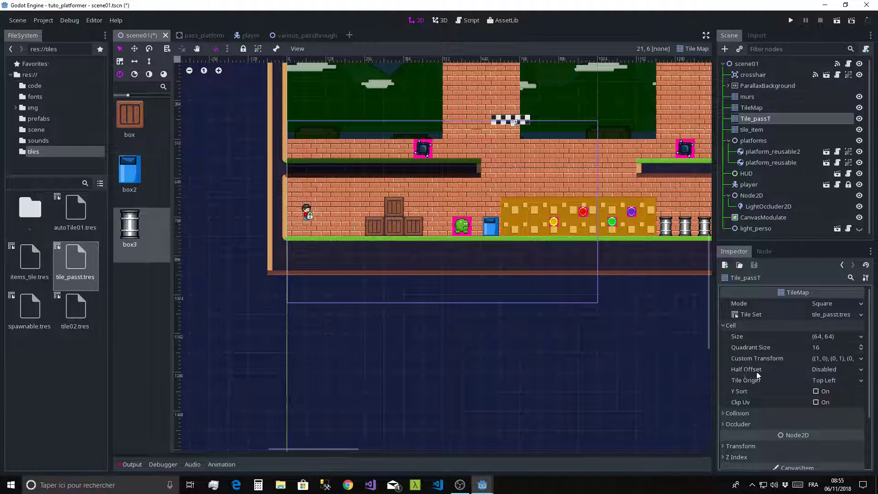
click(816, 391)
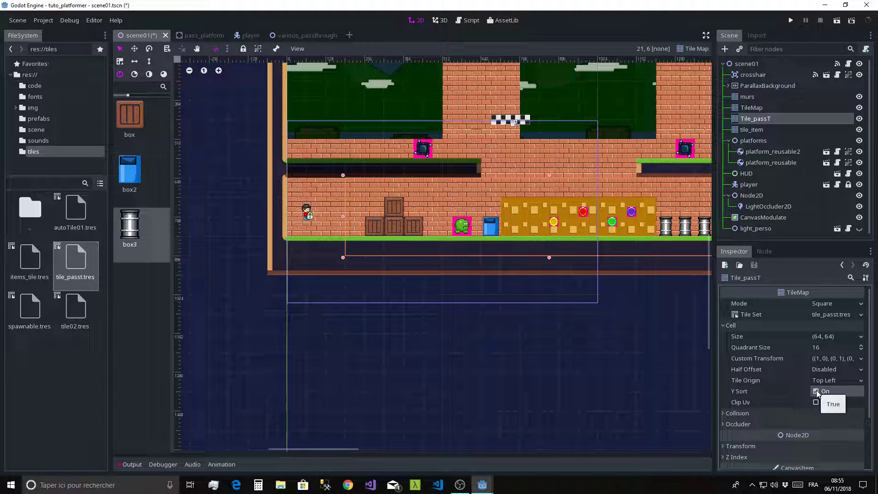
click(816, 390)
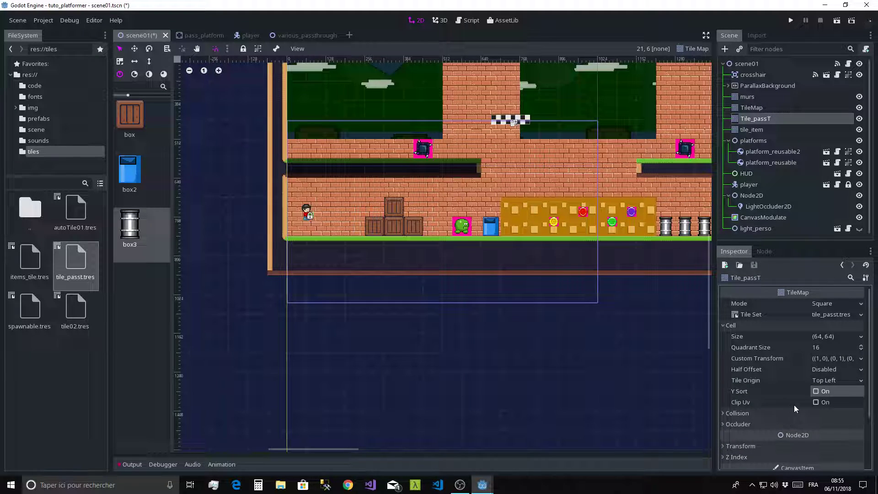
click(815, 402)
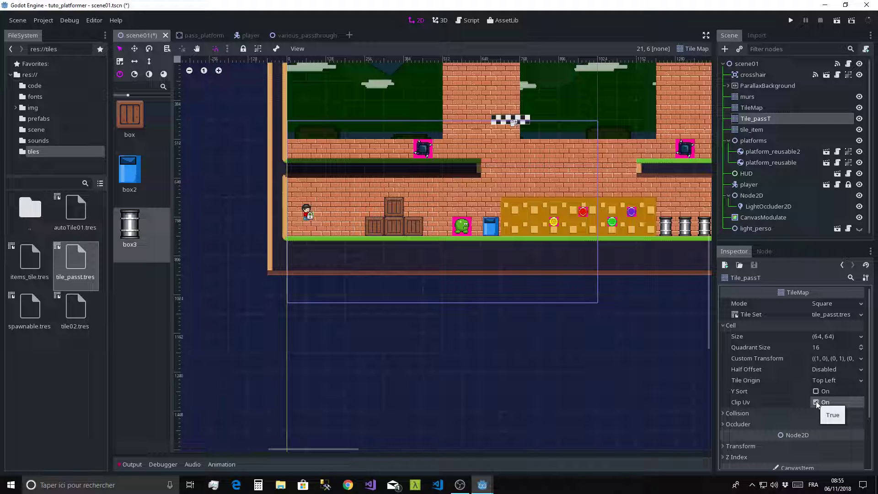
click(816, 401)
scroll(775, 372, down, 2)
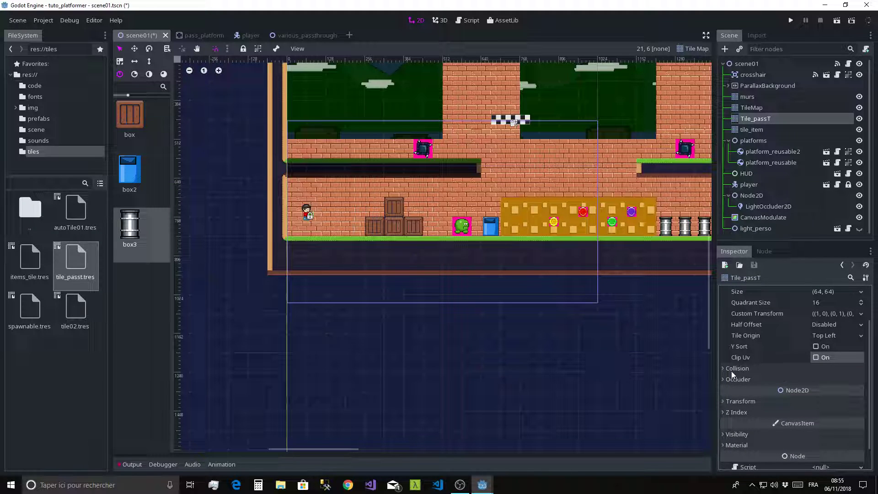
scroll(788, 342, up, 1)
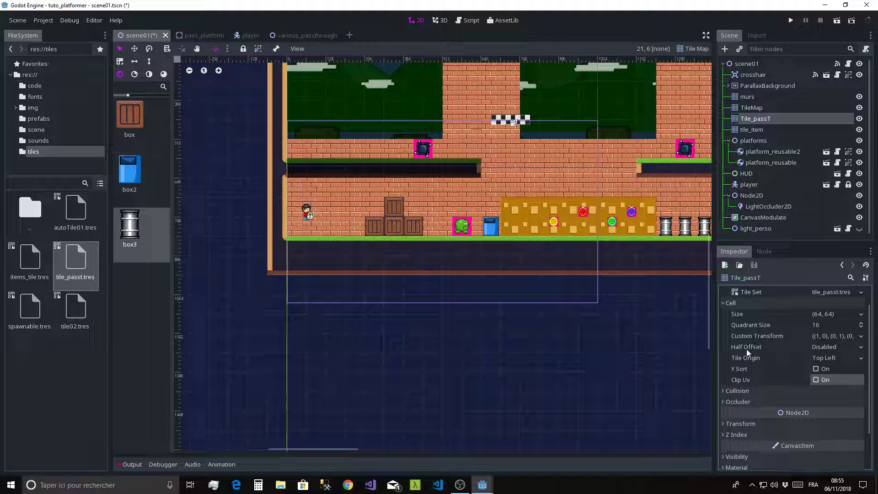
Step: Try Center tile origin, restore Top Left, and toggle Y Sort back off
click(821, 358)
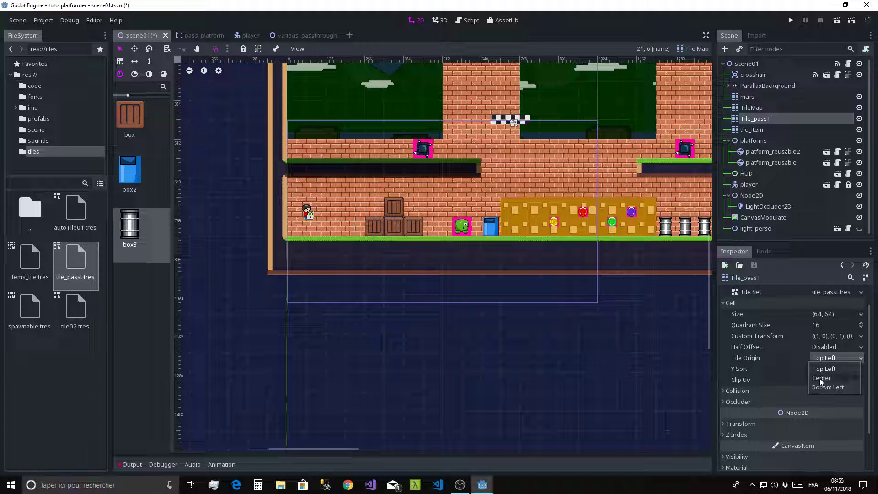
click(820, 378)
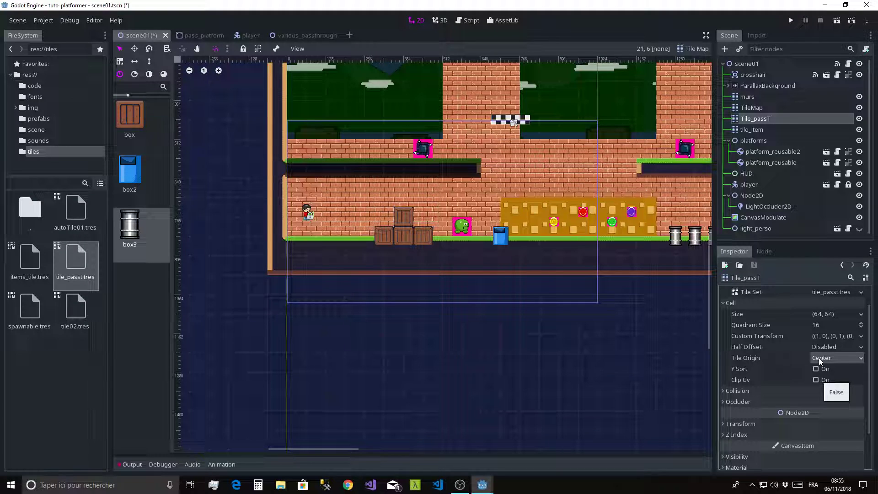
click(818, 358)
click(825, 368)
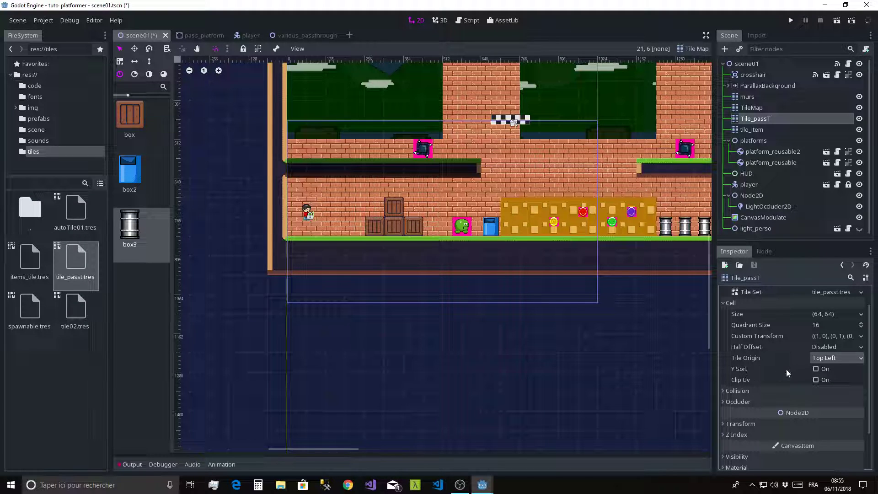
click(818, 368)
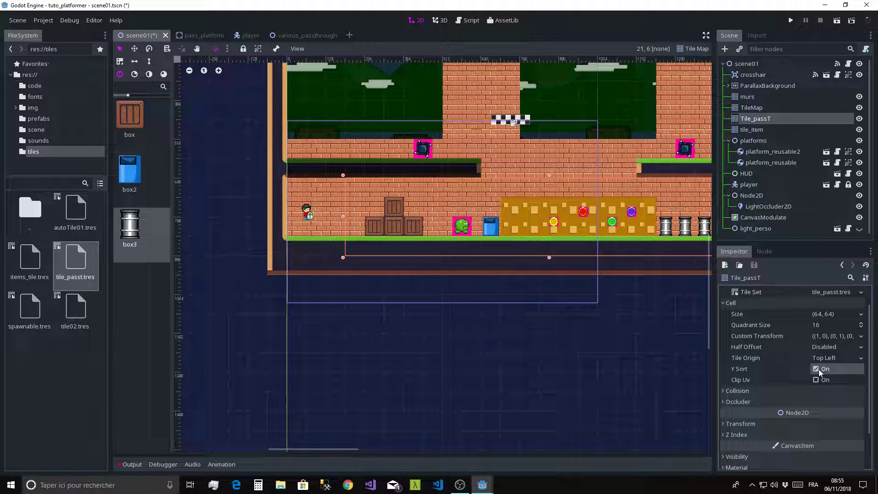
click(819, 369)
scroll(789, 341, down, 1)
scroll(789, 341, down, 1)
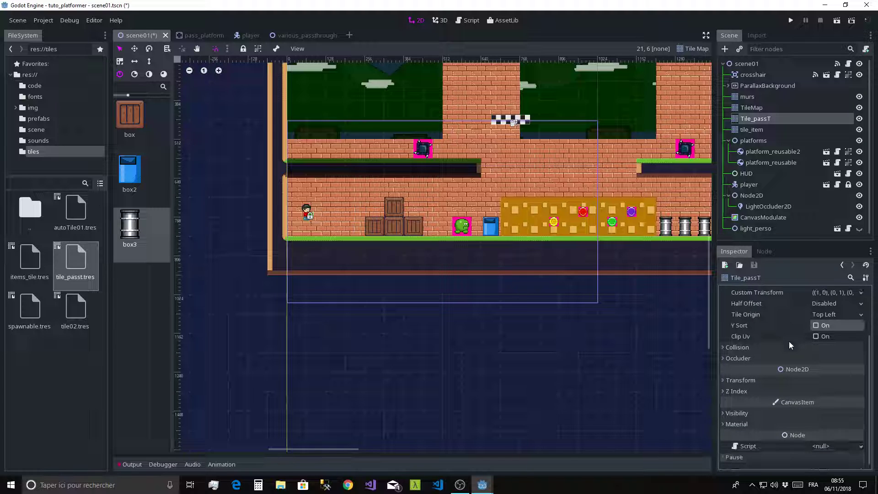
scroll(784, 344, up, 1)
scroll(783, 346, up, 1)
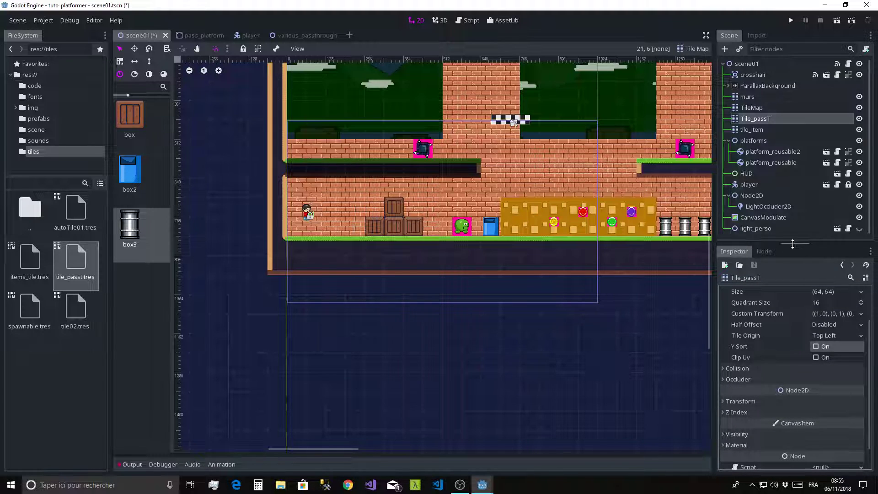
drag(792, 244, 792, 132)
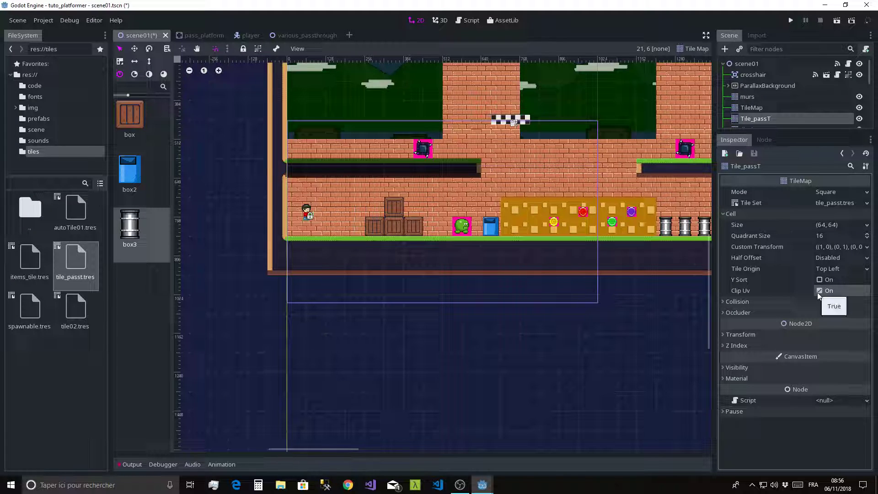
Step: Expand Tile_passT's Collision and Transform sections and toggle Y Sort once more
click(719, 304)
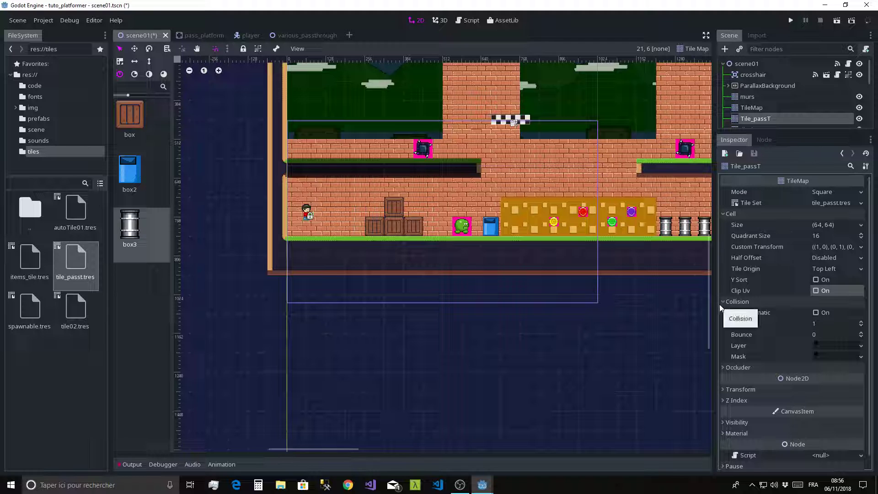
scroll(722, 366, down, 1)
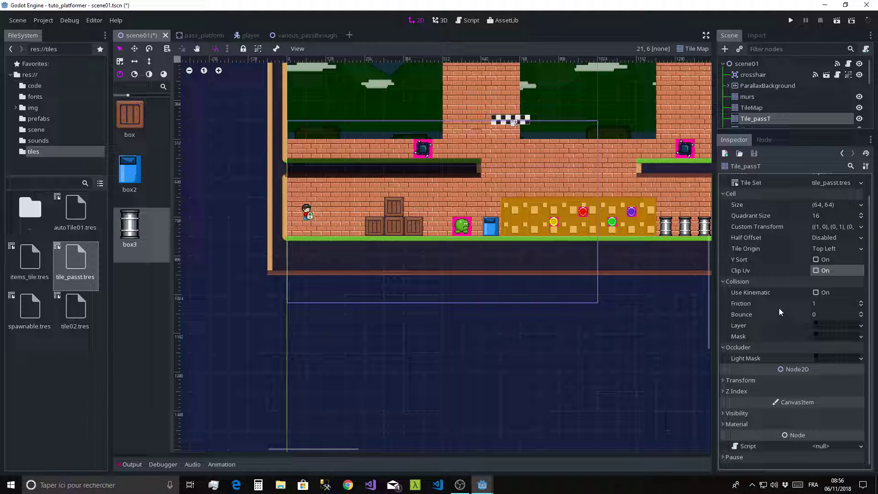
click(724, 380)
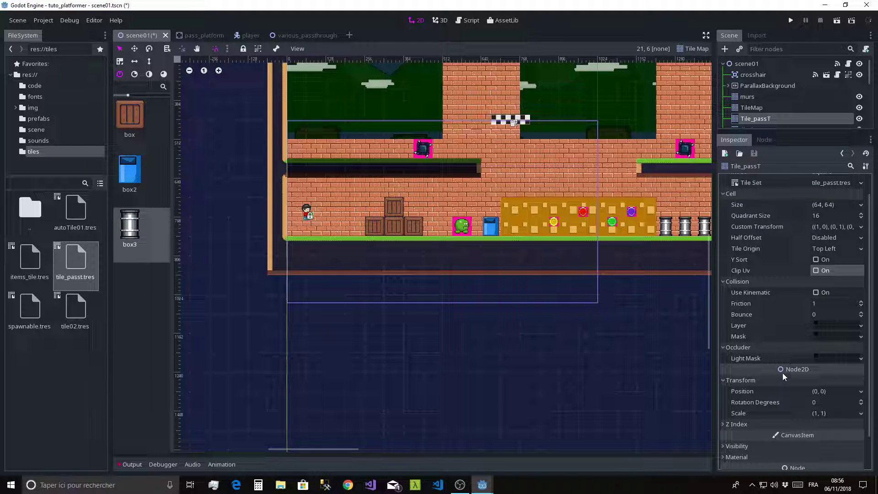
scroll(782, 382, down, 2)
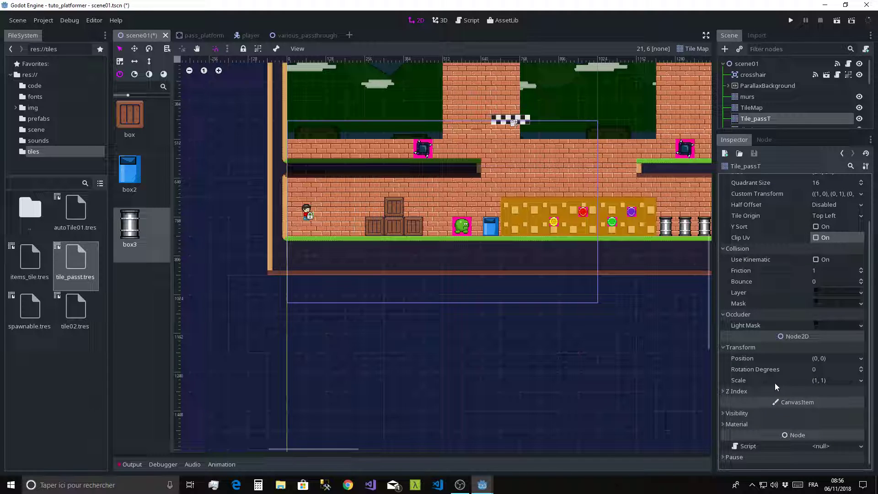
scroll(756, 372, up, 3)
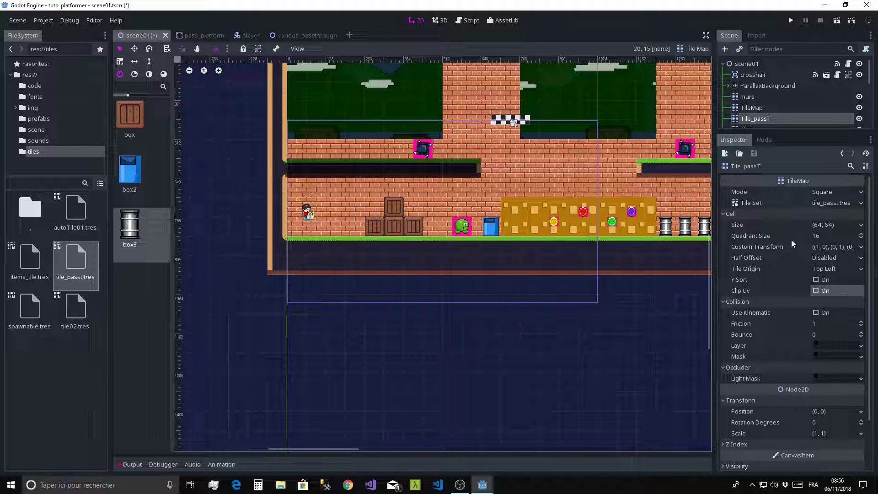
click(822, 248)
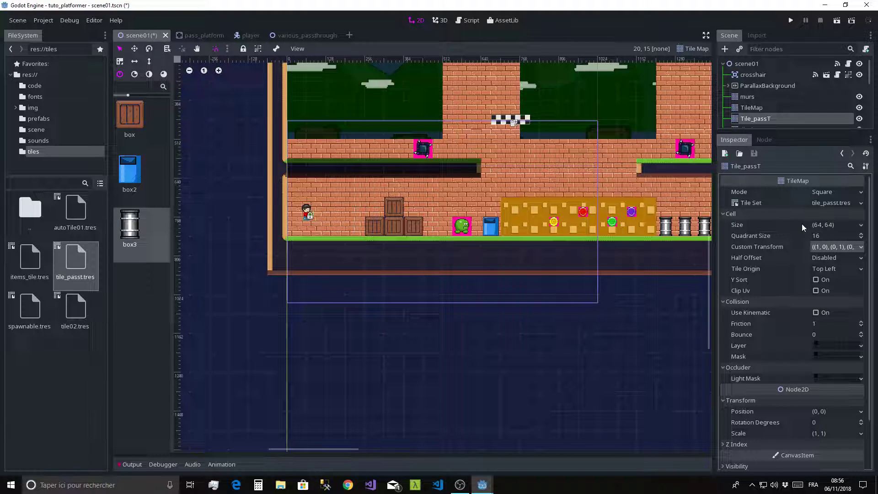
click(816, 279)
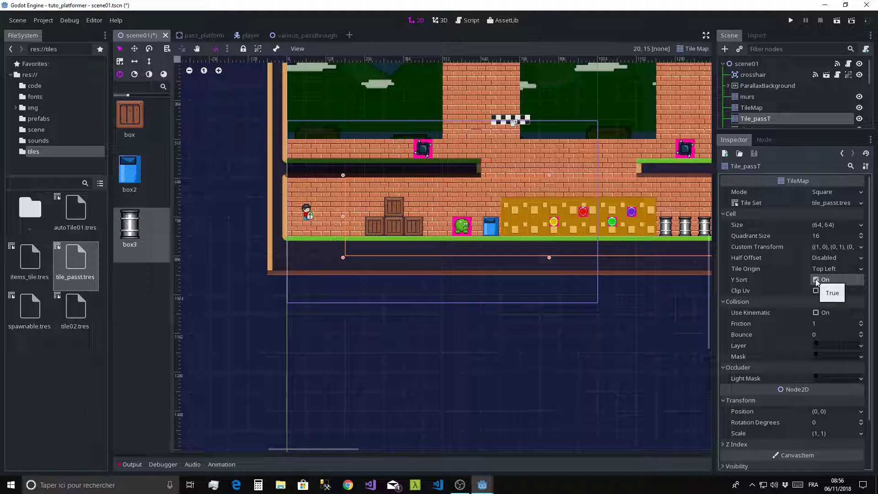
click(815, 280)
scroll(594, 190, down, 2)
middle_drag(594, 191, 551, 257)
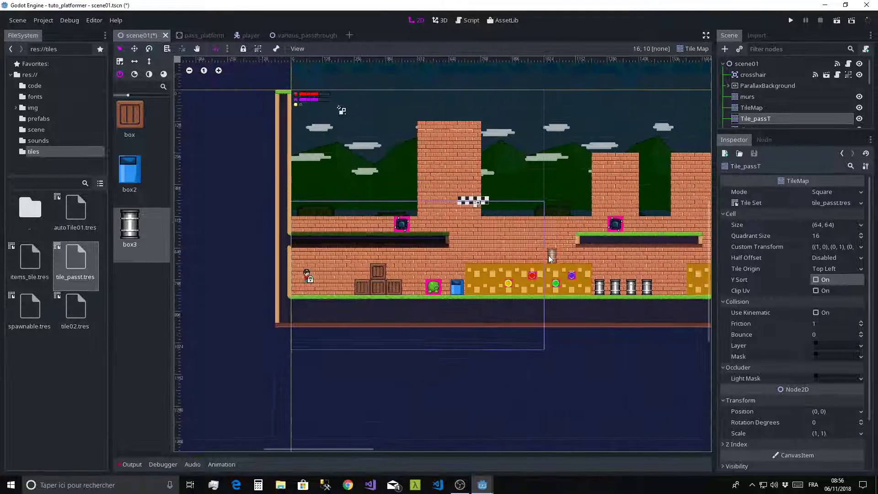
Step: Test-run the level, jump the player up the crate pyramid, then close the game
click(789, 21)
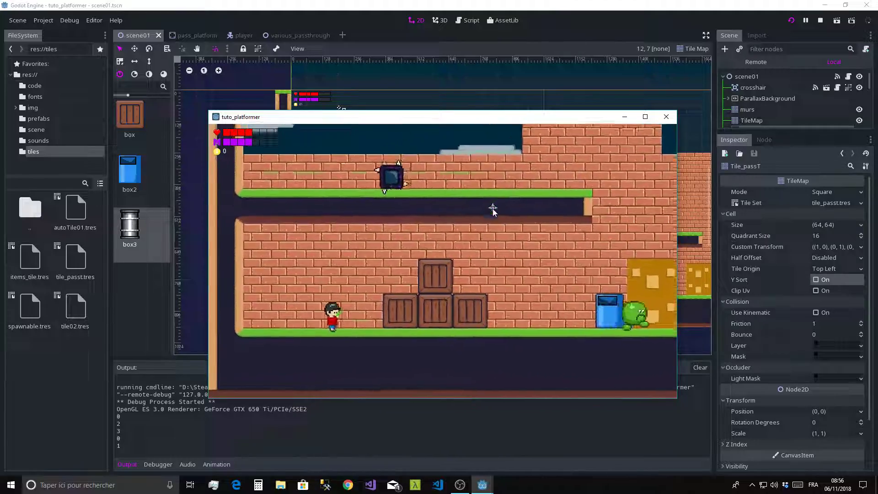
key(Up)
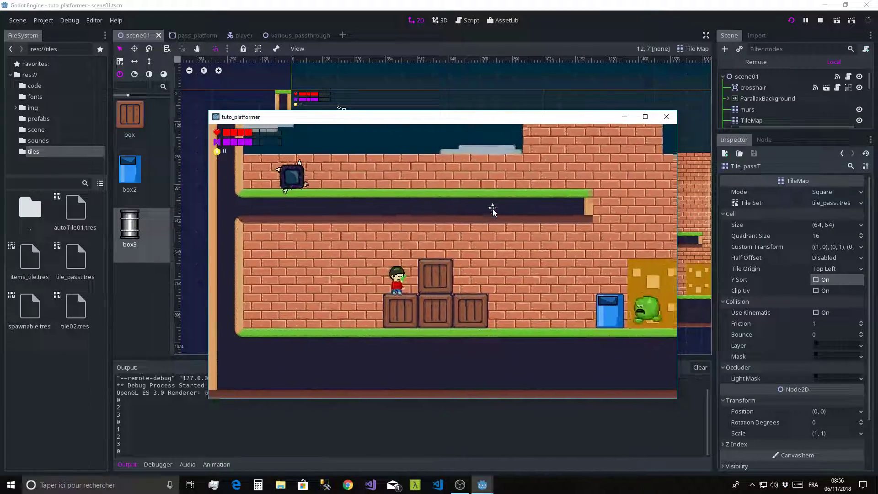
key(Right)
key(Up)
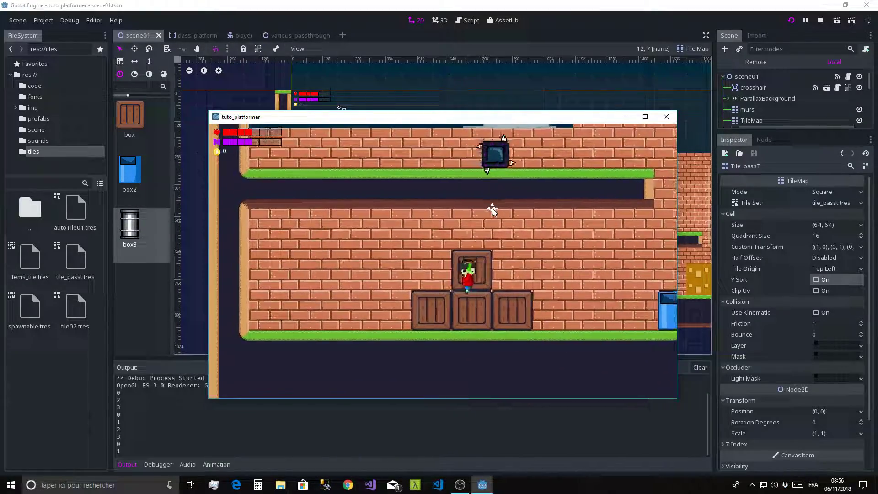
key(Up)
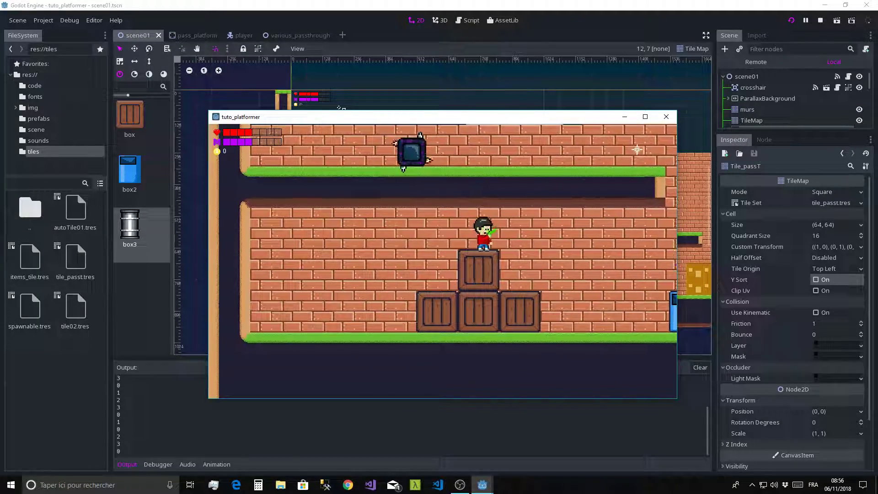
click(666, 117)
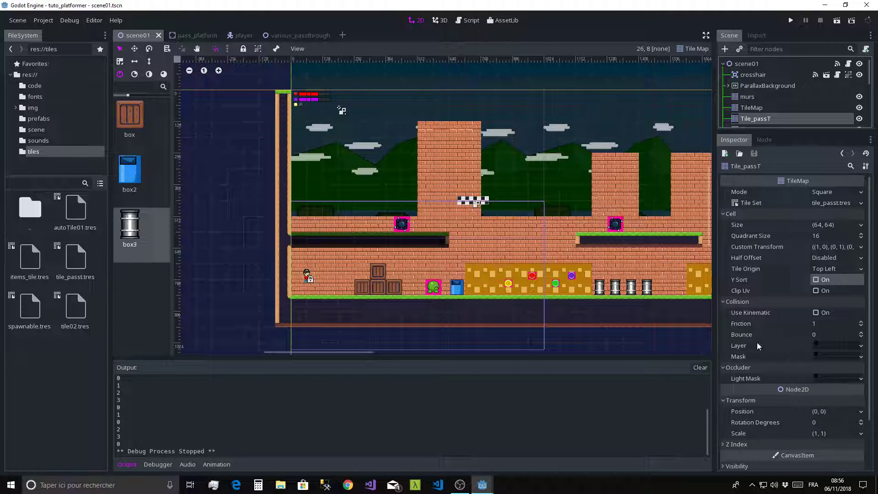
Step: Put the tiles on the pass collision layer and take them off the env layer
click(827, 343)
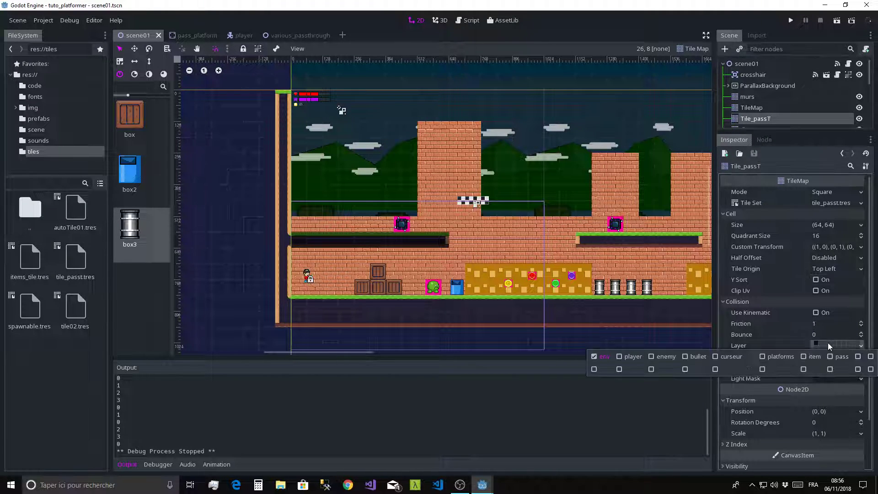
click(829, 356)
click(786, 339)
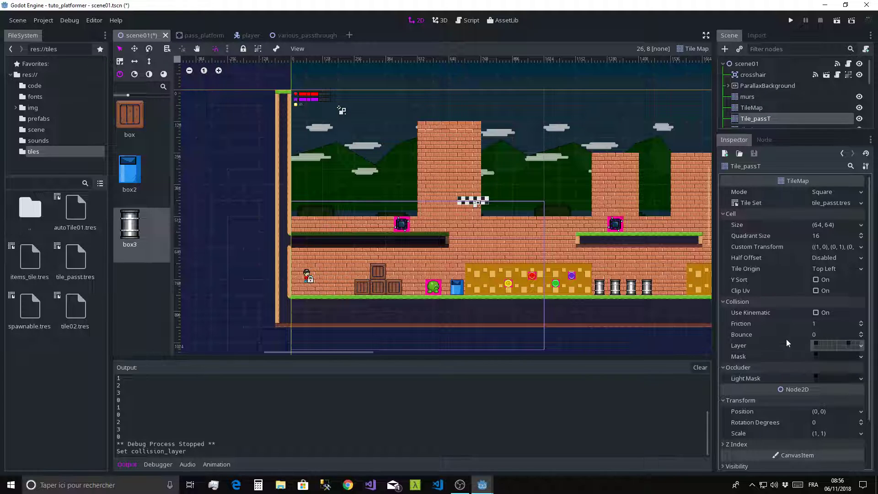
click(832, 347)
click(594, 356)
click(594, 357)
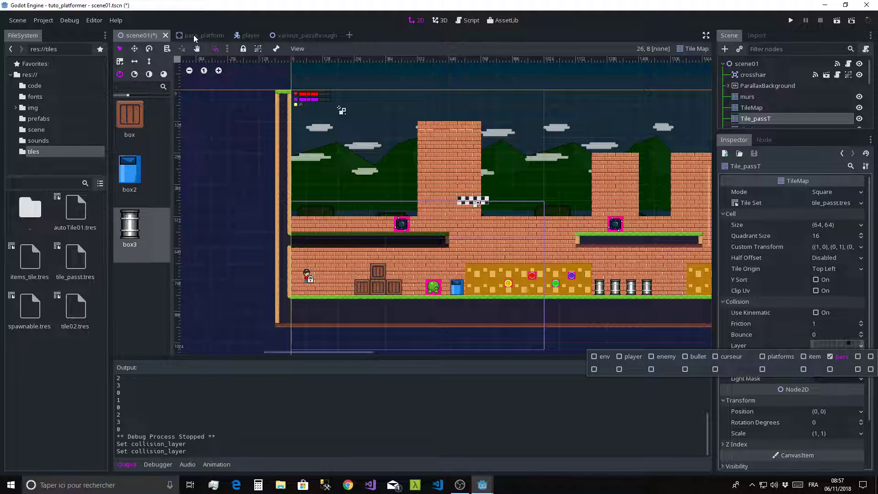
click(287, 36)
Step: Look over the various_passthrough and player scenes, then return to scene01
click(306, 36)
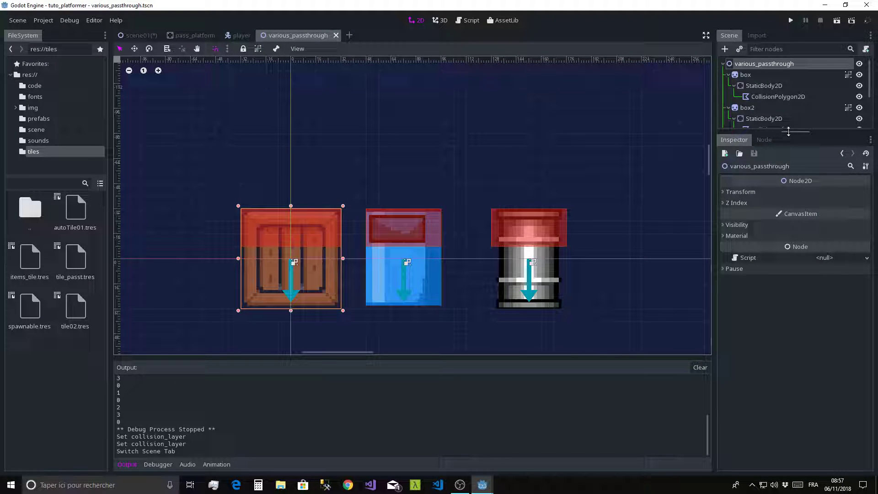
drag(788, 132, 788, 191)
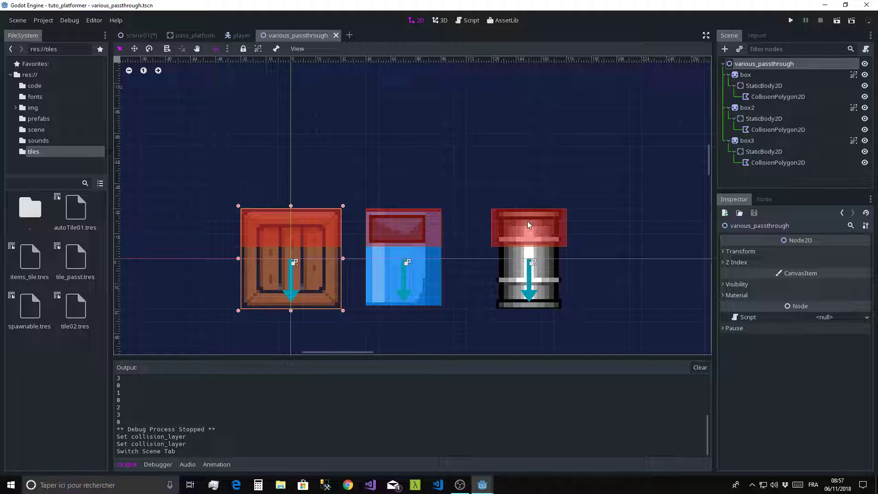
click(237, 35)
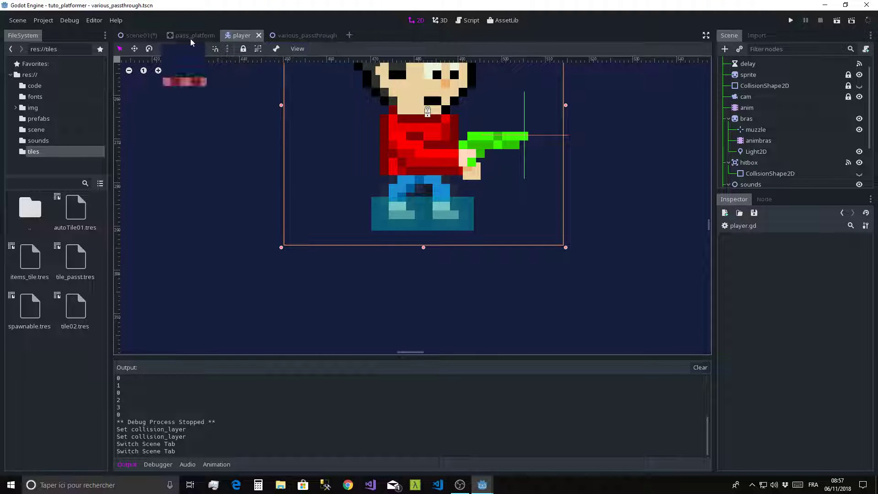
click(138, 36)
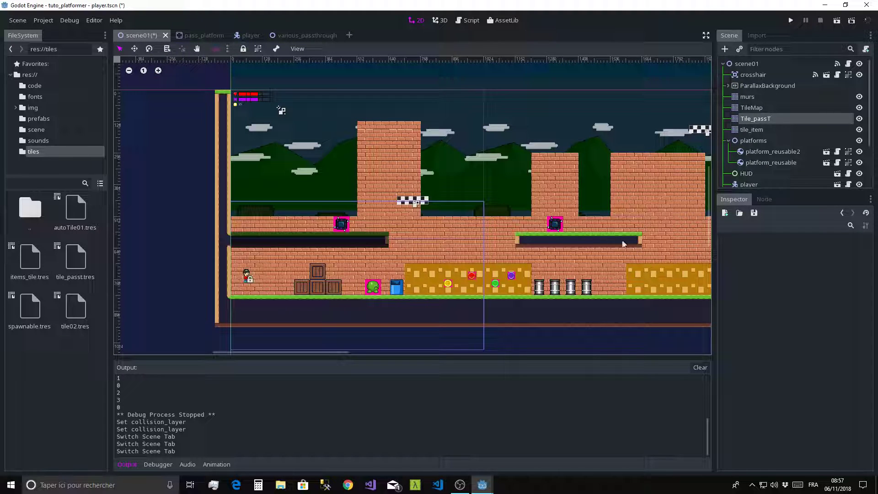
Step: Set Tile_passT's collision mask and launch the level for a test run
click(756, 119)
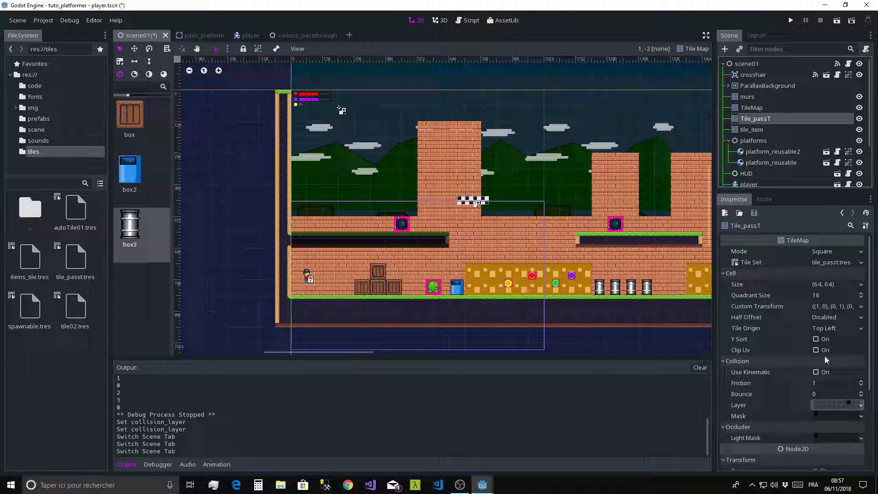
click(833, 405)
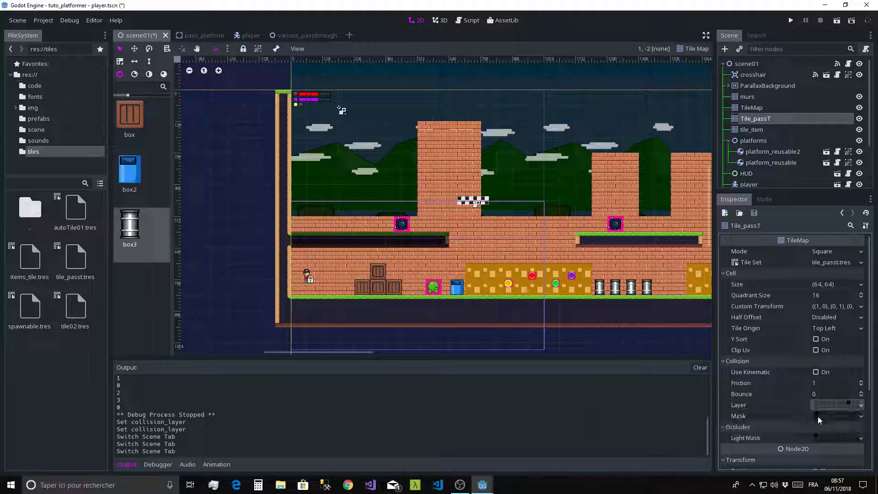
click(817, 416)
click(620, 433)
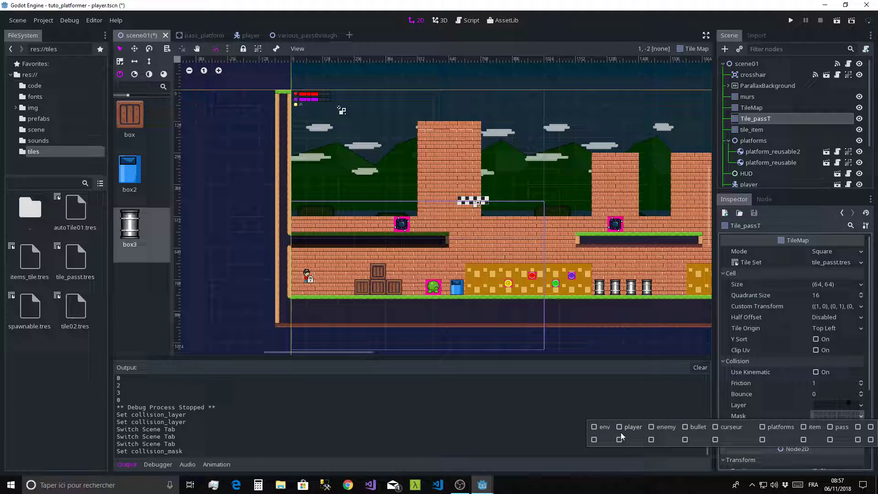
click(788, 408)
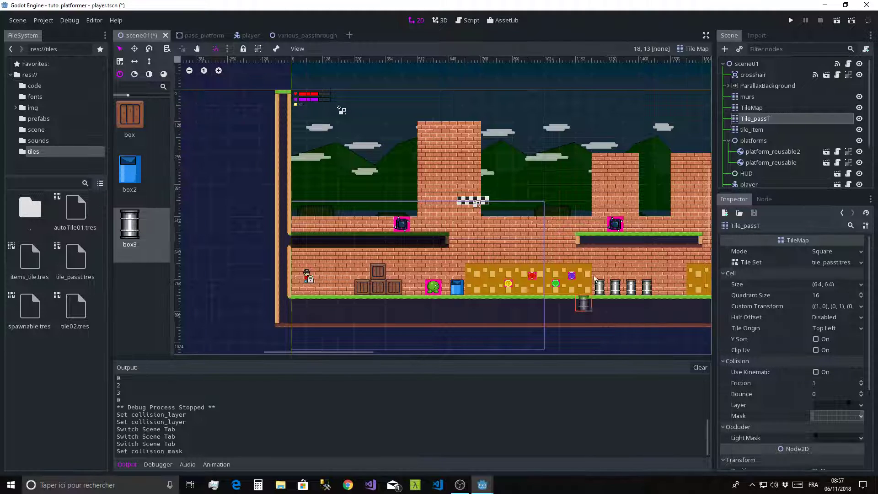
click(791, 20)
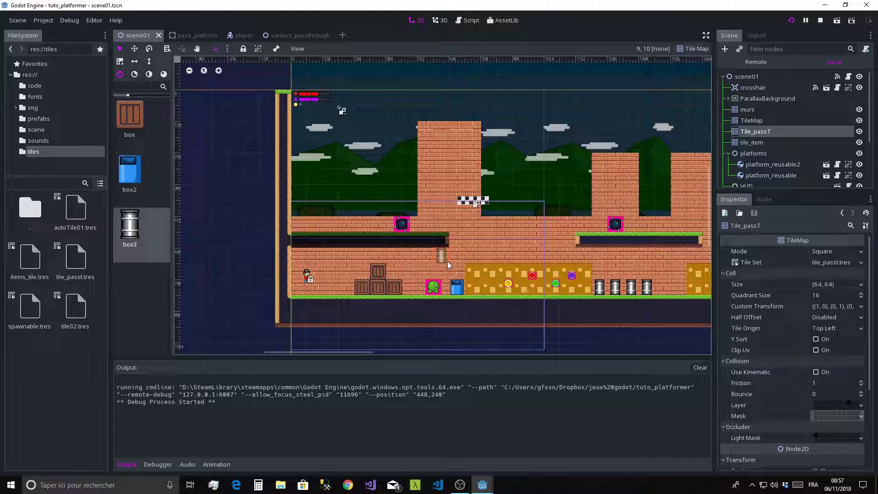
Step: Jump the player over the crate pyramid, then run right onto the barrels
key(Right)
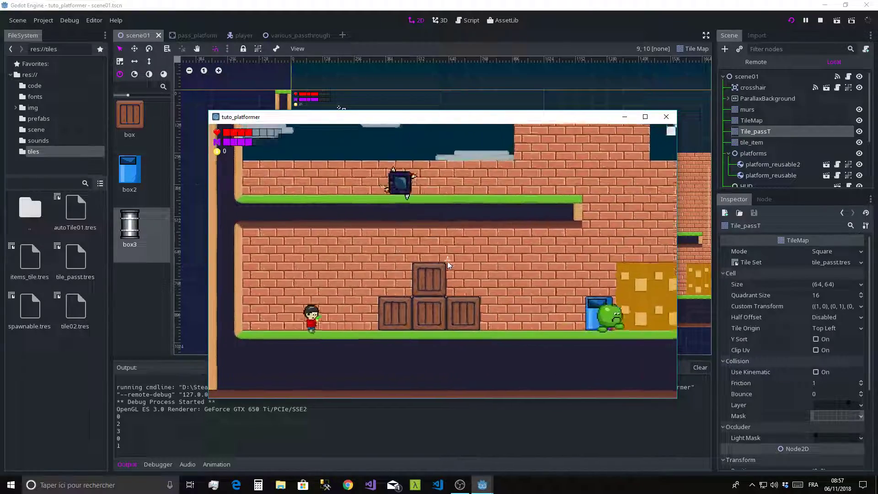
key(Up)
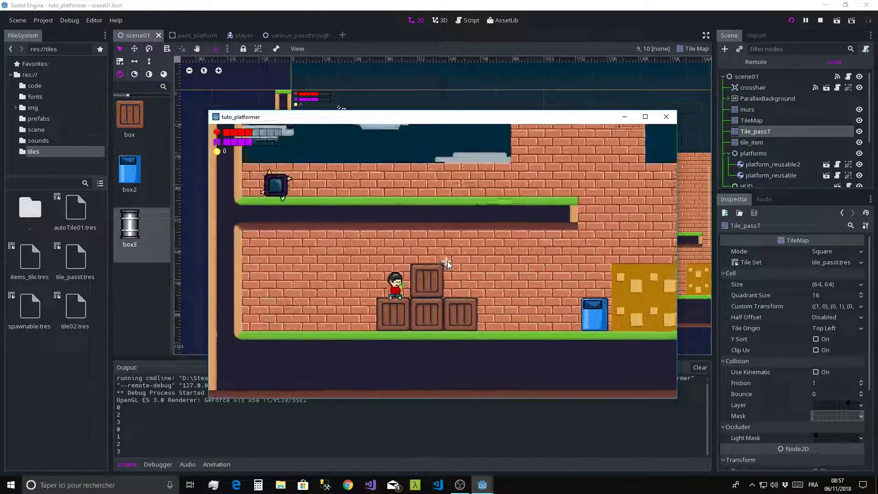
key(Up)
key(Up)
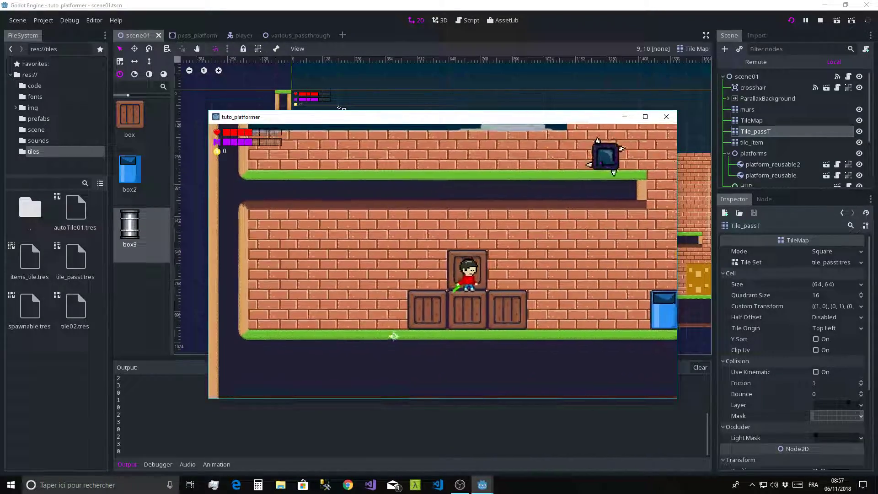
key(Down)
key(Up)
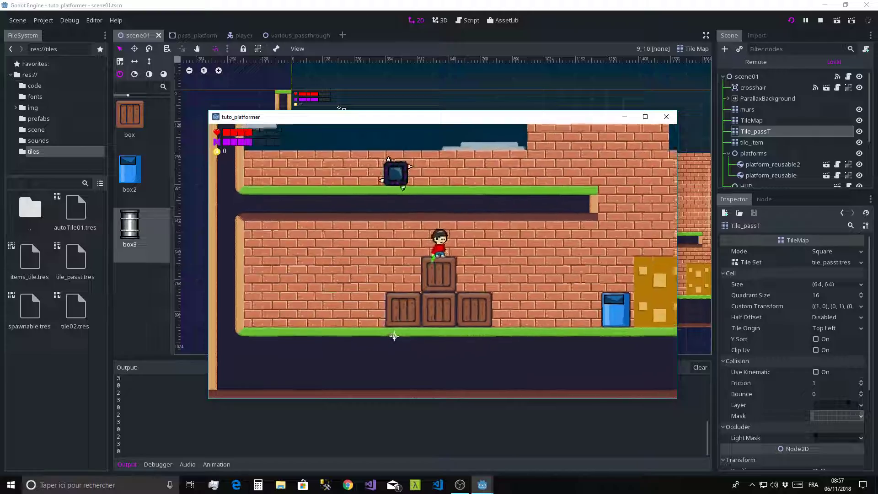
key(Right)
key(Up)
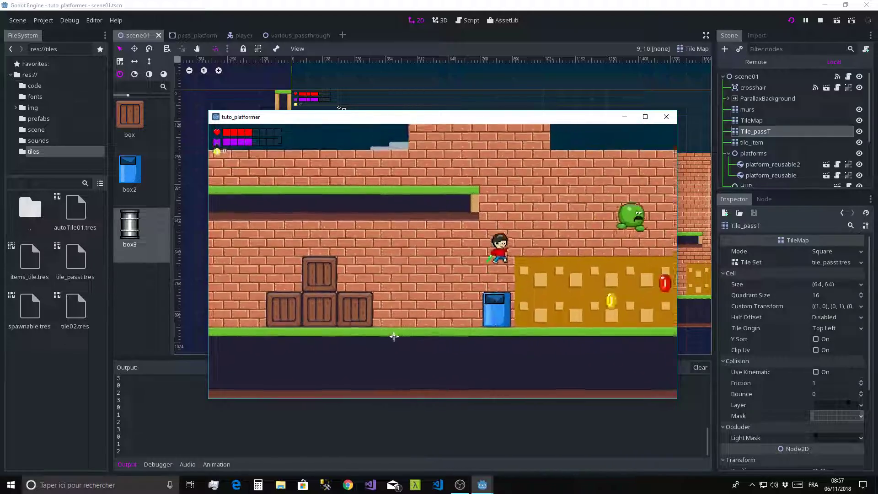
key(Right)
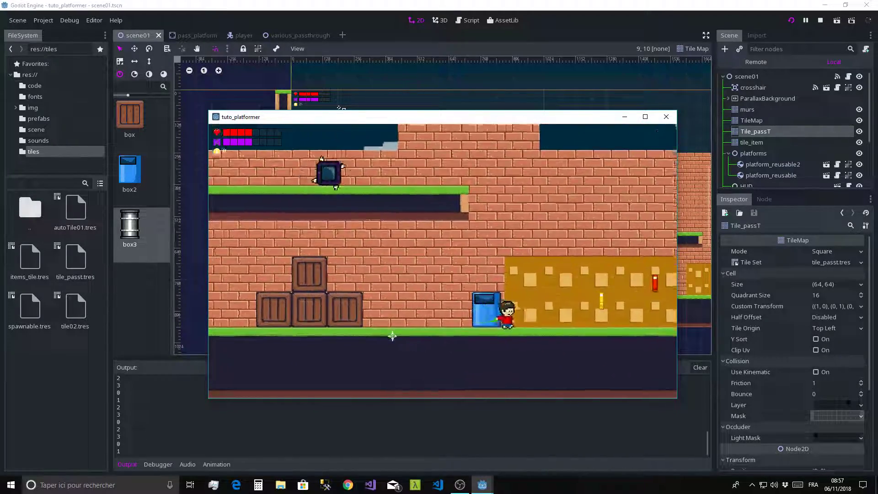
key(Up)
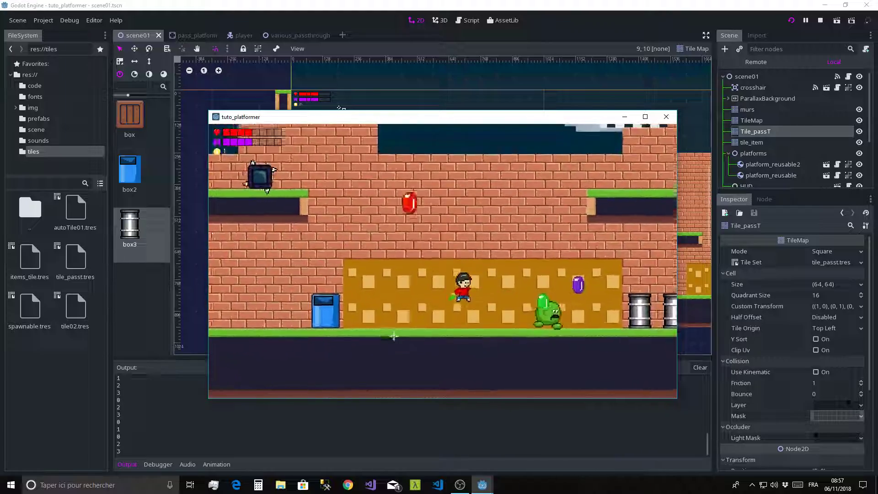
key(Up)
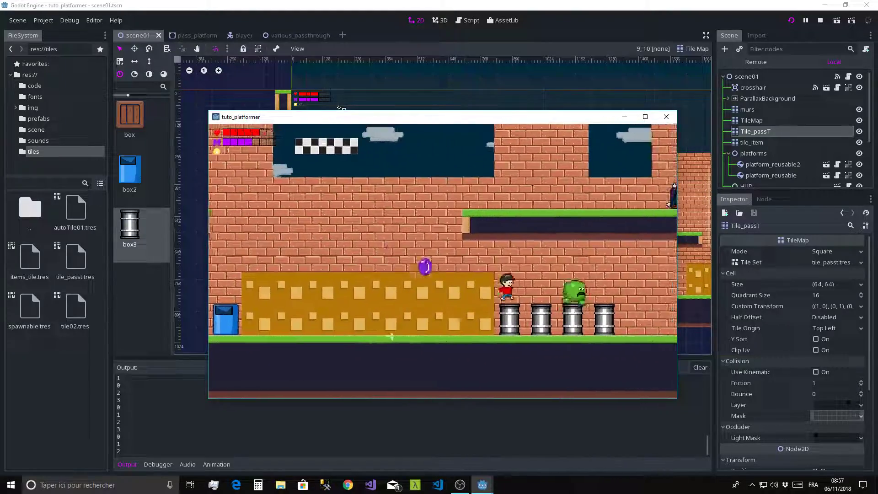
key(Left)
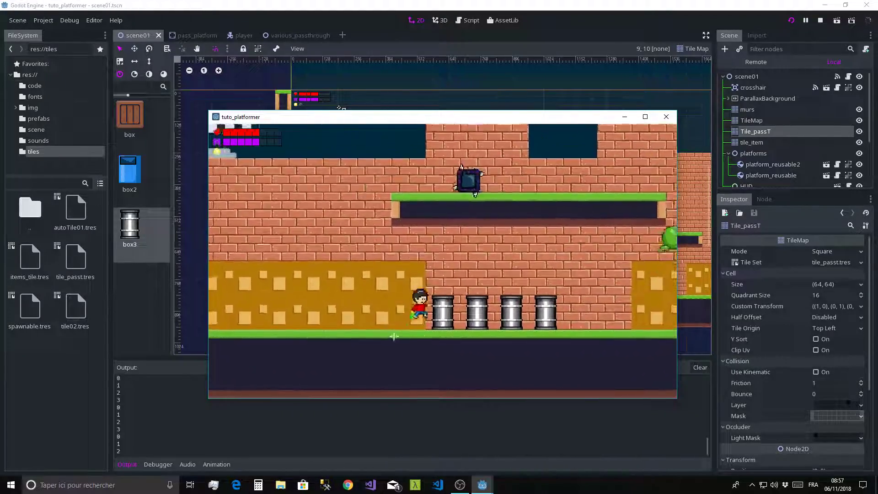
key(Right)
key(Up)
key(Left)
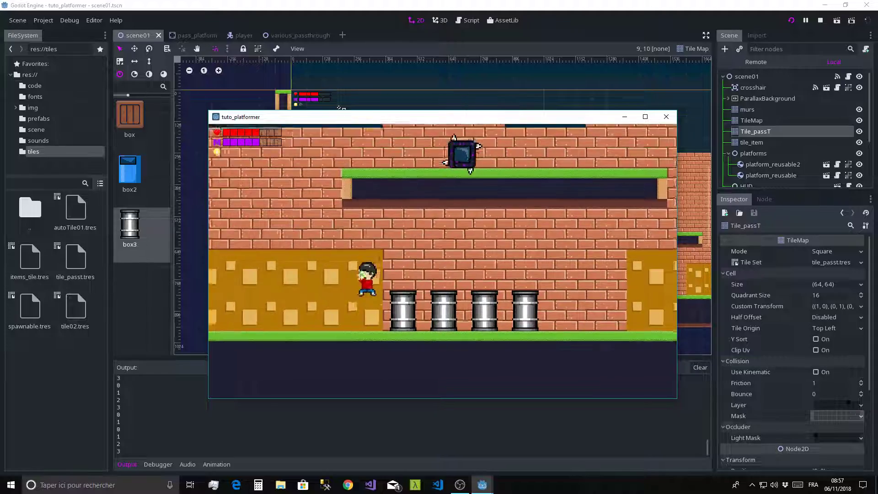
key(Left)
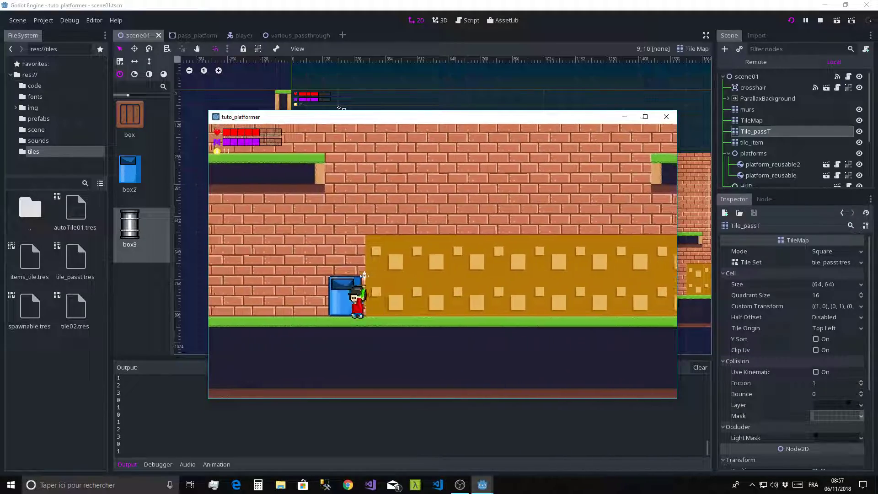
Step: Jump onto the blue box, crate stack and gold block, then stop the game
key(Left)
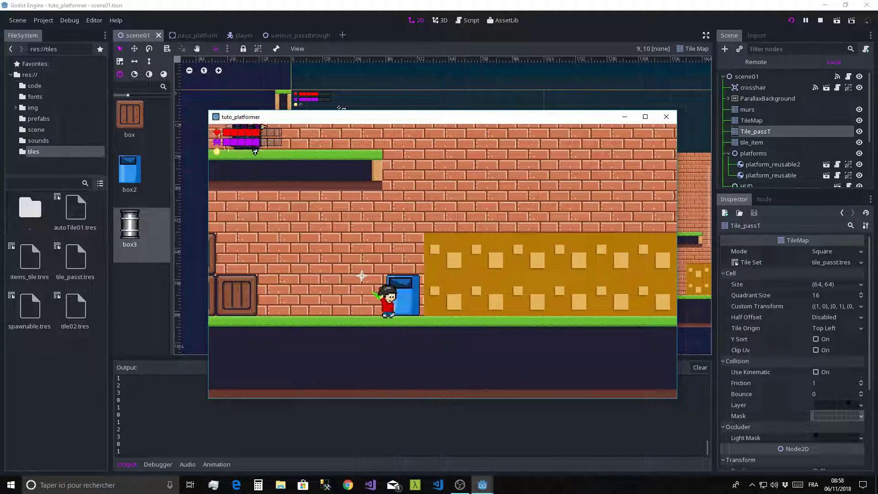
key(Up)
key(Right)
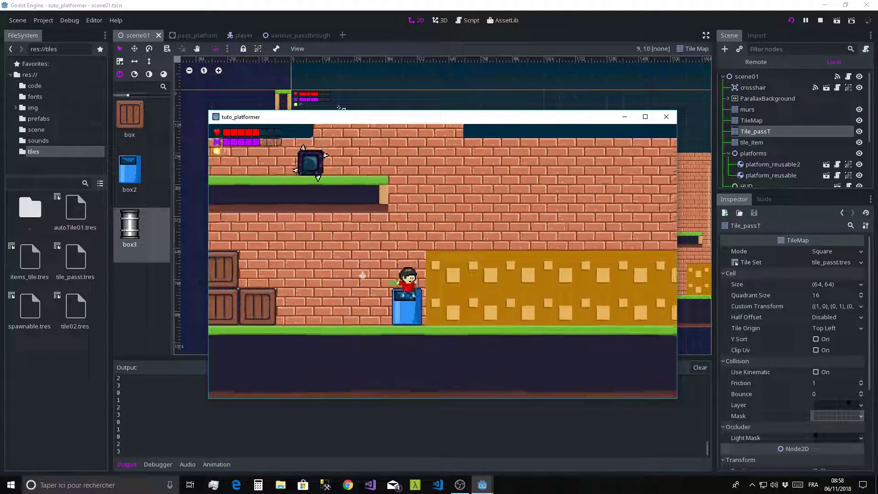
key(Left)
key(Up)
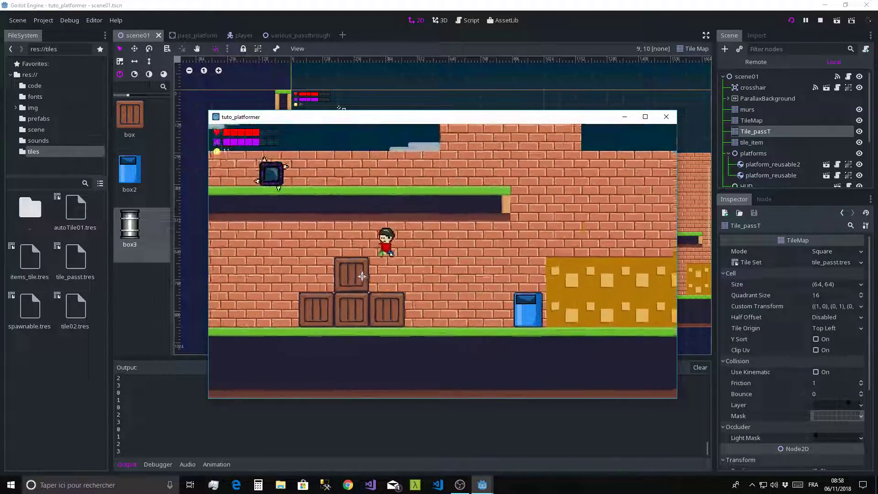
key(Left)
key(Right)
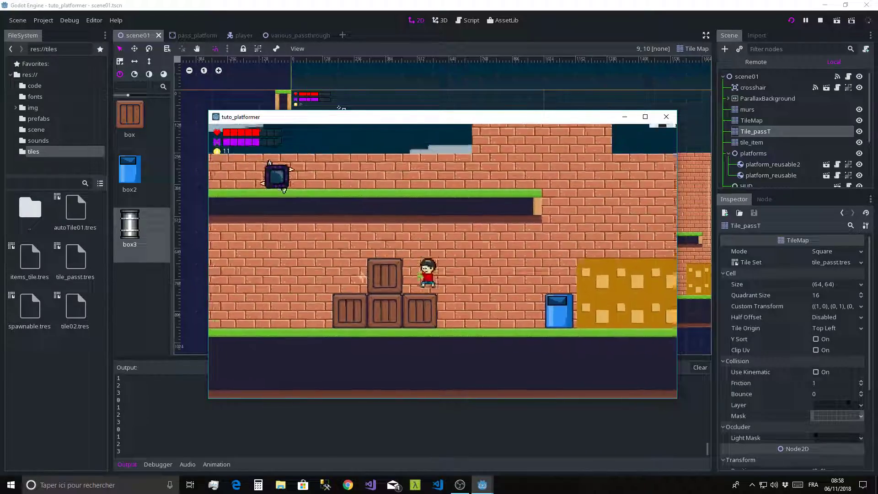
key(Left)
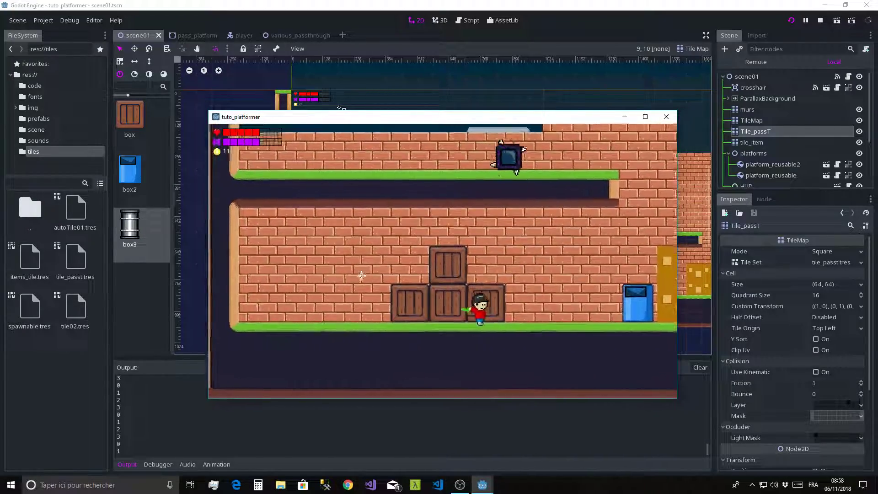
key(Right)
key(Up)
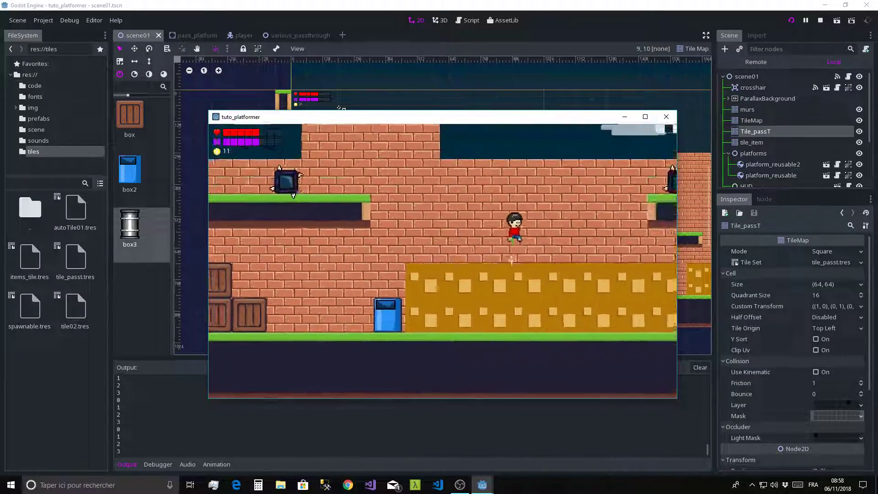
key(Right)
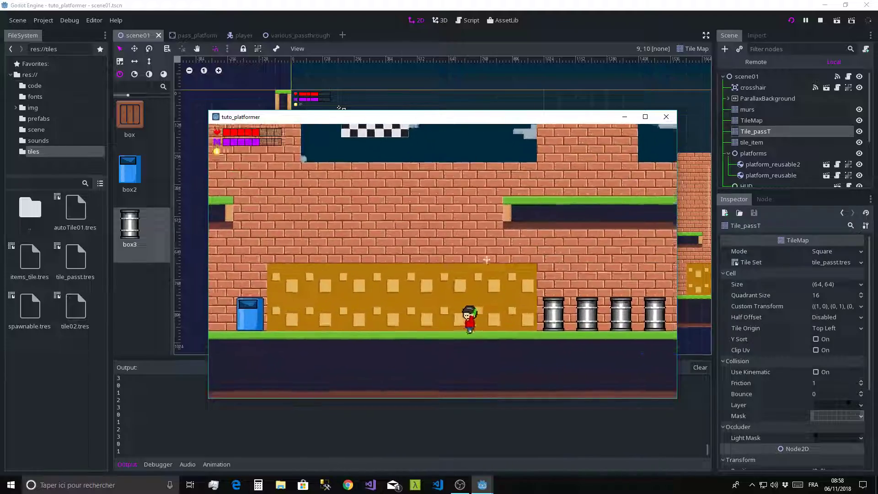
click(666, 116)
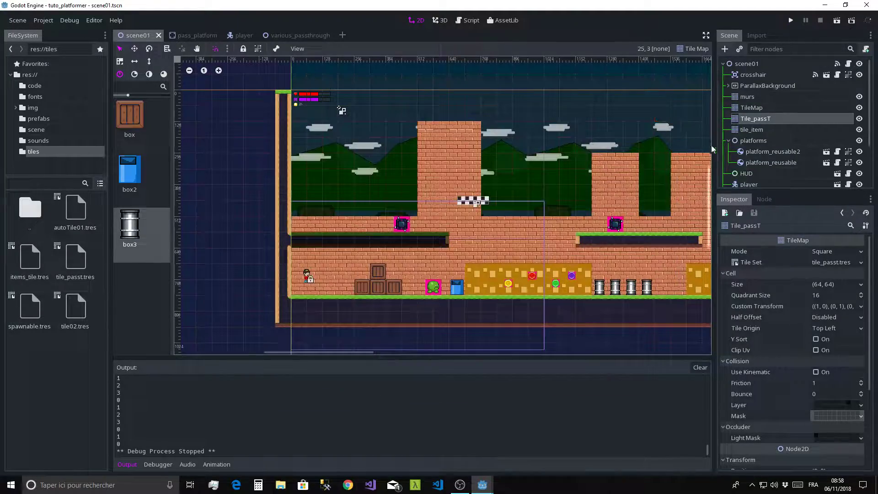
Step: Inspect the player's collision mask layers, zoom in on the crates, then open various_passthrough
scroll(750, 150, down, 3)
click(748, 148)
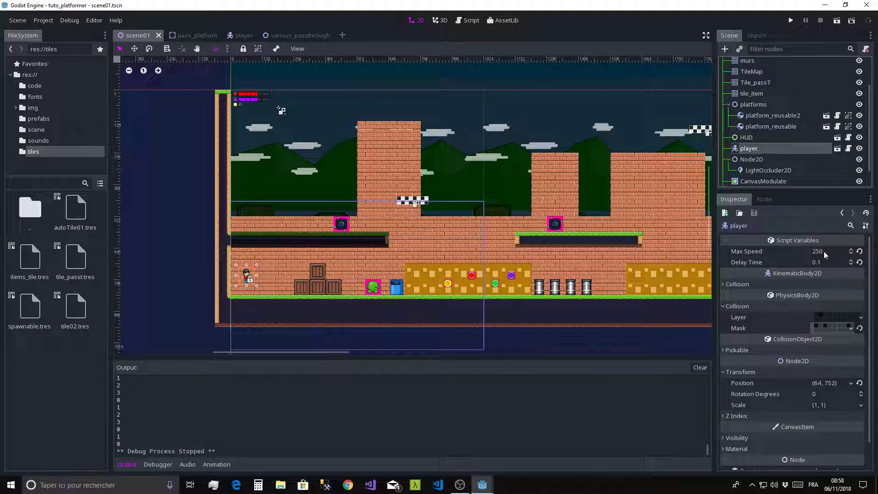
click(850, 328)
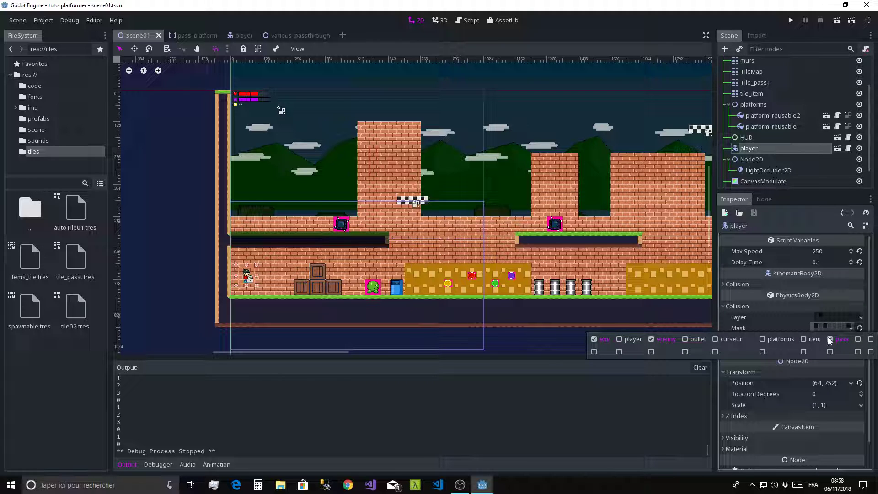
click(780, 317)
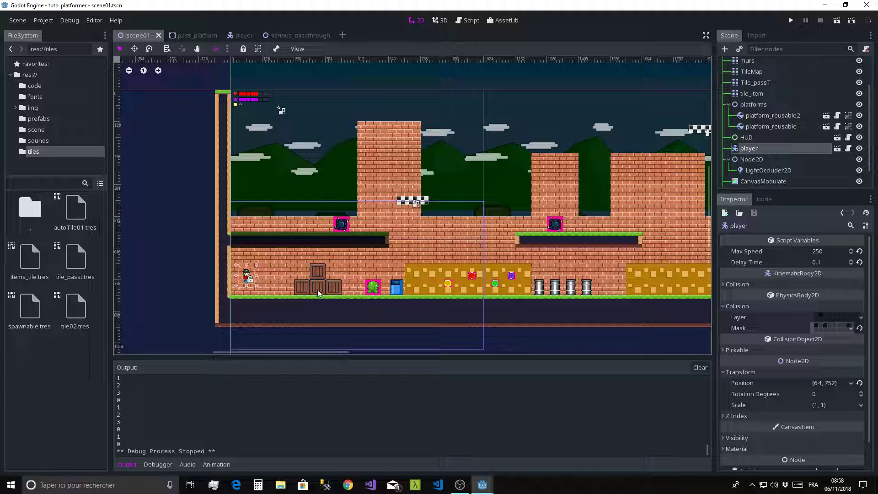
scroll(317, 270, up, 4)
middle_drag(316, 271, 391, 217)
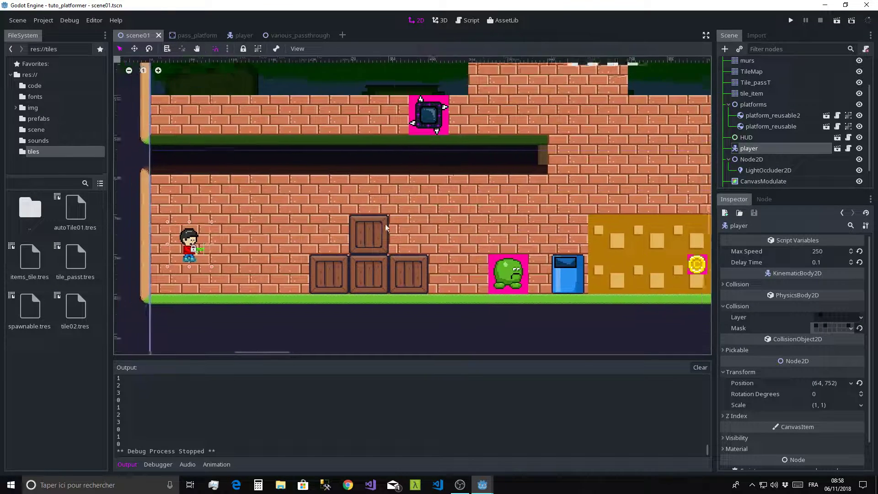
click(301, 31)
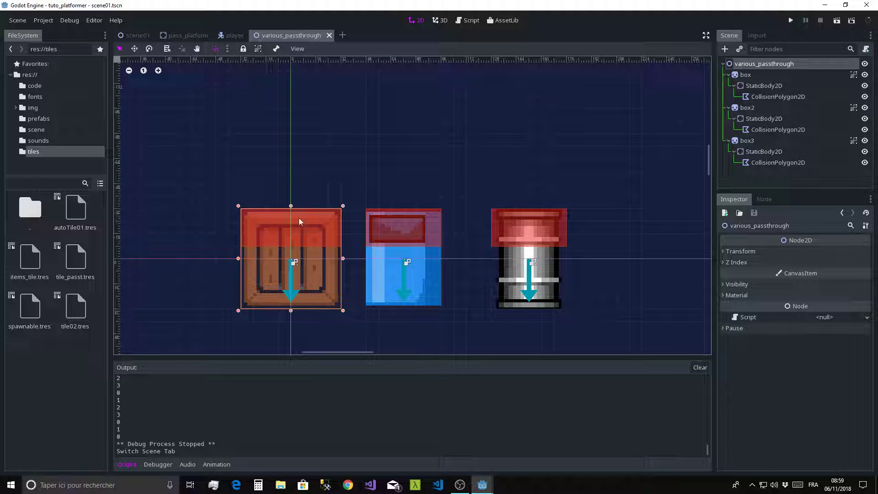
Step: Pan and zoom over the box, box2 and box3 tiles, visit the player scene, then return to scene01
middle_drag(299, 221, 376, 85)
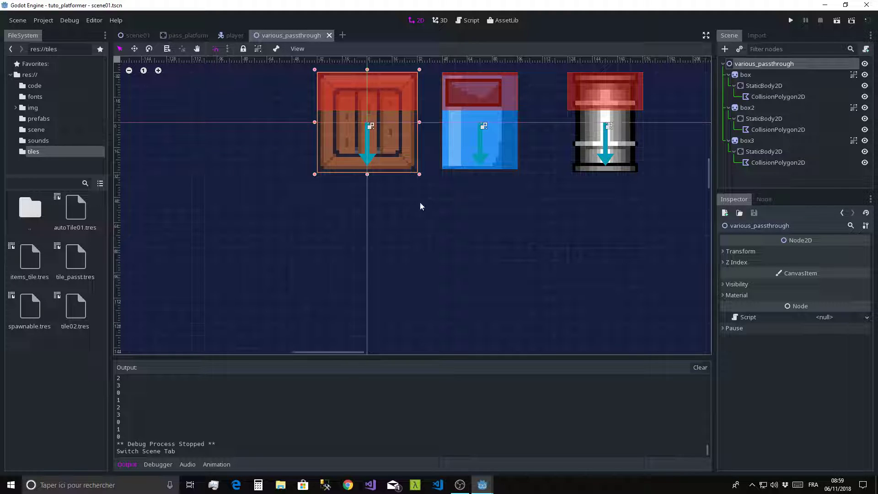
middle_drag(543, 242, 472, 327)
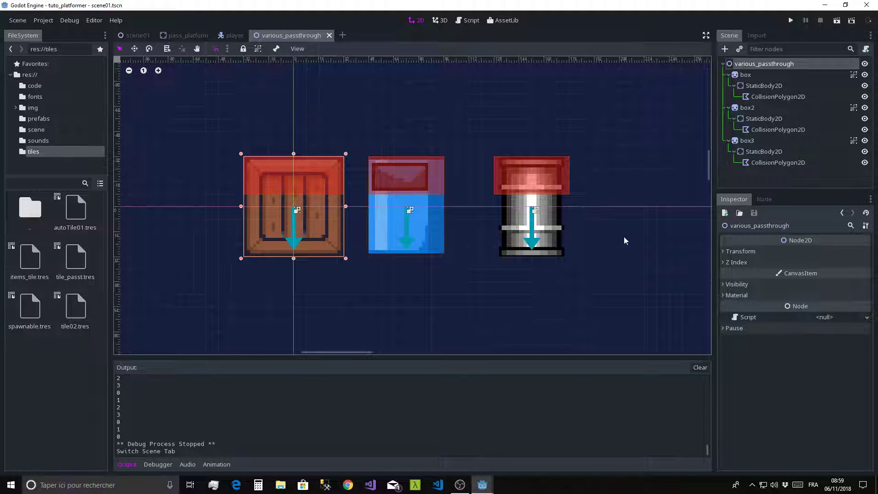
scroll(527, 130, down, 1)
scroll(527, 129, down, 1)
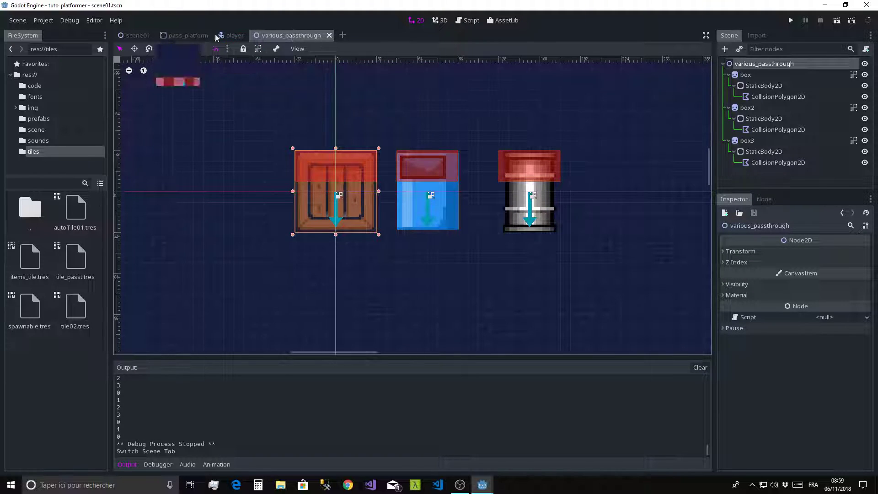
click(232, 36)
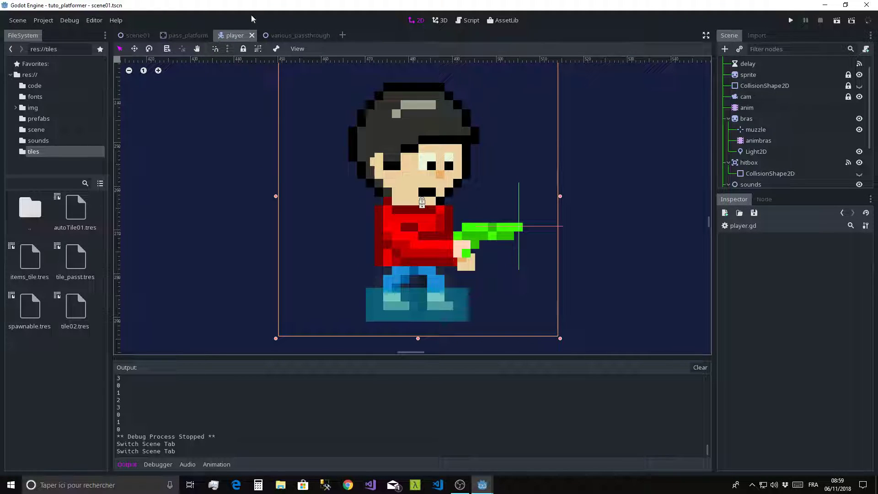
click(291, 35)
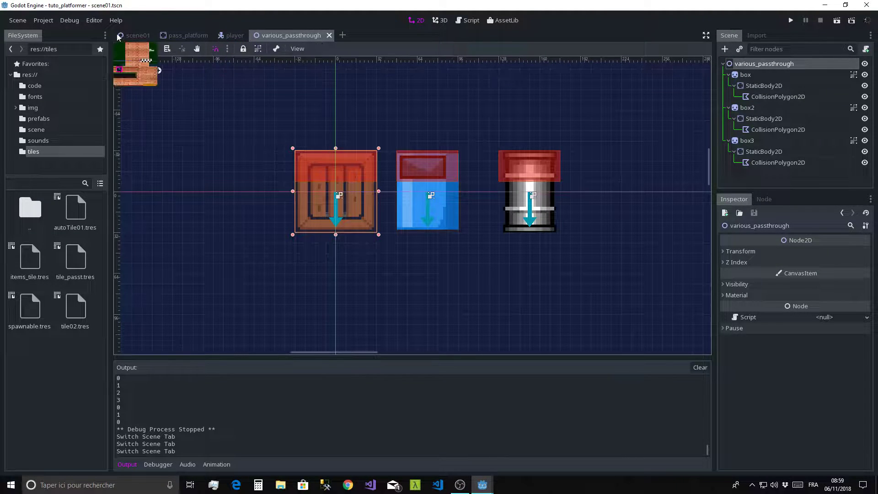
click(136, 35)
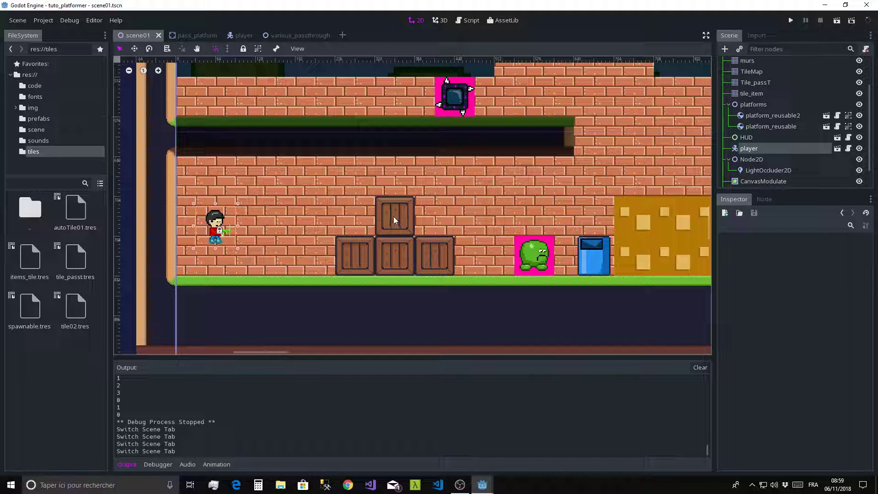
Step: Tick the player layer in Tile_passT's collision mask, then save and run with F5
click(756, 84)
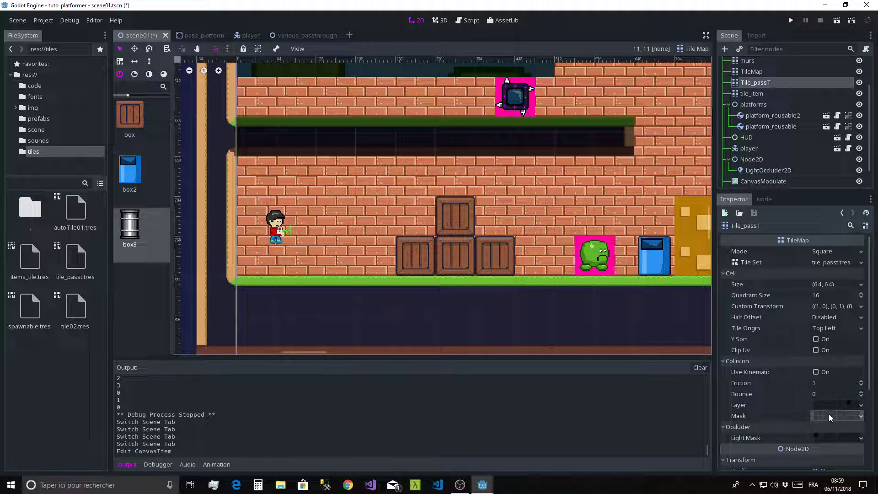
click(824, 415)
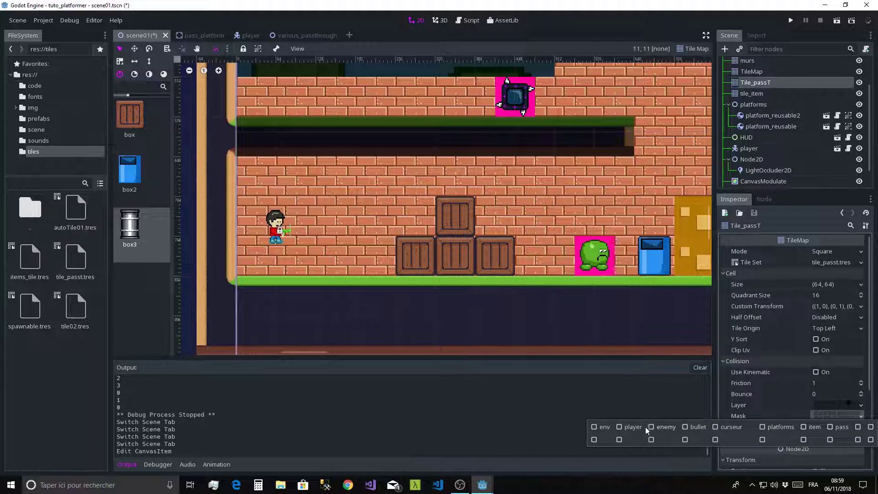
click(619, 428)
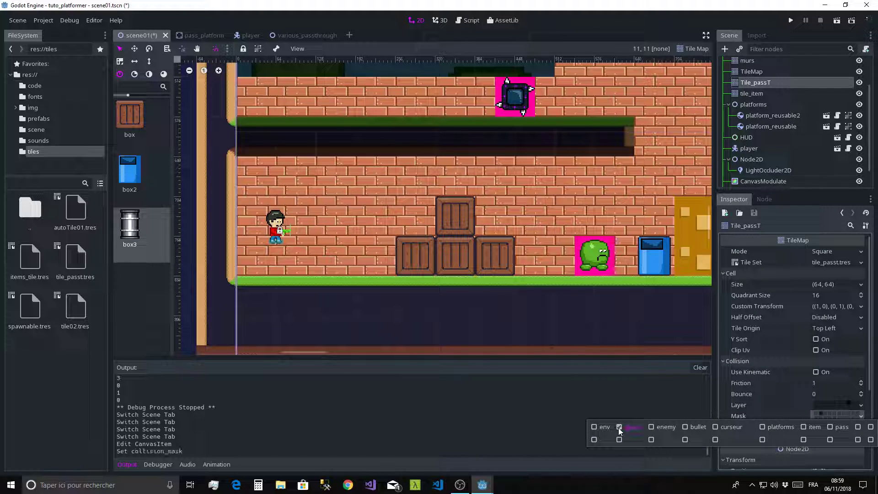
click(775, 410)
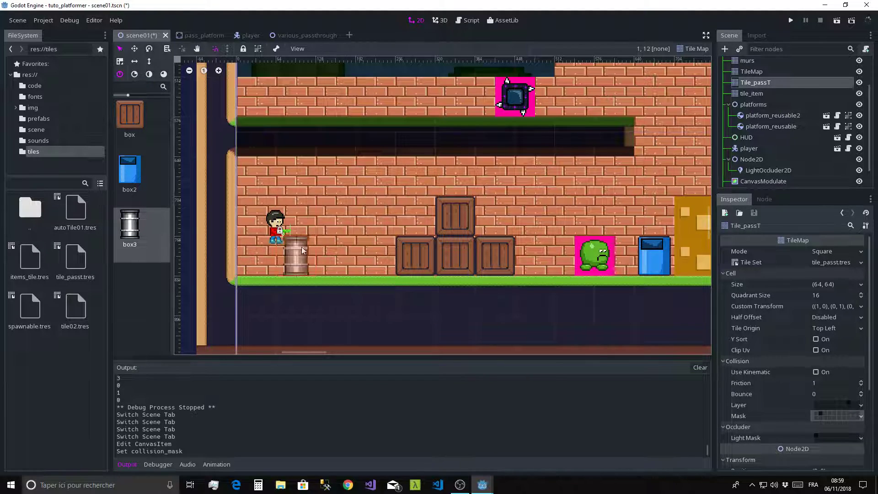
click(758, 149)
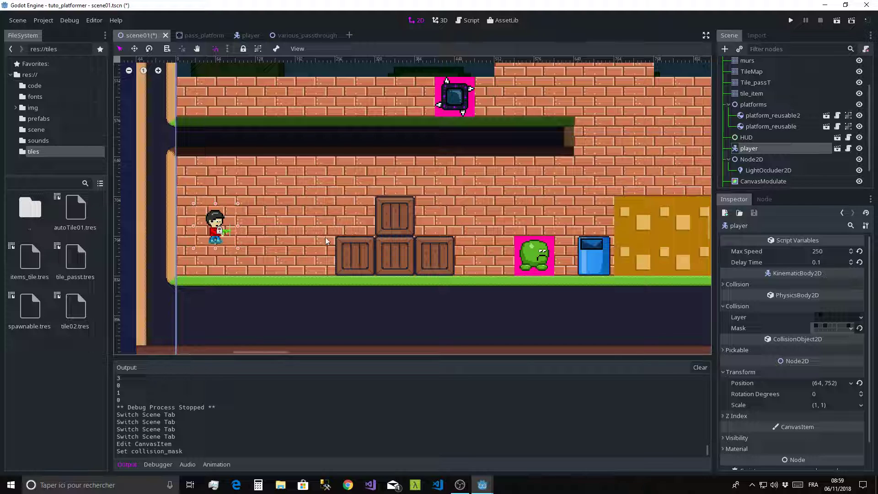
scroll(348, 239, up, 2)
scroll(348, 240, down, 2)
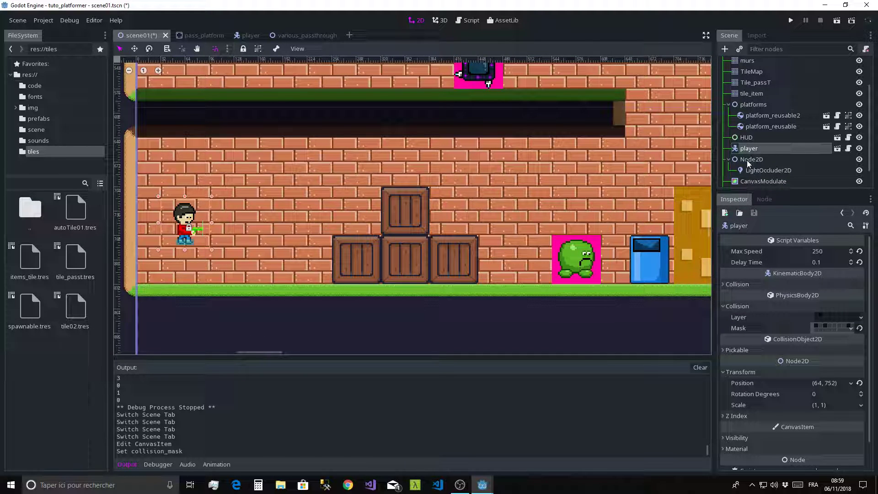
key(F5)
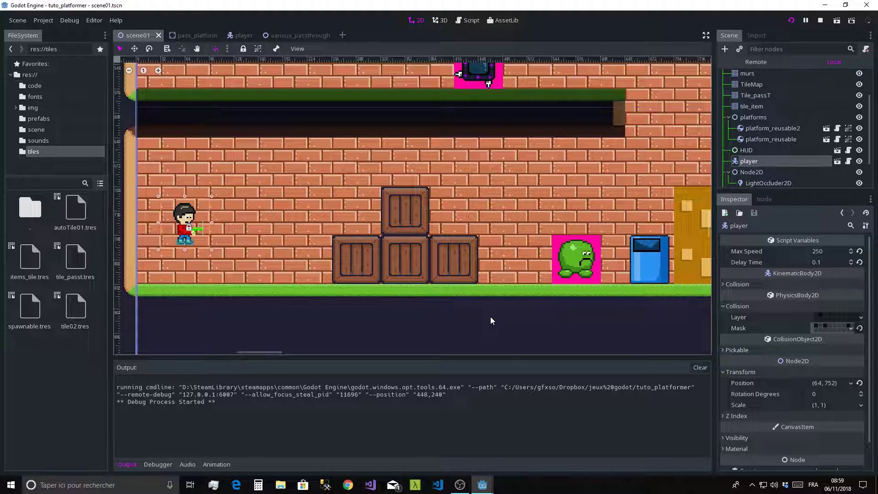
Step: Move the player right and jump onto the crates, then close the game window
key(Right)
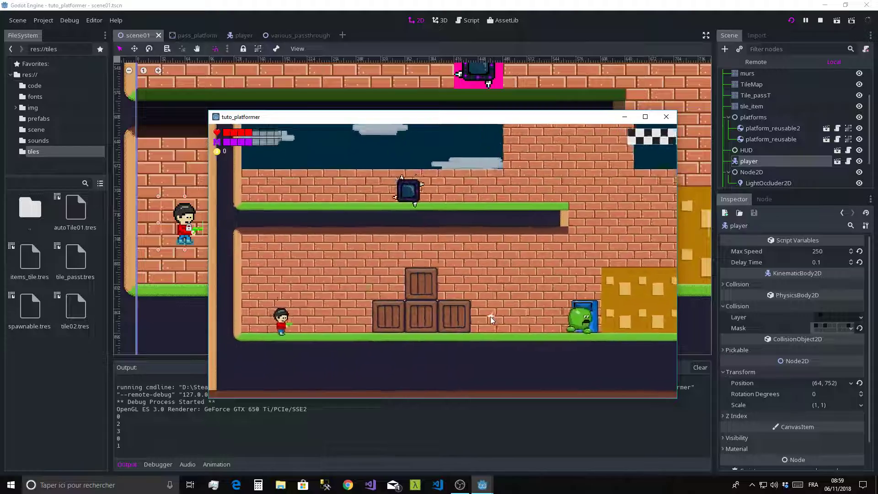
key(Up)
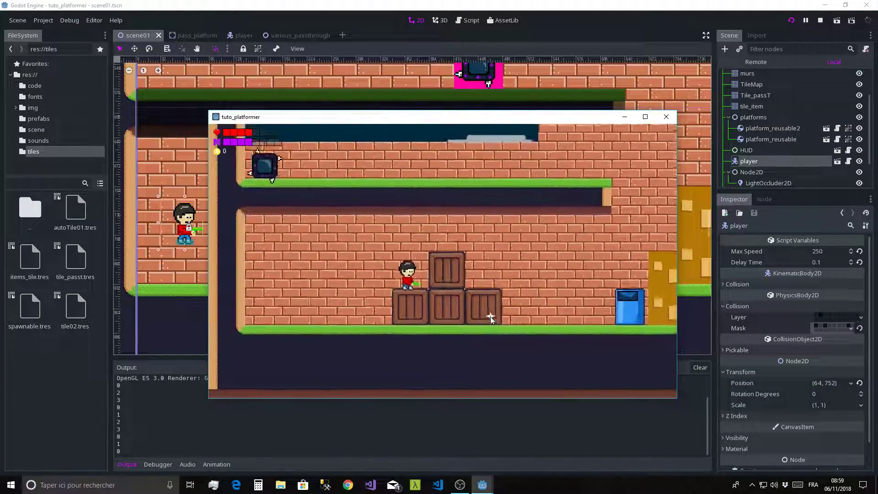
click(666, 116)
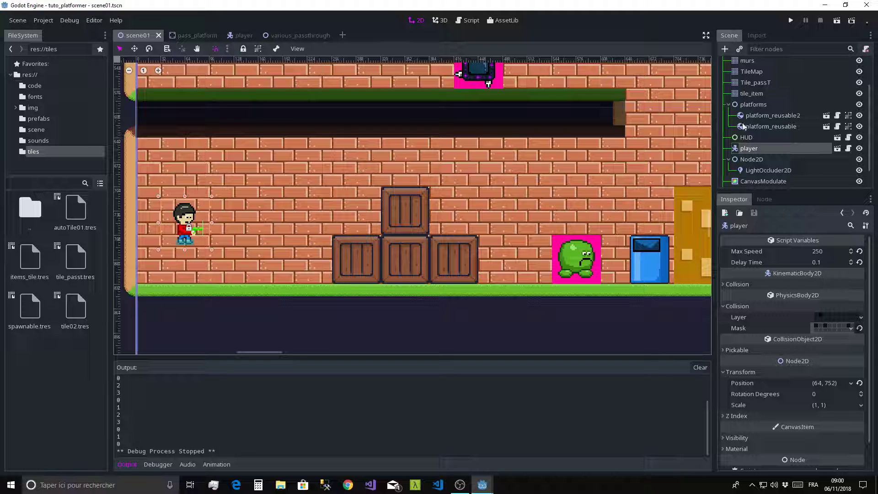
Step: Untick the 'player' layer in Tile_passT's Collision Mask
click(755, 83)
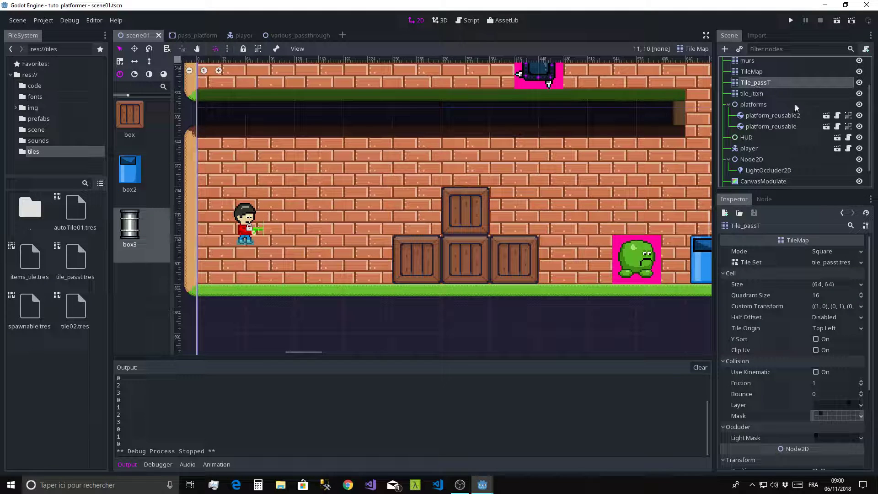
click(830, 417)
click(619, 426)
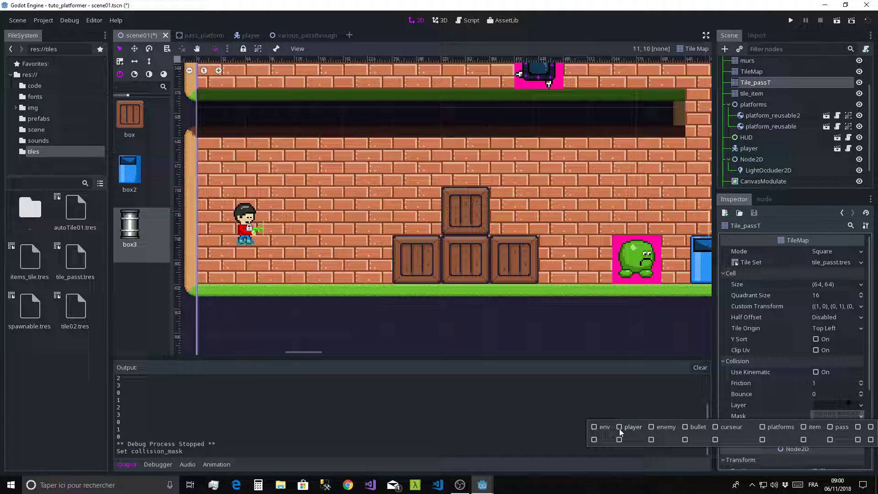
click(775, 412)
Step: Pan and zoom around scene01 to view the crate pyramid, blue box and barrels
mouse_move(531, 216)
middle_down()
mouse_move(526, 240)
mouse_move(454, 249)
middle_up()
scroll(526, 240, down, 2)
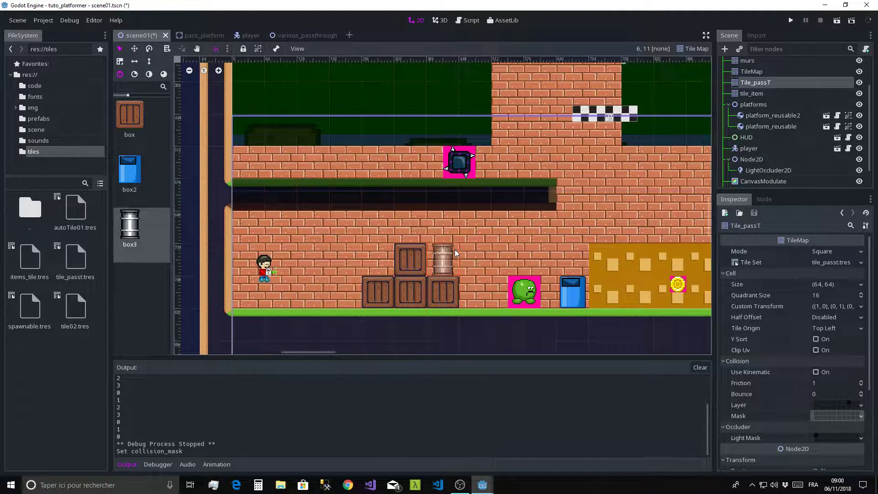
scroll(471, 240, down, 2)
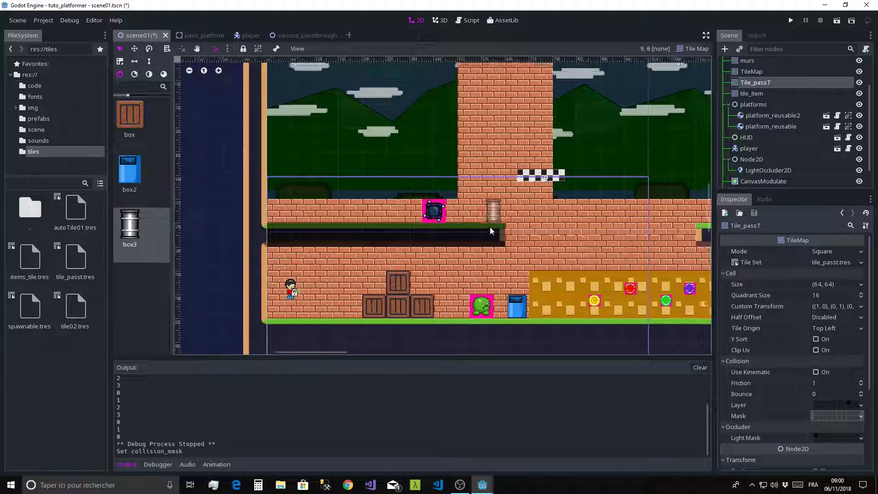
scroll(490, 227, down, 1)
scroll(508, 218, down, 1)
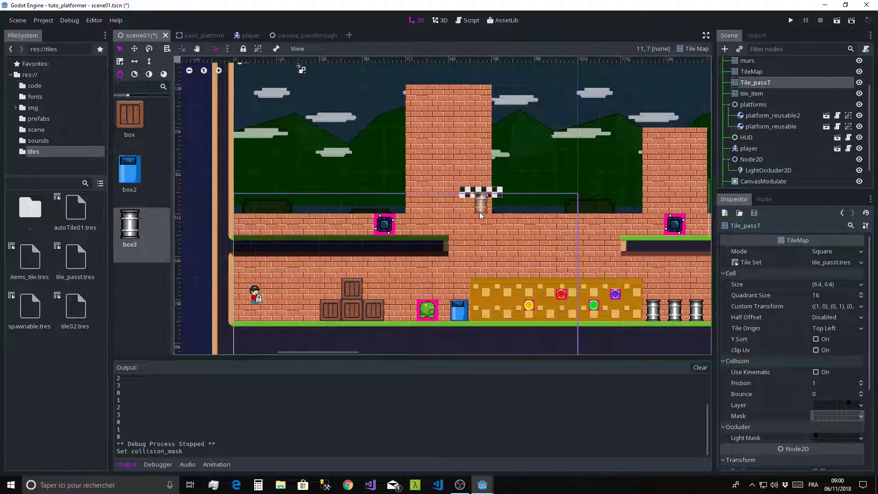
middle_drag(479, 212, 460, 215)
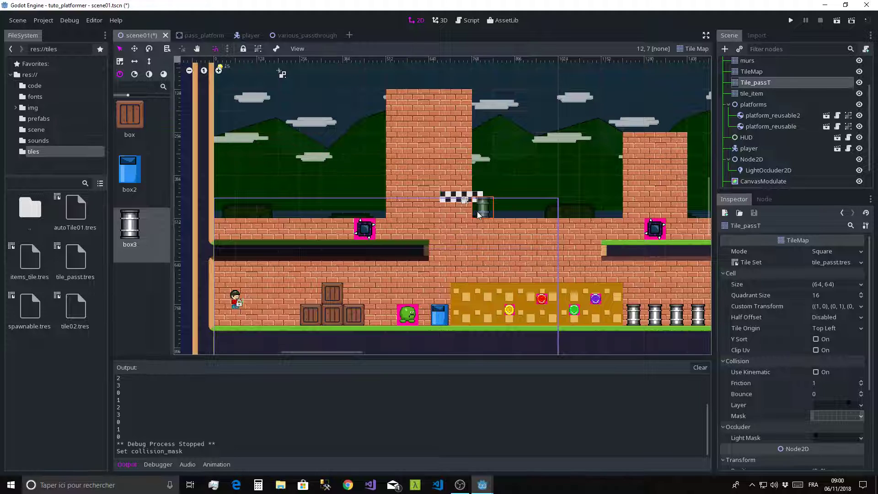
middle_drag(476, 211, 471, 209)
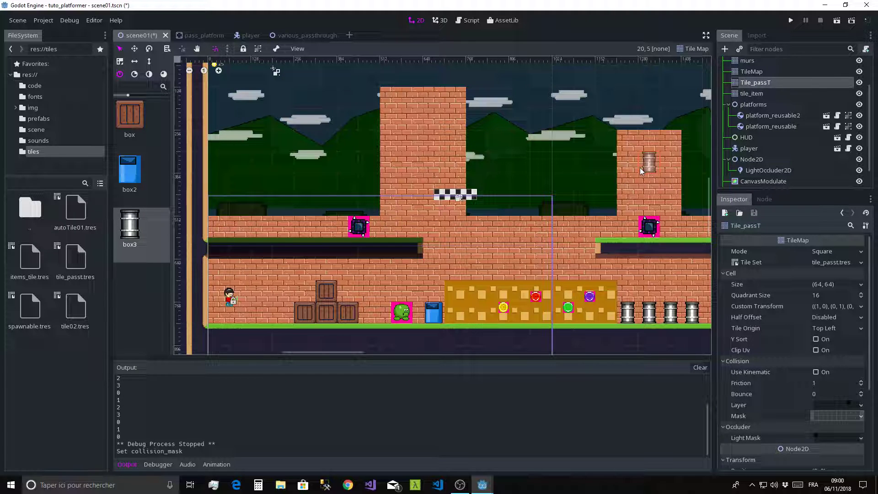
click(460, 485)
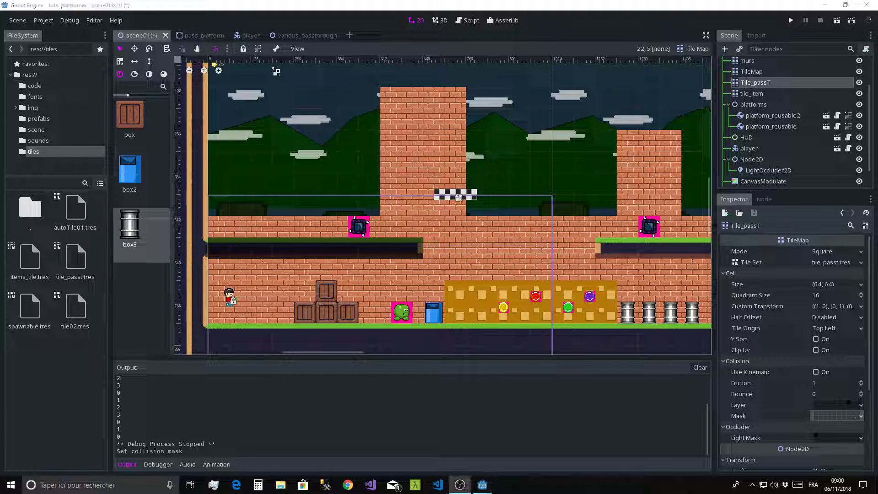